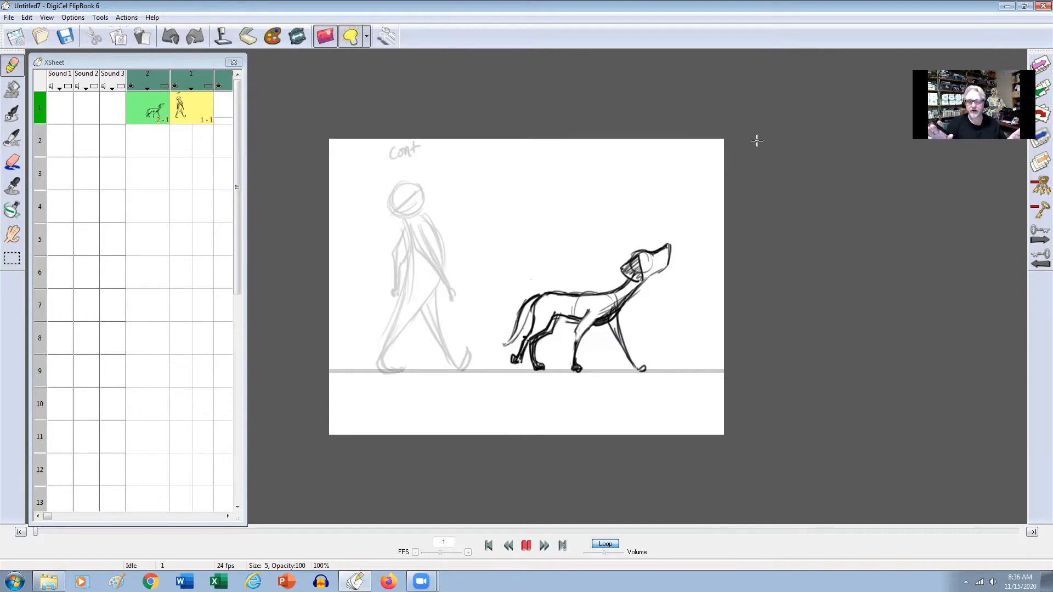
# Darken the rear foot of the walking figure in the level 1 drawing on frame 1.
pyautogui.click(186, 112)
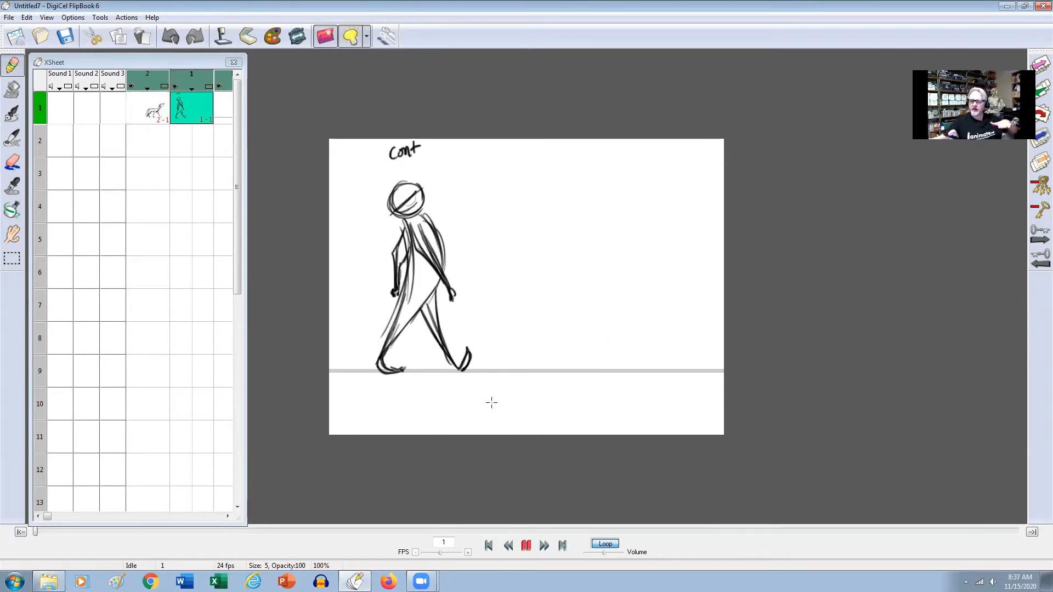
pyautogui.moveTo(387, 354)
pyautogui.mouseDown()
pyautogui.moveTo(403, 374)
pyautogui.moveTo(390, 357)
pyautogui.mouseUp()
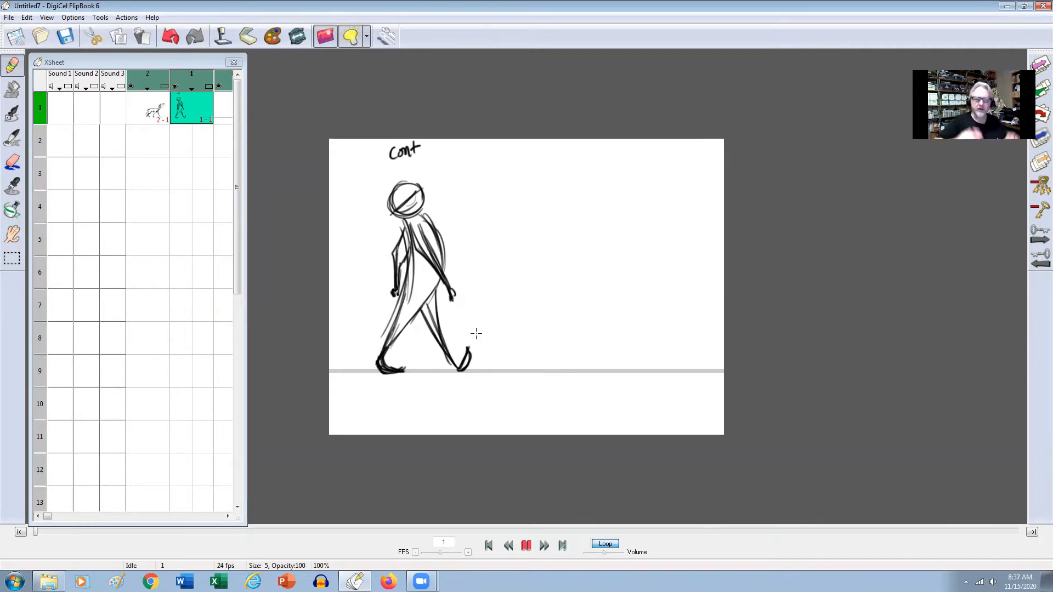
# On the level 2 drawing of frame 1, darken the dog's near front leg and write "cont" with a short vertical mark above the dog.
pyautogui.click(156, 113)
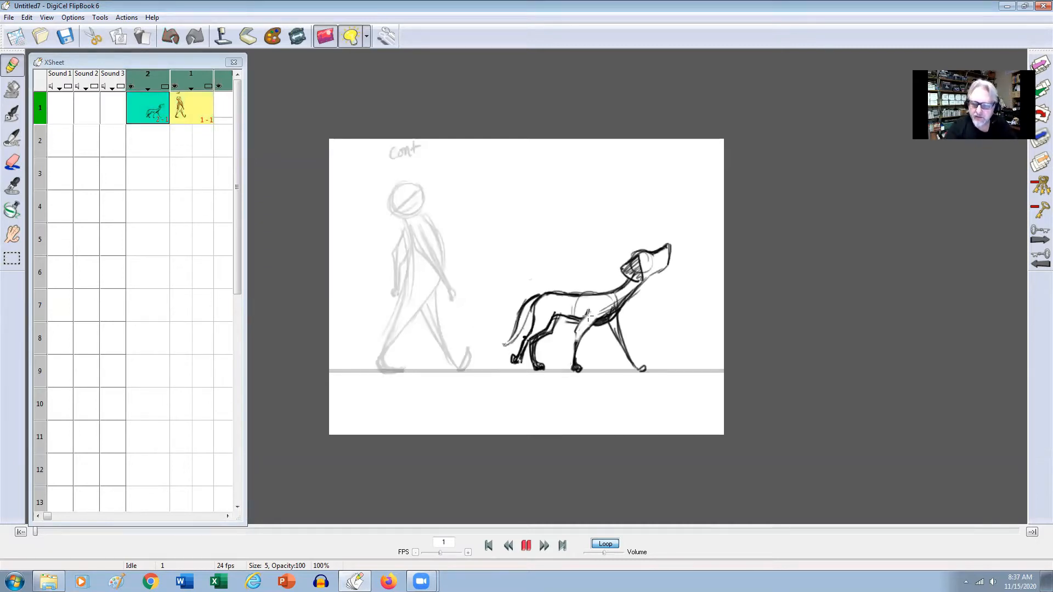
pyautogui.moveTo(576, 348)
pyautogui.mouseDown()
pyautogui.moveTo(603, 311)
pyautogui.moveTo(577, 358)
pyautogui.mouseUp()
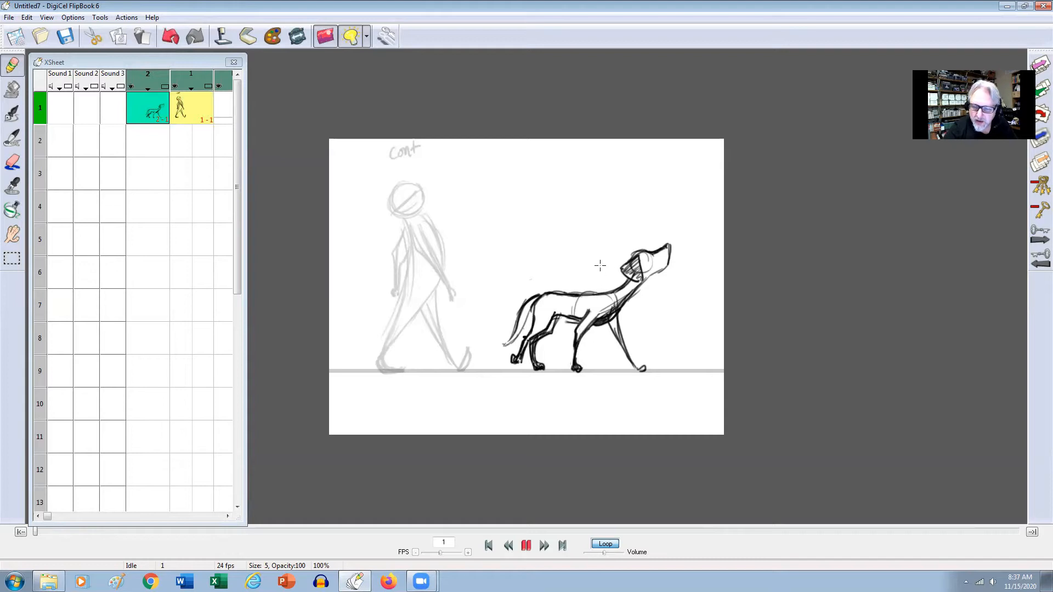
pyautogui.moveTo(600, 147)
pyautogui.mouseDown()
pyautogui.moveTo(618, 154)
pyautogui.moveTo(600, 195)
pyautogui.mouseUp()
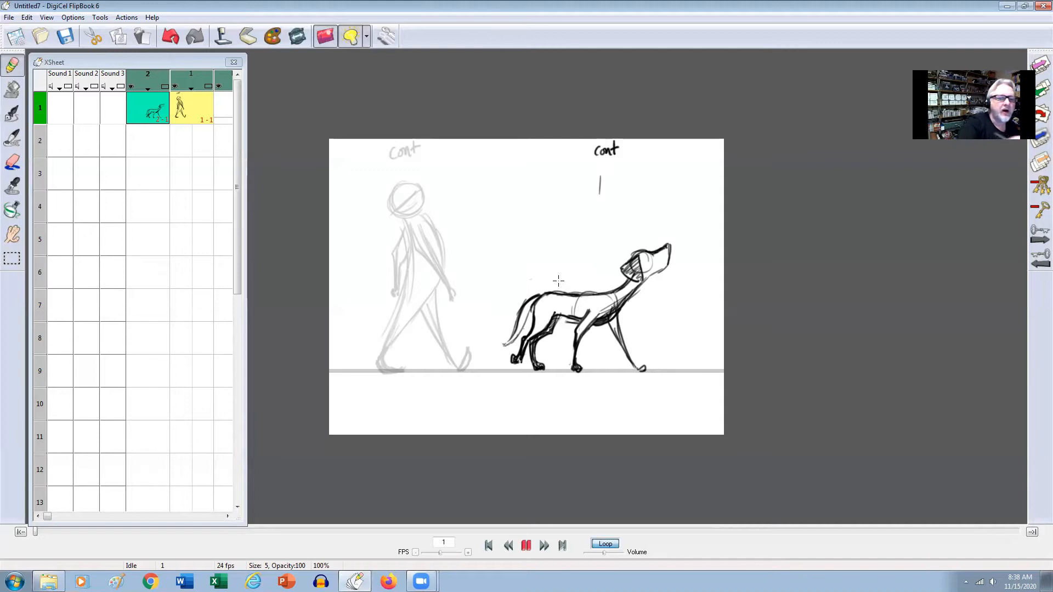
# Go to the empty frame 2 of level 1.
pyautogui.click(193, 148)
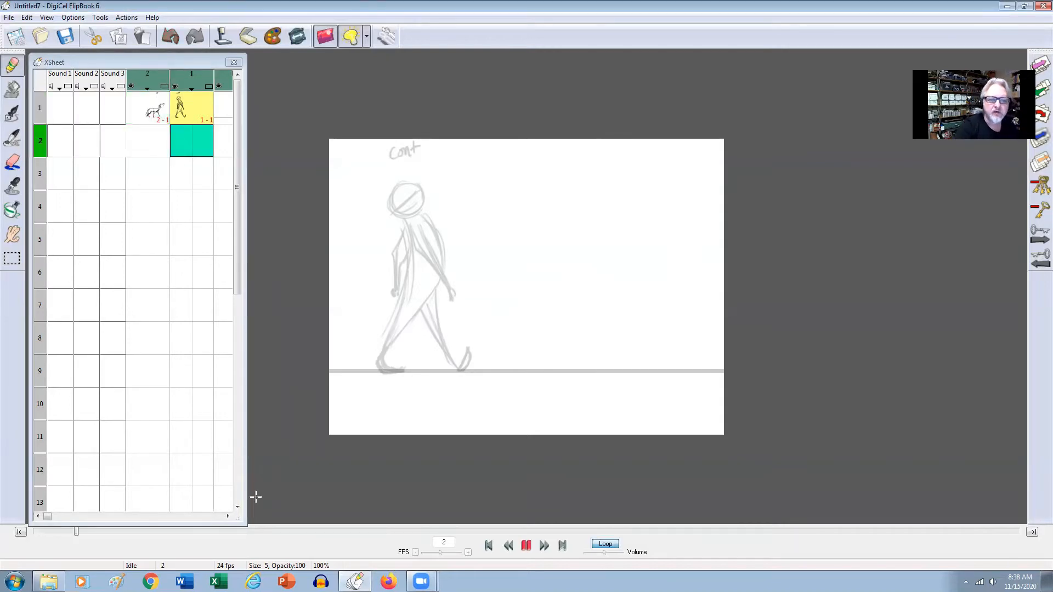
pyautogui.click(367, 39)
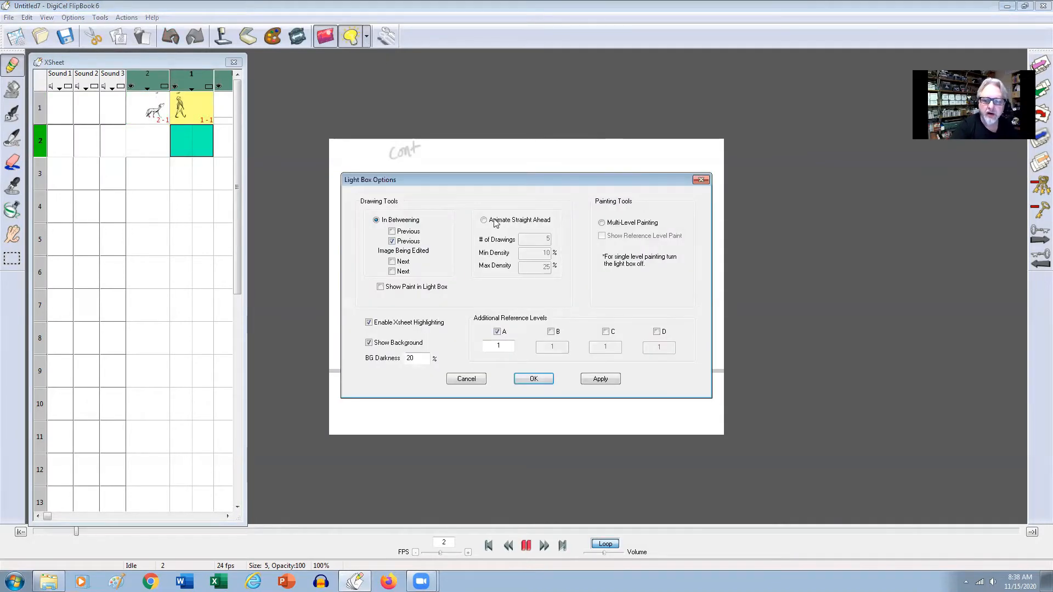
pyautogui.click(484, 220)
pyautogui.click(600, 379)
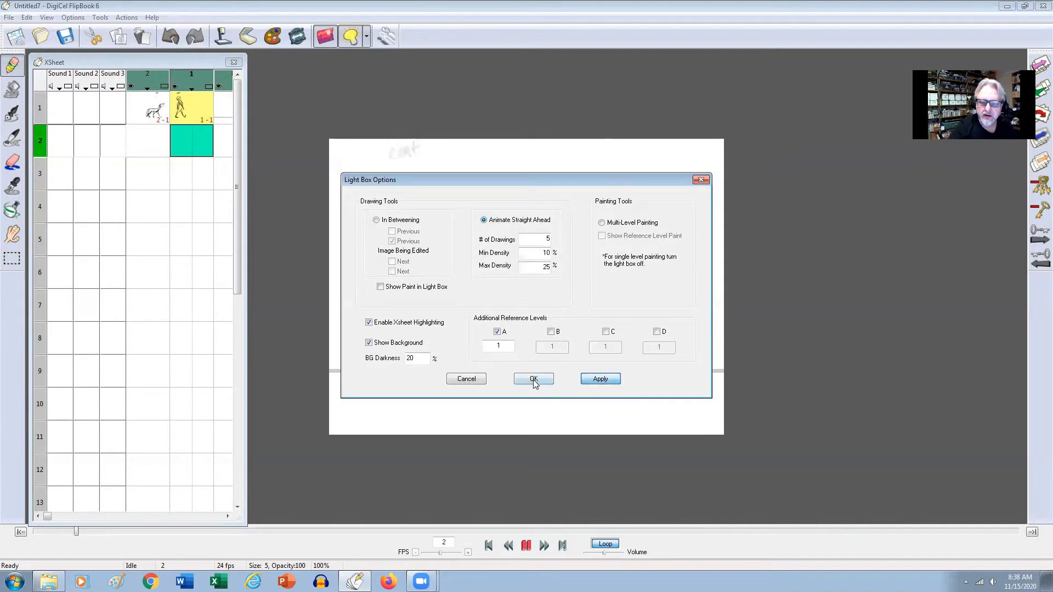
pyautogui.click(376, 220)
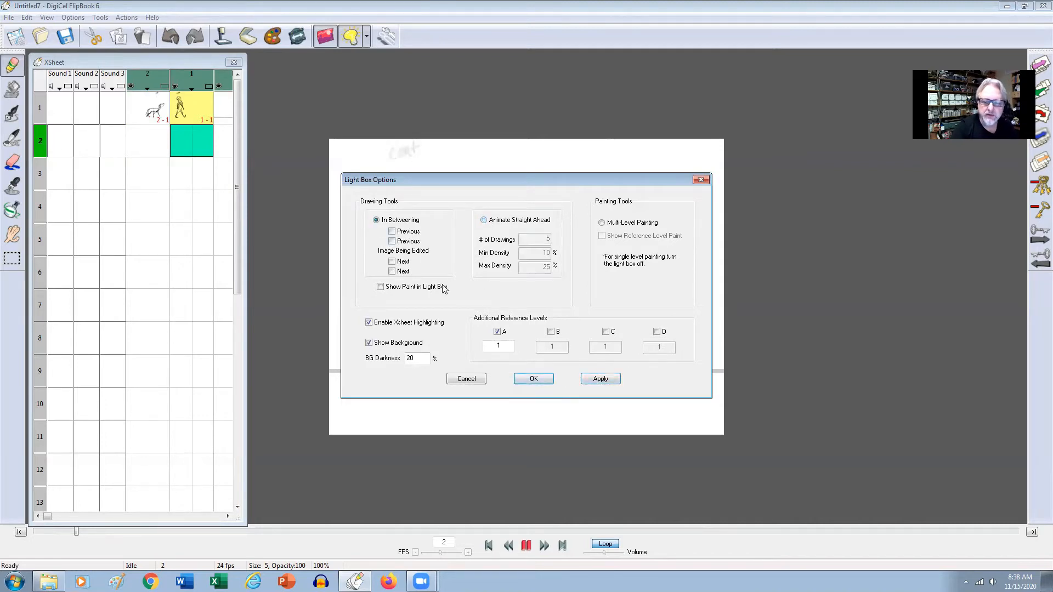
pyautogui.click(601, 379)
pyautogui.click(534, 379)
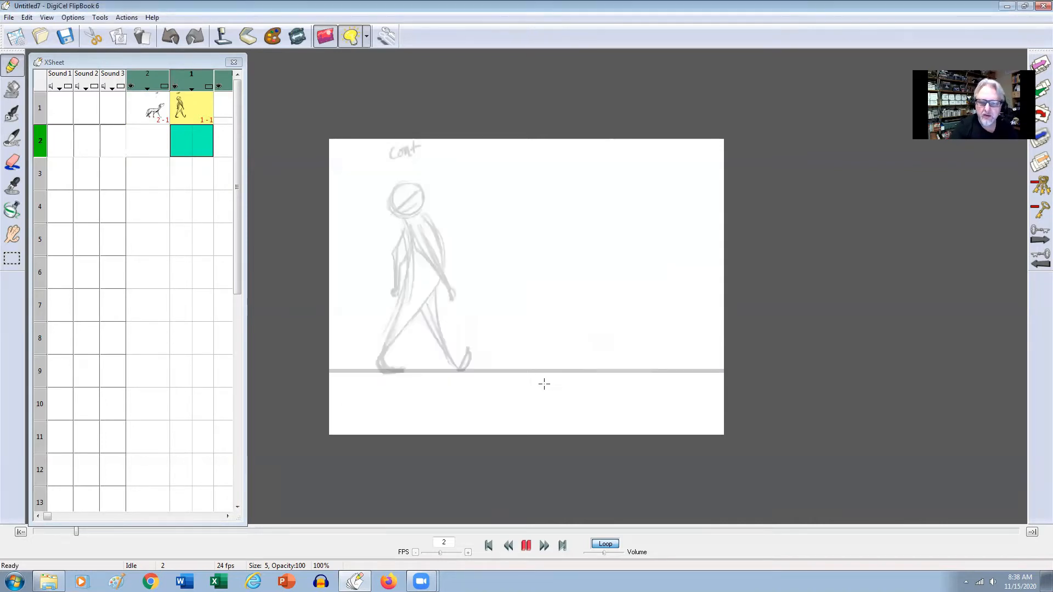
# Enable additional reference level B in the light box options, set it to level 2, and apply the change.
pyautogui.click(367, 38)
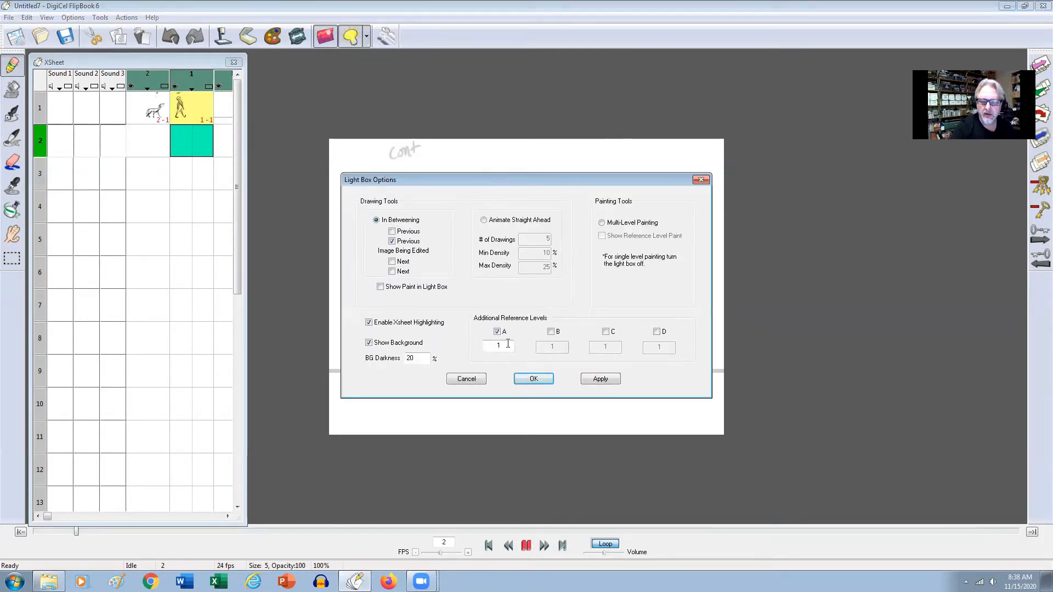
pyautogui.click(551, 333)
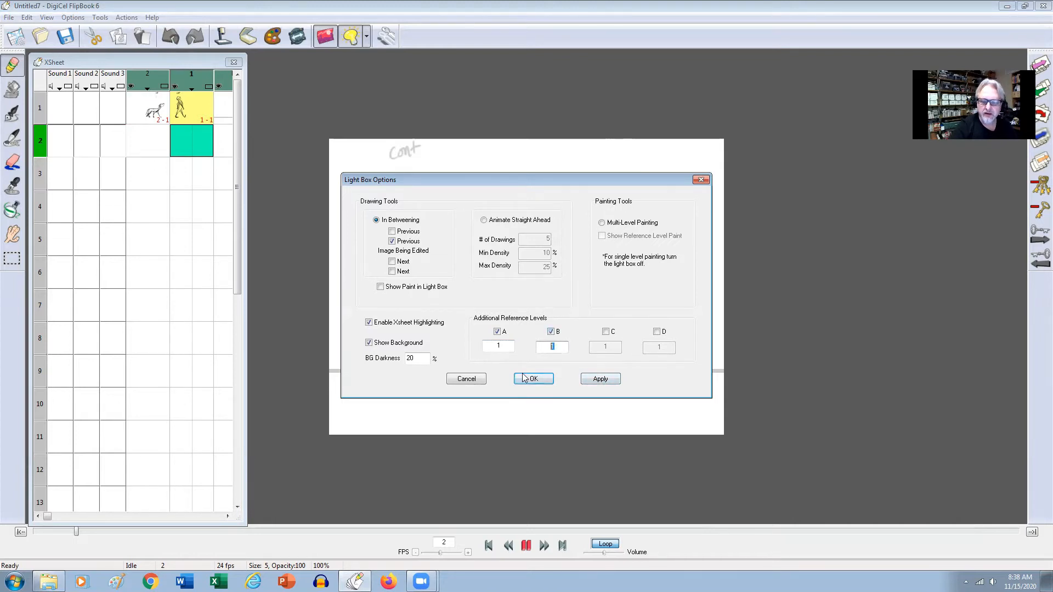
pyautogui.write('2')
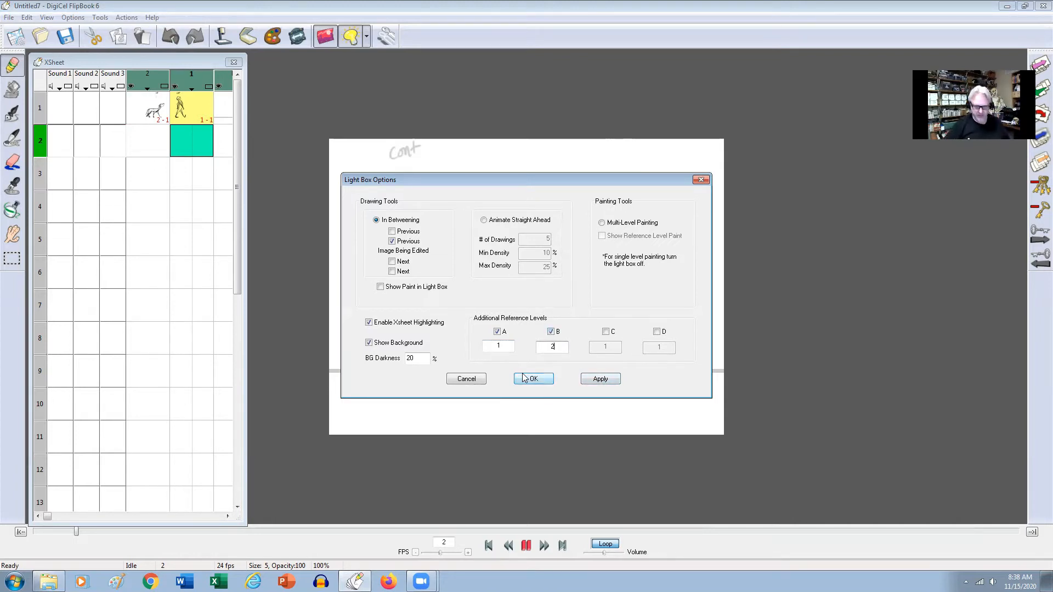
pyautogui.click(603, 380)
pyautogui.click(543, 379)
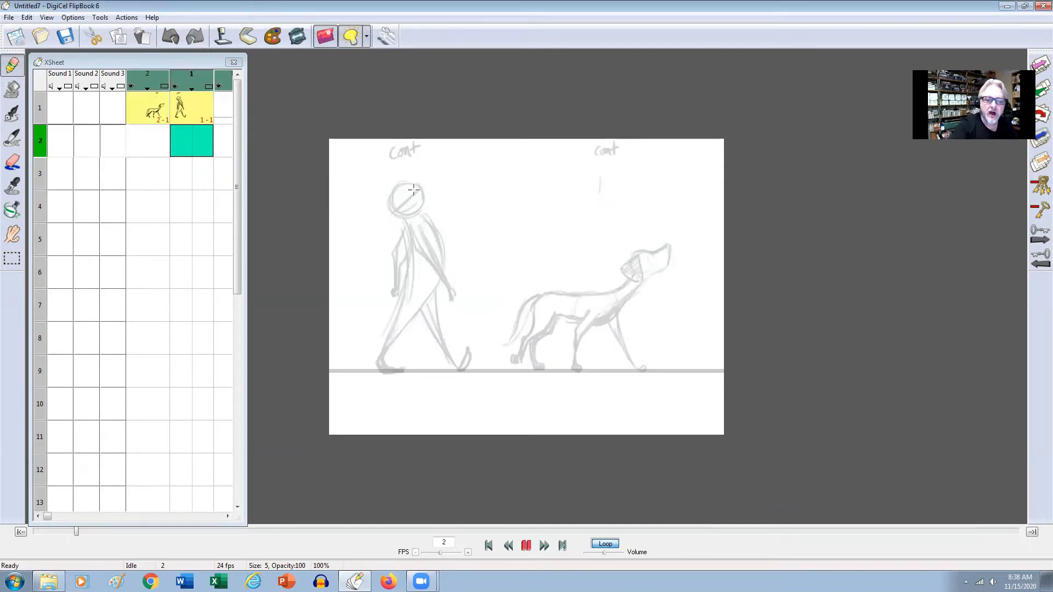
# Trace the walking figure on frame 2 of level 1 in the same contact pose, with the near and far arms and legs swapped.
pyautogui.moveTo(409, 183)
pyautogui.mouseDown()
pyautogui.moveTo(397, 214)
pyautogui.moveTo(390, 204)
pyautogui.moveTo(422, 199)
pyautogui.moveTo(419, 190)
pyautogui.moveTo(392, 215)
pyautogui.moveTo(439, 242)
pyautogui.moveTo(443, 271)
pyautogui.moveTo(429, 296)
pyautogui.moveTo(448, 278)
pyautogui.moveTo(453, 293)
pyautogui.mouseUp()
pyautogui.moveTo(406, 223)
pyautogui.mouseDown()
pyautogui.moveTo(409, 254)
pyautogui.moveTo(388, 254)
pyautogui.moveTo(400, 255)
pyautogui.moveTo(395, 299)
pyautogui.mouseUp()
pyautogui.moveTo(403, 250)
pyautogui.mouseDown()
pyautogui.moveTo(392, 293)
pyautogui.moveTo(412, 214)
pyautogui.moveTo(399, 293)
pyautogui.moveTo(428, 335)
pyautogui.mouseUp()
pyautogui.moveTo(408, 285); pyautogui.dragTo(456, 366)
pyautogui.moveTo(436, 285); pyautogui.dragTo(449, 360)
pyautogui.moveTo(434, 306)
pyautogui.mouseDown()
pyautogui.moveTo(451, 364)
pyautogui.moveTo(460, 369)
pyautogui.moveTo(468, 348)
pyautogui.moveTo(467, 370)
pyautogui.mouseUp()
pyautogui.moveTo(411, 319); pyautogui.dragTo(382, 358)
pyautogui.moveTo(407, 287)
pyautogui.mouseDown()
pyautogui.moveTo(379, 355)
pyautogui.moveTo(388, 349)
pyautogui.moveTo(393, 367)
pyautogui.moveTo(402, 372)
pyautogui.mouseUp()
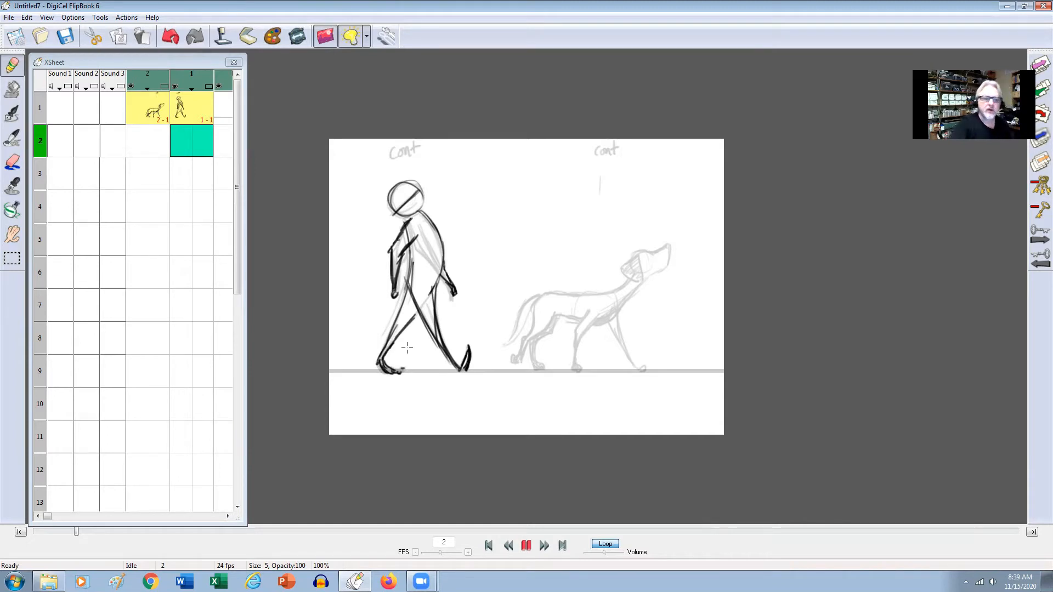
# Touch up the head outline of the walking figure on frame 2.
pyautogui.click(18, 163)
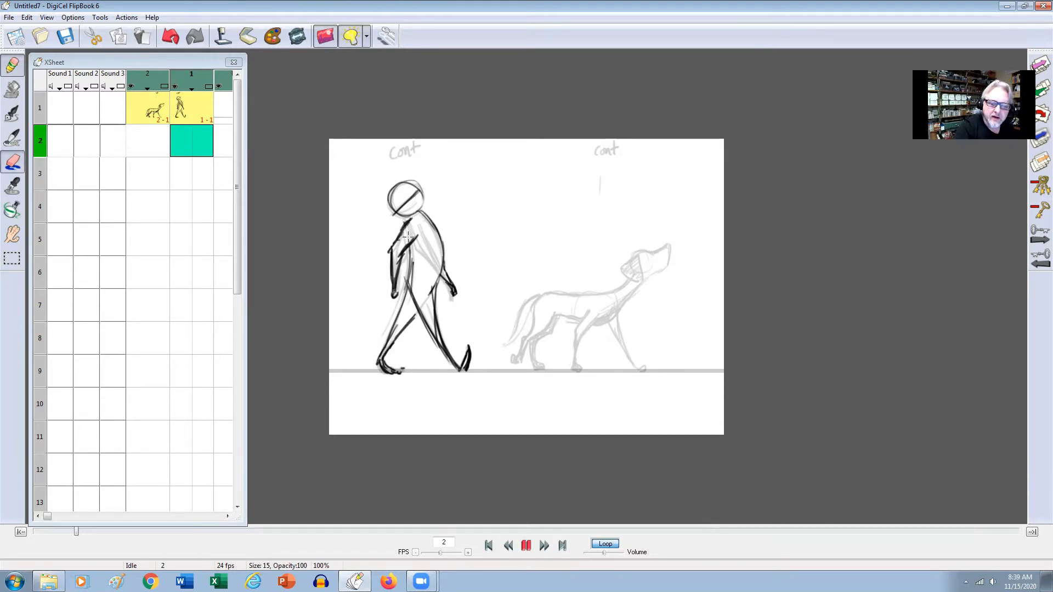
pyautogui.click(197, 144)
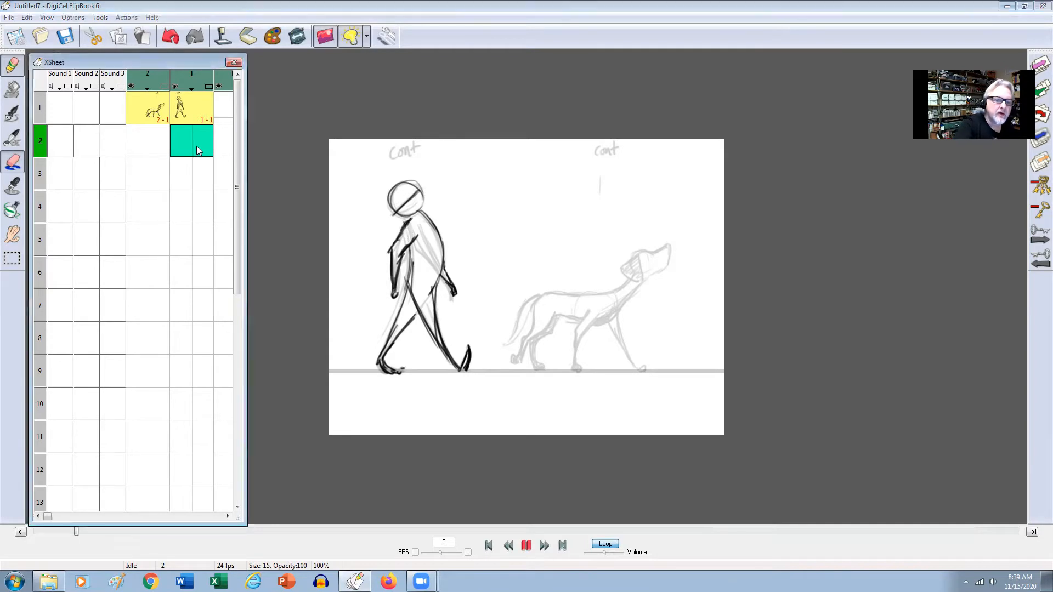
pyautogui.click(200, 144)
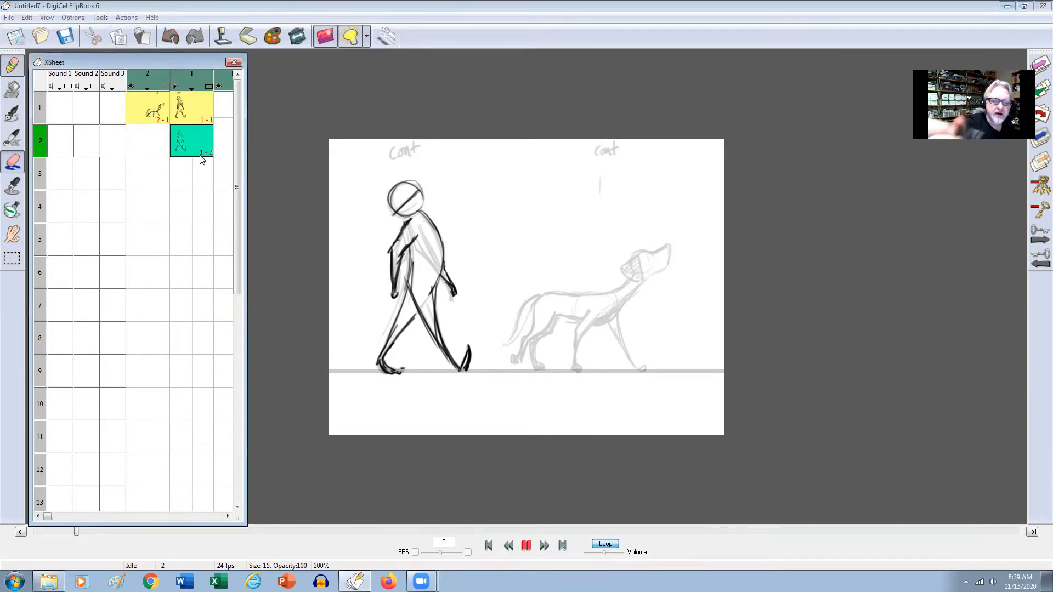
pyautogui.click(417, 186)
pyautogui.click(19, 165)
pyautogui.moveTo(404, 182)
pyautogui.mouseDown()
pyautogui.moveTo(420, 207)
pyautogui.moveTo(388, 196)
pyautogui.mouseUp()
# Move the walking figure's second contact drawing from frame 2 to frame 13 of level 1.
pyautogui.click(197, 144)
pyautogui.click(196, 144)
pyautogui.moveTo(194, 134); pyautogui.dragTo(190, 491)
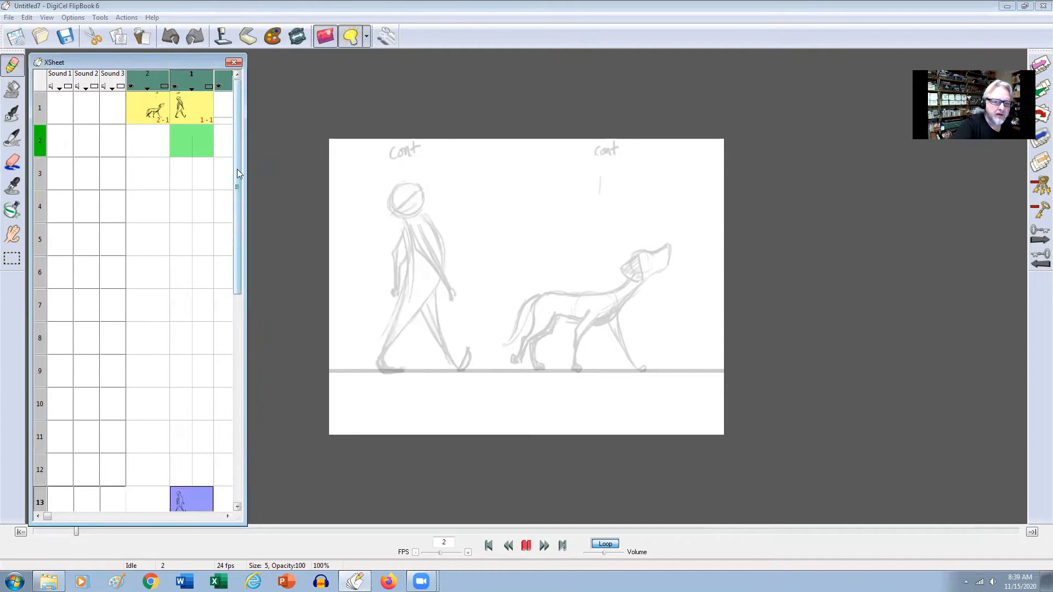
# On frame 13 of level 2, trace the dog's body and neck and draw its front legs with near and far swapped.
pyautogui.click(154, 115)
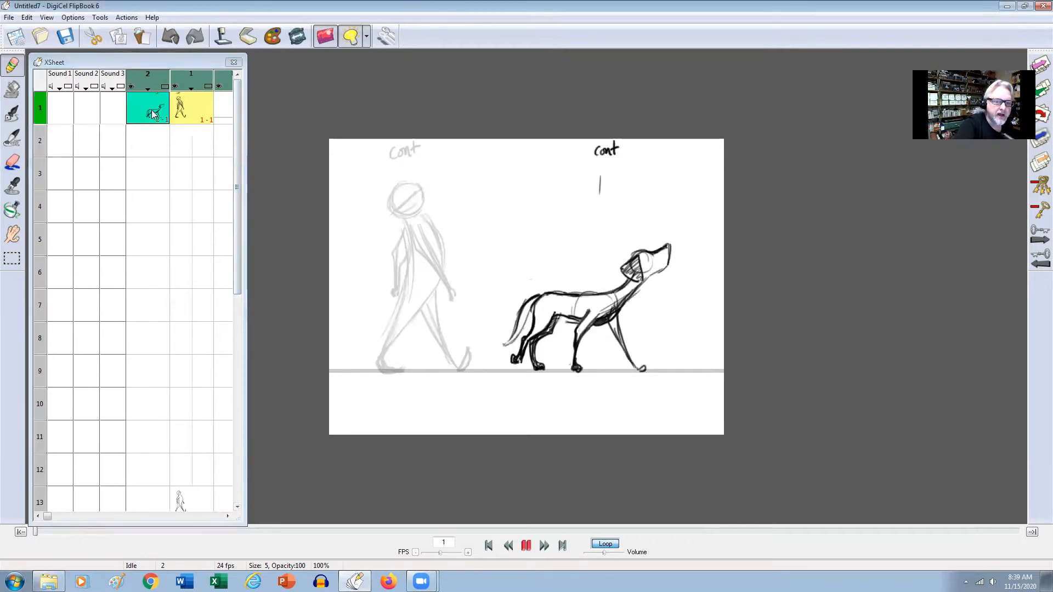
pyautogui.click(148, 505)
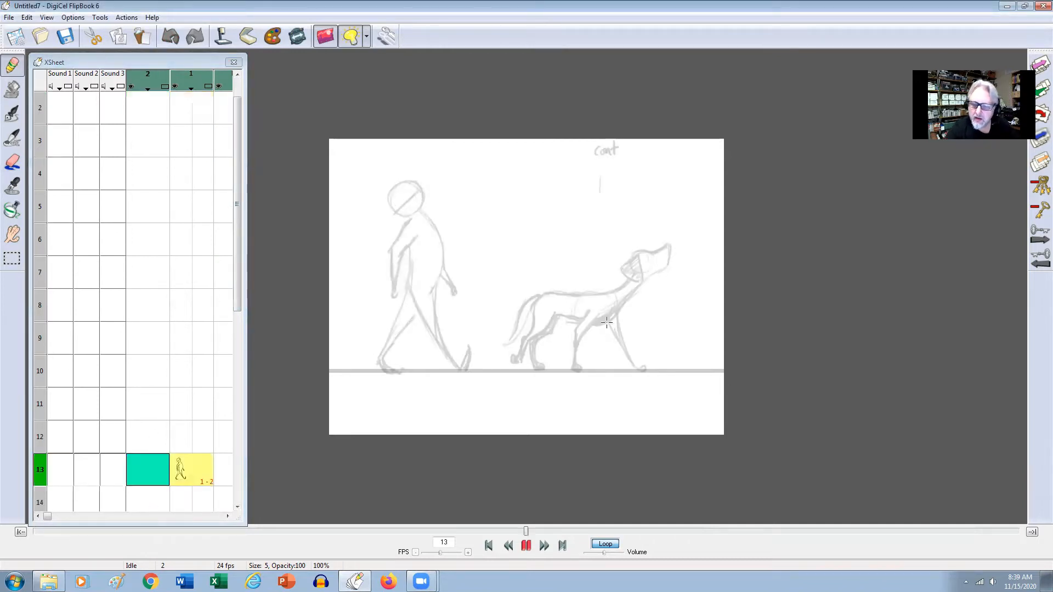
pyautogui.moveTo(610, 307)
pyautogui.mouseDown()
pyautogui.moveTo(625, 356)
pyautogui.moveTo(646, 371)
pyautogui.mouseUp()
pyautogui.moveTo(599, 324)
pyautogui.mouseDown()
pyautogui.moveTo(556, 315)
pyautogui.moveTo(574, 315)
pyautogui.moveTo(558, 316)
pyautogui.moveTo(568, 298)
pyautogui.moveTo(625, 286)
pyautogui.moveTo(620, 309)
pyautogui.mouseUp()
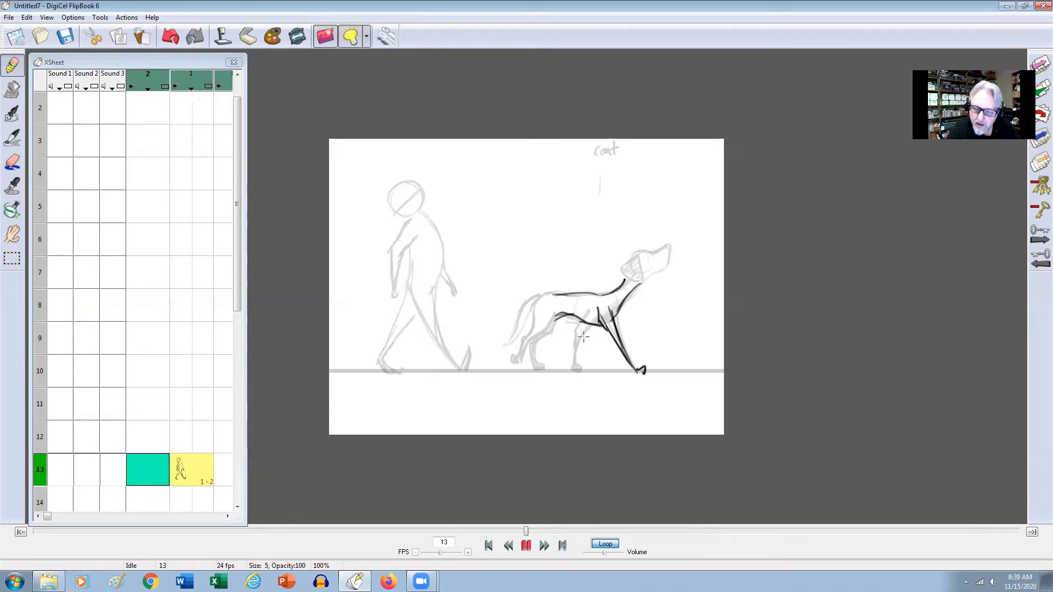
pyautogui.moveTo(591, 325); pyautogui.dragTo(572, 364)
pyautogui.moveTo(584, 334); pyautogui.dragTo(575, 362)
pyautogui.moveTo(572, 362); pyautogui.dragTo(575, 370)
pyautogui.moveTo(610, 329); pyautogui.dragTo(635, 372)
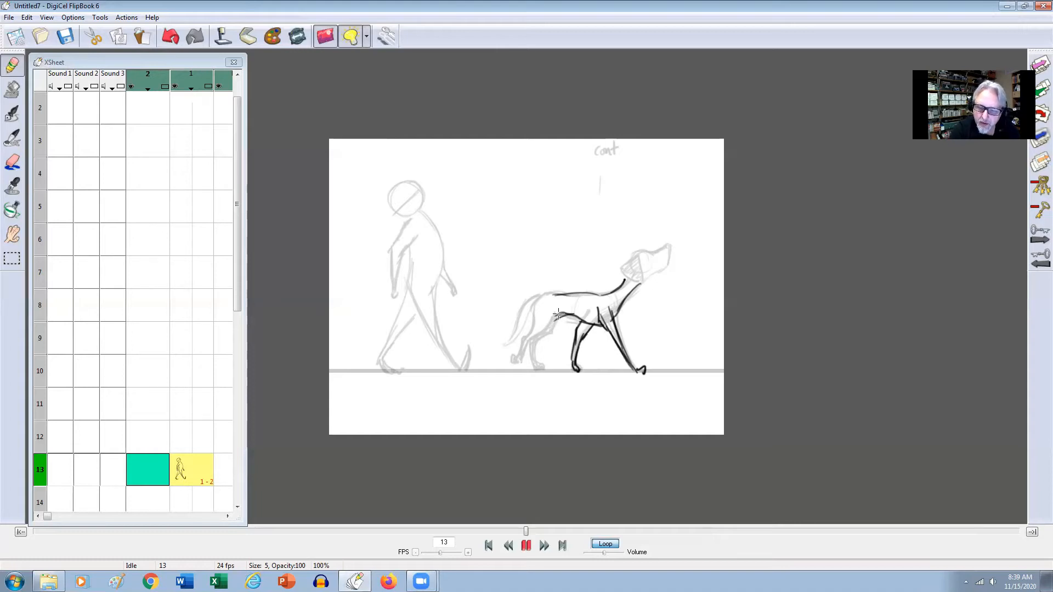
# Draw the dog's hind legs, tail and head on frame 13 and strengthen its back line.
pyautogui.moveTo(554, 328); pyautogui.dragTo(544, 337)
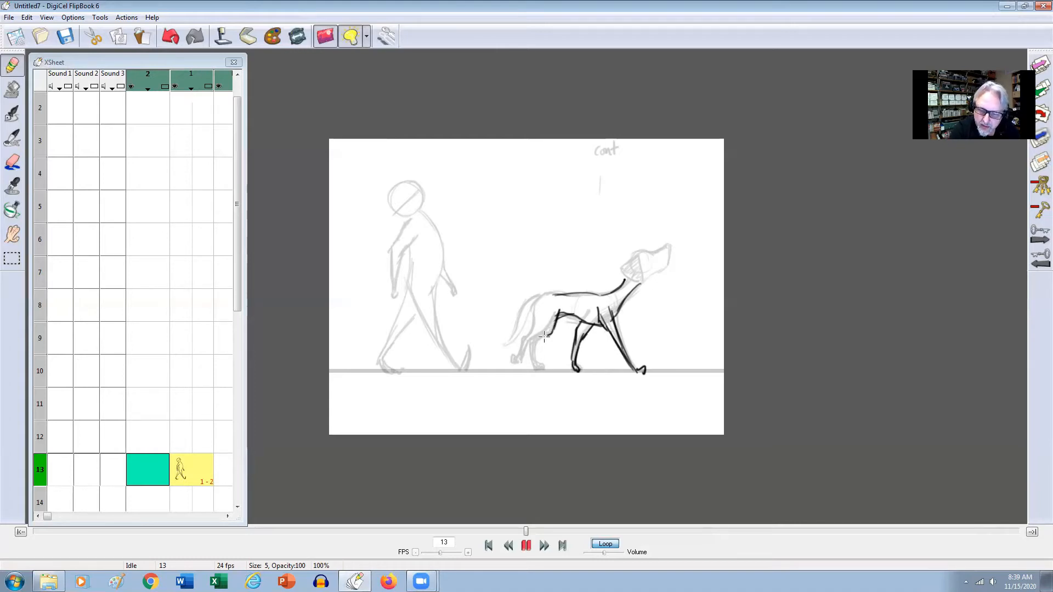
pyautogui.moveTo(550, 293)
pyautogui.mouseDown()
pyautogui.moveTo(531, 360)
pyautogui.moveTo(526, 341)
pyautogui.moveTo(544, 367)
pyautogui.mouseUp()
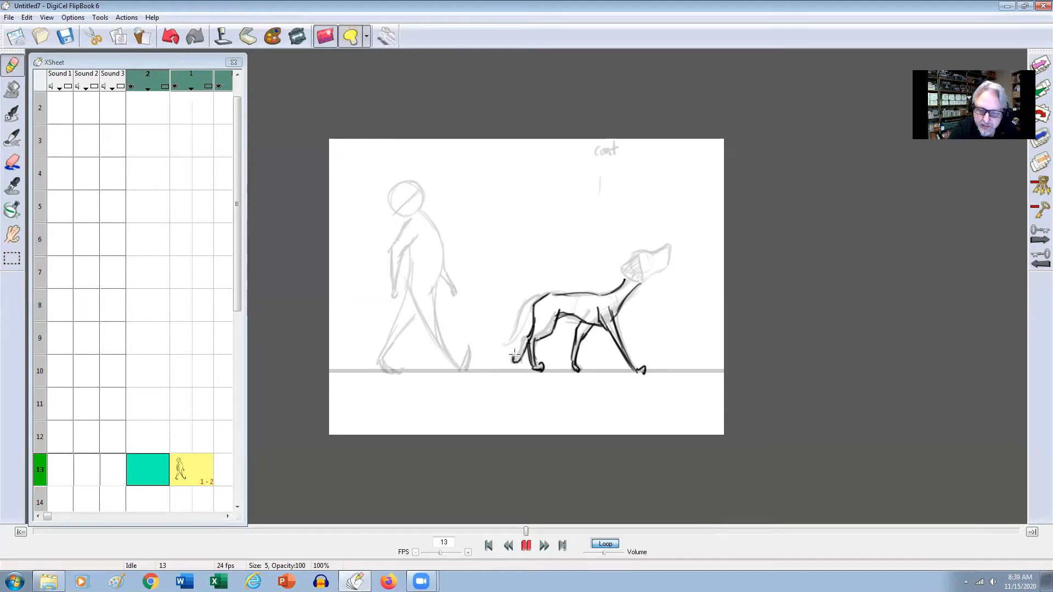
pyautogui.moveTo(532, 301)
pyautogui.mouseDown()
pyautogui.moveTo(511, 342)
pyautogui.moveTo(538, 299)
pyautogui.mouseUp()
pyautogui.moveTo(622, 290)
pyautogui.mouseDown()
pyautogui.moveTo(656, 271)
pyautogui.moveTo(634, 255)
pyautogui.moveTo(655, 260)
pyautogui.moveTo(643, 277)
pyautogui.moveTo(627, 265)
pyautogui.moveTo(638, 252)
pyautogui.moveTo(638, 271)
pyautogui.moveTo(629, 270)
pyautogui.moveTo(640, 284)
pyautogui.moveTo(649, 252)
pyautogui.moveTo(637, 254)
pyautogui.moveTo(668, 262)
pyautogui.mouseUp()
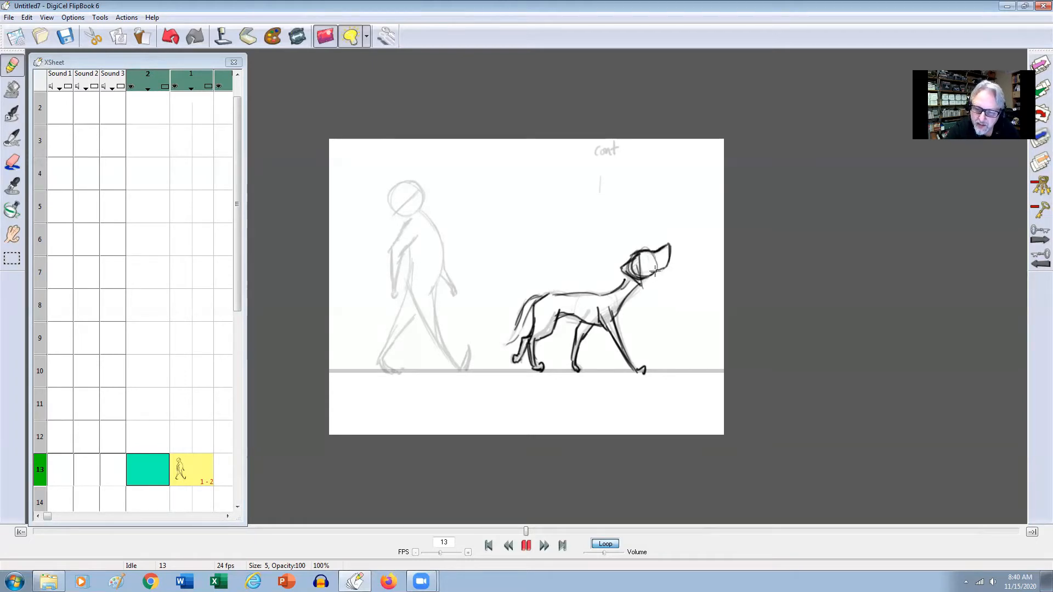
pyautogui.moveTo(548, 296)
pyautogui.mouseDown()
pyautogui.moveTo(580, 294)
pyautogui.moveTo(536, 299)
pyautogui.moveTo(625, 283)
pyautogui.moveTo(555, 294)
pyautogui.mouseUp()
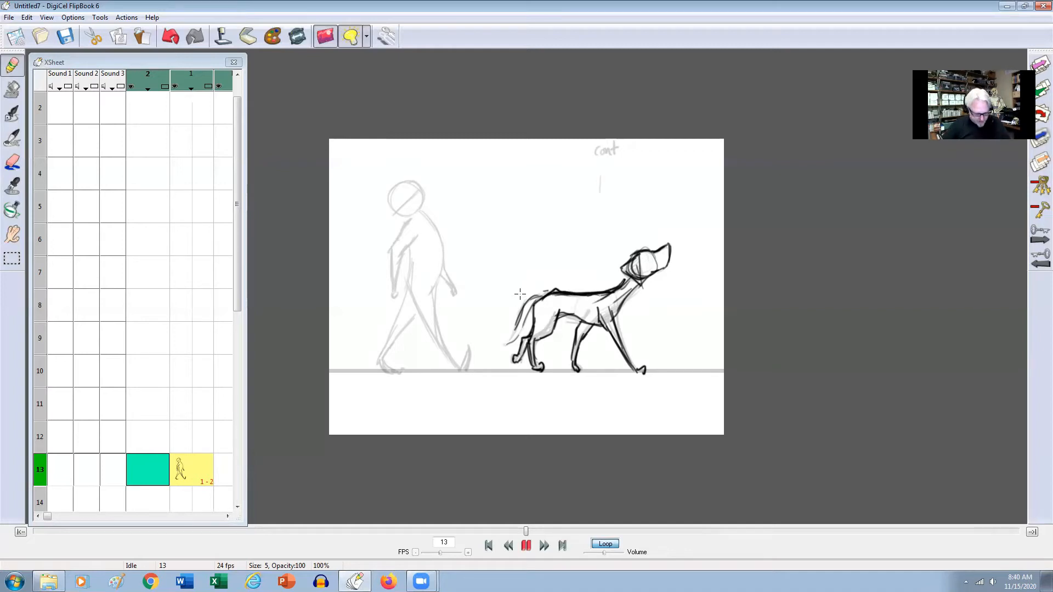
# Flip between the dog drawings on frames 1 and 13 to compare the two contact poses.
pyautogui.press('Up')
pyautogui.press('Down')
pyautogui.press('Up')
pyautogui.press('Down')
pyautogui.press('Up')
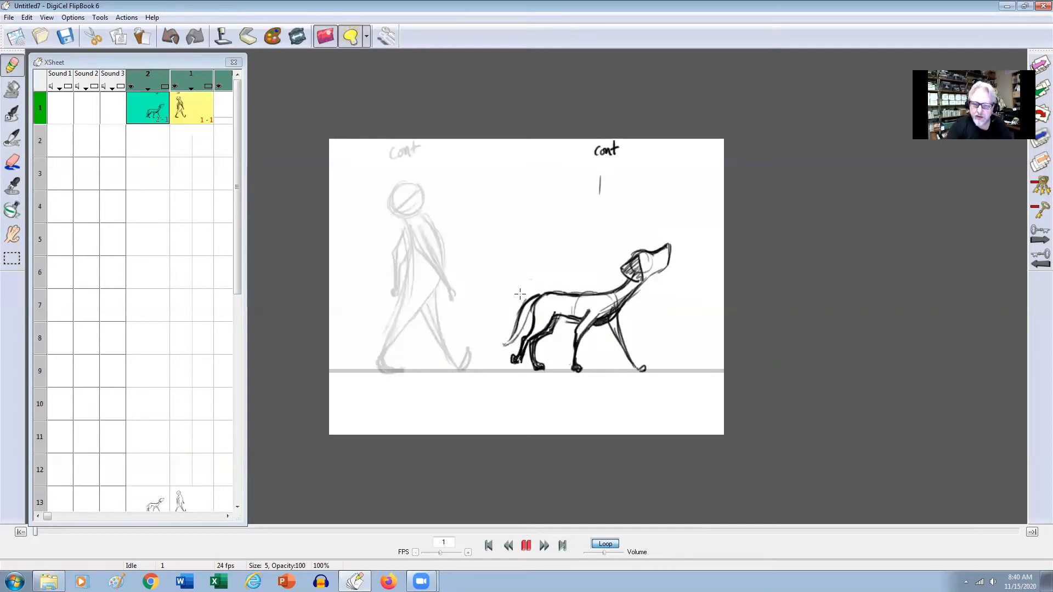
pyautogui.press('Down')
pyautogui.press('Up')
pyautogui.press('Down')
pyautogui.press('Up')
pyautogui.press('Down')
# Clean up the dog's back line over the hips on frame 13 and compare it with frame 1.
pyautogui.press('e')
pyautogui.press('Up')
pyautogui.press('Down')
pyautogui.press('Up')
pyautogui.press('Down')
pyautogui.press('e')
# Shade the dog's far hind and far front legs on frame 13.
pyautogui.moveTo(520, 340); pyautogui.dragTo(521, 354)
pyautogui.hotkey('ctrl', 'z')
pyautogui.moveTo(585, 323)
pyautogui.mouseDown()
pyautogui.moveTo(574, 356)
pyautogui.moveTo(578, 333)
pyautogui.mouseUp()
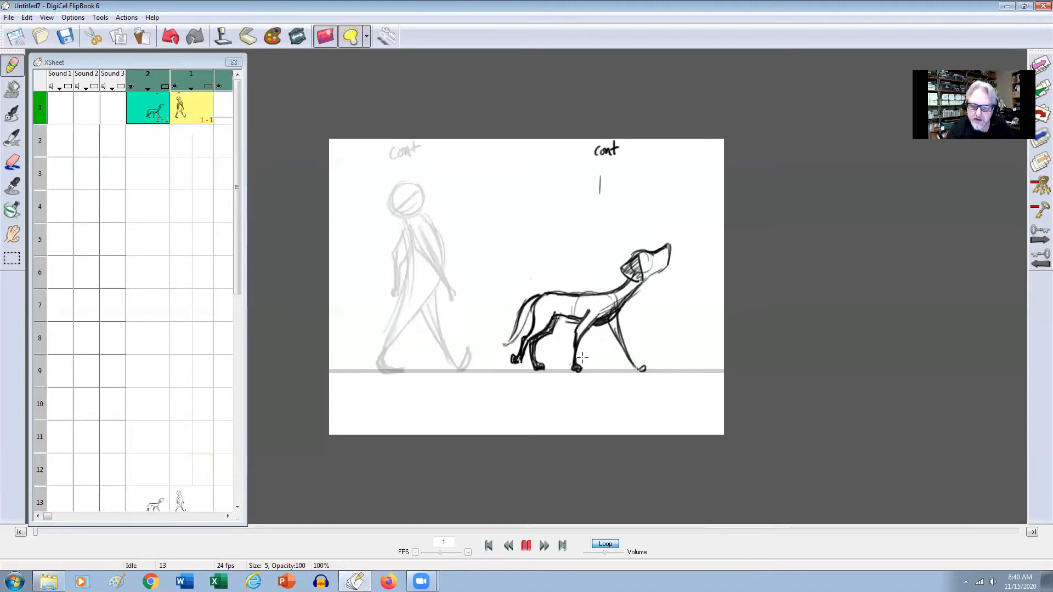
# Shade the dog's far front leg on frame 1 and flip between frames 1 and 13 to check the leg swap.
pyautogui.moveTo(617, 319)
pyautogui.mouseDown()
pyautogui.moveTo(624, 353)
pyautogui.moveTo(642, 368)
pyautogui.mouseUp()
pyautogui.press('Right')
pyautogui.press('Left')
pyautogui.press('Right')
pyautogui.press('Left')
pyautogui.press('Right')
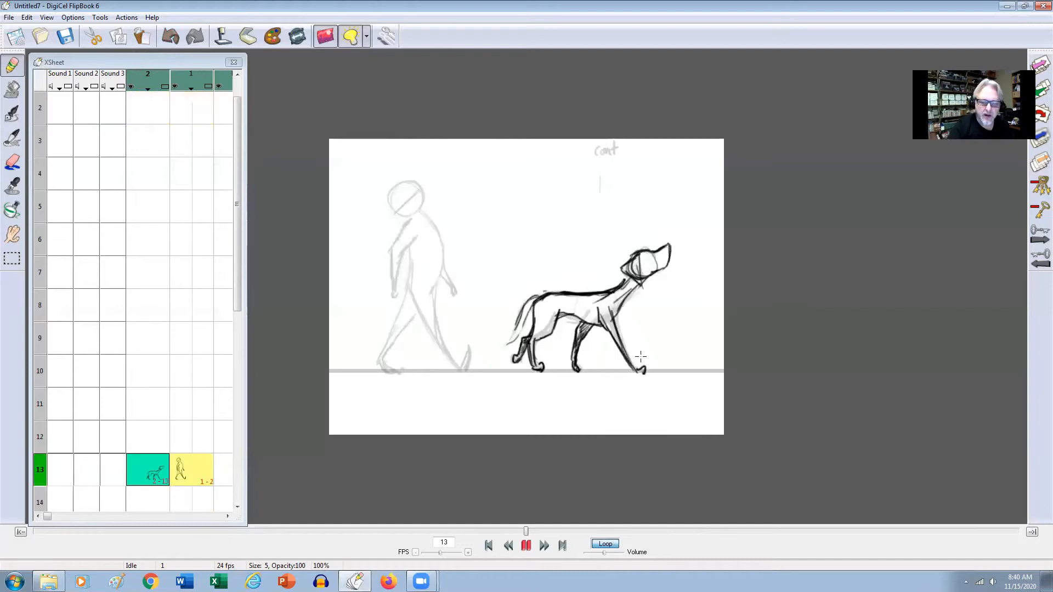
pyautogui.press('Left')
pyautogui.press('Right')
pyautogui.press('Left')
# Shade the walking figure's far leg on frames 1 and 13 of level 1 and flip between the two poses to compare them.
pyautogui.click(187, 113)
pyautogui.moveTo(428, 291); pyautogui.dragTo(446, 342)
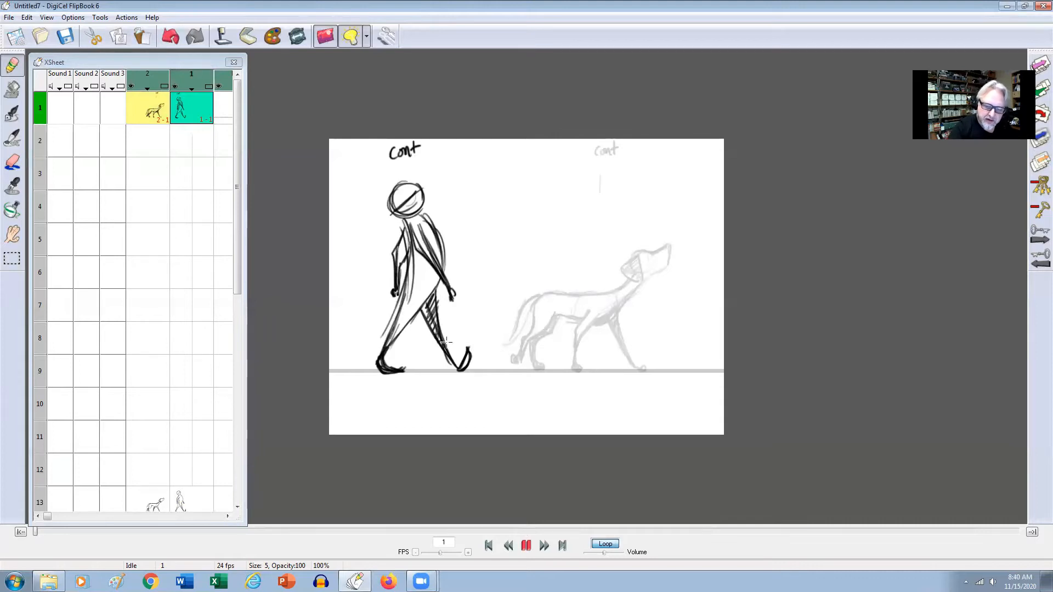
pyautogui.press('Right')
pyautogui.moveTo(409, 298); pyautogui.dragTo(380, 362)
pyautogui.press('Left')
pyautogui.press('Right')
pyautogui.press('Left')
pyautogui.press('Right')
pyautogui.press('Left')
pyautogui.press('Right')
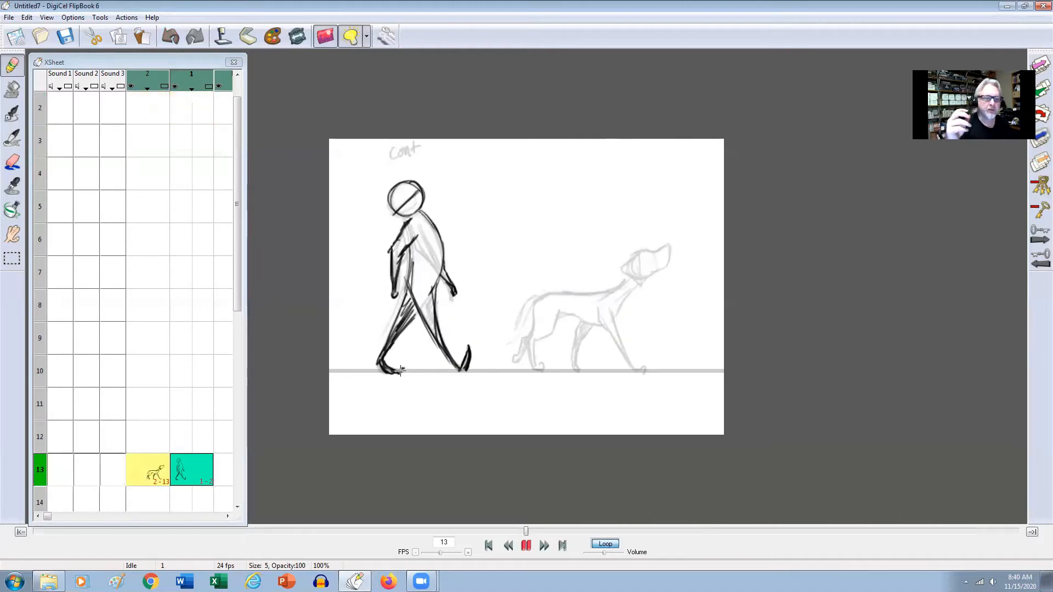
pyautogui.press('Left')
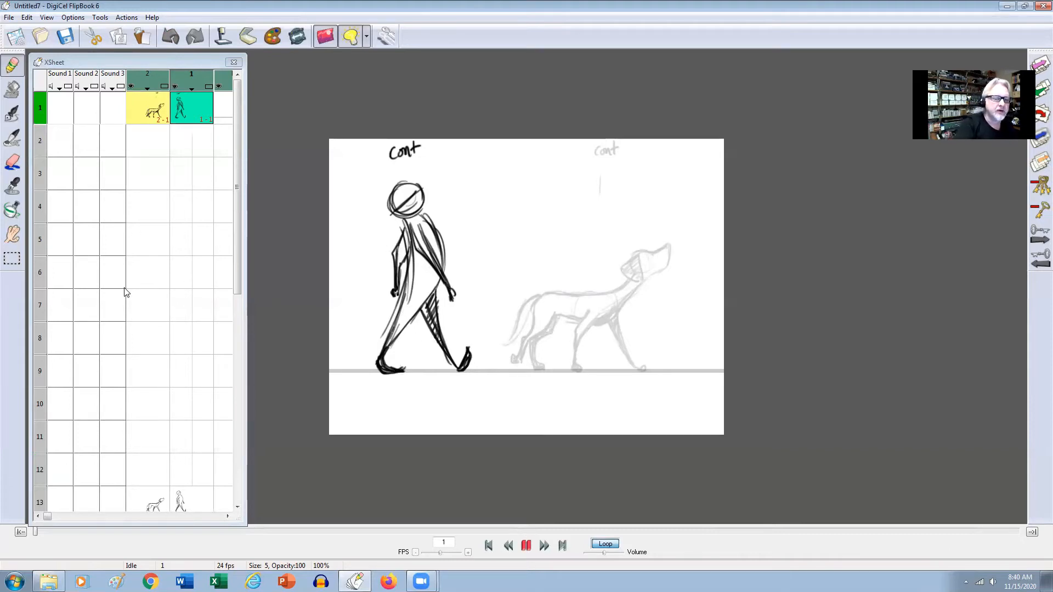
# Draw the walking figure's straight supporting leg with a flat foot on frame 7 of level 1, checking it against frame 1.
pyautogui.scroll(-1, 236, 232)
pyautogui.click(202, 273)
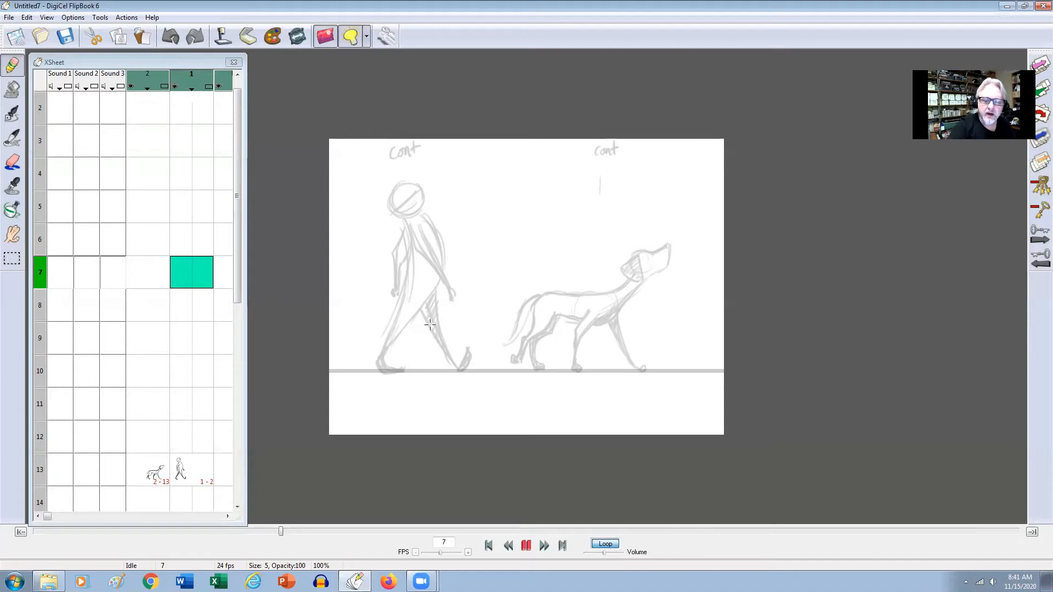
pyautogui.moveTo(409, 294); pyautogui.dragTo(412, 353)
pyautogui.moveTo(433, 292); pyautogui.dragTo(417, 365)
pyautogui.moveTo(414, 313)
pyautogui.mouseDown()
pyautogui.moveTo(416, 367)
pyautogui.moveTo(417, 348)
pyautogui.moveTo(419, 374)
pyautogui.moveTo(429, 369)
pyautogui.moveTo(413, 370)
pyautogui.moveTo(415, 370)
pyautogui.mouseUp()
pyautogui.moveTo(415, 370); pyautogui.dragTo(441, 371)
pyautogui.press('Left')
pyautogui.press('Right')
pyautogui.press('Left')
pyautogui.press('Right')
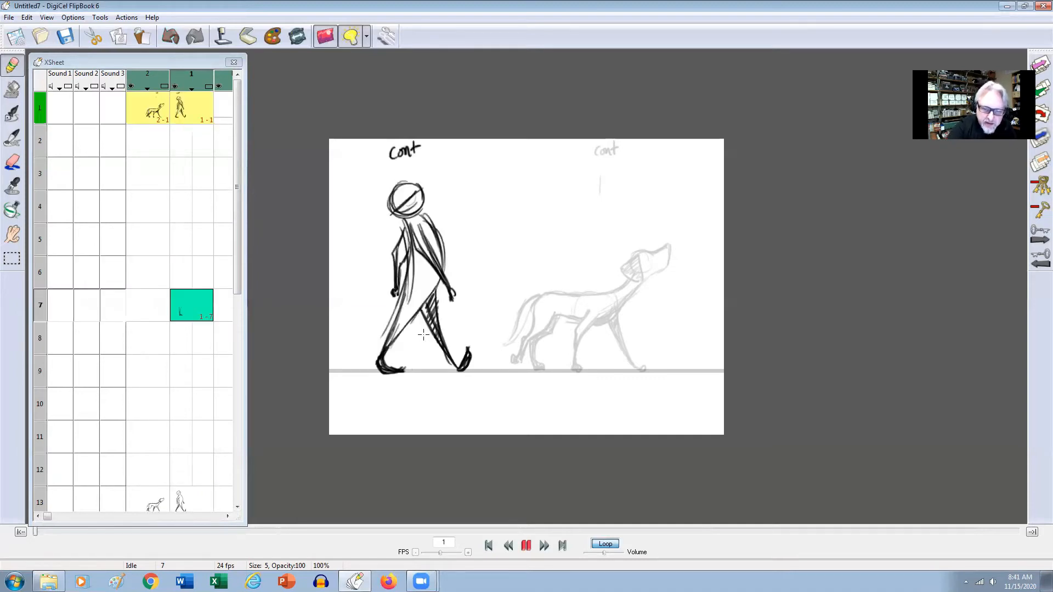
# Extend the supporting leg up to the hip and draw the figure's head circle on frame 7 of level 1, checking against frame 1.
pyautogui.press('Right')
pyautogui.moveTo(423, 321); pyautogui.dragTo(433, 284)
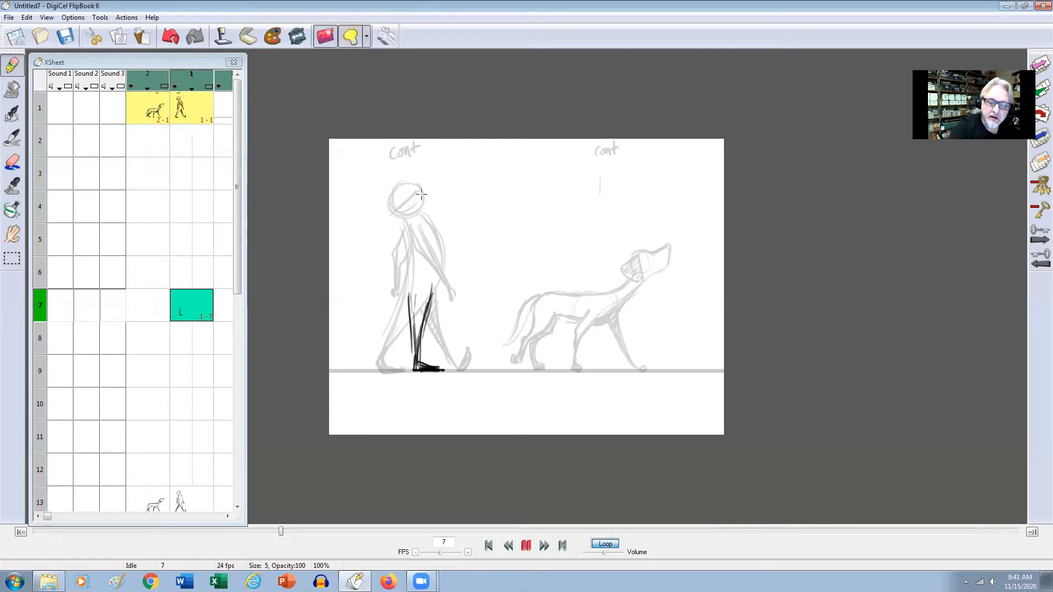
pyautogui.moveTo(406, 185)
pyautogui.mouseDown()
pyautogui.moveTo(393, 208)
pyautogui.moveTo(418, 184)
pyautogui.moveTo(393, 186)
pyautogui.moveTo(412, 210)
pyautogui.moveTo(418, 185)
pyautogui.moveTo(410, 215)
pyautogui.moveTo(420, 191)
pyautogui.moveTo(404, 199)
pyautogui.mouseUp()
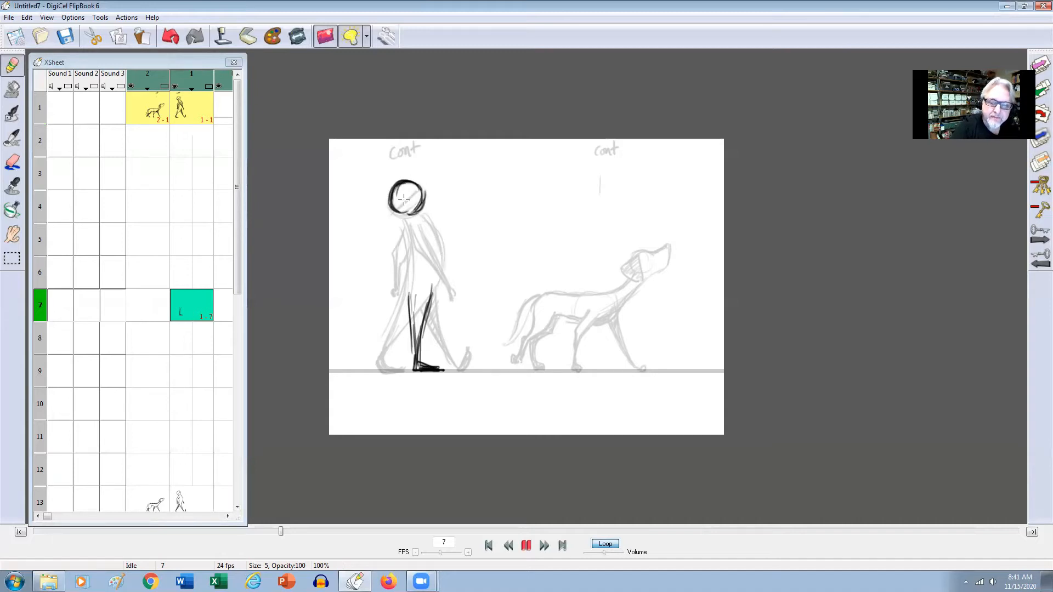
pyautogui.press('Left')
pyautogui.press('Right')
pyautogui.press('Left')
pyautogui.press('Right')
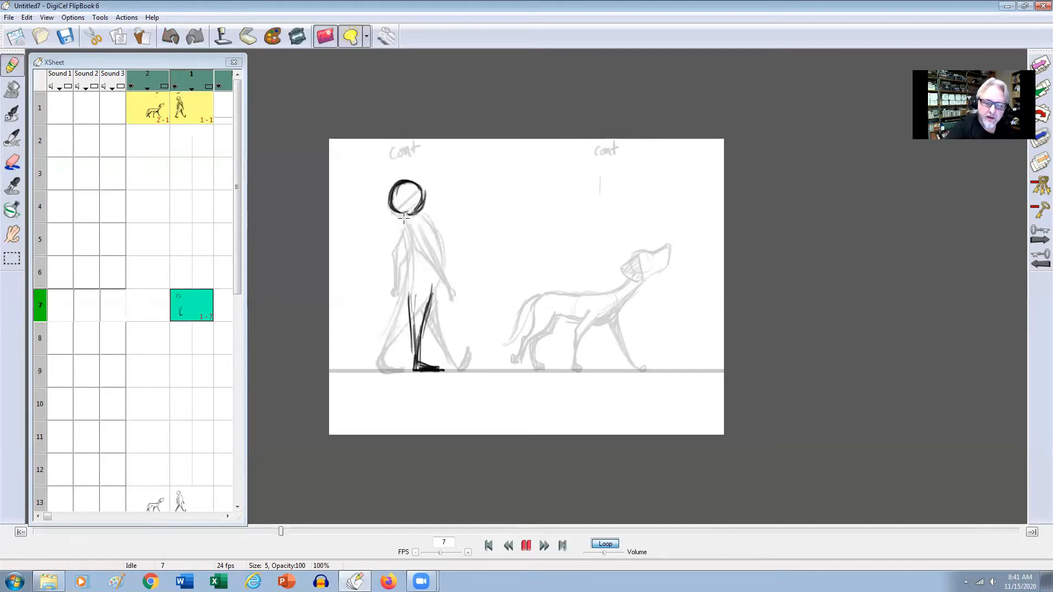
# Draw the front and back lines of the figure's torso on frame 7, joining them to the supporting leg and comparing with frame 1.
pyautogui.moveTo(408, 238); pyautogui.dragTo(408, 292)
pyautogui.moveTo(428, 220)
pyautogui.mouseDown()
pyautogui.moveTo(443, 262)
pyautogui.moveTo(427, 305)
pyautogui.mouseUp()
pyautogui.press('Left')
pyautogui.press('Right')
pyautogui.moveTo(411, 247); pyautogui.dragTo(405, 298)
pyautogui.moveTo(408, 291); pyautogui.dragTo(410, 308)
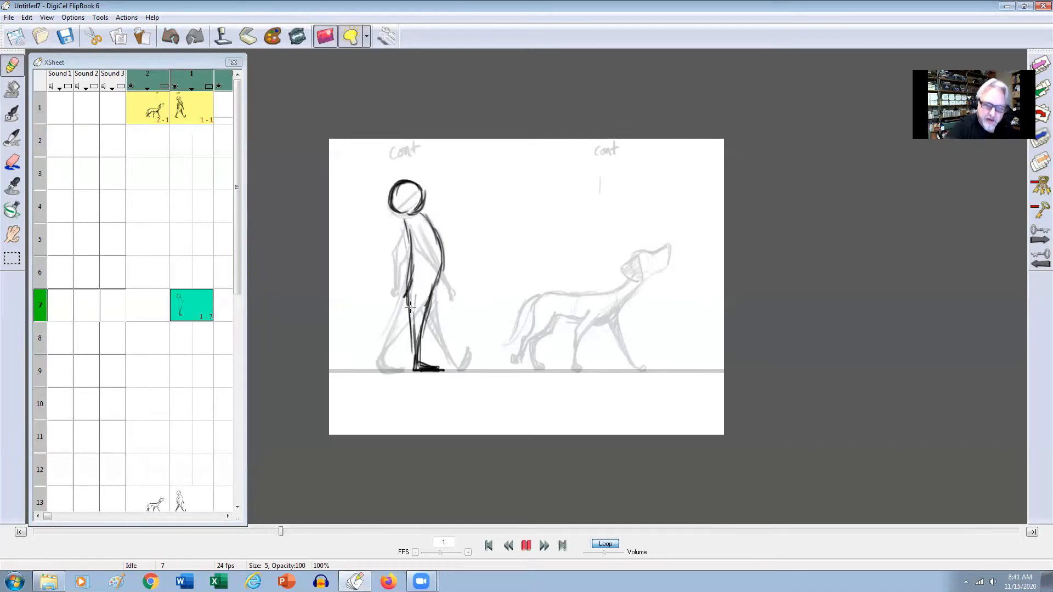
pyautogui.press('Left')
pyautogui.press('Right')
pyautogui.press('Left')
pyautogui.press('Right')
# Start the figure's near arm on frame 7 with strokes down from the shoulder, flipping against frame 1.
pyautogui.moveTo(409, 231)
pyautogui.mouseDown()
pyautogui.moveTo(412, 266)
pyautogui.moveTo(432, 294)
pyautogui.mouseUp()
pyautogui.press('Left')
pyautogui.press('Right')
pyautogui.press('Left')
pyautogui.press('Right')
pyautogui.press('Left')
pyautogui.press('Right')
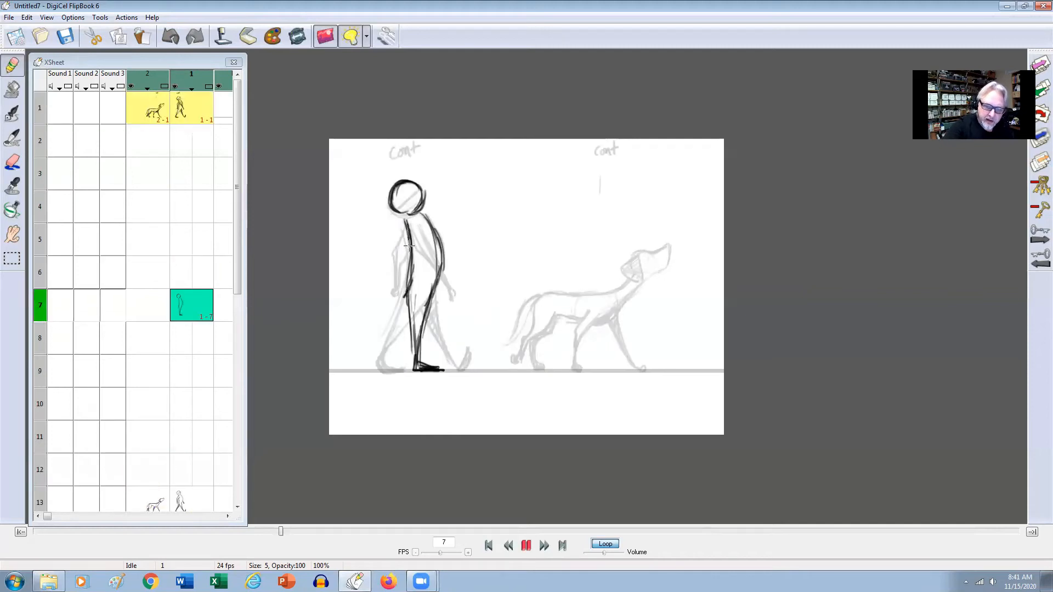
# Draw the near arm's forearm and hand in front of the hip on frame 7, comparing with frame 1.
pyautogui.moveTo(422, 283)
pyautogui.mouseDown()
pyautogui.moveTo(412, 260)
pyautogui.moveTo(437, 300)
pyautogui.mouseUp()
pyautogui.press('Up')
pyautogui.press('Down')
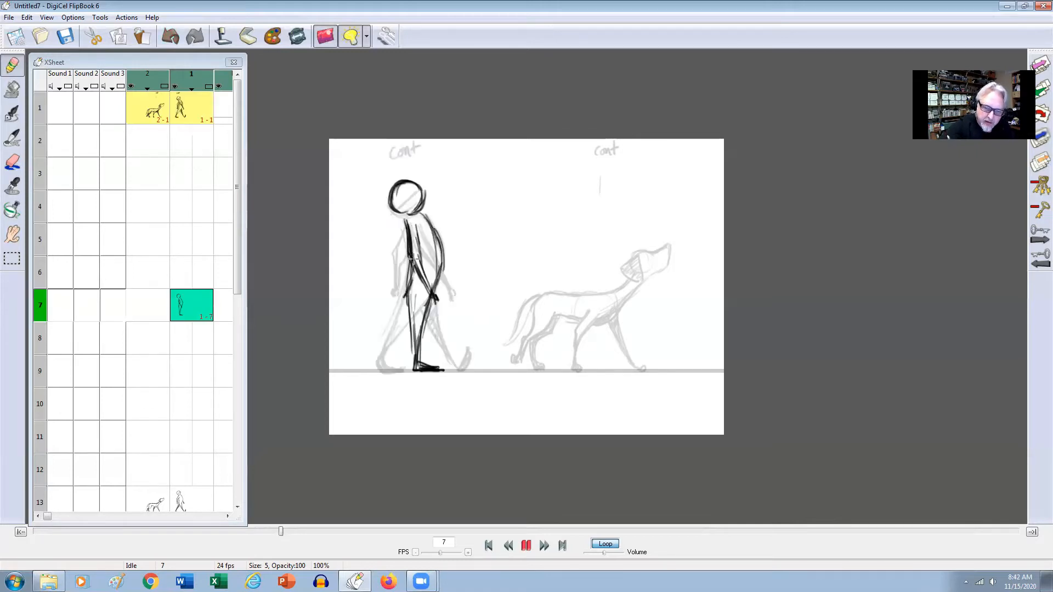
pyautogui.moveTo(411, 264); pyautogui.dragTo(431, 281)
pyautogui.press('Up')
pyautogui.press('Down')
pyautogui.press('Up')
pyautogui.press('Down')
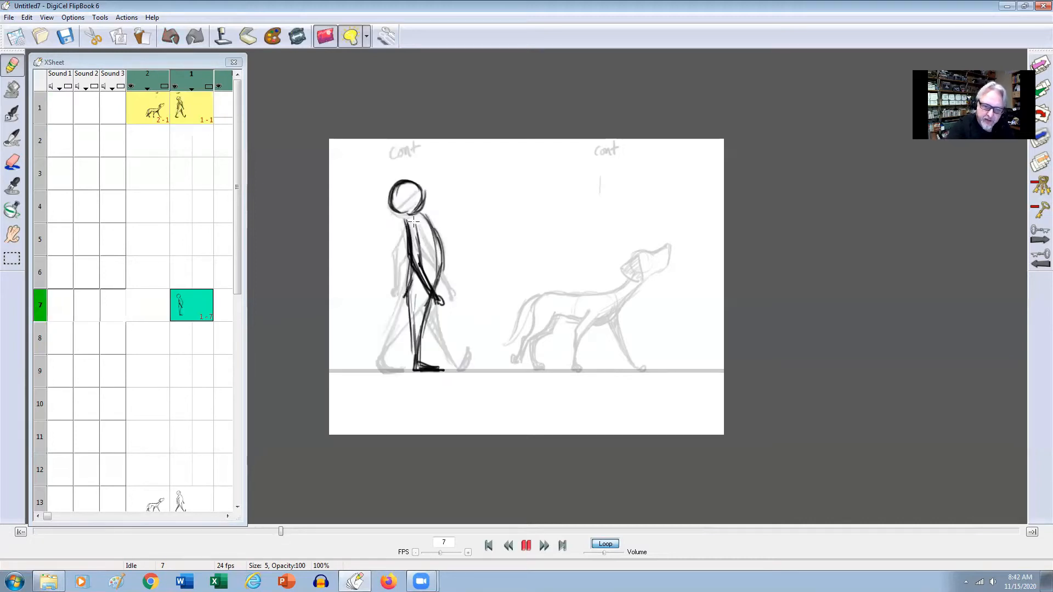
# Flip through frames 1, 7 and 13 to examine the figure's movement between the contact and passing poses.
pyautogui.press('Up')
pyautogui.press('Down')
pyautogui.press('Up')
pyautogui.press('Down')
pyautogui.press('Up')
pyautogui.press('Down')
pyautogui.press('Down')
pyautogui.press('Up')
pyautogui.press('Up')
pyautogui.press('Down')
pyautogui.press('Up')
pyautogui.press('Down')
pyautogui.press('Up')
pyautogui.press('Down')
pyautogui.press('Down')
pyautogui.press('Up')
pyautogui.press('Up')
pyautogui.press('Down')
pyautogui.press('Up')
pyautogui.press('Down')
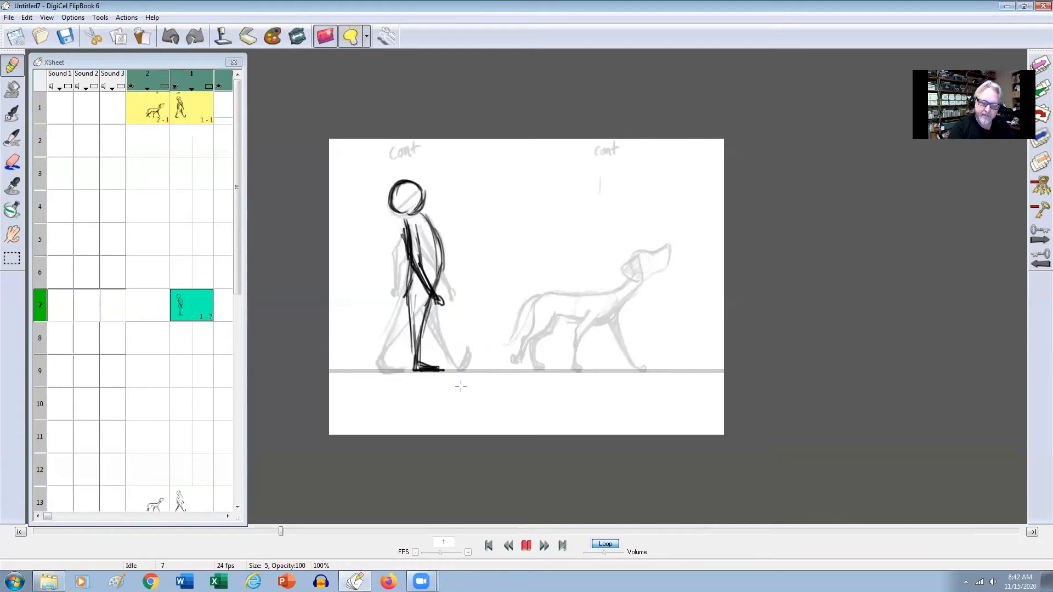
pyautogui.press('Down')
# Shade the figure's far supporting leg on frame 7 and erase its line just below the hand, comparing with the contact poses.
pyautogui.press('Up')
pyautogui.press('Up')
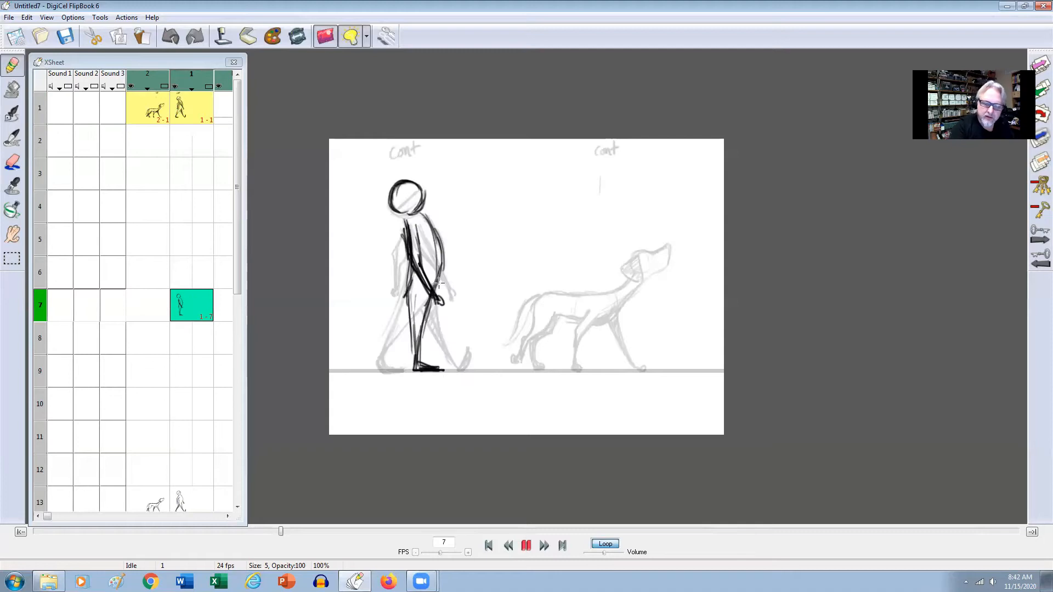
pyautogui.moveTo(415, 311)
pyautogui.mouseDown()
pyautogui.moveTo(425, 319)
pyautogui.moveTo(420, 353)
pyautogui.mouseUp()
pyautogui.press('Up')
pyautogui.press('Down')
pyautogui.press('Down')
pyautogui.press('Up')
pyautogui.press('Up')
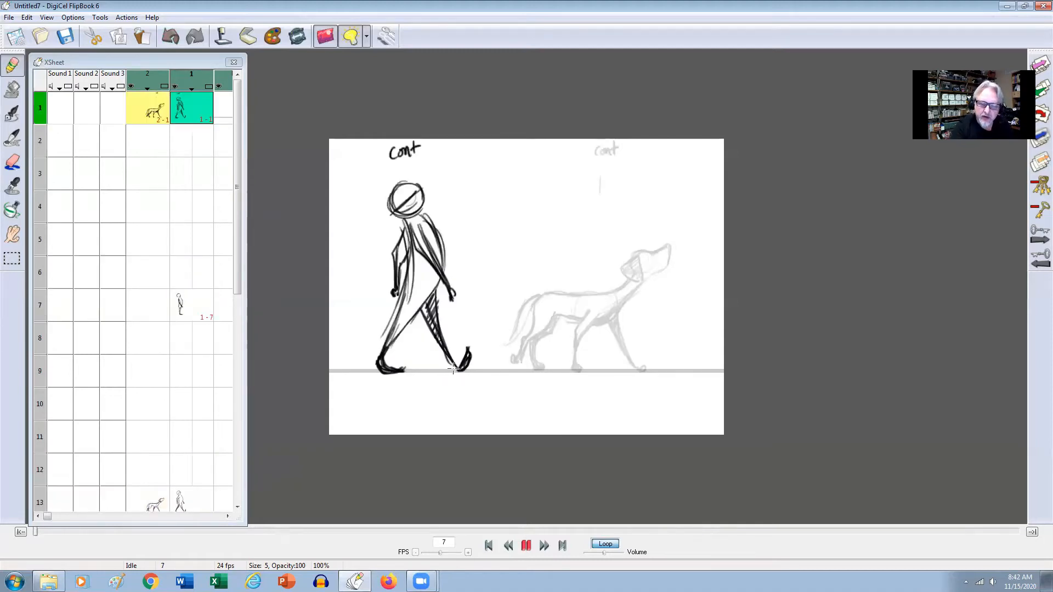
pyautogui.press('Down')
pyautogui.press('e')
pyautogui.press('Up')
pyautogui.press('Down')
pyautogui.press('Up')
pyautogui.press('Down')
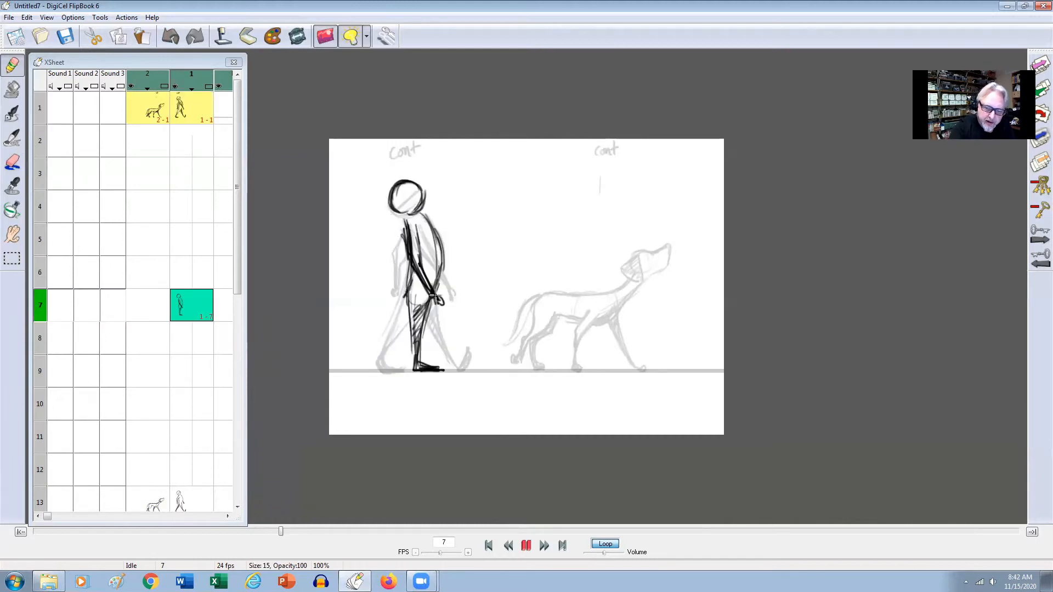
# Draw the near passing leg on frame 7 with the knee bent forward and the foot lifted behind the supporting leg.
pyautogui.moveTo(433, 305)
pyautogui.mouseDown()
pyautogui.moveTo(433, 321)
pyautogui.moveTo(424, 332)
pyautogui.moveTo(416, 321)
pyautogui.moveTo(412, 337)
pyautogui.mouseUp()
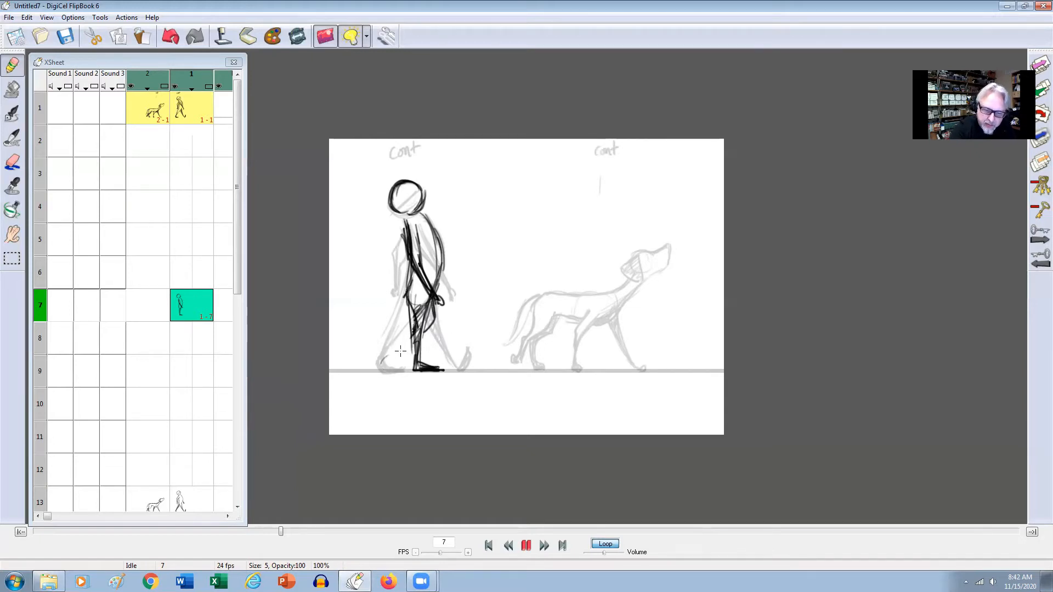
pyautogui.press('Home')
pyautogui.press('Right')
pyautogui.moveTo(433, 310); pyautogui.dragTo(419, 344)
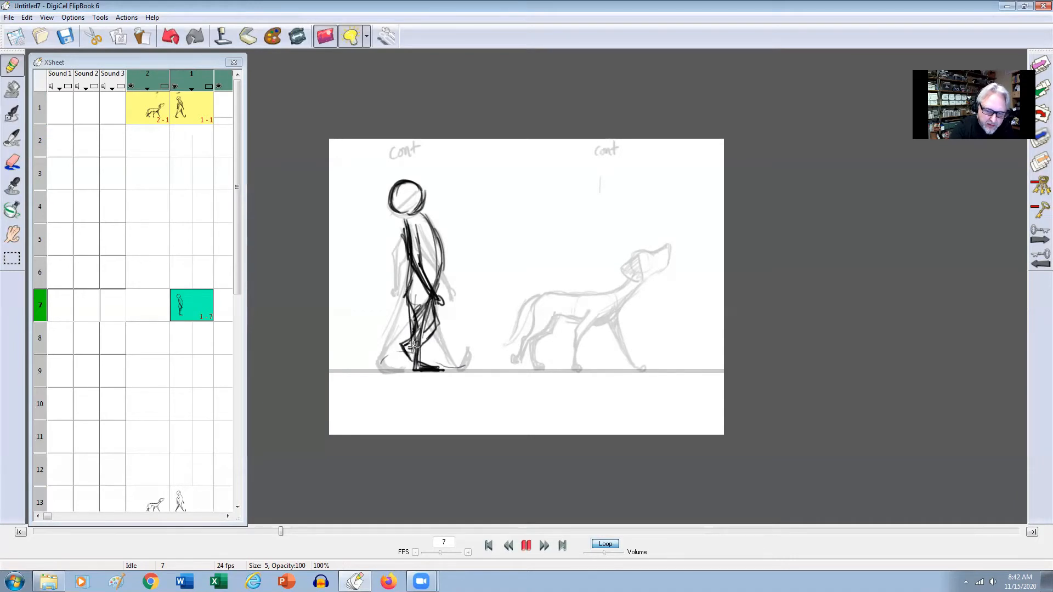
pyautogui.press('Home')
pyautogui.press('Right')
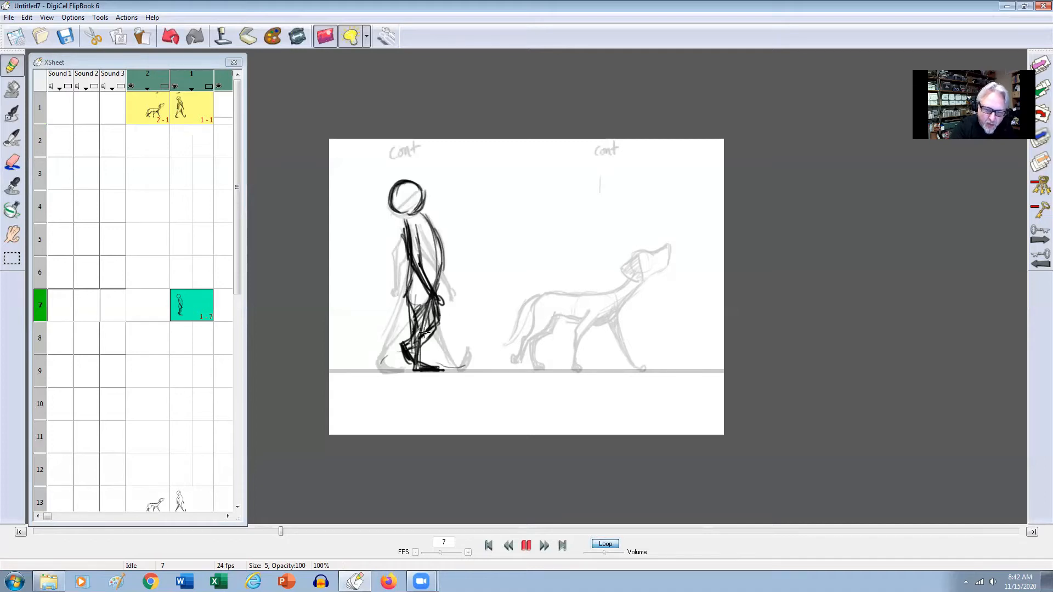
# Clean up the line under the bent knee and reinforce the lifted foot's heel on frame 7, checking against frame 1.
pyautogui.press('Left')
pyautogui.press('Right')
pyautogui.press('Left')
pyautogui.press('Right')
pyautogui.moveTo(440, 318)
pyautogui.mouseDown()
pyautogui.moveTo(440, 336)
pyautogui.moveTo(427, 341)
pyautogui.mouseUp()
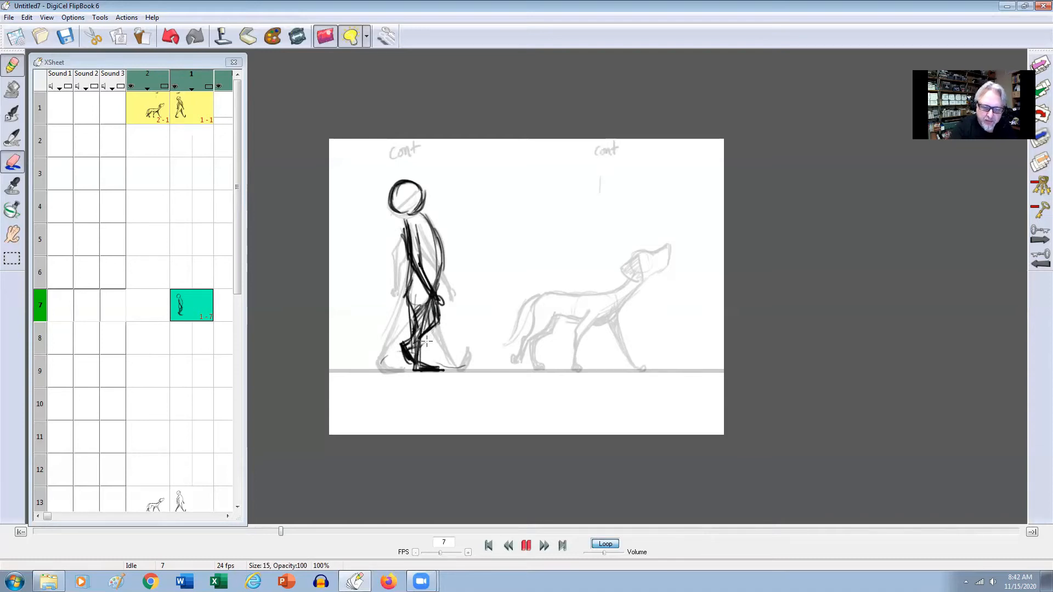
pyautogui.press('Left')
pyautogui.press('Right')
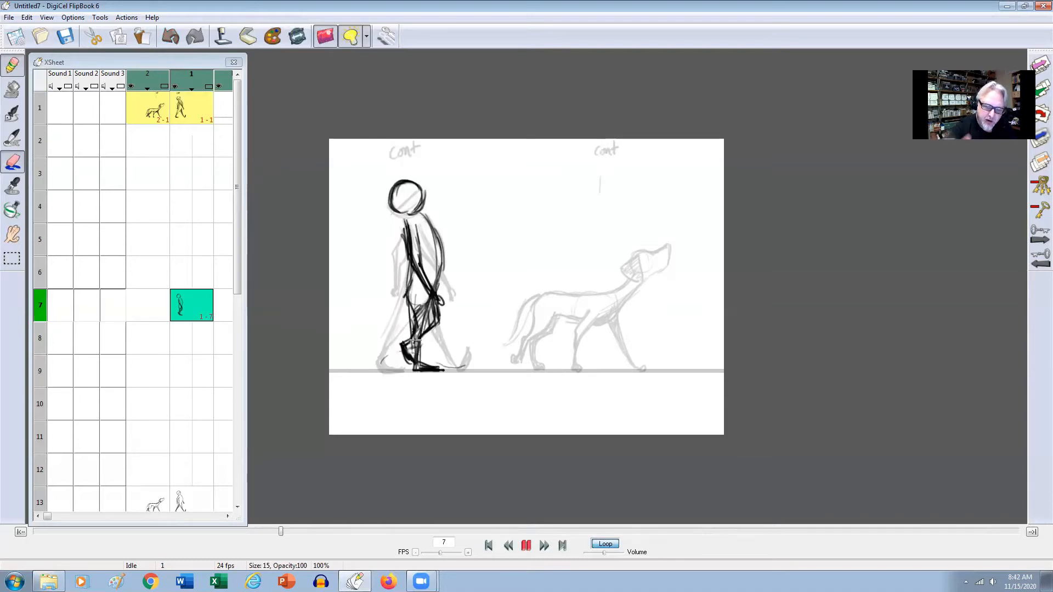
pyautogui.moveTo(405, 348); pyautogui.dragTo(399, 340)
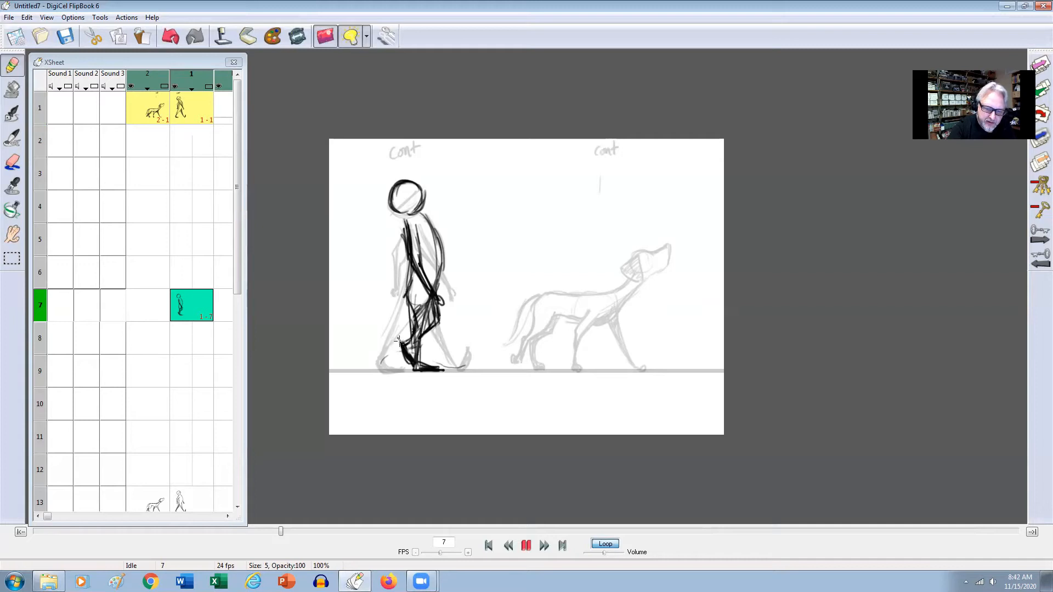
pyautogui.press('Left')
pyautogui.press('Right')
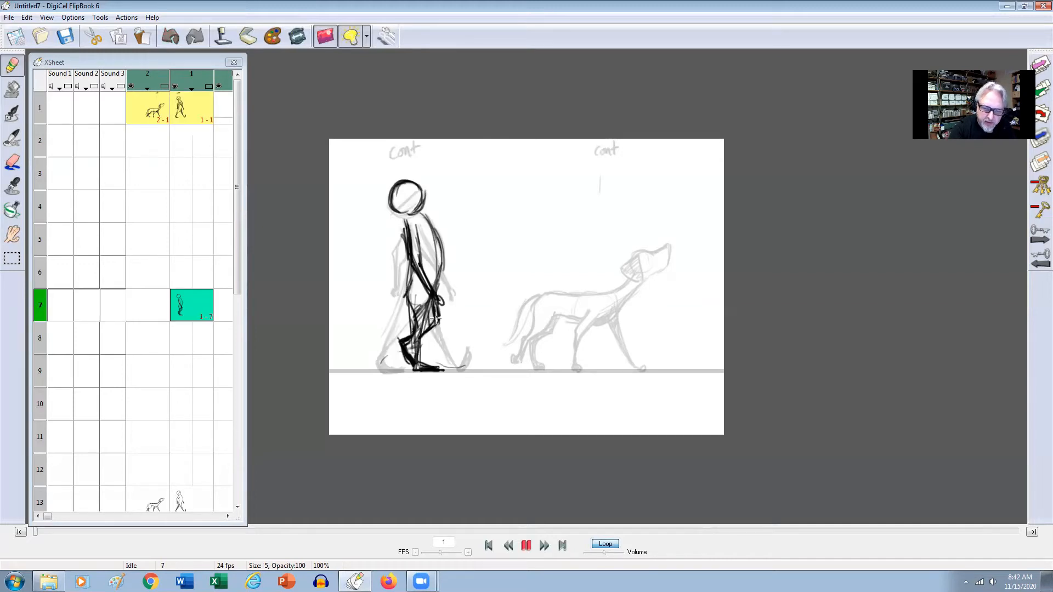
# Darken the knee and shin of the figure's bent passing leg on frame 7 while comparing it with frame 1.
pyautogui.press('Left')
pyautogui.press('Right')
pyautogui.press('Left')
pyautogui.press('Right')
pyautogui.press('Left')
pyautogui.press('Right')
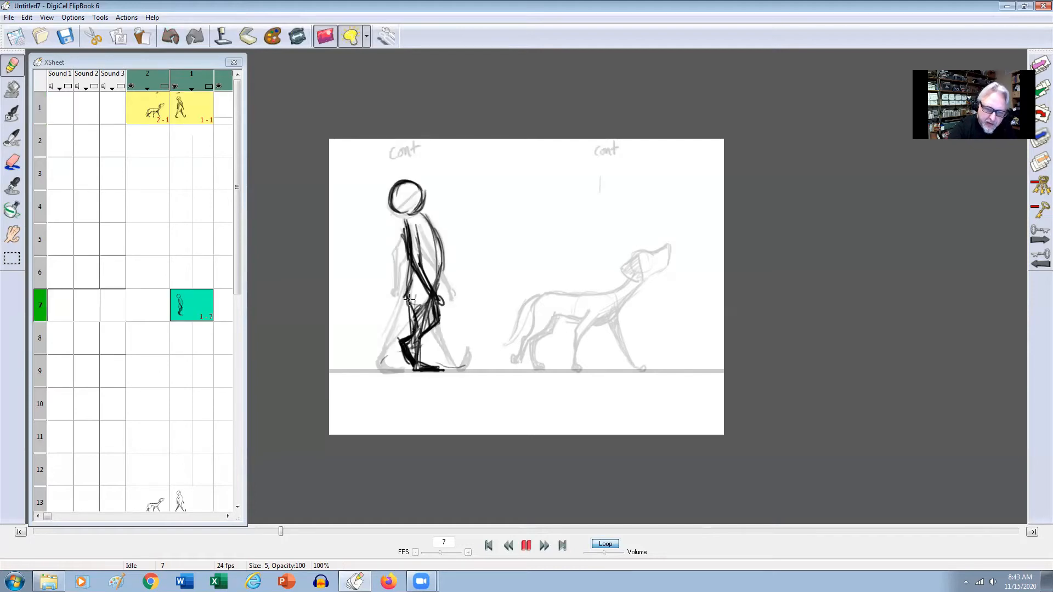
pyautogui.press('Left')
pyautogui.press('Right')
pyautogui.moveTo(434, 299); pyautogui.dragTo(440, 325)
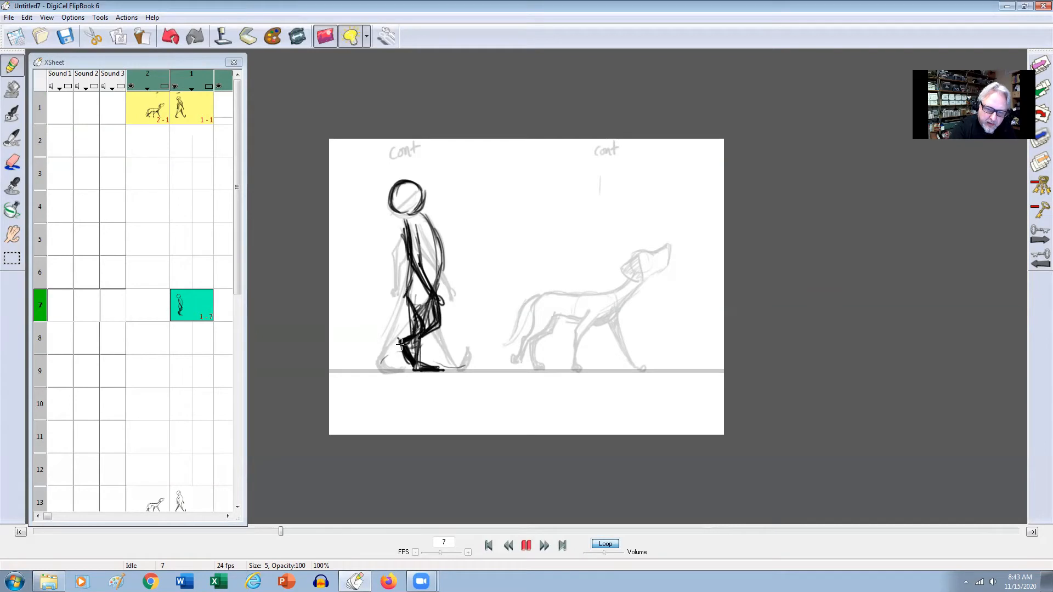
pyautogui.press('Left')
pyautogui.press('Right')
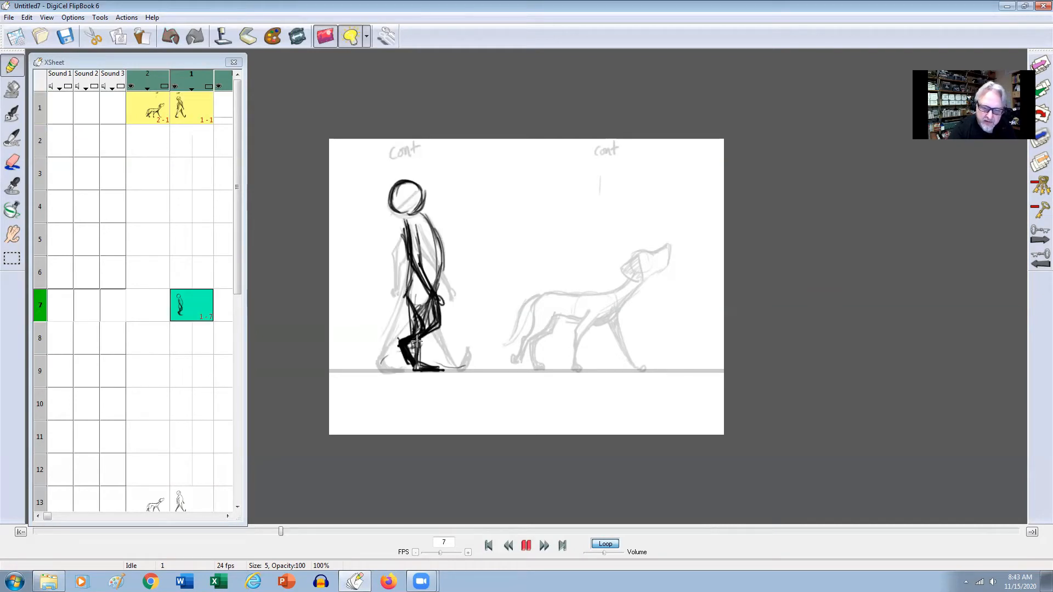
# Erase the far leg's shading from inside the near passing leg's thigh on frame 7, flipping against frame 1.
pyautogui.press('Right')
pyautogui.press('Left')
pyautogui.press('e')
pyautogui.moveTo(413, 307)
pyautogui.mouseDown()
pyautogui.moveTo(431, 311)
pyautogui.moveTo(406, 368)
pyautogui.moveTo(417, 332)
pyautogui.mouseUp()
pyautogui.press('Left')
pyautogui.press('Right')
pyautogui.press('Left')
pyautogui.press('Right')
pyautogui.press('Left')
pyautogui.press('Right')
pyautogui.press('e')
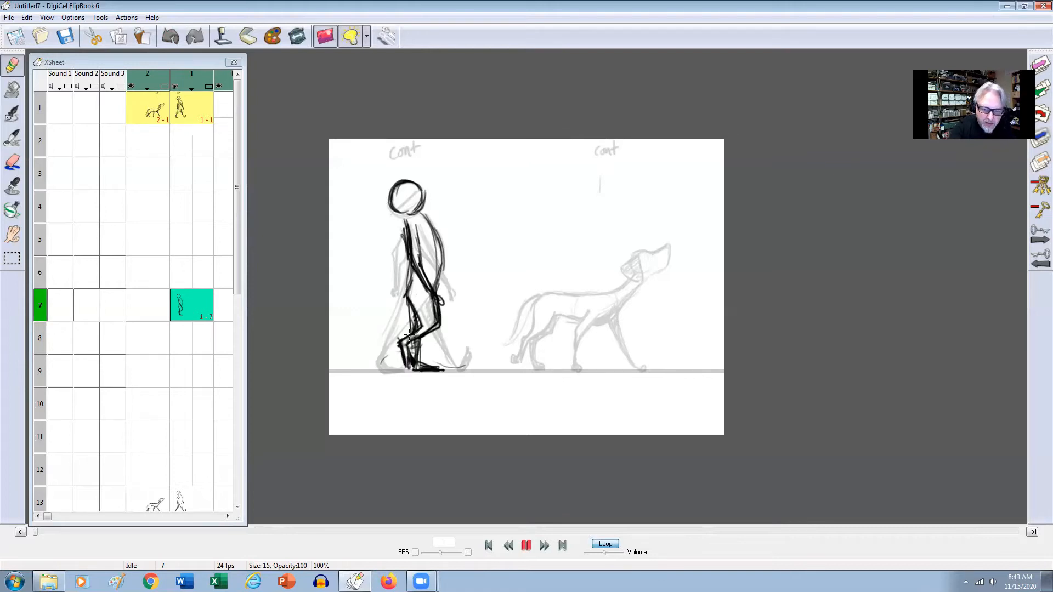
pyautogui.press('Left')
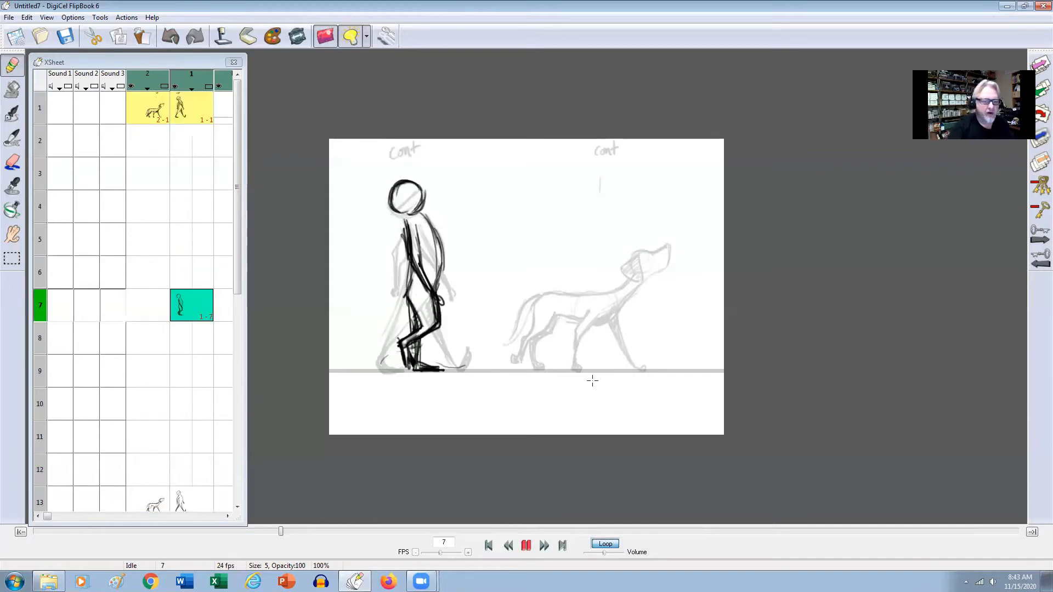
# Draw the dog's straight supporting front leg down to the ground on frame 7 of level 2, checking against frame 1.
pyautogui.click(146, 318)
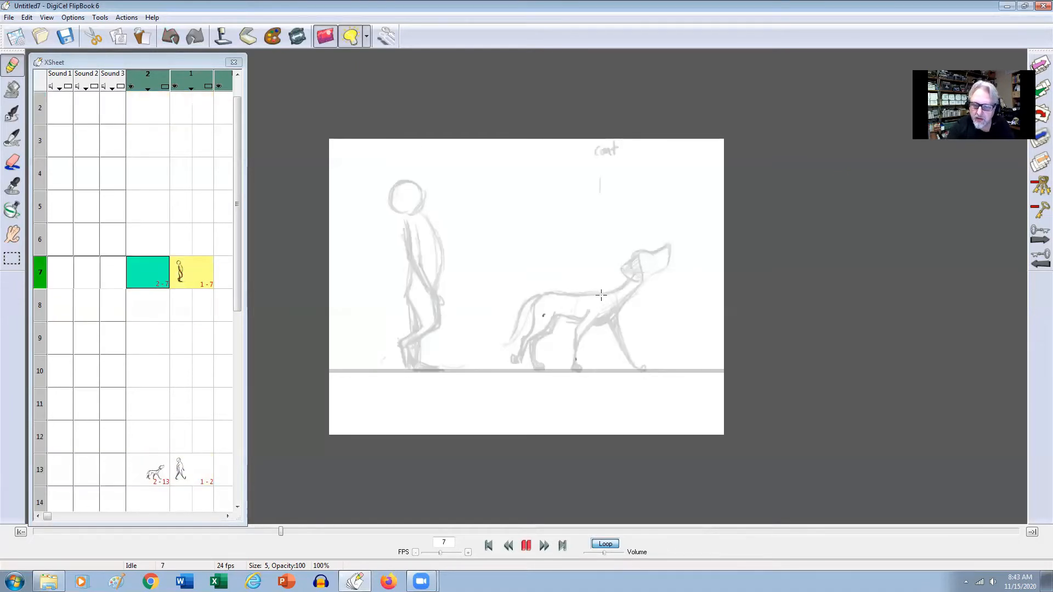
pyautogui.moveTo(596, 327); pyautogui.dragTo(604, 370)
pyautogui.press('Up')
pyautogui.press('Down')
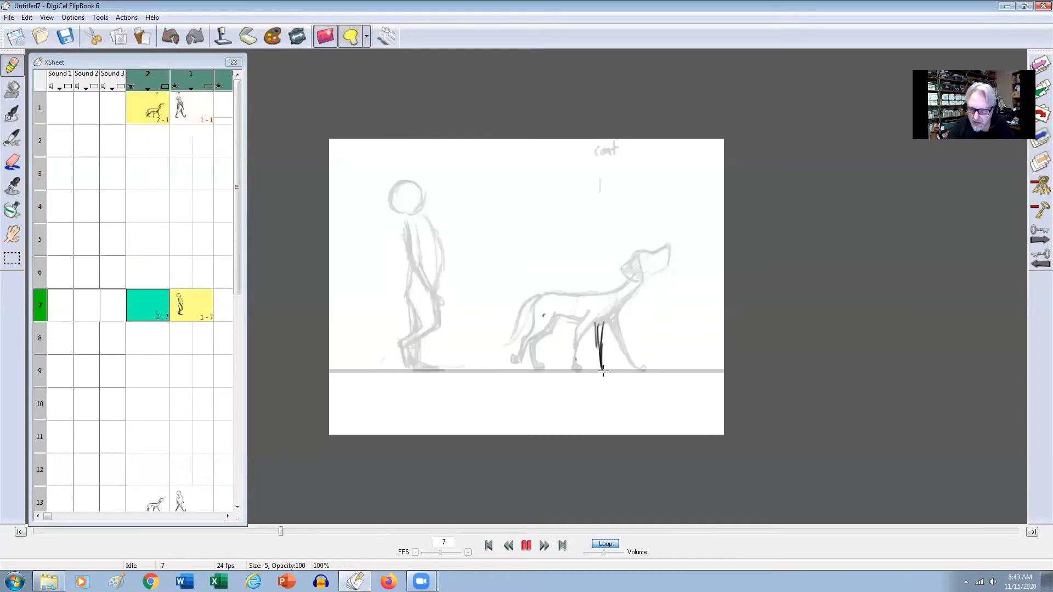
# Add the supporting paw, the shoulder line and the upper part of the dog's bent front leg on frame 7.
pyautogui.moveTo(592, 320)
pyautogui.mouseDown()
pyautogui.moveTo(606, 292)
pyautogui.moveTo(587, 295)
pyautogui.moveTo(607, 293)
pyautogui.moveTo(585, 296)
pyautogui.moveTo(612, 295)
pyautogui.mouseUp()
pyautogui.press('Up')
pyautogui.press('Down')
pyautogui.press('Up')
pyautogui.press('Down')
pyautogui.press('Up')
pyautogui.press('Down')
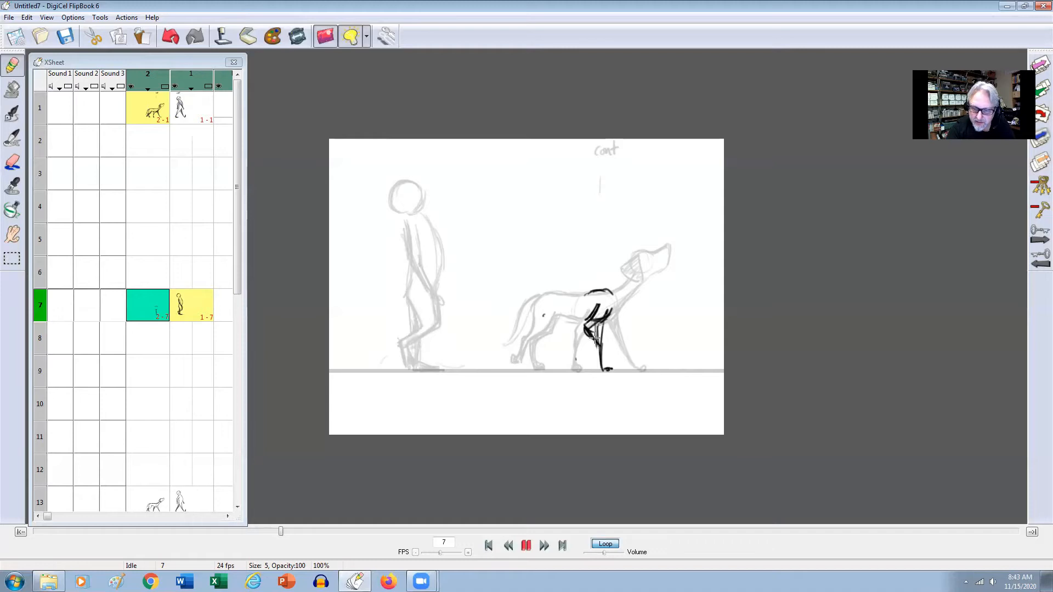
# Draw the bent front leg's lower part and lifted paw on frame 7, and sketch the paw's arc near the ground.
pyautogui.moveTo(600, 347)
pyautogui.mouseDown()
pyautogui.moveTo(592, 360)
pyautogui.moveTo(598, 345)
pyautogui.mouseUp()
pyautogui.press('Up')
pyautogui.press('Down')
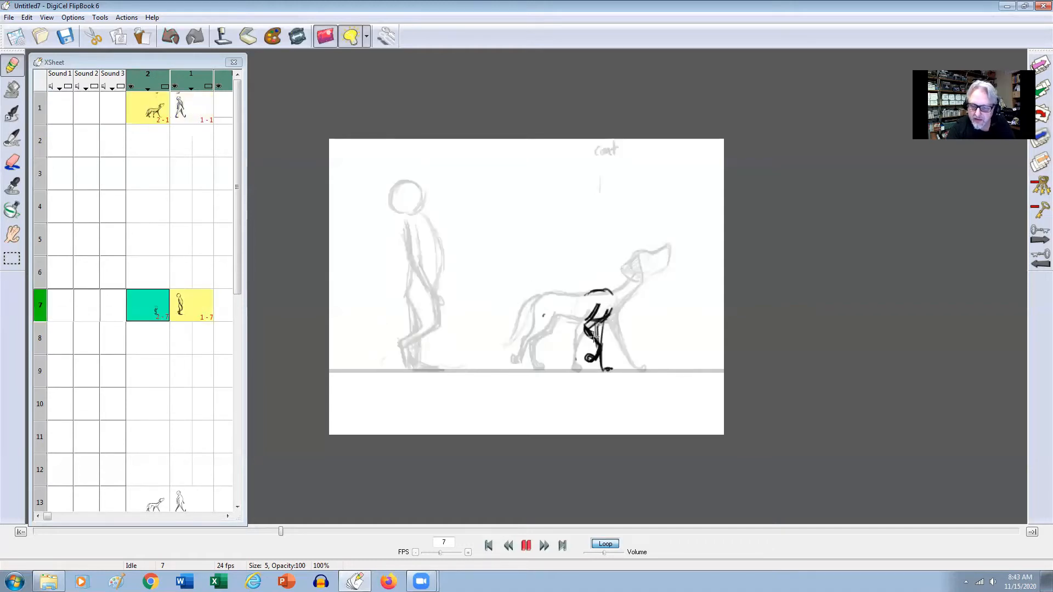
pyautogui.moveTo(607, 362); pyautogui.dragTo(635, 370)
pyautogui.press('Up')
pyautogui.press('Down')
pyautogui.press('Up')
pyautogui.press('Down')
# Reinforce the elbow and forearm of the dog's bent front leg on frame 7, comparing with frame 1.
pyautogui.moveTo(590, 330)
pyautogui.mouseDown()
pyautogui.moveTo(600, 345)
pyautogui.moveTo(582, 327)
pyautogui.mouseUp()
pyautogui.moveTo(582, 327); pyautogui.dragTo(602, 348)
pyautogui.press('Up')
pyautogui.press('Down')
pyautogui.press('Up')
# Draw the upper and lower lines of the dog's neck from the shoulders on frame 7, checking against frame 1.
pyautogui.moveTo(588, 292); pyautogui.dragTo(626, 279)
pyautogui.press('Down')
pyautogui.press('Up')
pyautogui.press('Down')
pyautogui.moveTo(611, 318); pyautogui.dragTo(634, 283)
pyautogui.press('Up')
pyautogui.press('Down')
# Draw the dog's round head at the end of the neck and sketch the ear behind it on frame 7.
pyautogui.moveTo(641, 247)
pyautogui.mouseDown()
pyautogui.moveTo(629, 272)
pyautogui.moveTo(643, 273)
pyautogui.moveTo(639, 246)
pyautogui.moveTo(655, 258)
pyautogui.moveTo(652, 272)
pyautogui.moveTo(621, 266)
pyautogui.mouseUp()
pyautogui.press('Up')
pyautogui.press('Down')
pyautogui.press('Up')
pyautogui.press('Down')
pyautogui.moveTo(636, 255); pyautogui.dragTo(626, 273)
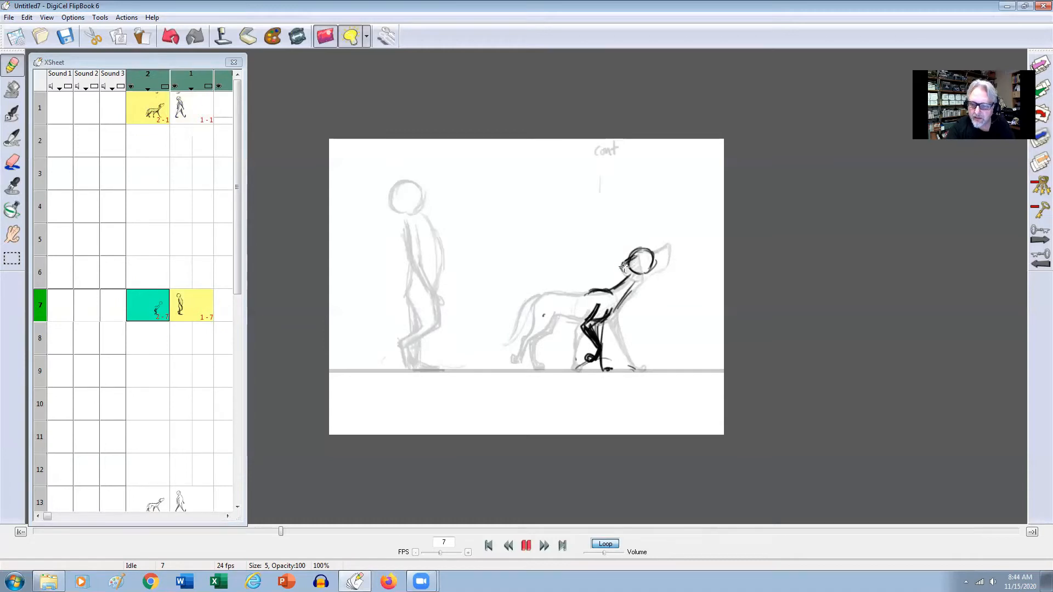
# Reinforce the line from the dog's lower neck into the chest on frame 7, checking it against frame 1.
pyautogui.press('Up')
pyautogui.press('Down')
pyautogui.press('Down')
pyautogui.press('Up')
pyautogui.press('Up')
pyautogui.press('Down')
pyautogui.moveTo(611, 317)
pyautogui.mouseDown()
pyautogui.moveTo(632, 283)
pyautogui.moveTo(619, 283)
pyautogui.mouseUp()
# Flip between frames 1 and 7 to compare the placement of the dog's legs and hindquarters.
pyautogui.press('Up')
pyautogui.press('Down')
pyautogui.press('Up')
pyautogui.press('Down')
pyautogui.press('Down')
pyautogui.press('Up')
pyautogui.press('Up')
pyautogui.press('Down')
pyautogui.press('Up')
pyautogui.press('Down')
pyautogui.press('Up')
pyautogui.press('Down')
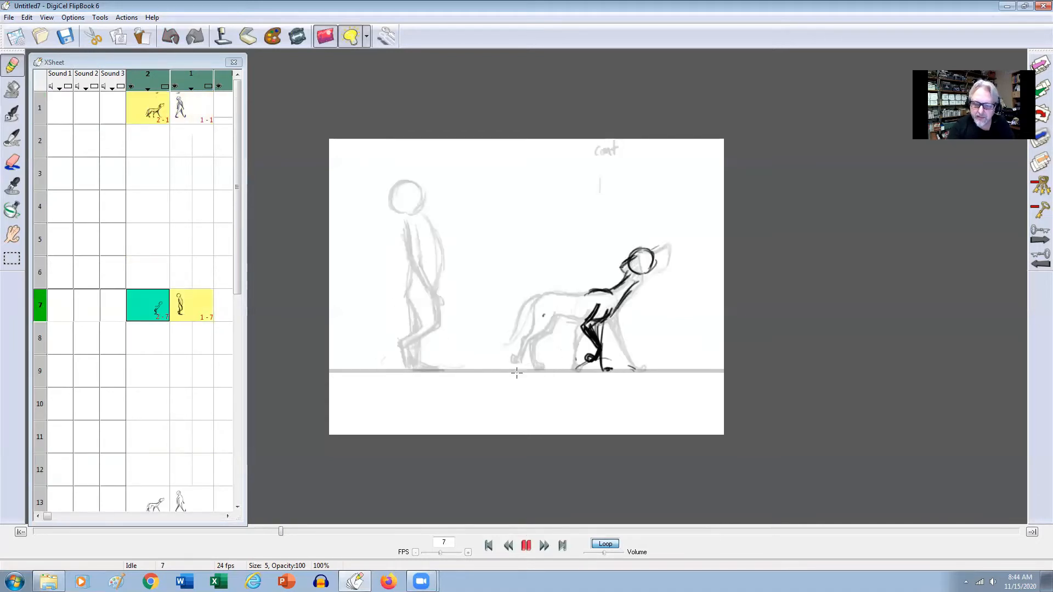
pyautogui.press('Up')
pyautogui.press('Down')
pyautogui.press('Up')
# Draw the dog's forward hind leg from the hip to the paw on the ground line on frame 7.
pyautogui.press('Down')
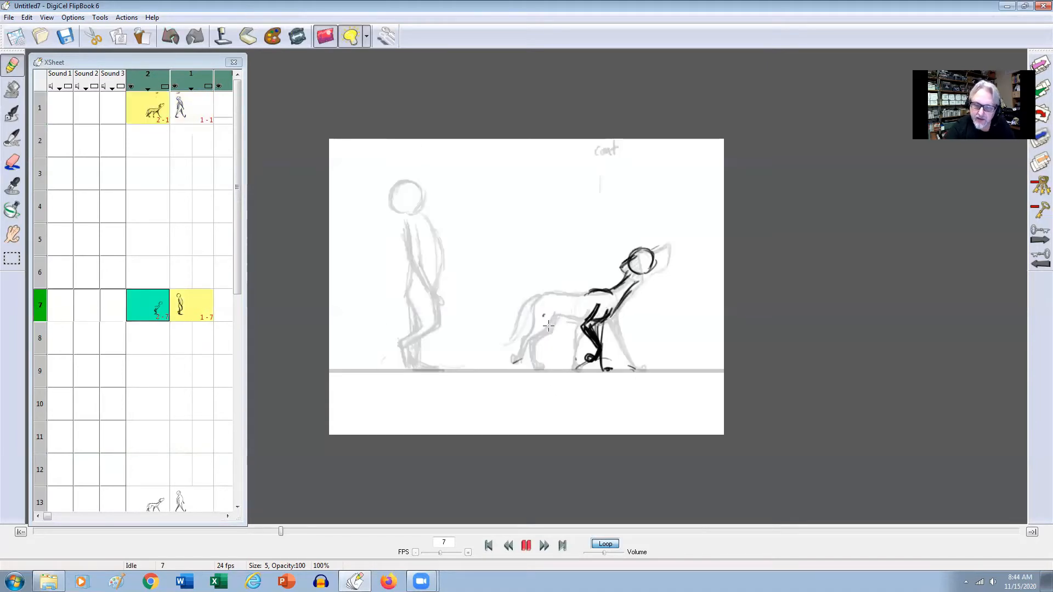
pyautogui.moveTo(551, 296)
pyautogui.mouseDown()
pyautogui.moveTo(541, 330)
pyautogui.moveTo(534, 307)
pyautogui.moveTo(542, 325)
pyautogui.moveTo(536, 312)
pyautogui.moveTo(564, 323)
pyautogui.moveTo(540, 314)
pyautogui.moveTo(557, 364)
pyautogui.moveTo(564, 332)
pyautogui.moveTo(554, 348)
pyautogui.moveTo(568, 371)
pyautogui.mouseUp()
pyautogui.press('Up')
pyautogui.press('Down')
pyautogui.press('Up')
pyautogui.press('Down')
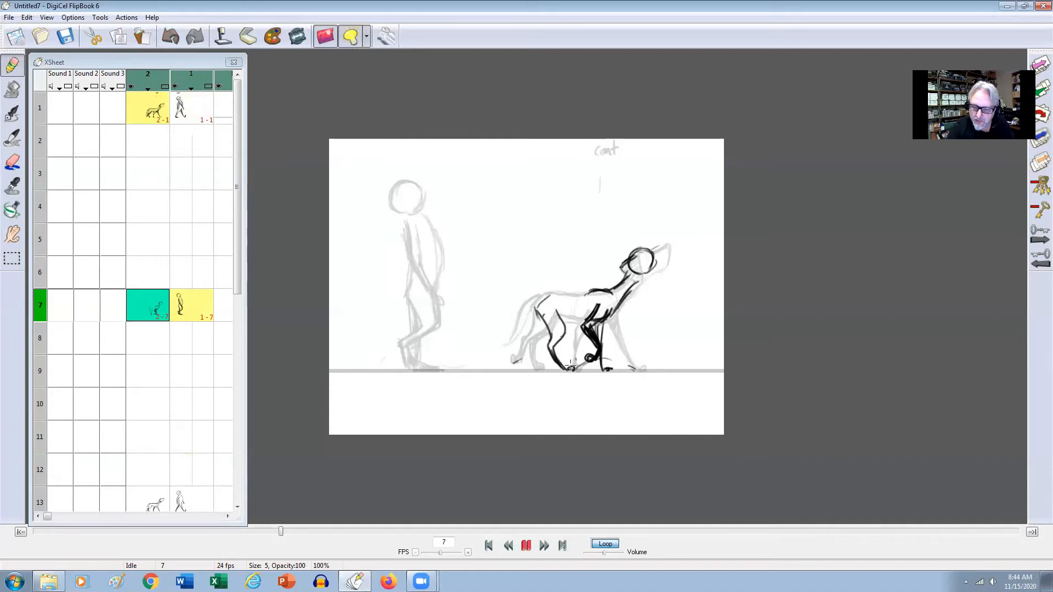
pyautogui.press('Up')
# Darken the forward hind leg and paw, and draw the dog's belly line toward the front leg on frame 7.
pyautogui.press('Down')
pyautogui.moveTo(558, 310)
pyautogui.mouseDown()
pyautogui.moveTo(556, 343)
pyautogui.moveTo(564, 368)
pyautogui.moveTo(538, 313)
pyautogui.moveTo(548, 348)
pyautogui.moveTo(571, 371)
pyautogui.mouseUp()
pyautogui.press('Up')
pyautogui.press('Down')
pyautogui.press('Up')
pyautogui.press('Down')
pyautogui.moveTo(557, 317); pyautogui.dragTo(589, 323)
pyautogui.press('Up')
# Draw the dog's back line from the rump to the shoulders on frame 7, comparing it with frame 1.
pyautogui.press('Down')
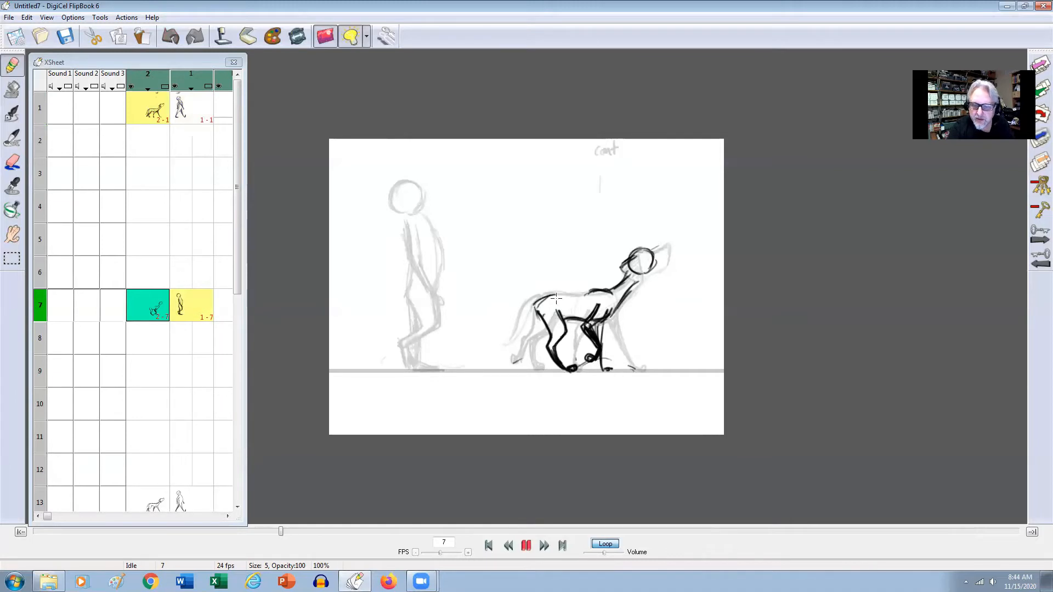
pyautogui.press('Up')
pyautogui.press('Down')
pyautogui.moveTo(536, 301); pyautogui.dragTo(591, 292)
pyautogui.press('Up')
pyautogui.press('Up')
pyautogui.press('Down')
pyautogui.press('Up')
pyautogui.press('Down')
pyautogui.press('Up')
pyautogui.press('Down')
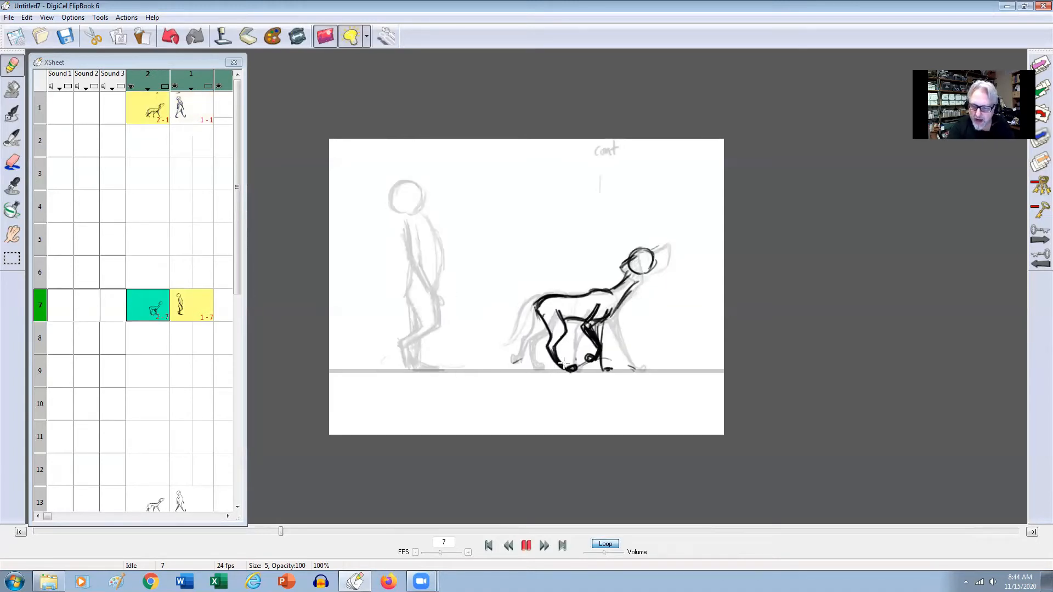
pyautogui.press('Up')
pyautogui.press('Down')
pyautogui.moveTo(540, 314); pyautogui.dragTo(549, 338)
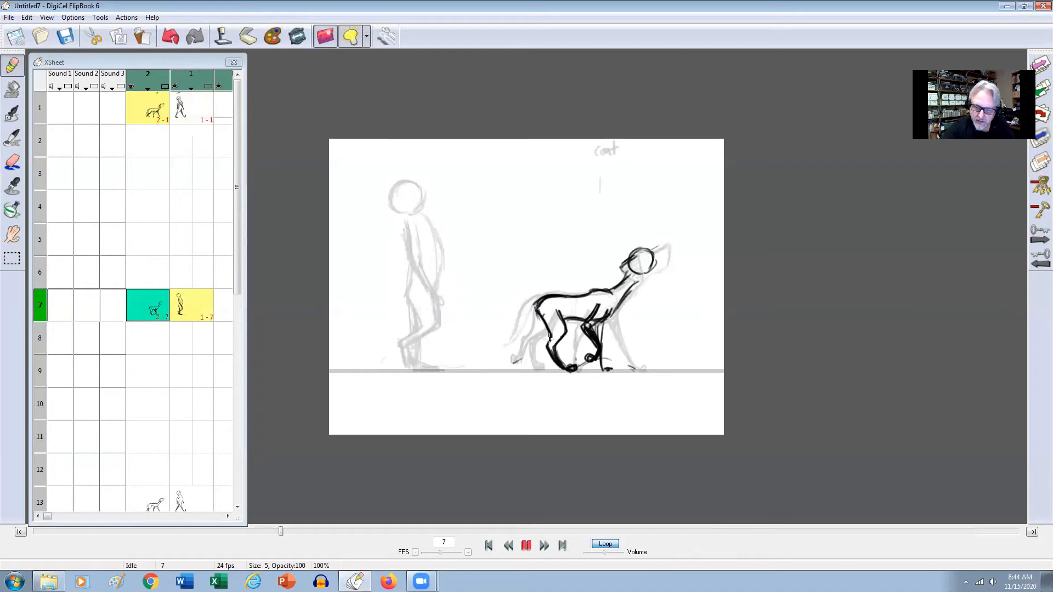
pyautogui.hotkey('ctrl', 'z')
# Draw the dog's trailing hind leg reaching back to its foot on the ground line on frame 7.
pyautogui.press('e')
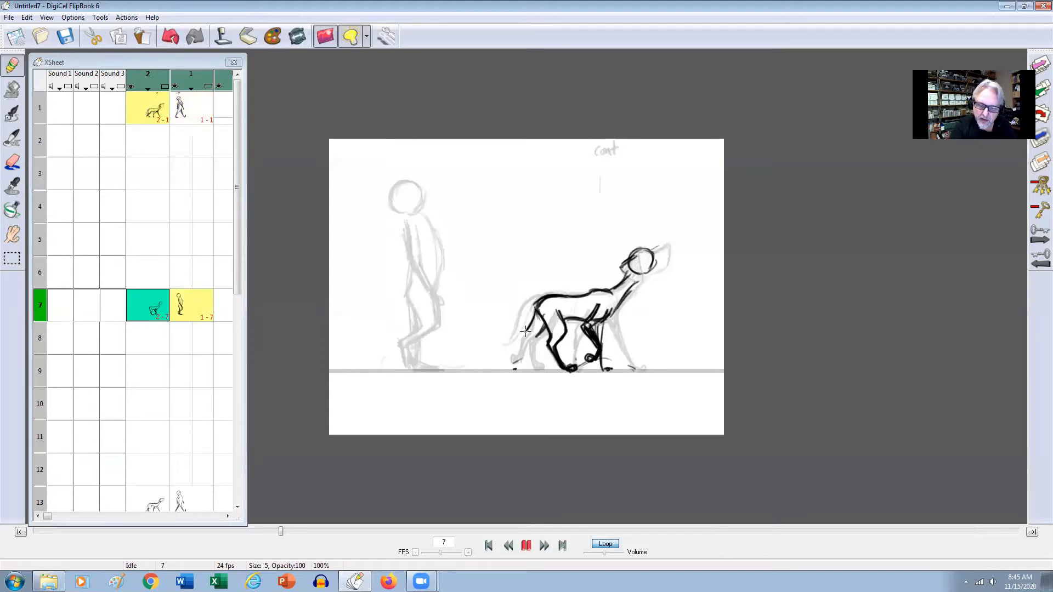
pyautogui.moveTo(519, 346)
pyautogui.mouseDown()
pyautogui.moveTo(542, 330)
pyautogui.moveTo(514, 362)
pyautogui.mouseUp()
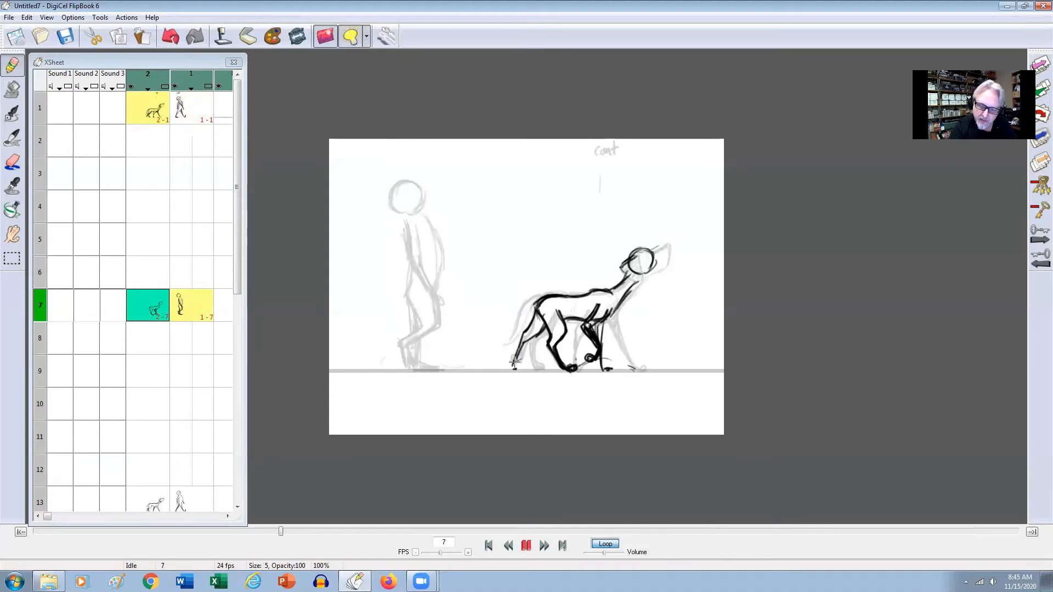
pyautogui.moveTo(526, 328)
pyautogui.mouseDown()
pyautogui.moveTo(510, 361)
pyautogui.moveTo(517, 346)
pyautogui.mouseUp()
pyautogui.press('Up')
pyautogui.press('Down')
# Write "cont" below the dog's hind legs and "Pass" below its front legs on frame 7.
pyautogui.moveTo(542, 393); pyautogui.dragTo(622, 394)
pyautogui.press('Up')
pyautogui.press('Down')
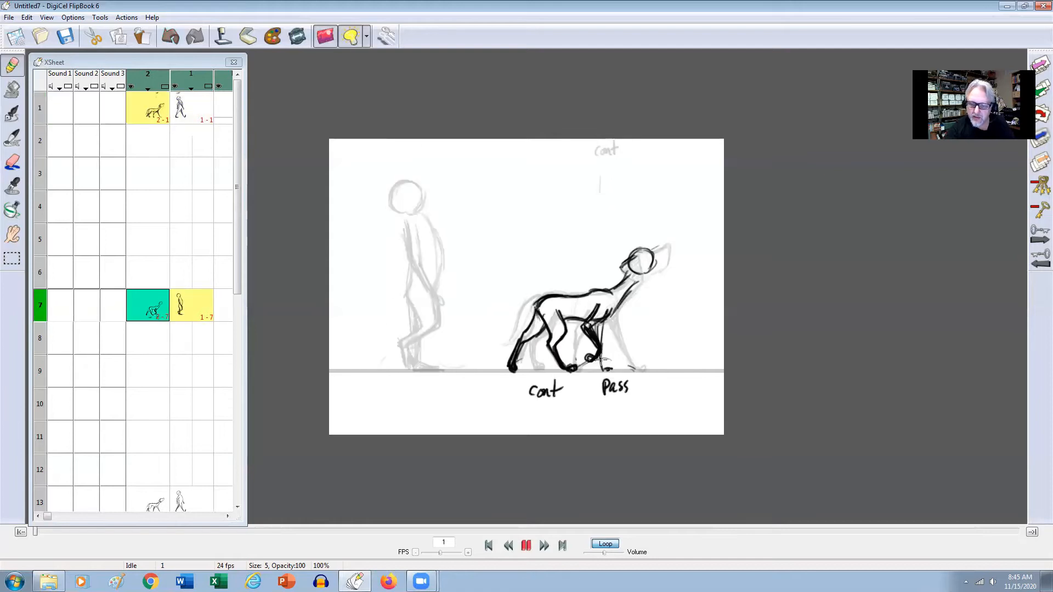
pyautogui.press('Up')
pyautogui.press('Down')
pyautogui.press('Up')
pyautogui.press('Down')
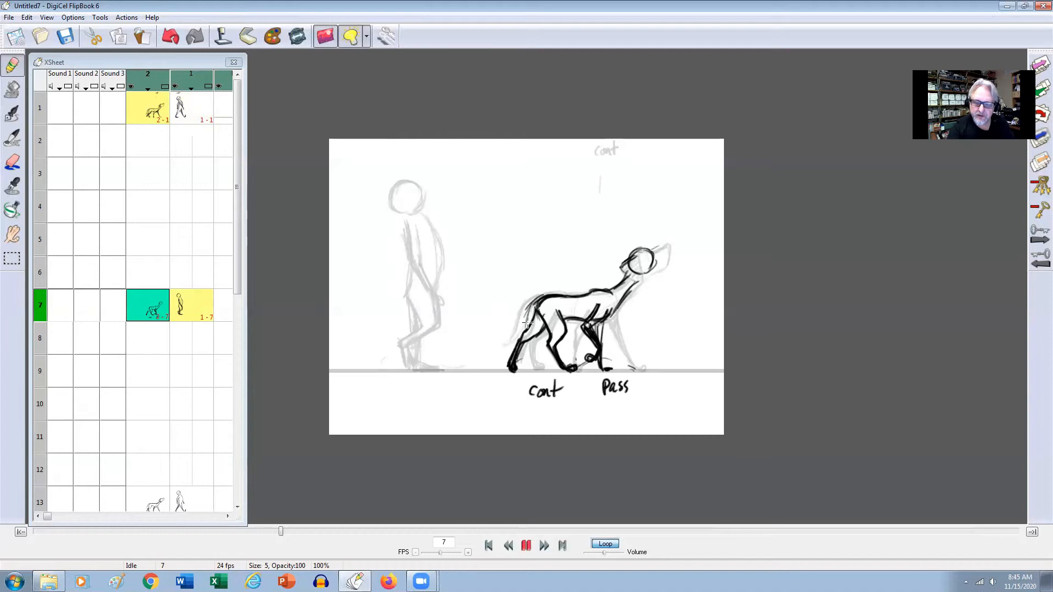
# Flip through frames 1, 7 and 13 to review the dog's movement between contact and passing poses.
pyautogui.press('Up')
pyautogui.press('Down')
pyautogui.press('Down')
pyautogui.press('Up')
pyautogui.press('Up')
pyautogui.press('Down')
pyautogui.press('Up')
pyautogui.press('Down')
pyautogui.press('Down')
pyautogui.press('Up')
pyautogui.press('Down')
pyautogui.press('Up')
pyautogui.press('Down')
pyautogui.press('Up')
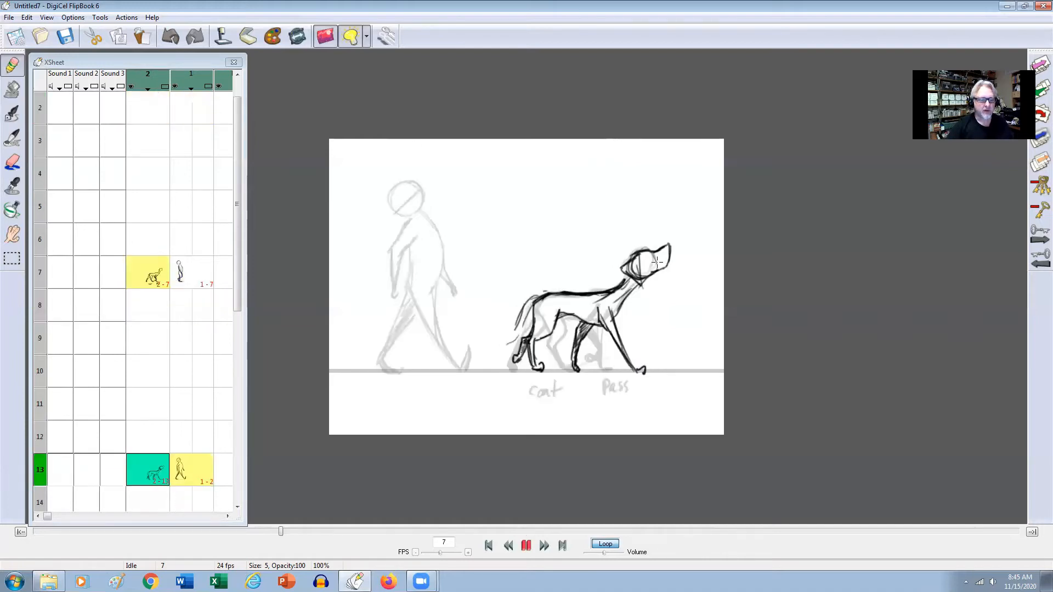
pyautogui.press('Up')
pyautogui.press('Up')
pyautogui.press('Down')
# Copy the man's passing drawing from frame 7 and paste it into frame 18 of level 1 as a reference.
pyautogui.moveTo(234, 271); pyautogui.dragTo(236, 342)
pyautogui.click(193, 144)
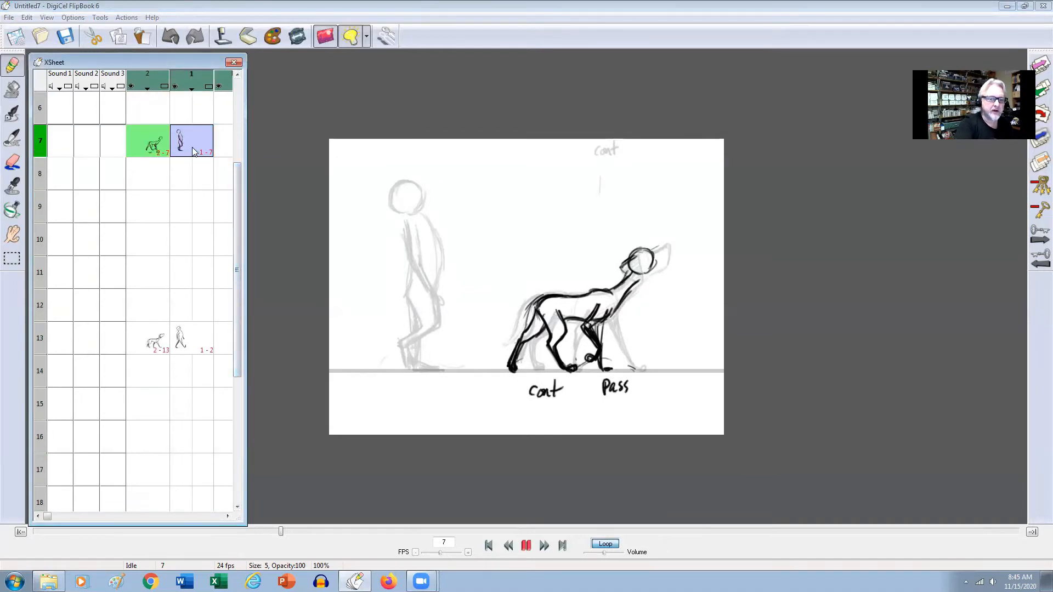
pyautogui.click(29, 18)
pyautogui.click(34, 71)
pyautogui.moveTo(235, 325); pyautogui.dragTo(237, 367)
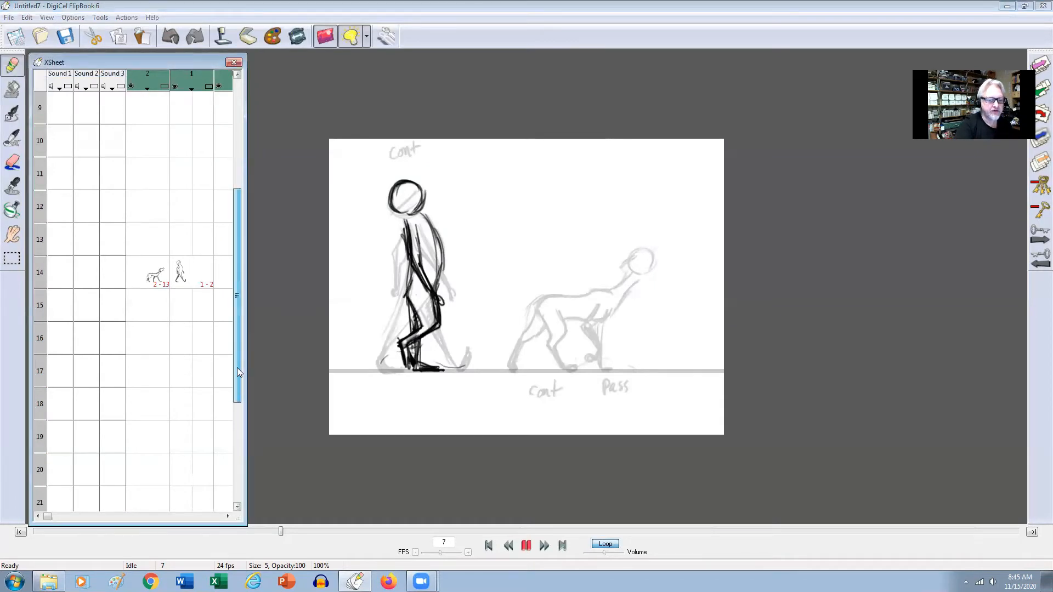
pyautogui.click(203, 405)
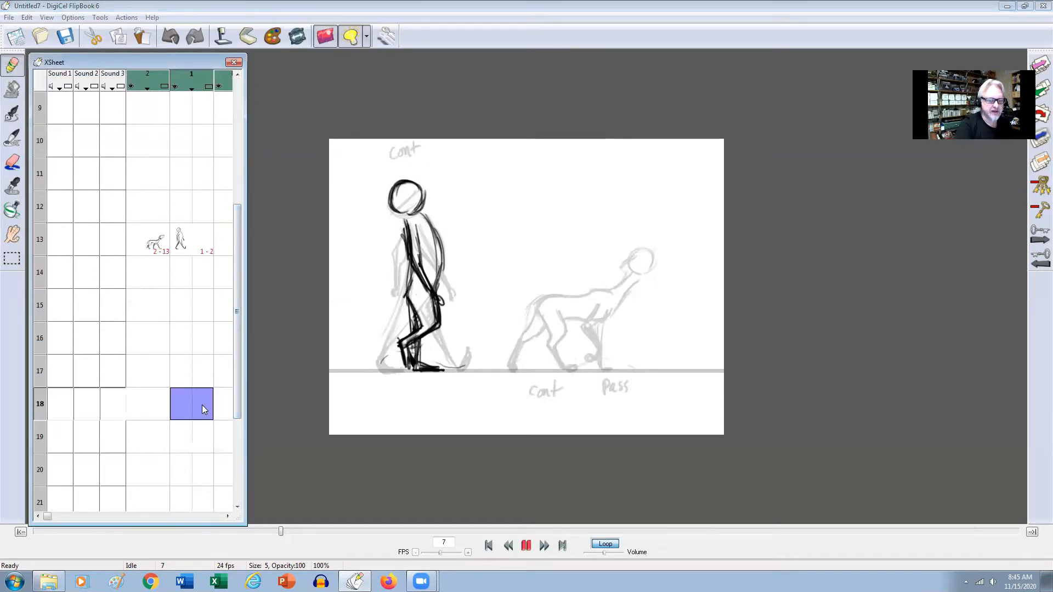
pyautogui.click(27, 17)
pyautogui.click(28, 82)
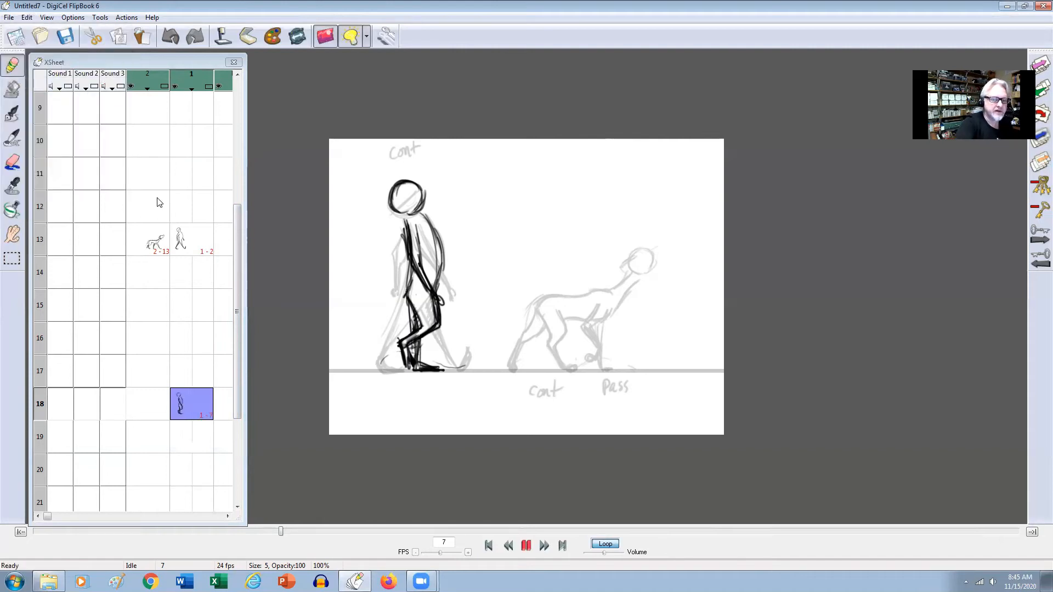
# On frame 19 of level 1, draw the man's straight supporting leg and bent passing leg over the frame 18 reference.
pyautogui.click(193, 414)
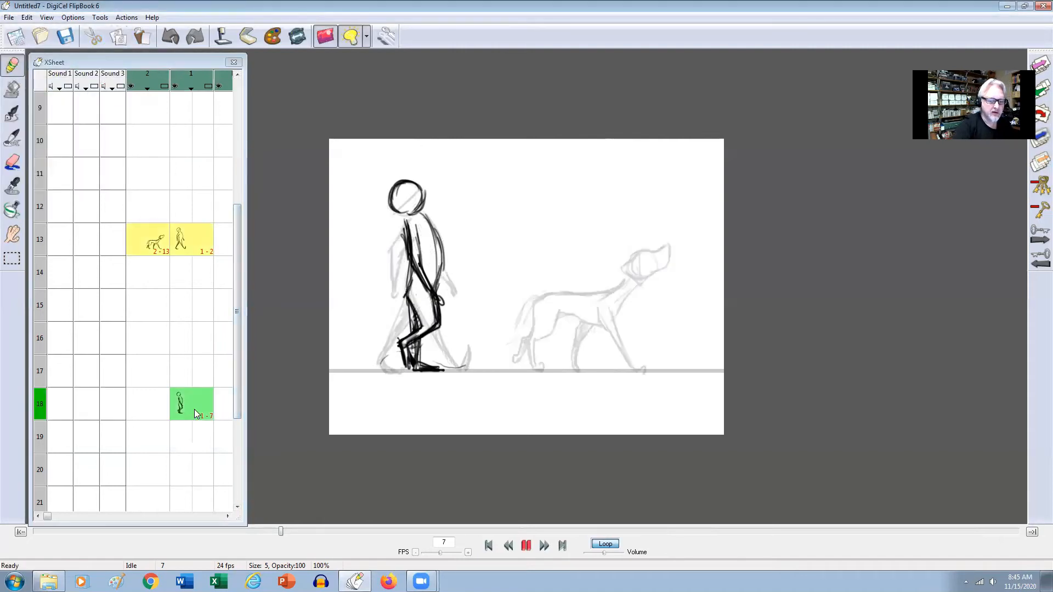
pyautogui.click(196, 439)
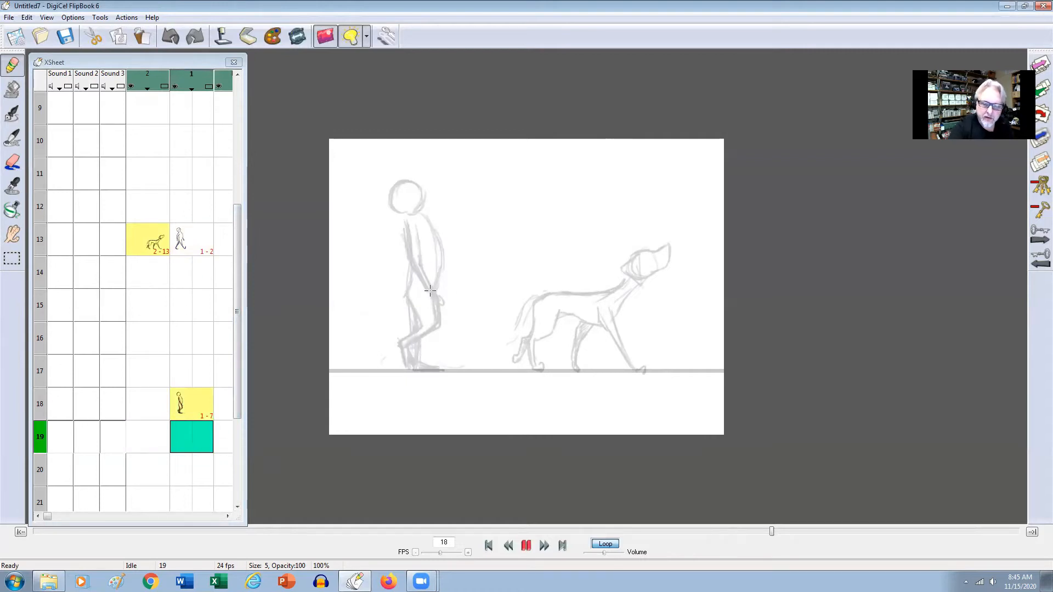
pyautogui.moveTo(430, 285)
pyautogui.mouseDown()
pyautogui.moveTo(420, 329)
pyautogui.moveTo(424, 310)
pyautogui.moveTo(411, 296)
pyautogui.moveTo(411, 355)
pyautogui.moveTo(436, 370)
pyautogui.moveTo(412, 363)
pyautogui.moveTo(441, 372)
pyautogui.mouseUp()
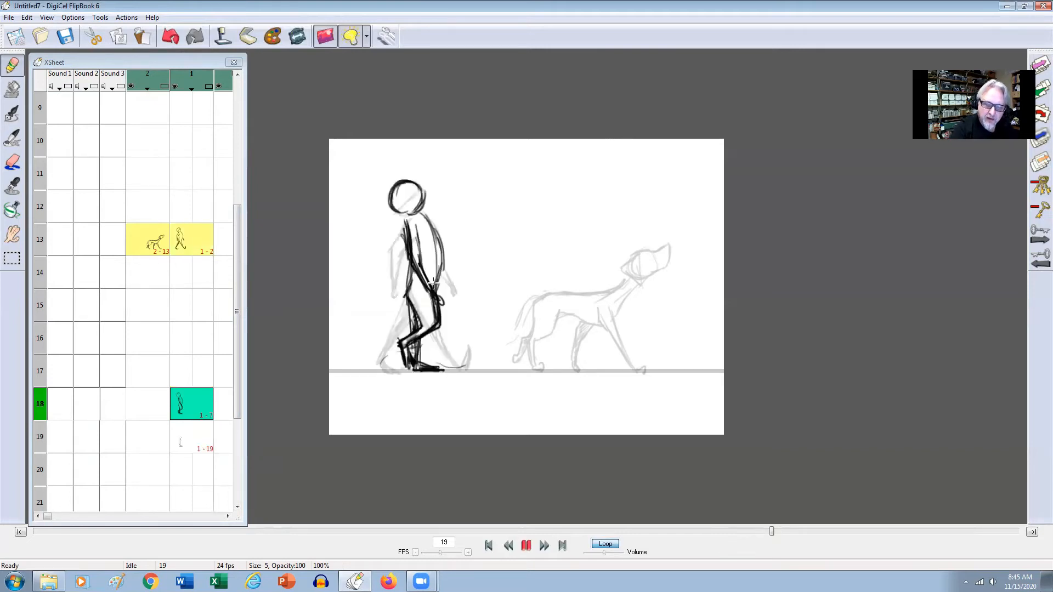
pyautogui.moveTo(437, 289)
pyautogui.mouseDown()
pyautogui.moveTo(435, 327)
pyautogui.moveTo(399, 341)
pyautogui.moveTo(406, 367)
pyautogui.moveTo(413, 341)
pyautogui.mouseUp()
pyautogui.moveTo(419, 334); pyautogui.dragTo(438, 323)
pyautogui.moveTo(437, 299); pyautogui.dragTo(438, 325)
pyautogui.press('Up')
pyautogui.press('Down')
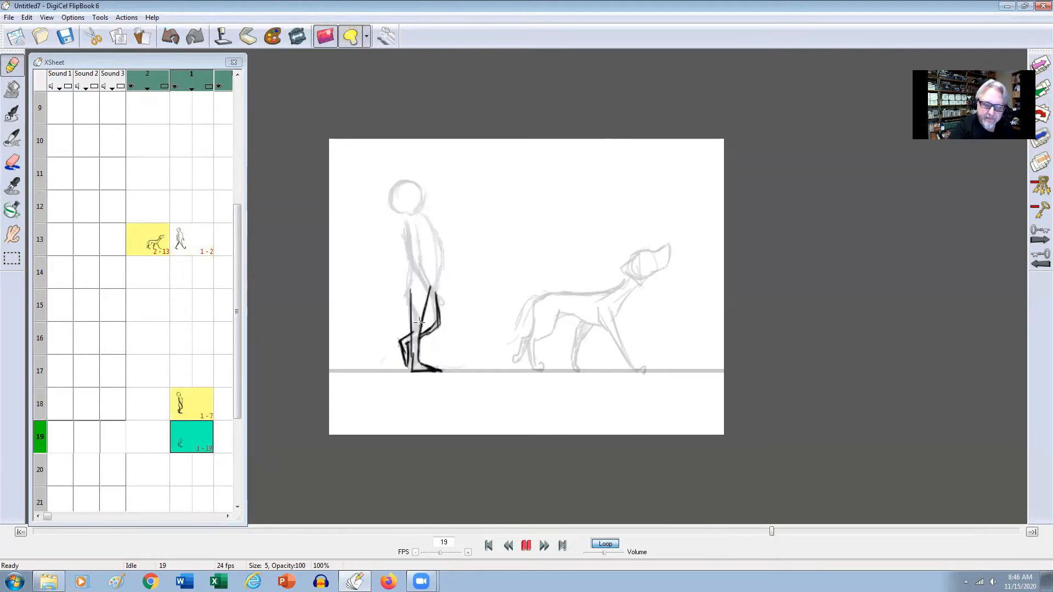
# Shade the man's bent leg on frame 19 from the thigh down to the lifted foot.
pyautogui.press('Up')
pyautogui.press('Down')
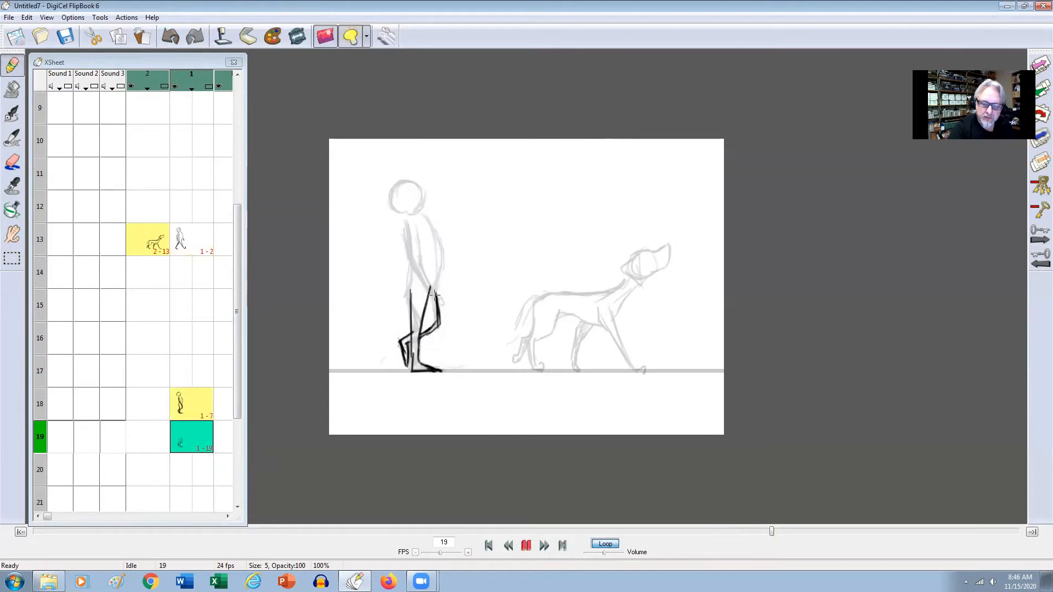
pyautogui.moveTo(433, 297)
pyautogui.mouseDown()
pyautogui.moveTo(404, 343)
pyautogui.moveTo(408, 364)
pyautogui.mouseUp()
pyautogui.press('Up')
pyautogui.press('Down')
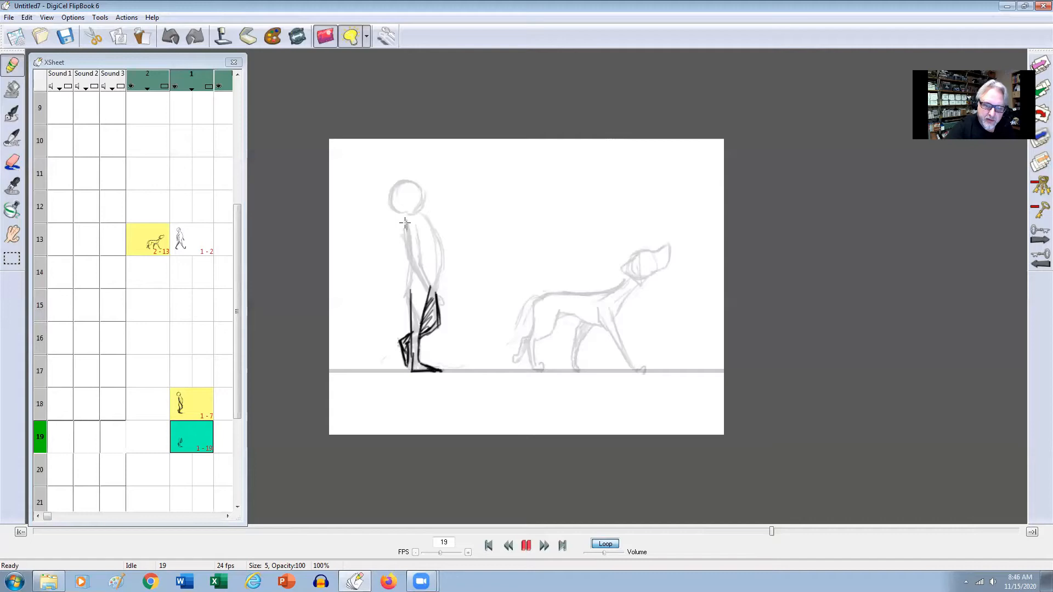
# Draw the back and front lines of the man's torso on frame 19, checking them against the frame 18 reference.
pyautogui.press('Up')
pyautogui.press('Down')
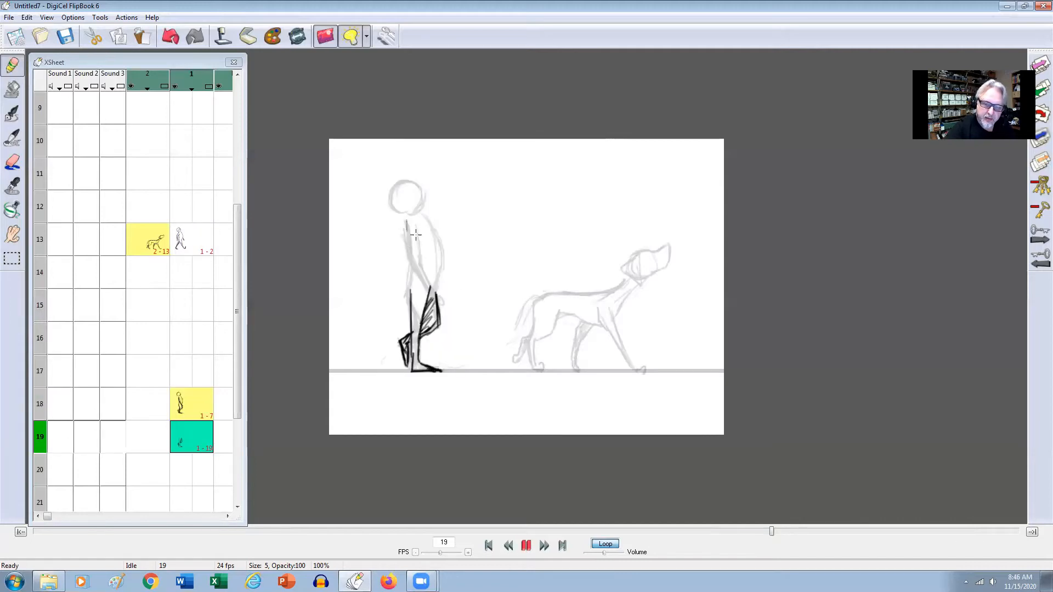
pyautogui.press('Up')
pyautogui.press('Down')
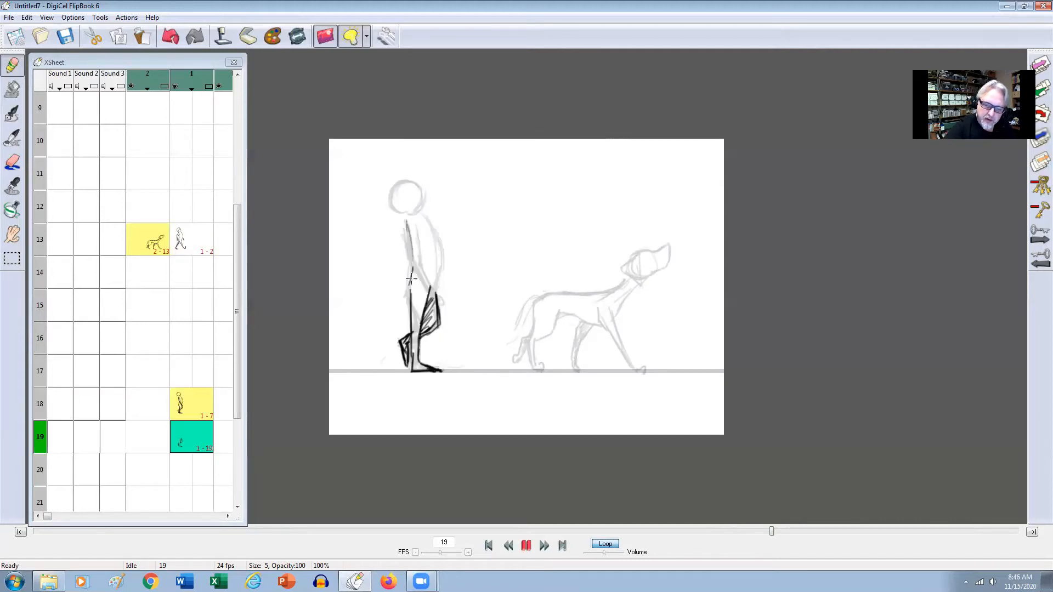
pyautogui.moveTo(426, 216)
pyautogui.mouseDown()
pyautogui.moveTo(440, 257)
pyautogui.moveTo(430, 299)
pyautogui.moveTo(431, 224)
pyautogui.moveTo(440, 253)
pyautogui.moveTo(432, 224)
pyautogui.mouseUp()
pyautogui.press('Up')
pyautogui.press('Down')
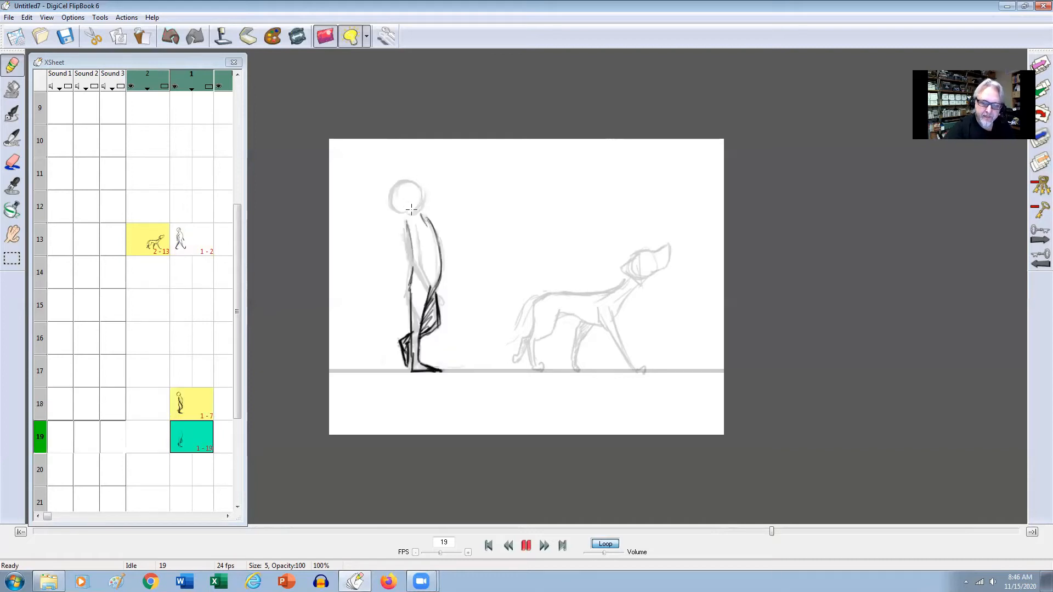
pyautogui.moveTo(408, 264); pyautogui.dragTo(412, 270)
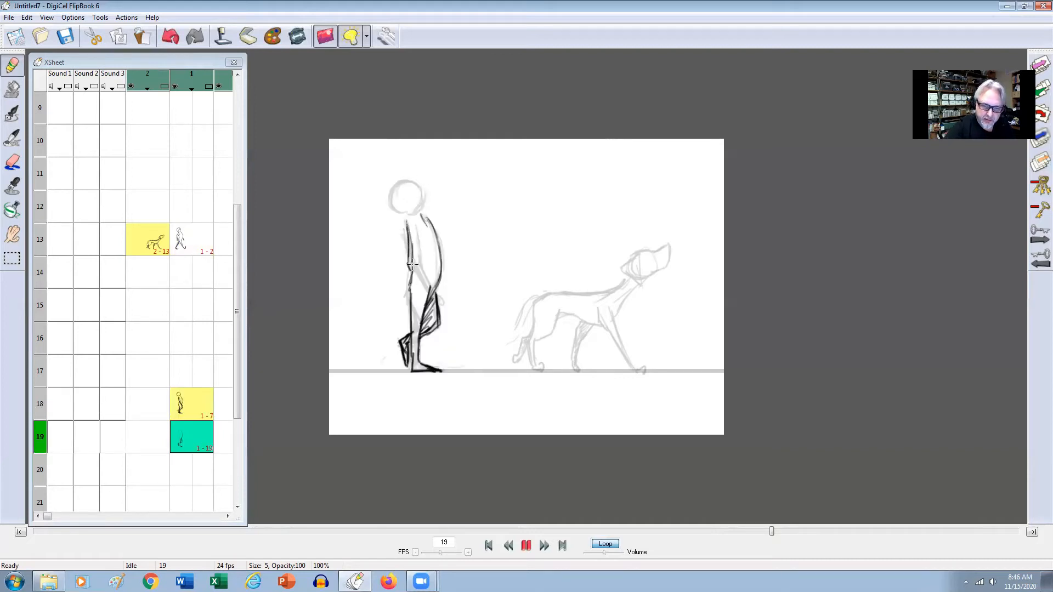
pyautogui.press('Up')
pyautogui.press('Down')
# Cut the reference drawing of the man from frame 18 of level 1.
pyautogui.click(196, 406)
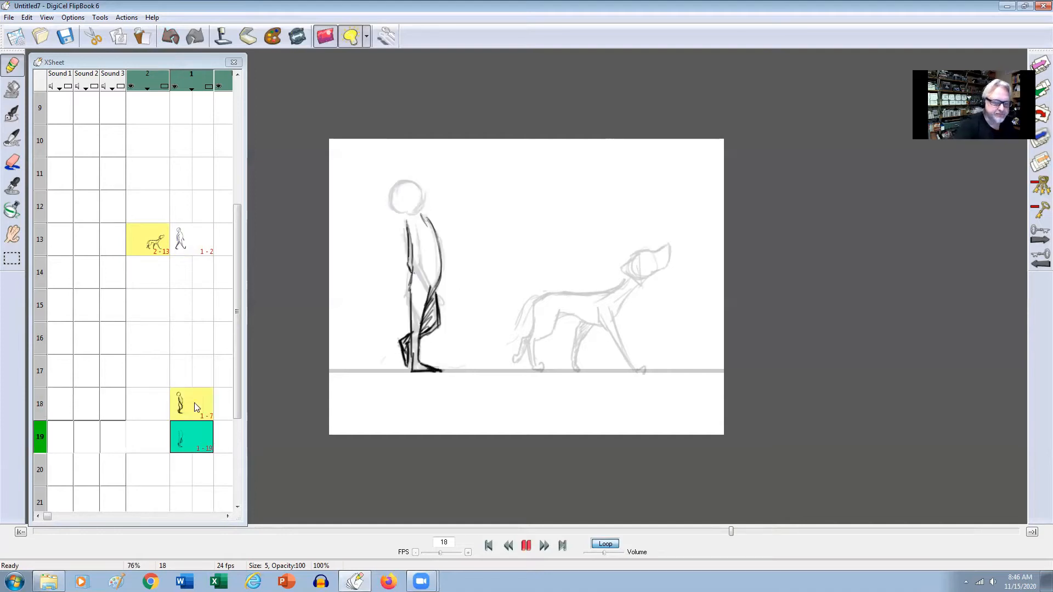
pyautogui.click(27, 17)
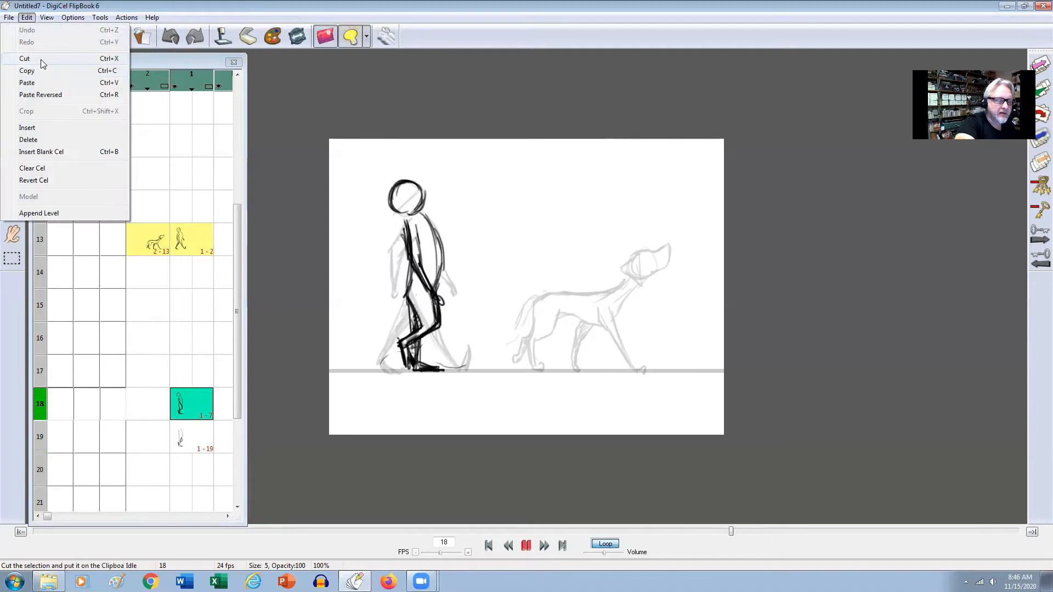
pyautogui.click(41, 59)
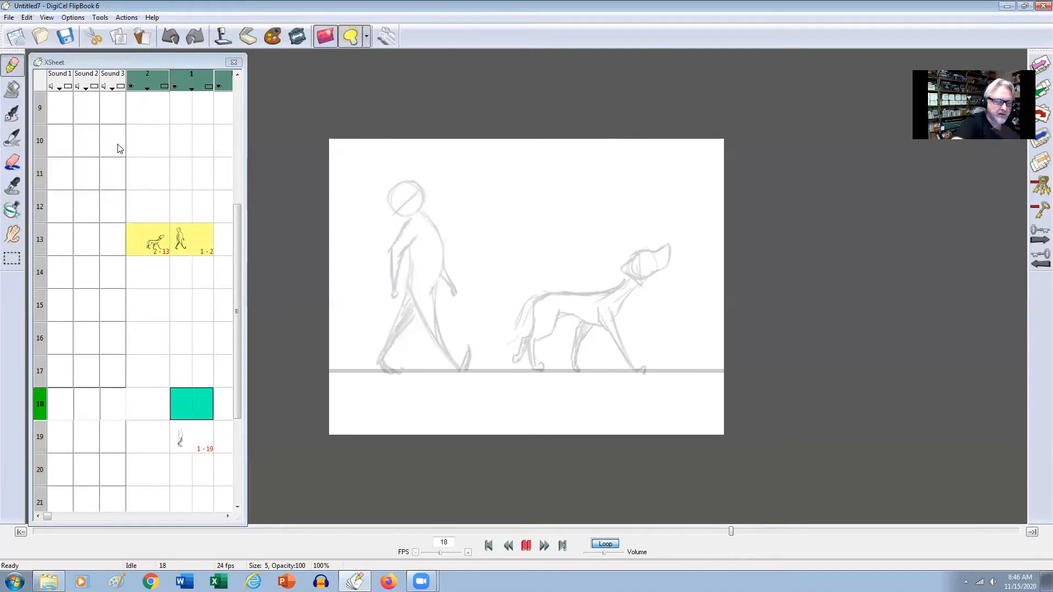
# Flip between frames 13 and 19 to compare the man's contact pose with the new passing pose.
pyautogui.click(194, 458)
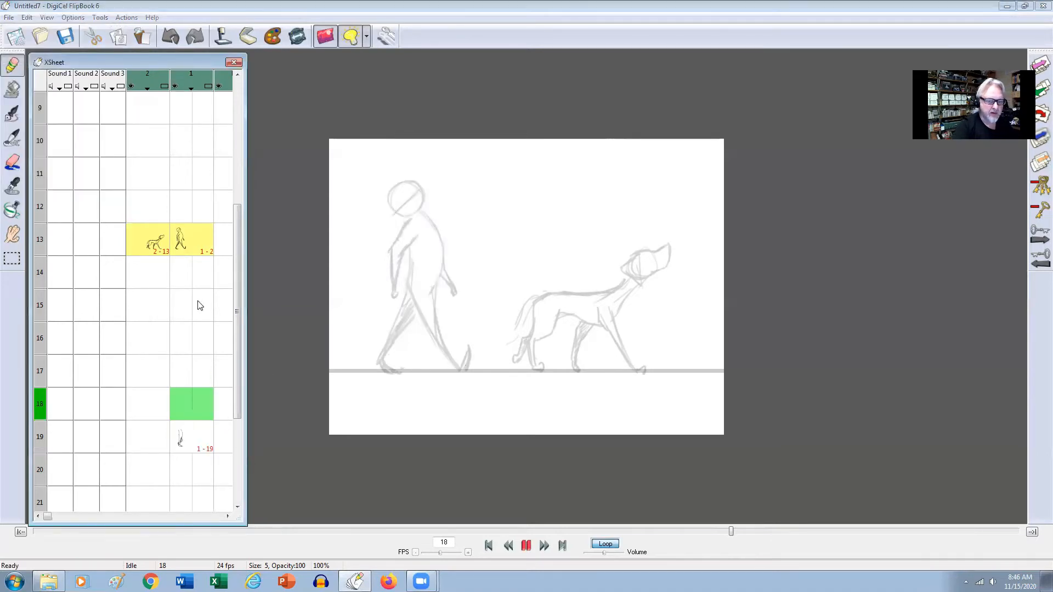
pyautogui.click(192, 241)
pyautogui.press('Down')
pyautogui.press('Up')
pyautogui.press('Down')
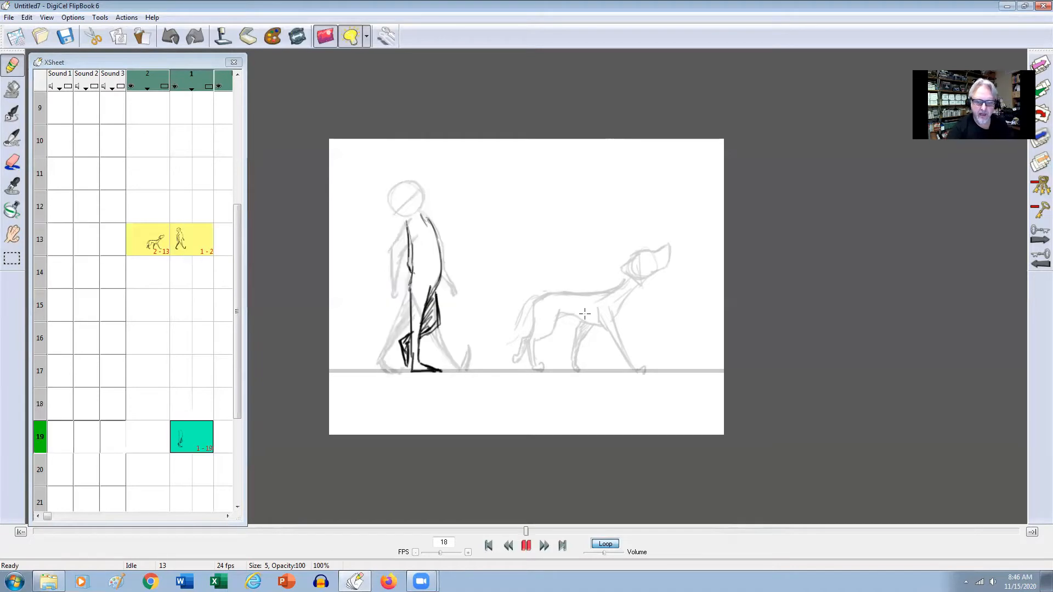
pyautogui.press('Down')
pyautogui.press('Down')
pyautogui.press('Down')
pyautogui.press('Down')
pyautogui.press('Down')
# Draw and shade the man's arm hanging along his back on frame 19, comparing it with the earlier poses.
pyautogui.press('Down')
pyautogui.press('Down')
pyautogui.press('Down')
pyautogui.moveTo(414, 221)
pyautogui.mouseDown()
pyautogui.moveTo(405, 258)
pyautogui.moveTo(421, 240)
pyautogui.moveTo(411, 253)
pyautogui.moveTo(413, 224)
pyautogui.moveTo(406, 258)
pyautogui.moveTo(413, 223)
pyautogui.moveTo(403, 296)
pyautogui.mouseUp()
pyautogui.press('Up')
pyautogui.press('Down')
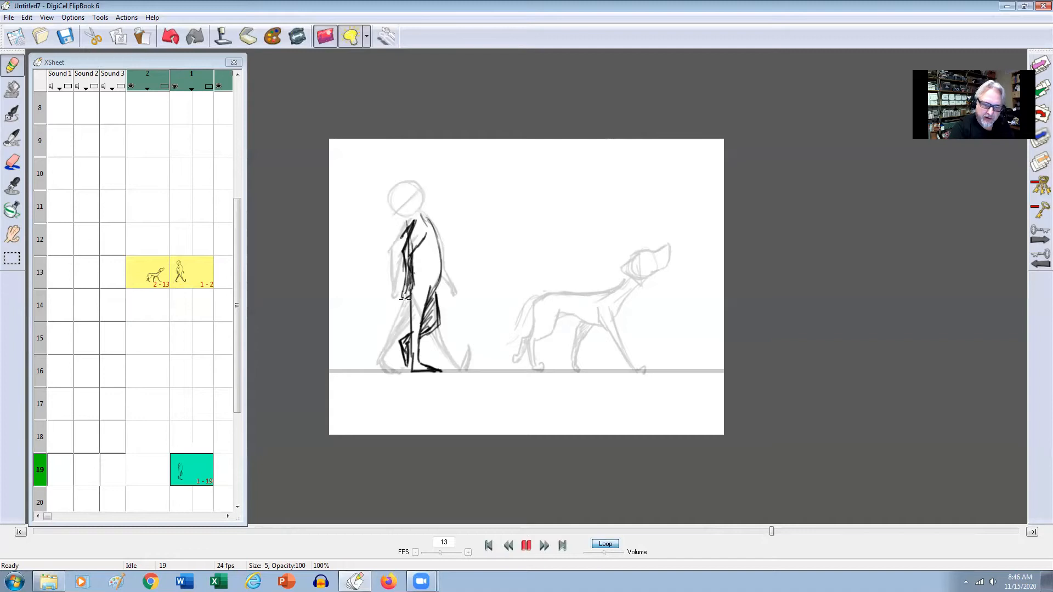
pyautogui.press('Up')
pyautogui.press('Down')
pyautogui.press('Down')
pyautogui.press('Up')
pyautogui.press('Up')
# Erase the excess shading on the man's arm on frame 19, checking the cleaned arm against frame 13.
pyautogui.press('Down')
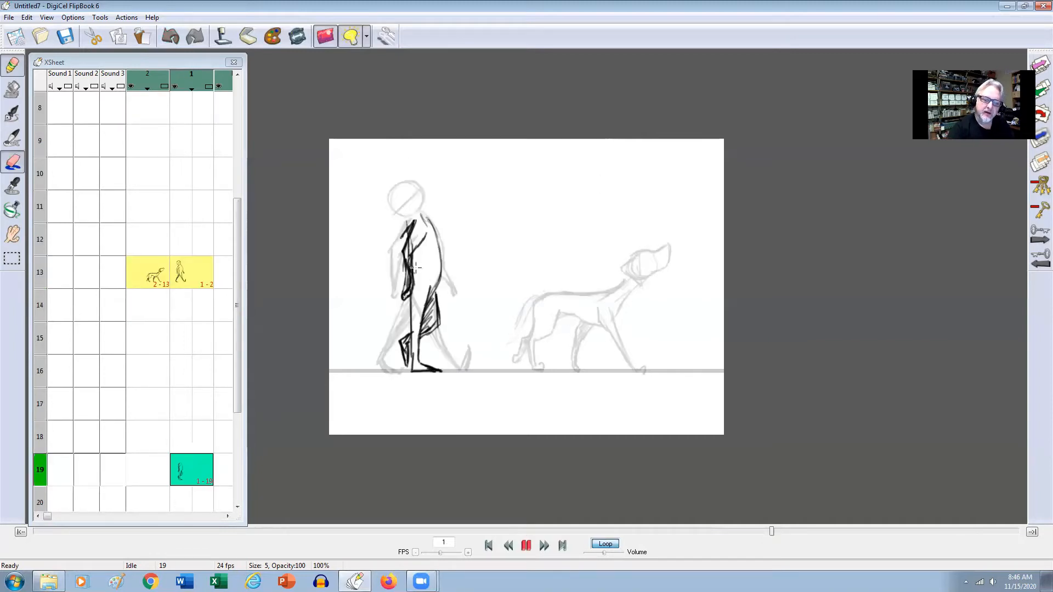
pyautogui.moveTo(405, 231)
pyautogui.mouseDown()
pyautogui.moveTo(413, 227)
pyautogui.moveTo(409, 269)
pyautogui.mouseUp()
pyautogui.press('Up')
pyautogui.press('Down')
pyautogui.press('Down')
pyautogui.press('Up')
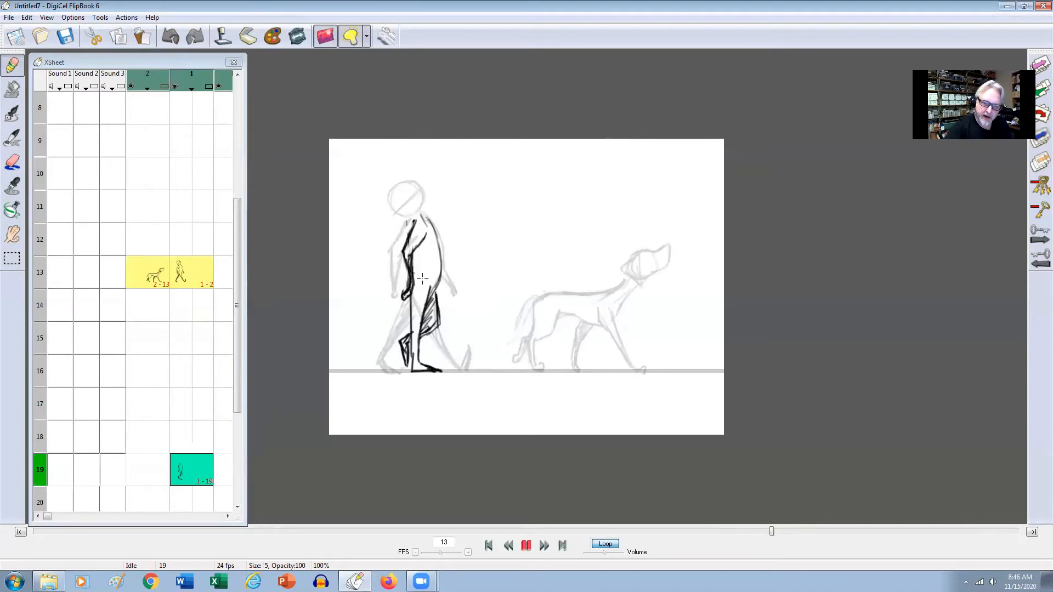
pyautogui.press('Up')
pyautogui.press('Up')
pyautogui.press('Down')
pyautogui.press('Down')
pyautogui.press('Up')
pyautogui.press('Down')
pyautogui.press('Up')
pyautogui.press('Down')
# Draw the man's neck and chest lines and the round head on frame 19, comparing them with the earlier poses.
pyautogui.moveTo(424, 208); pyautogui.dragTo(435, 235)
pyautogui.press('Up')
pyautogui.press('Down')
pyautogui.moveTo(431, 301); pyautogui.dragTo(438, 233)
pyautogui.press('Up')
pyautogui.press('Down')
pyautogui.moveTo(410, 181)
pyautogui.mouseDown()
pyautogui.moveTo(391, 199)
pyautogui.moveTo(406, 214)
pyautogui.moveTo(412, 185)
pyautogui.moveTo(424, 204)
pyautogui.moveTo(413, 180)
pyautogui.moveTo(422, 193)
pyautogui.moveTo(412, 256)
pyautogui.mouseUp()
pyautogui.press('Up')
pyautogui.press('Down')
# Flip through frames 1, 7, 13 and 19 to check the man's contact and passing poses in sequence.
pyautogui.press('Up')
pyautogui.press('Down')
pyautogui.press('Up')
pyautogui.press('Down')
pyautogui.press('Up')
pyautogui.press('Down')
pyautogui.press('Up')
pyautogui.press('Down')
pyautogui.press('Down')
pyautogui.press('Up')
pyautogui.press('Up')
pyautogui.press('Down')
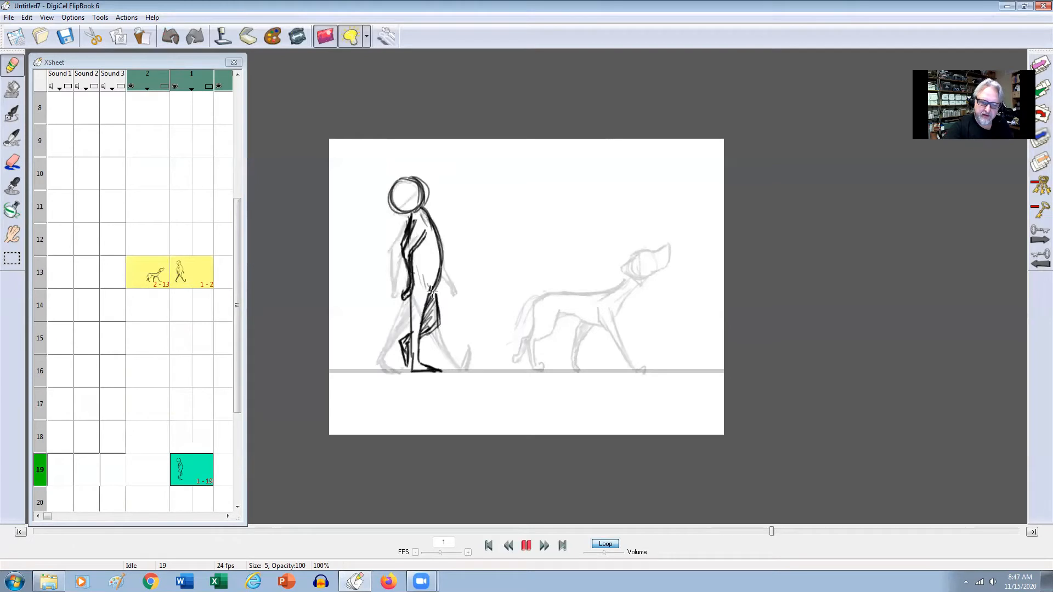
pyautogui.press('Up')
pyautogui.press('Down')
pyautogui.press('Down')
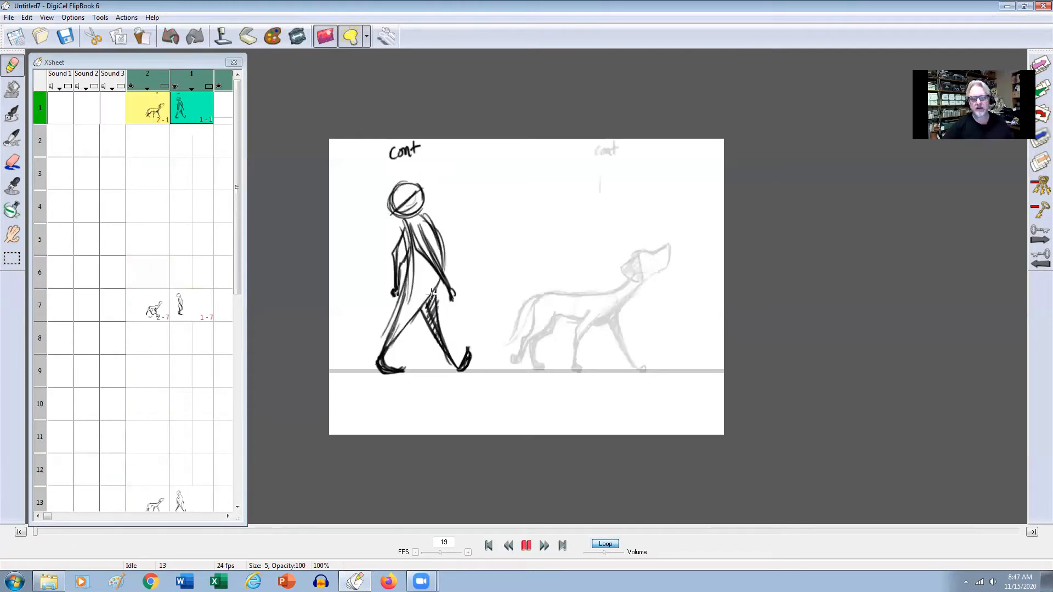
pyautogui.press('Up')
pyautogui.press('Up')
pyautogui.press('Down')
pyautogui.press('Up')
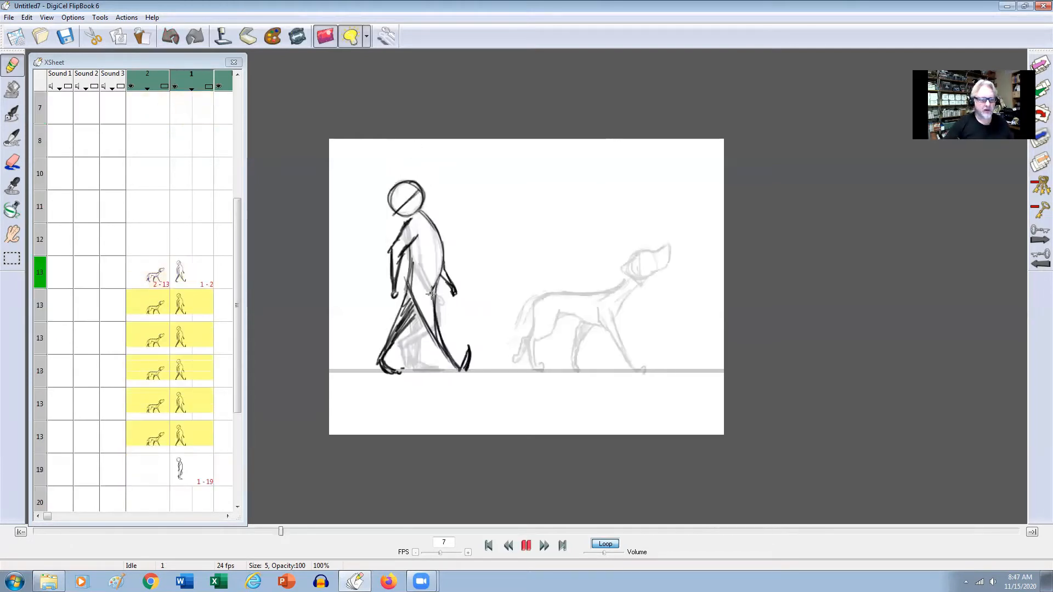
pyautogui.press('Up')
pyautogui.press('Up')
pyautogui.press('Down')
# Copy the dog's passing pose from frame 7 of level 2 and paste it into frame 18 as a reference.
pyautogui.click(191, 311)
pyautogui.click(189, 308)
pyautogui.moveTo(236, 265); pyautogui.dragTo(235, 284)
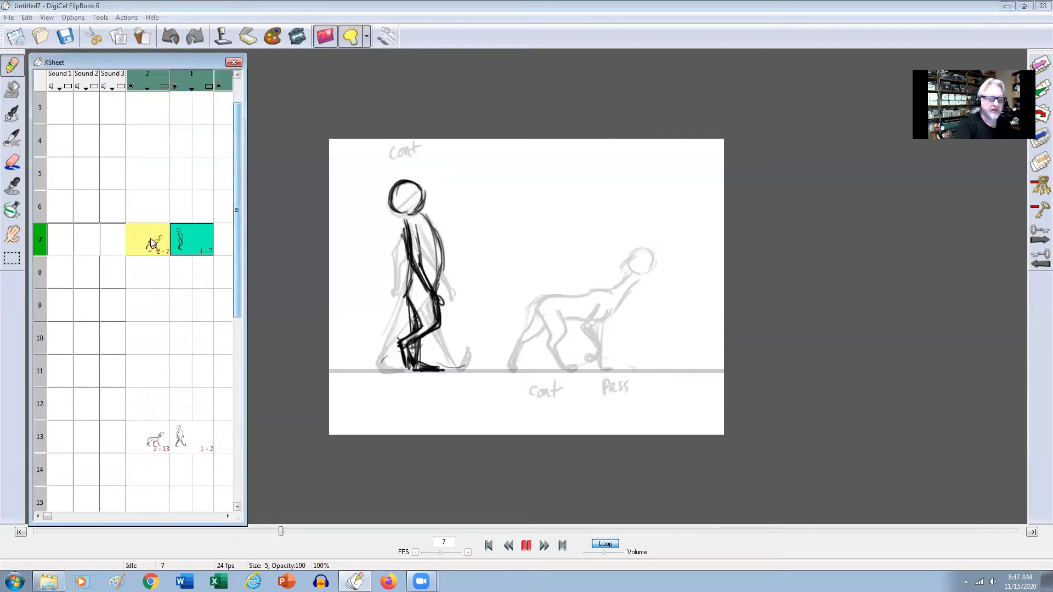
pyautogui.click(152, 243)
pyautogui.click(27, 18)
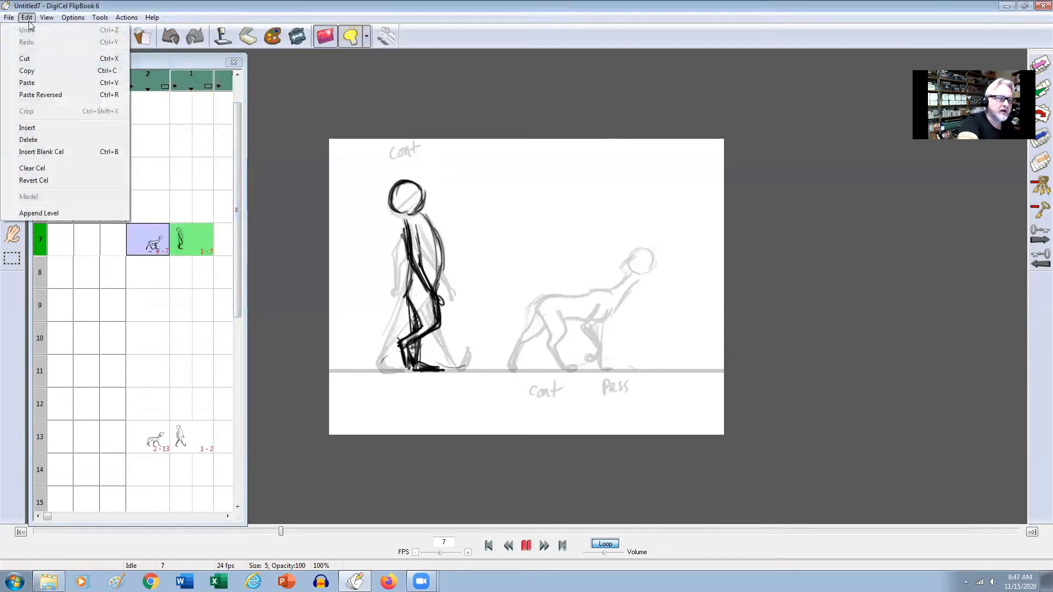
pyautogui.click(33, 72)
pyautogui.moveTo(236, 219); pyautogui.dragTo(236, 368)
pyautogui.click(150, 335)
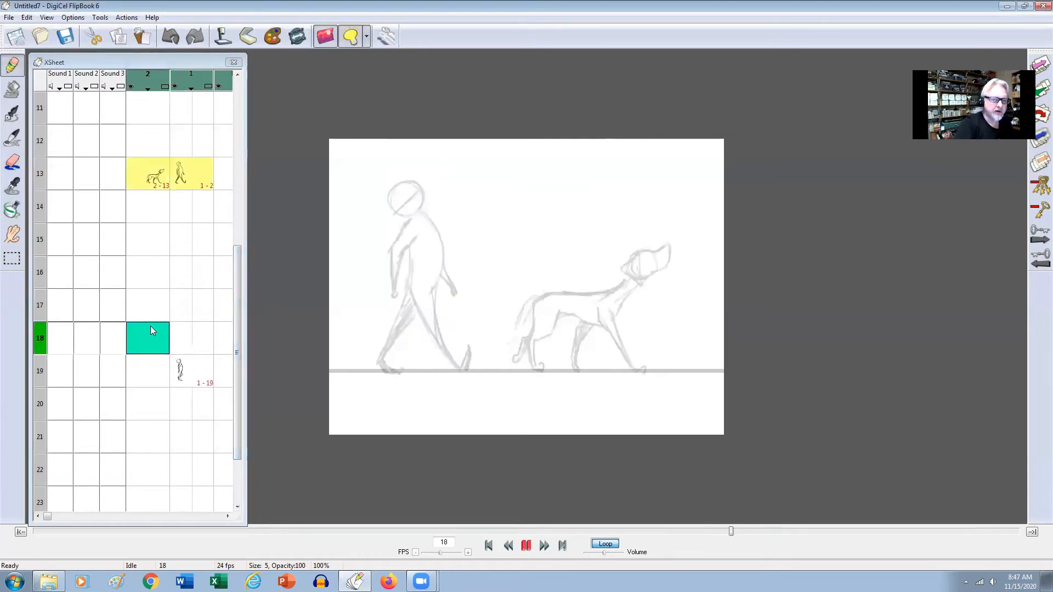
pyautogui.click(27, 18)
pyautogui.click(34, 82)
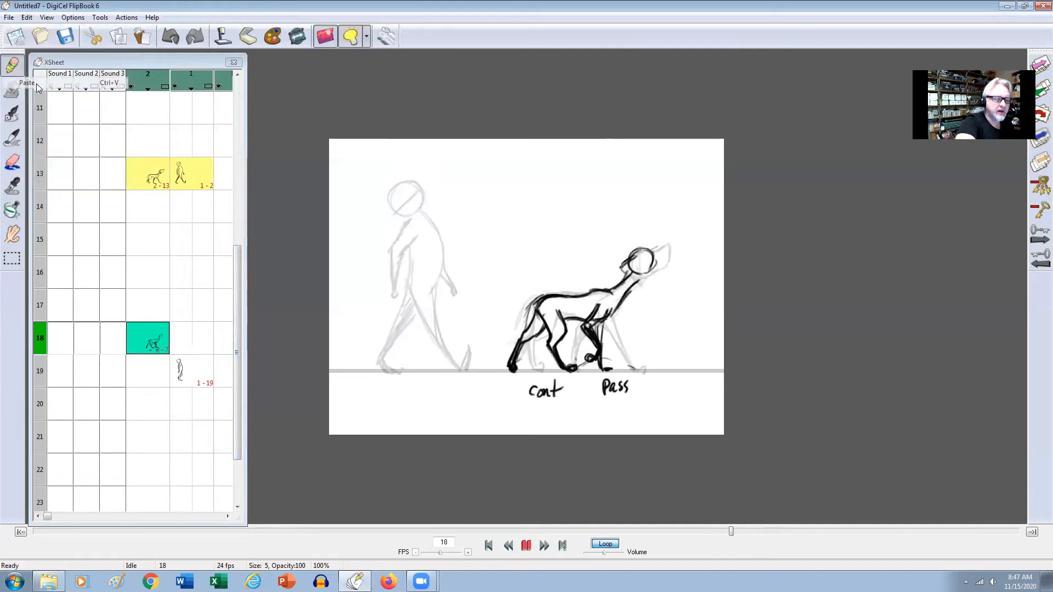
# Trace the dog's planted front leg and bent far front leg with its paw on frame 19 of level 2.
pyautogui.click(144, 370)
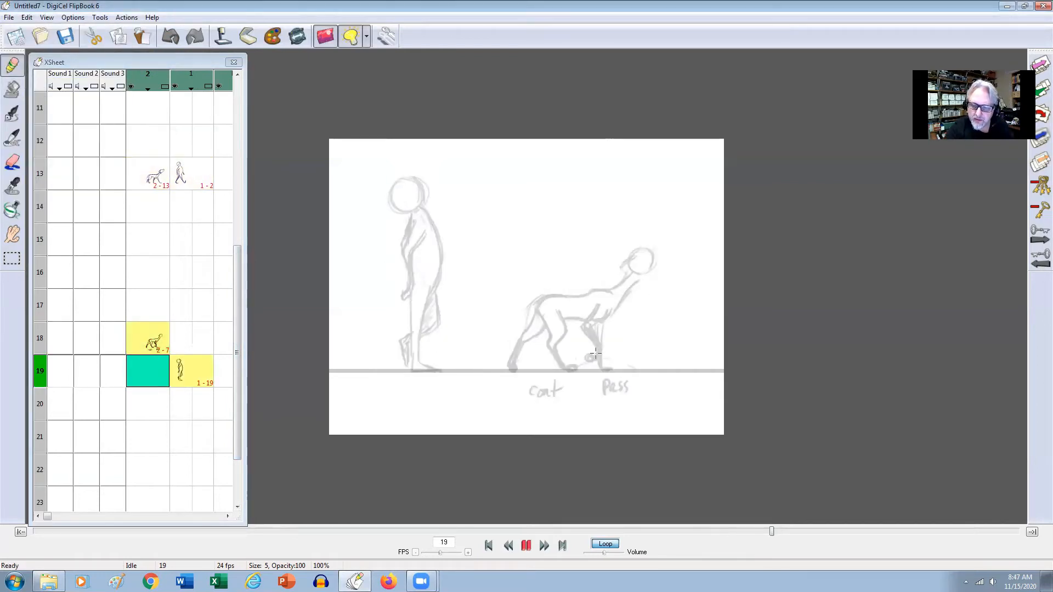
pyautogui.moveTo(598, 306)
pyautogui.mouseDown()
pyautogui.moveTo(594, 351)
pyautogui.moveTo(592, 324)
pyautogui.moveTo(596, 340)
pyautogui.moveTo(607, 318)
pyautogui.moveTo(601, 363)
pyautogui.mouseUp()
pyautogui.moveTo(604, 324); pyautogui.dragTo(601, 367)
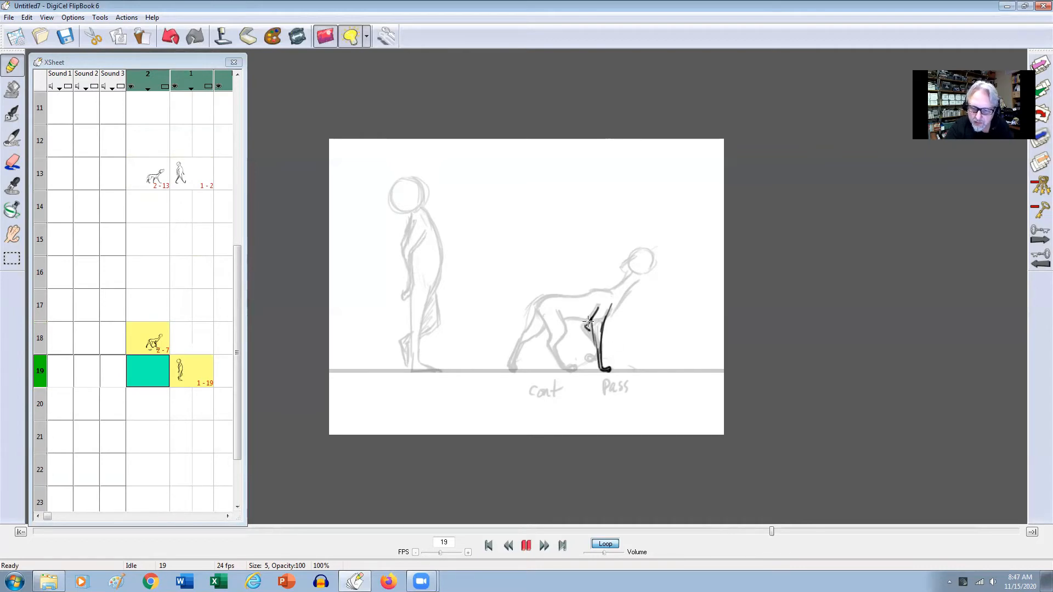
pyautogui.moveTo(587, 328)
pyautogui.mouseDown()
pyautogui.moveTo(597, 356)
pyautogui.moveTo(588, 360)
pyautogui.mouseUp()
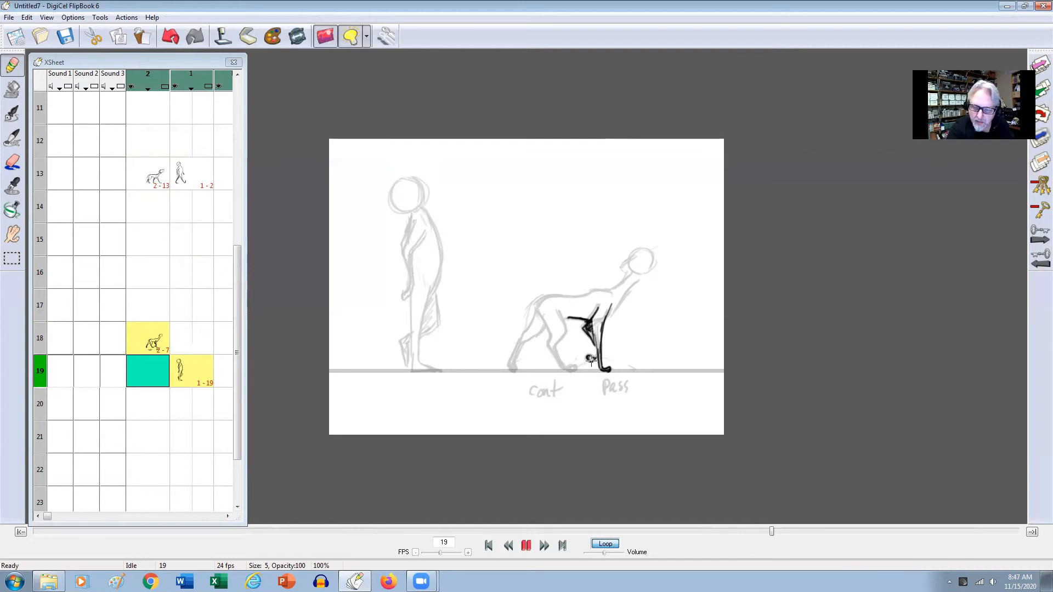
# Draw the dog's head, neck, back and both hind legs on frame 19 over the frame 18 reference.
pyautogui.moveTo(607, 318)
pyautogui.mouseDown()
pyautogui.moveTo(628, 256)
pyautogui.moveTo(654, 269)
pyautogui.moveTo(628, 271)
pyautogui.moveTo(648, 263)
pyautogui.mouseUp()
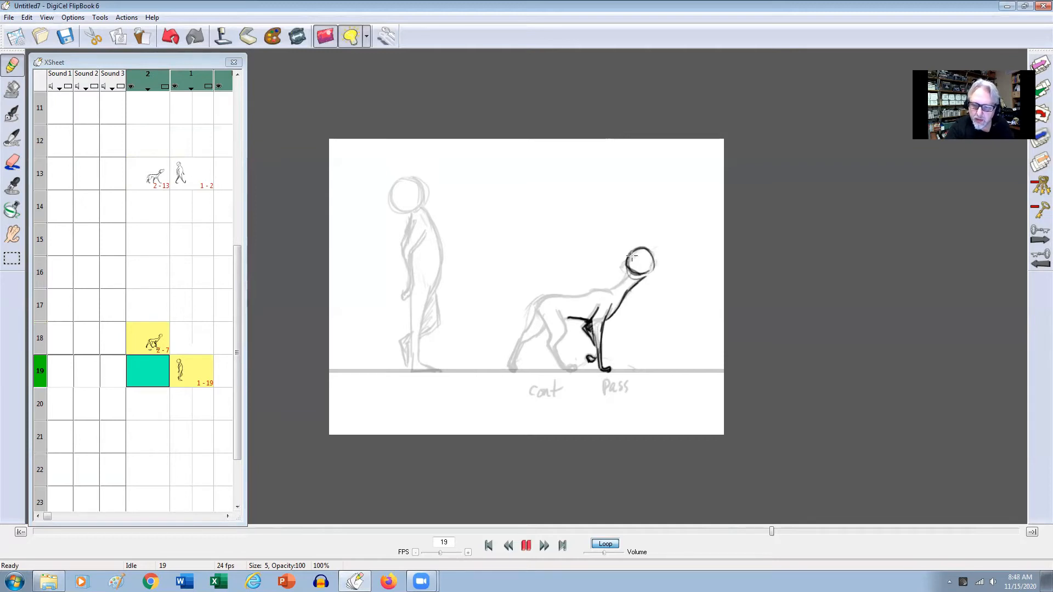
pyautogui.moveTo(637, 278)
pyautogui.mouseDown()
pyautogui.moveTo(584, 296)
pyautogui.moveTo(604, 291)
pyautogui.moveTo(536, 301)
pyautogui.moveTo(553, 321)
pyautogui.moveTo(517, 337)
pyautogui.moveTo(509, 364)
pyautogui.moveTo(530, 337)
pyautogui.moveTo(515, 361)
pyautogui.mouseUp()
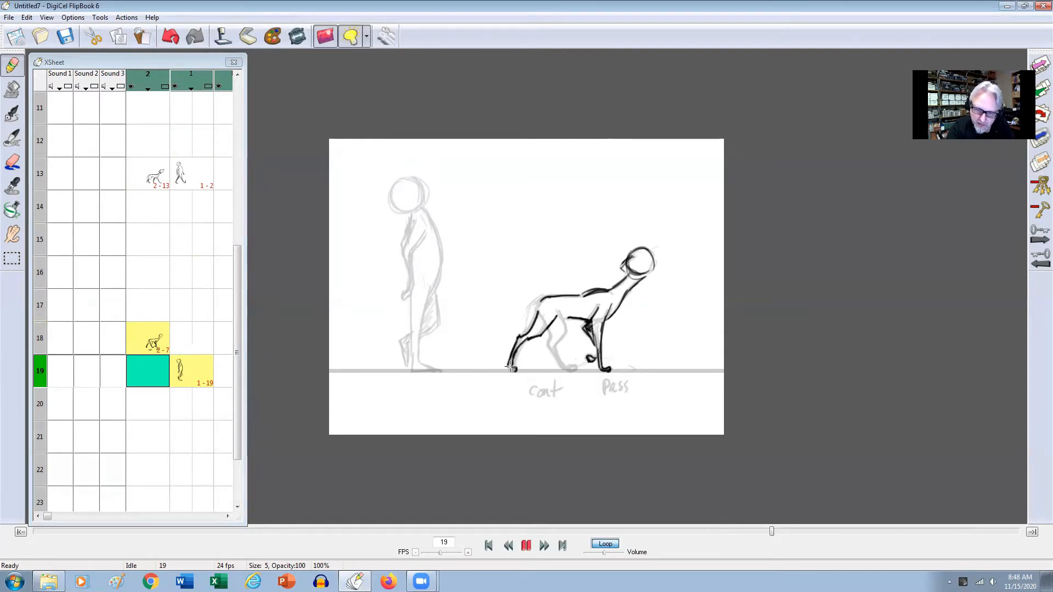
pyautogui.moveTo(556, 319); pyautogui.dragTo(552, 355)
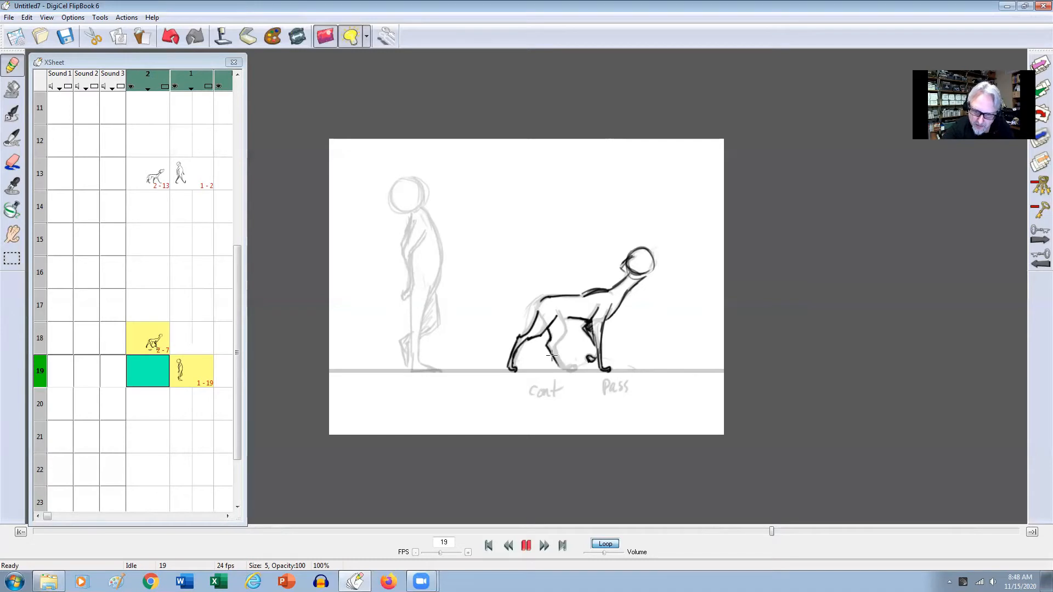
pyautogui.moveTo(563, 320)
pyautogui.mouseDown()
pyautogui.moveTo(555, 345)
pyautogui.moveTo(561, 366)
pyautogui.mouseUp()
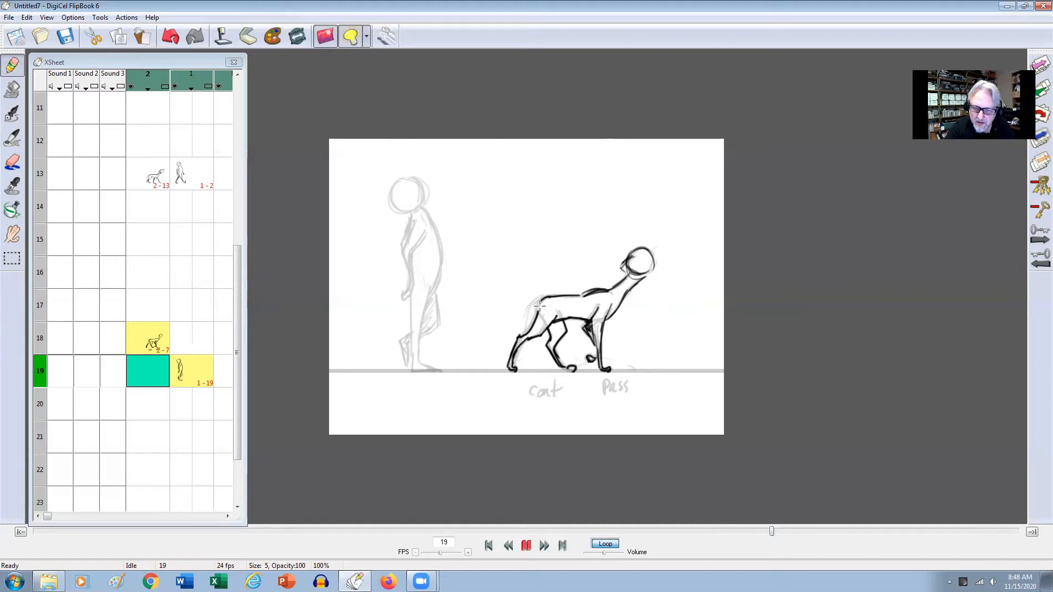
# Shade the dog's far hind leg on frame 19 and flip between drawings to compare the pose.
pyautogui.press('Up')
pyautogui.press('Down')
pyautogui.moveTo(557, 322)
pyautogui.mouseDown()
pyautogui.moveTo(551, 349)
pyautogui.moveTo(573, 371)
pyautogui.mouseUp()
pyautogui.press('Up')
pyautogui.press('Down')
pyautogui.press('Up')
pyautogui.press('Down')
pyautogui.press('Up')
pyautogui.press('Down')
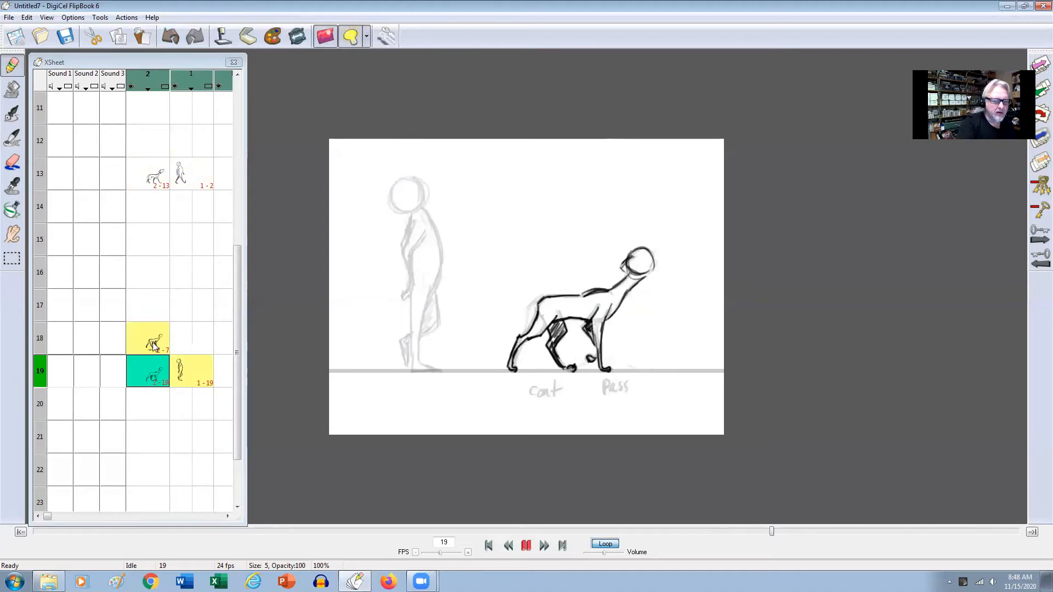
# Cut the dog reference drawing from frame 18 of level 2.
pyautogui.click(154, 346)
pyautogui.click(26, 17)
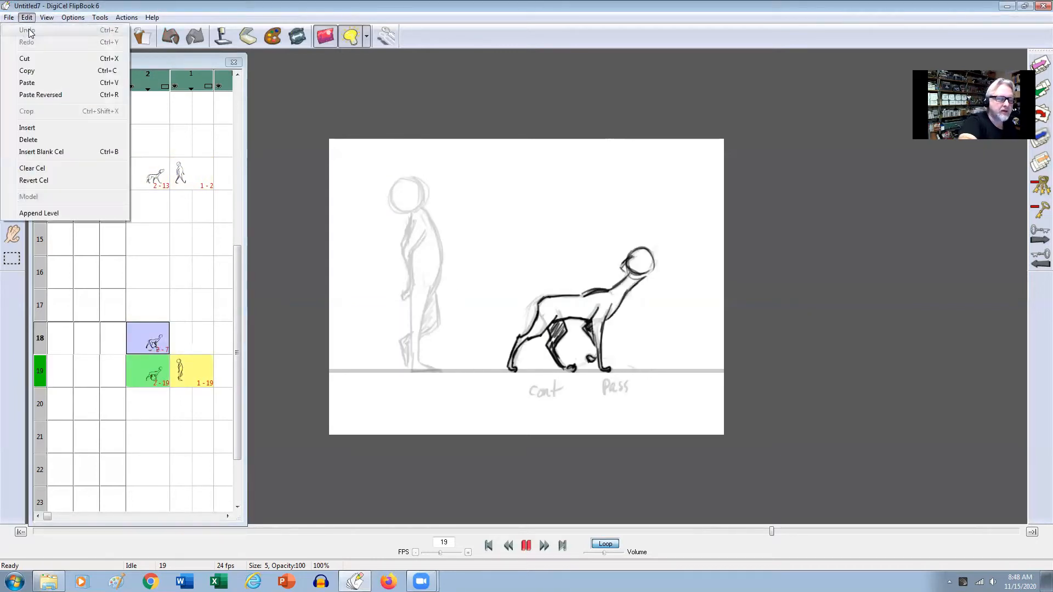
pyautogui.click(34, 59)
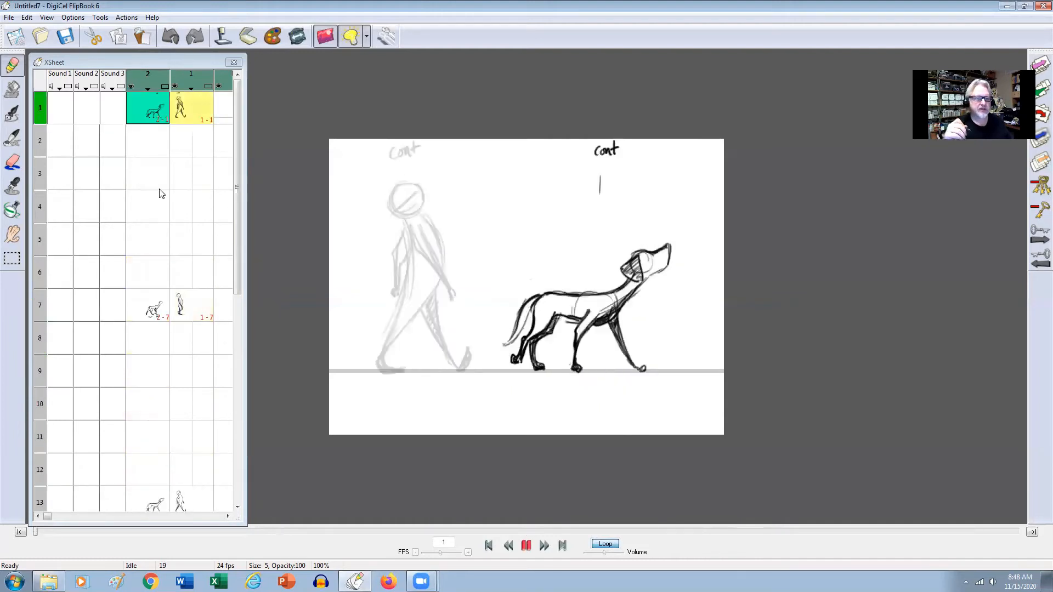
# Mark the man's foot position on the ground line on frame 4 of level 1, flipping between the neighbouring drawings.
pyautogui.click(188, 207)
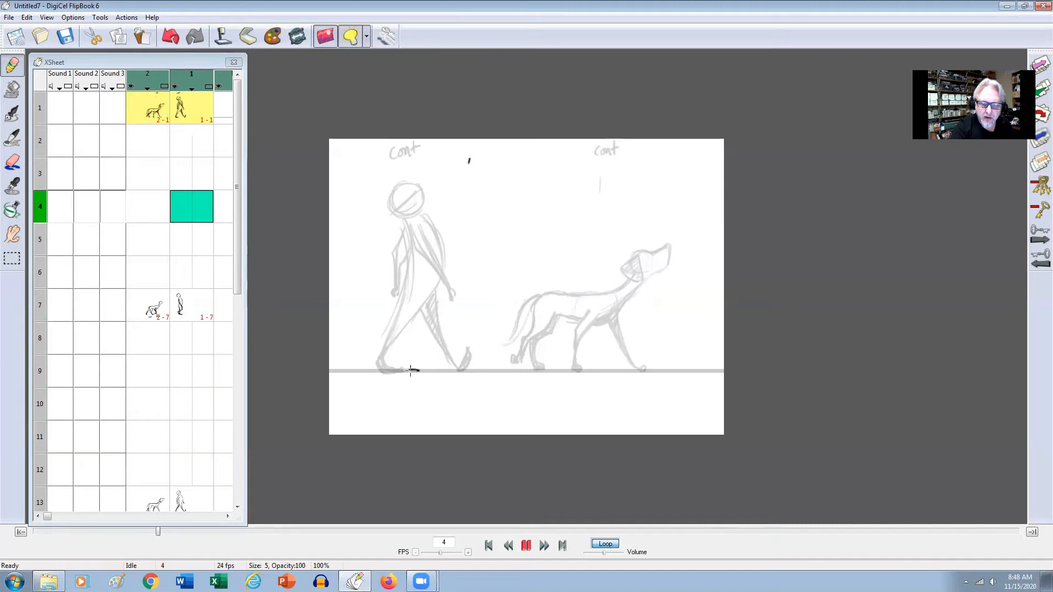
pyautogui.press('pageup')
pyautogui.press('pagedown')
pyautogui.press('pagedown')
pyautogui.press('pageup')
pyautogui.press('pageup')
pyautogui.press('pagedown')
pyautogui.press('pageup')
pyautogui.press('pagedown')
pyautogui.press('pagedown')
pyautogui.press('pageup')
pyautogui.press('pagedown')
pyautogui.press('pageup')
pyautogui.press('pageup')
pyautogui.press('pagedown')
# Set the light box to show one previous and one next drawing around the image being edited.
pyautogui.click(365, 36)
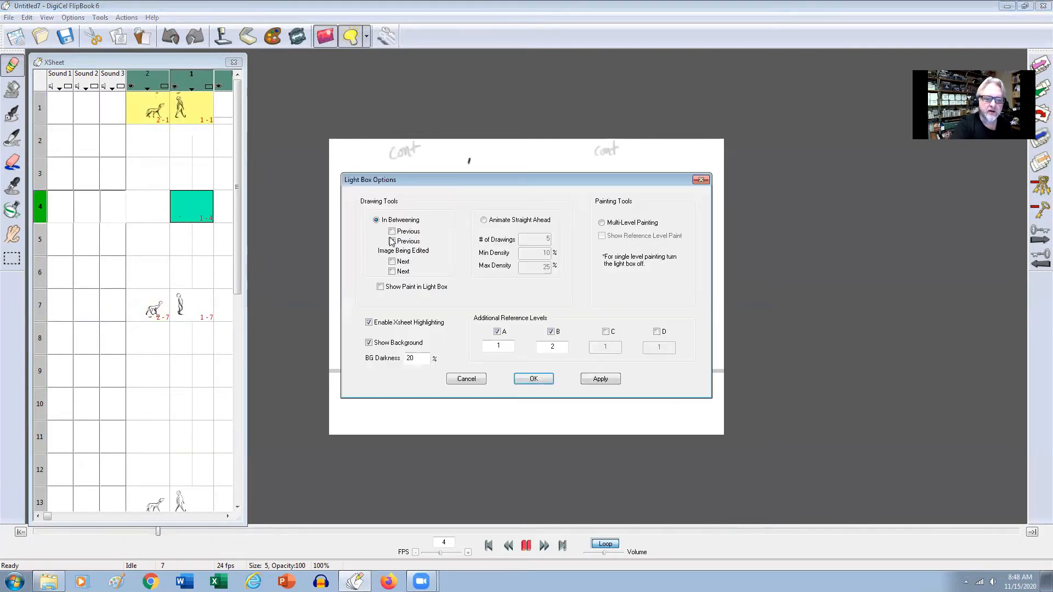
pyautogui.click(595, 377)
pyautogui.click(541, 381)
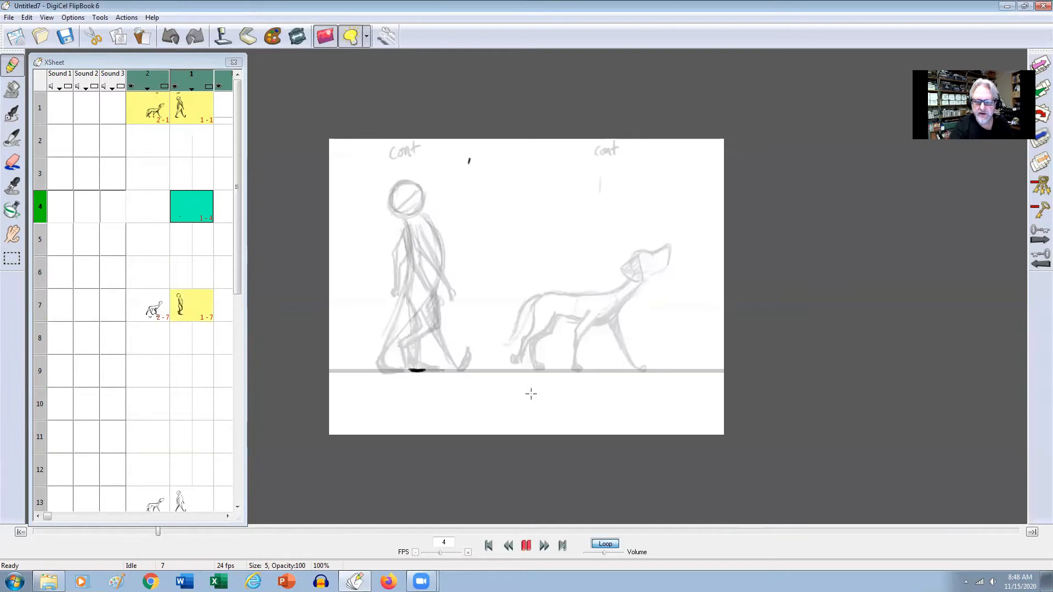
# Redraw the man's planted foot farther forward on the ground line on frame 4 and erase the first mark.
pyautogui.moveTo(429, 371); pyautogui.dragTo(449, 371)
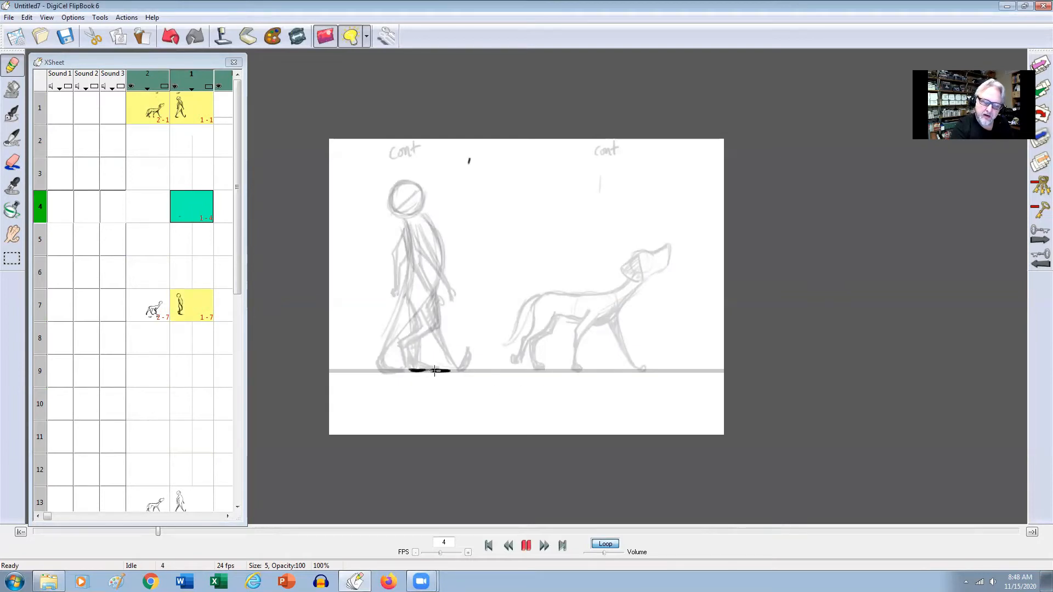
pyautogui.press('e')
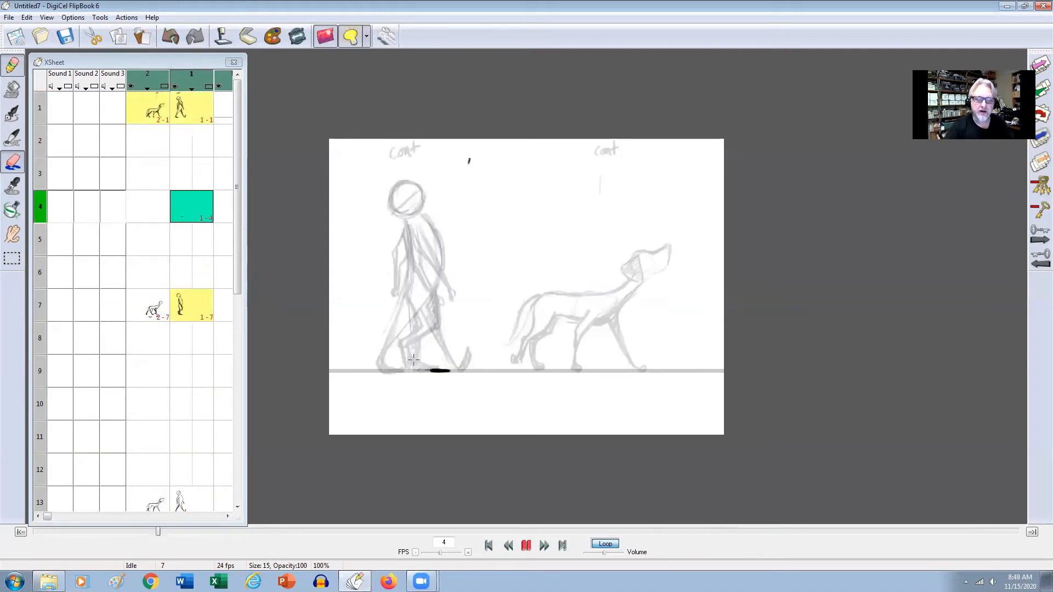
pyautogui.press('p')
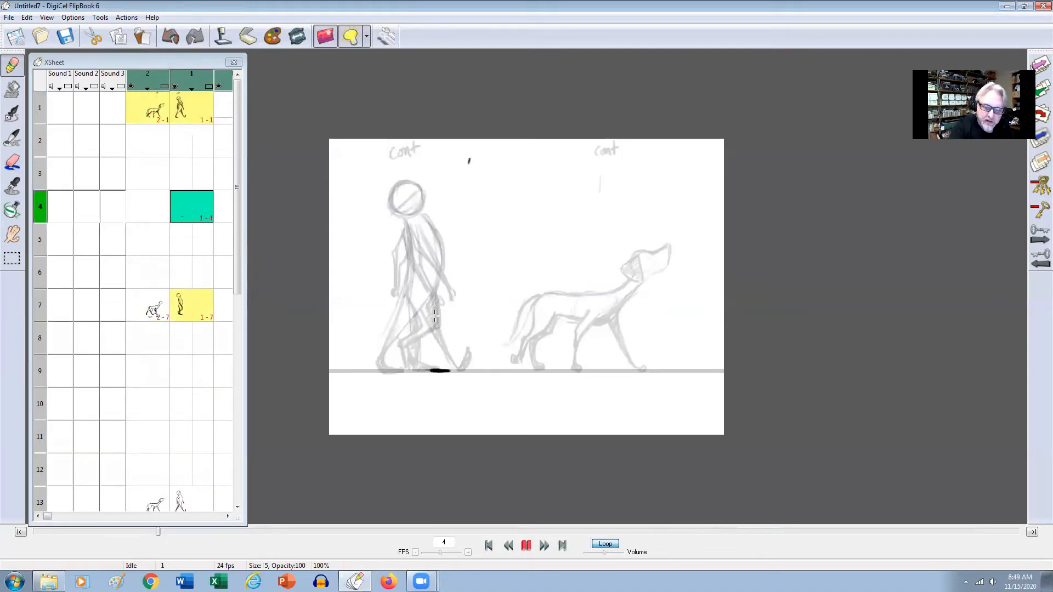
# Draw the man's head as a lowered circle and begin the front leg on frame 4, comparing with neighbouring poses.
pyautogui.moveTo(412, 210)
pyautogui.mouseDown()
pyautogui.moveTo(390, 204)
pyautogui.moveTo(418, 210)
pyautogui.moveTo(393, 207)
pyautogui.moveTo(401, 190)
pyautogui.moveTo(427, 198)
pyautogui.moveTo(391, 215)
pyautogui.moveTo(430, 212)
pyautogui.moveTo(402, 191)
pyautogui.moveTo(425, 195)
pyautogui.moveTo(413, 220)
pyautogui.moveTo(392, 215)
pyautogui.moveTo(401, 192)
pyautogui.mouseUp()
pyautogui.press('Up')
pyautogui.press('Down')
pyautogui.press('Up')
pyautogui.press('Down')
pyautogui.press('Up')
pyautogui.press('Down')
pyautogui.press('Down')
pyautogui.press('Up')
pyautogui.press('Up')
pyautogui.press('Down')
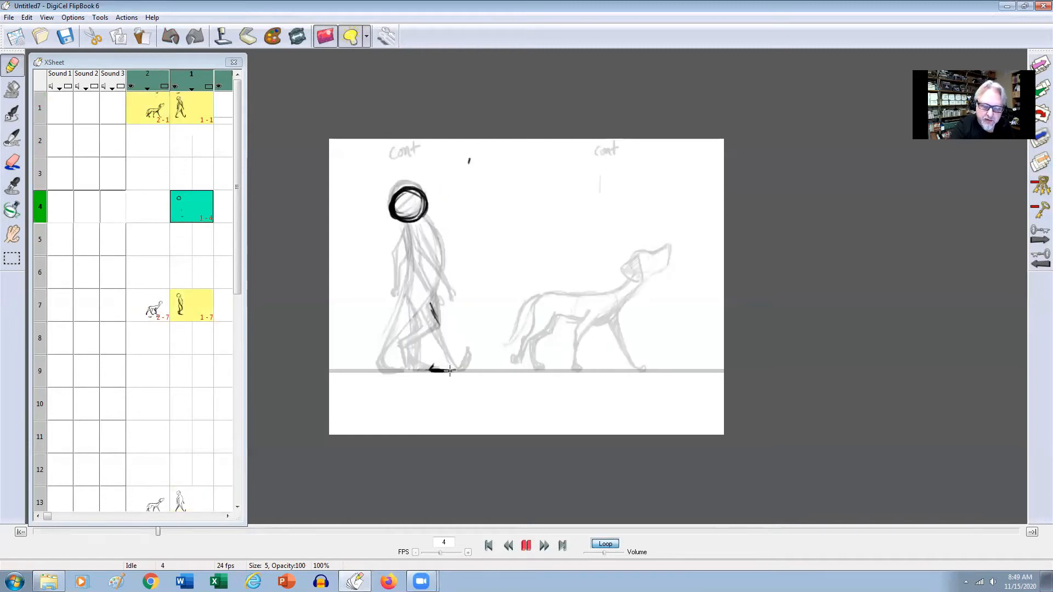
# Extend the man's flat front foot along the ground line on frame 4, flipping against frame 1 to check its position.
pyautogui.moveTo(433, 371); pyautogui.dragTo(455, 372)
pyautogui.press('Up')
pyautogui.press('Down')
pyautogui.press('Down')
pyautogui.press('Up')
pyautogui.press('Up')
pyautogui.press('Down')
pyautogui.press('Up')
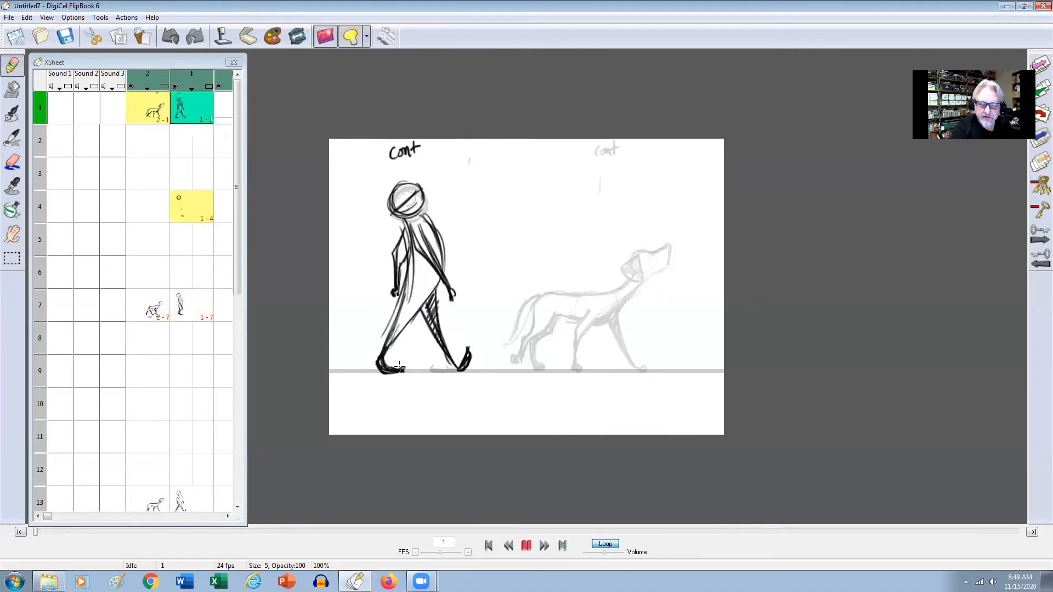
pyautogui.press('Down')
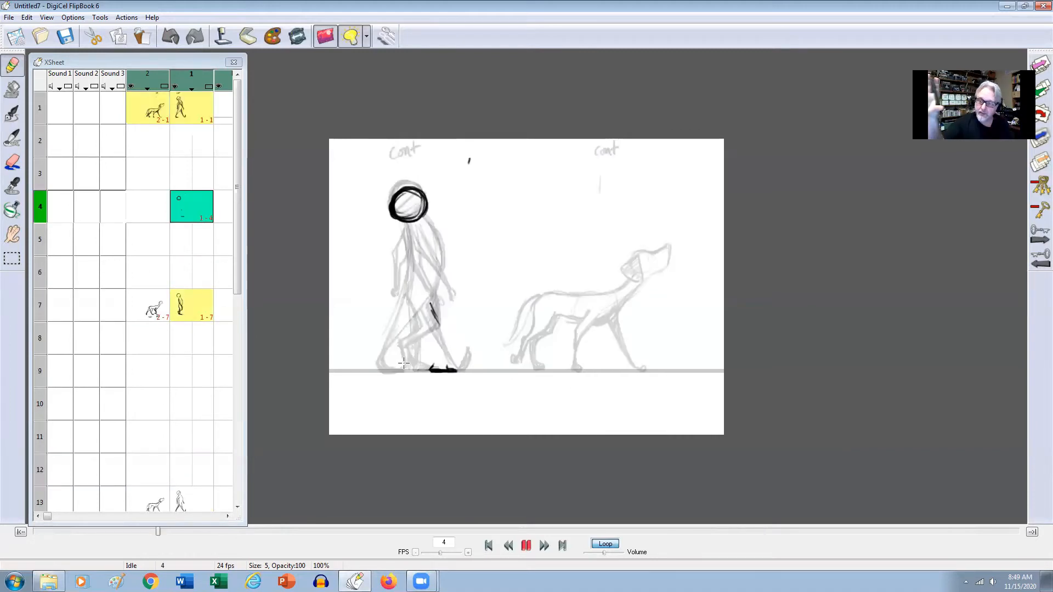
pyautogui.press('Up')
pyautogui.press('Down')
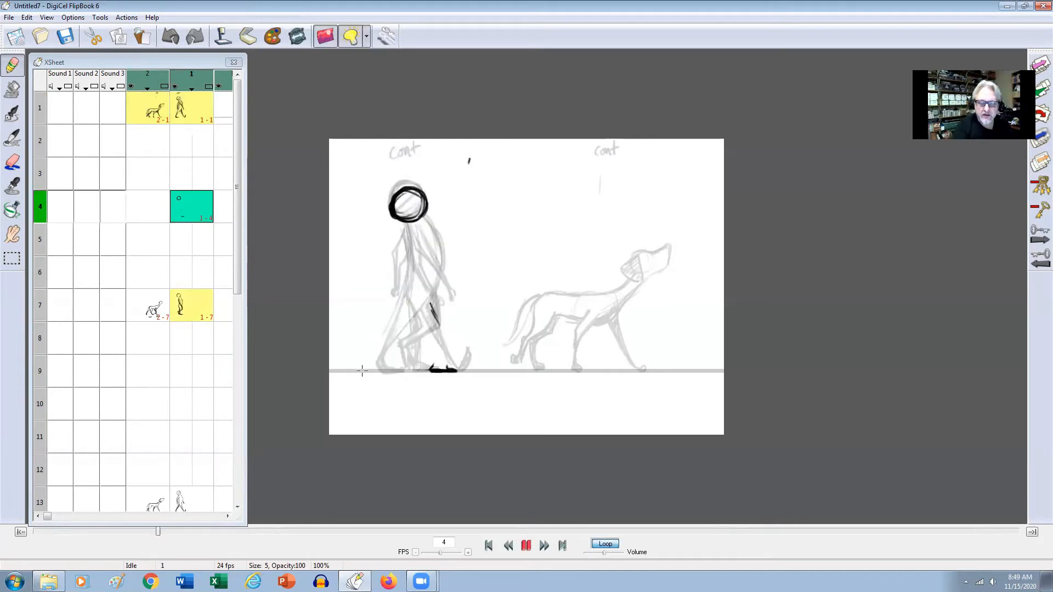
# Draw the man's rear foot upright on its toe and its lower leg line on frame 4, checking against frame 1.
pyautogui.moveTo(368, 370); pyautogui.dragTo(375, 370)
pyautogui.press('Up')
pyautogui.press('Down')
pyautogui.press('Up')
pyautogui.press('Down')
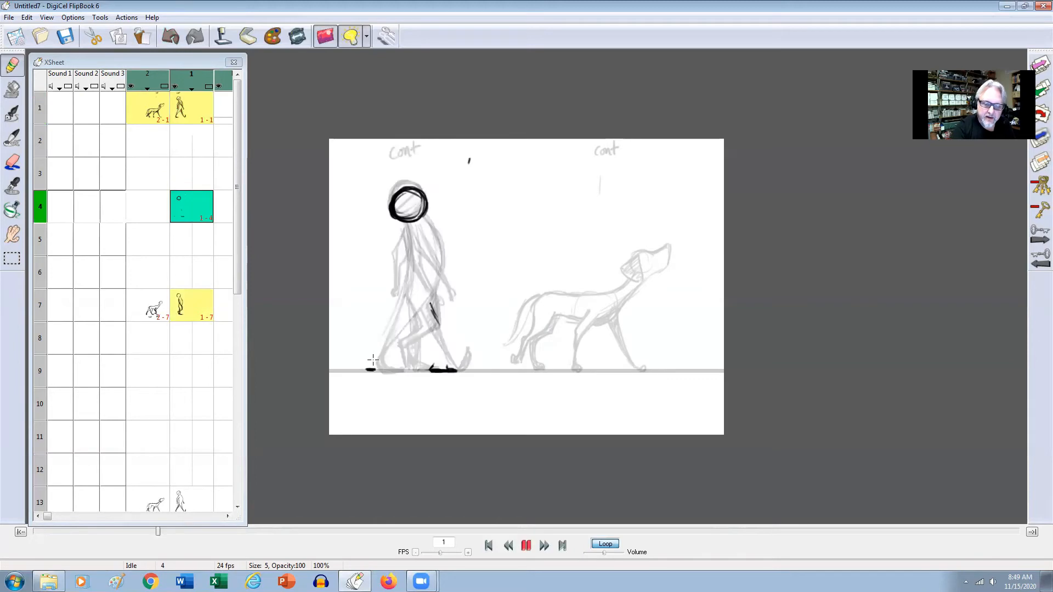
pyautogui.press('Up')
pyautogui.press('Down')
pyautogui.press('Up')
pyautogui.press('Down')
pyautogui.press('Up')
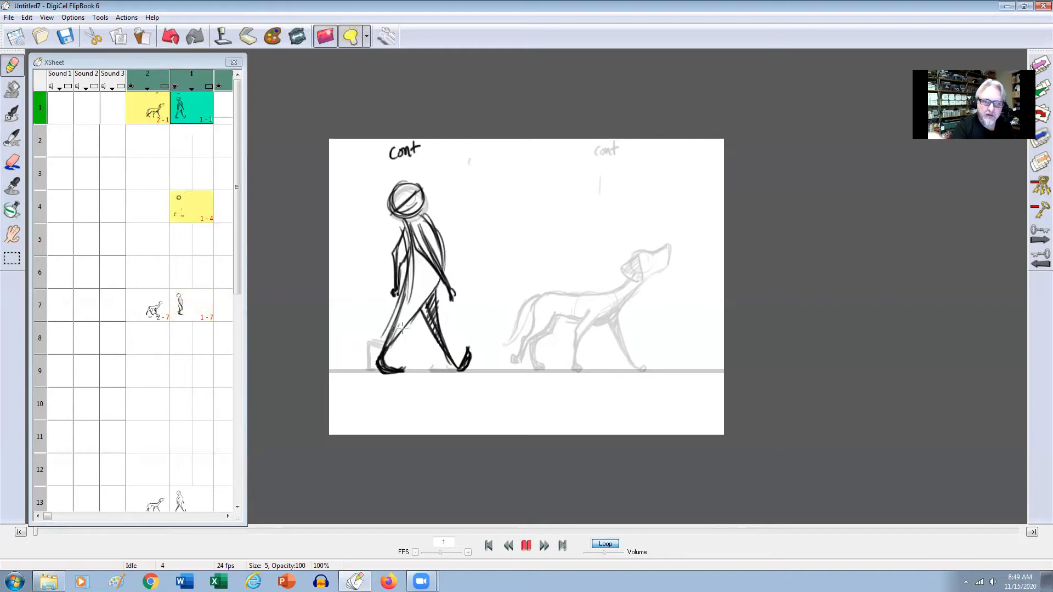
pyautogui.press('Down')
# Stop the light box from showing the next drawing, leaving only one previous drawing as a reference.
pyautogui.click(357, 39)
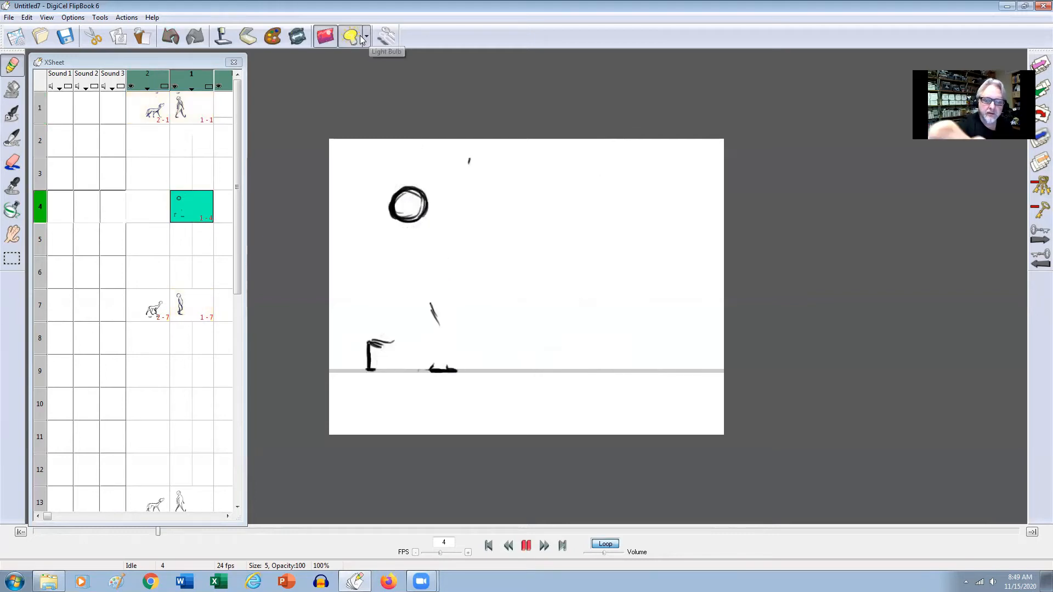
pyautogui.press('Up')
pyautogui.press('Down')
pyautogui.press('Down')
pyautogui.press('Up')
pyautogui.press('Up')
pyautogui.press('Up')
pyautogui.click(386, 37)
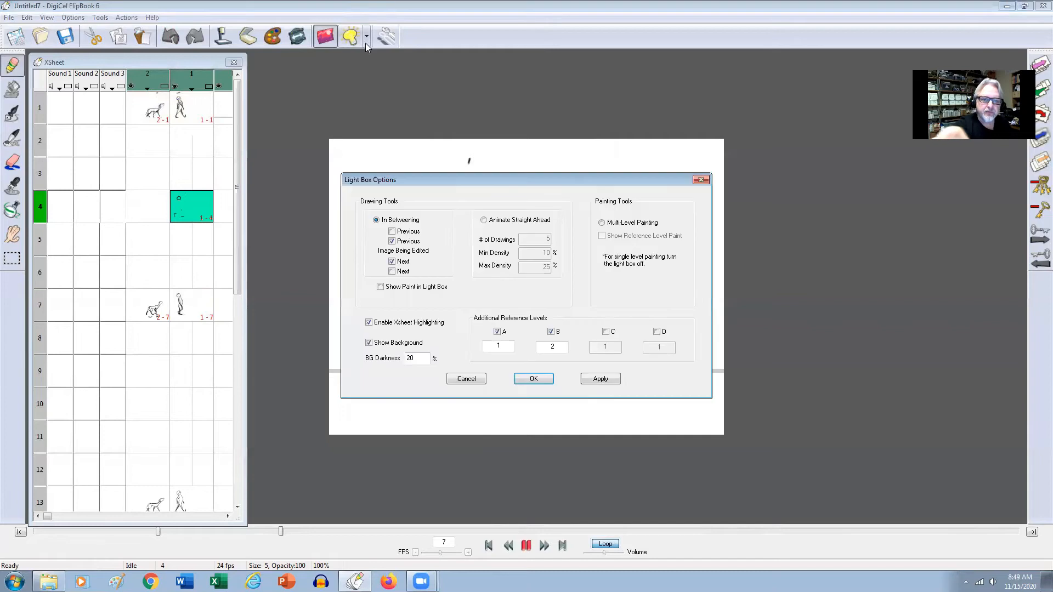
pyautogui.click(601, 379)
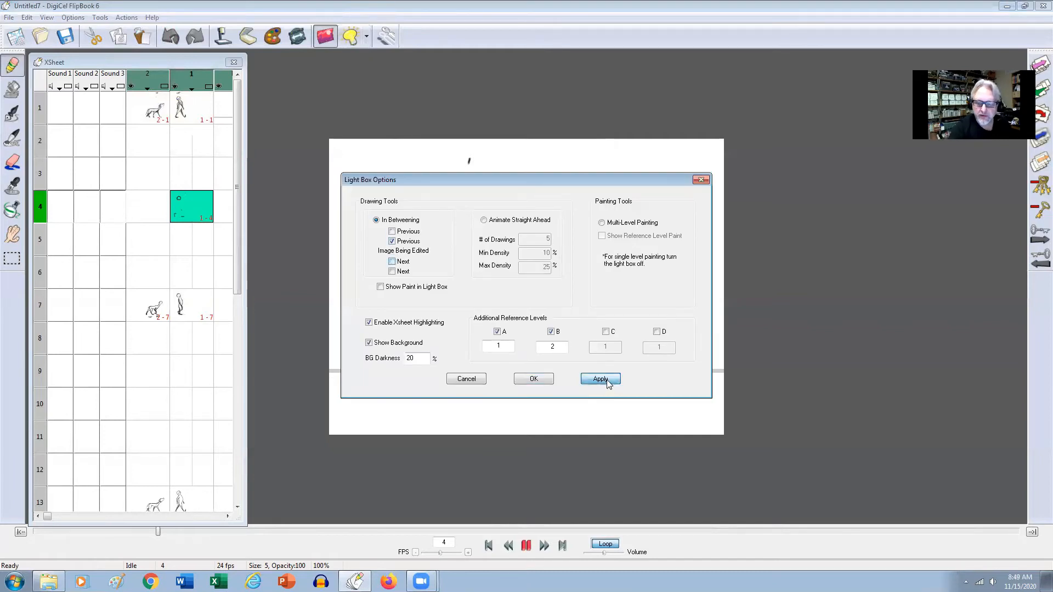
pyautogui.click(546, 379)
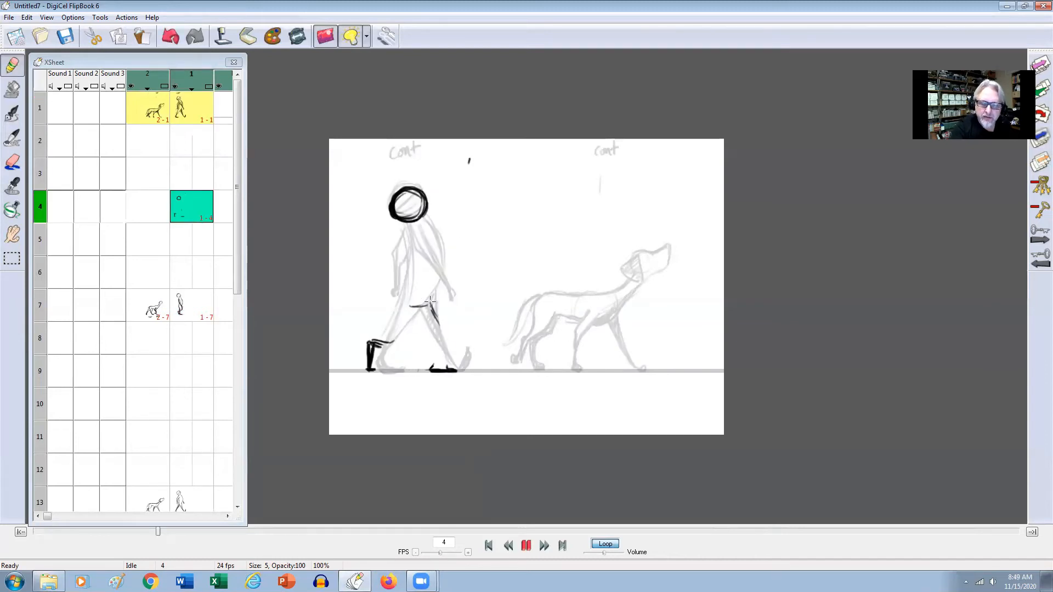
# Draw the man's chest line and hips on frame 4, flipping against the neighbouring drawings.
pyautogui.moveTo(438, 258); pyautogui.dragTo(441, 265)
pyautogui.moveTo(422, 226)
pyautogui.mouseDown()
pyautogui.moveTo(439, 283)
pyautogui.moveTo(439, 256)
pyautogui.moveTo(420, 309)
pyautogui.mouseUp()
pyautogui.press('Left')
pyautogui.press('Right')
pyautogui.moveTo(430, 302); pyautogui.dragTo(415, 312)
pyautogui.press('Left')
pyautogui.press('Right')
pyautogui.press('Left')
pyautogui.press('Right')
# Draw the man's back line running down into the rear leg on frame 4, comparing it with the neighbouring drawings.
pyautogui.moveTo(408, 229)
pyautogui.mouseDown()
pyautogui.moveTo(410, 289)
pyautogui.moveTo(398, 306)
pyautogui.moveTo(393, 288)
pyautogui.mouseUp()
pyautogui.press('Left')
pyautogui.press('Right')
pyautogui.moveTo(418, 249); pyautogui.dragTo(412, 284)
pyautogui.press('Left')
pyautogui.press('Right')
pyautogui.press('Left')
pyautogui.press('Right')
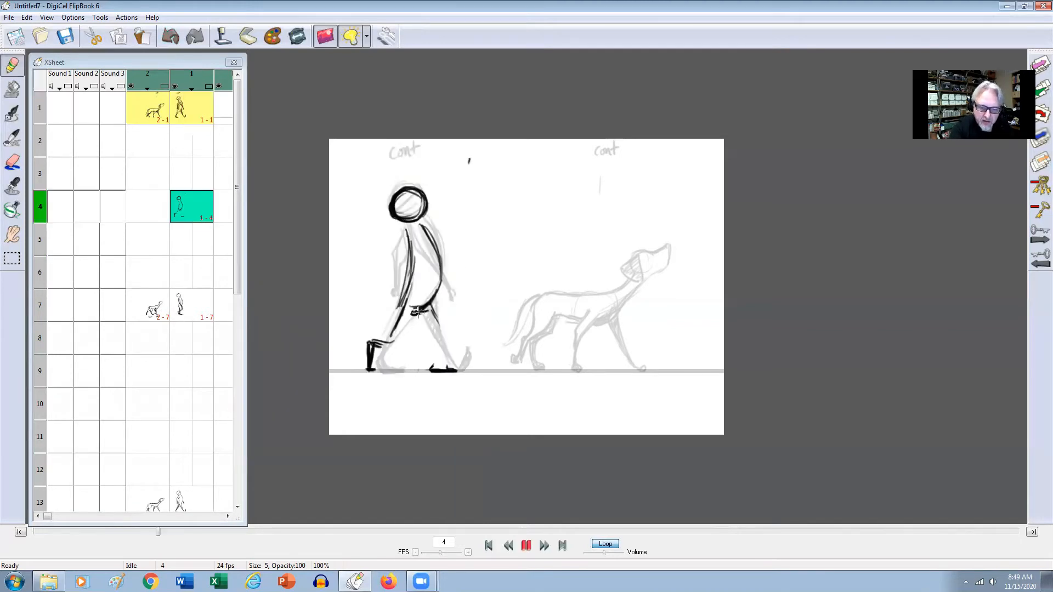
# Draw the underside of the man's bent rear leg from hip to foot on frame 4, comparing it with frame 1.
pyautogui.press('Left')
pyautogui.moveTo(416, 320)
pyautogui.mouseDown()
pyautogui.moveTo(376, 344)
pyautogui.moveTo(408, 305)
pyautogui.moveTo(404, 333)
pyautogui.moveTo(417, 315)
pyautogui.moveTo(401, 345)
pyautogui.moveTo(369, 343)
pyautogui.moveTo(370, 368)
pyautogui.mouseUp()
pyautogui.press('Right')
pyautogui.press('Left')
pyautogui.press('Right')
pyautogui.press('Left')
pyautogui.press('Right')
pyautogui.press('Left')
pyautogui.press('Right')
# Redraw the man's chest and belly line slightly fuller on frame 4, flipping against the neighbouring drawings.
pyautogui.moveTo(431, 229); pyautogui.dragTo(427, 292)
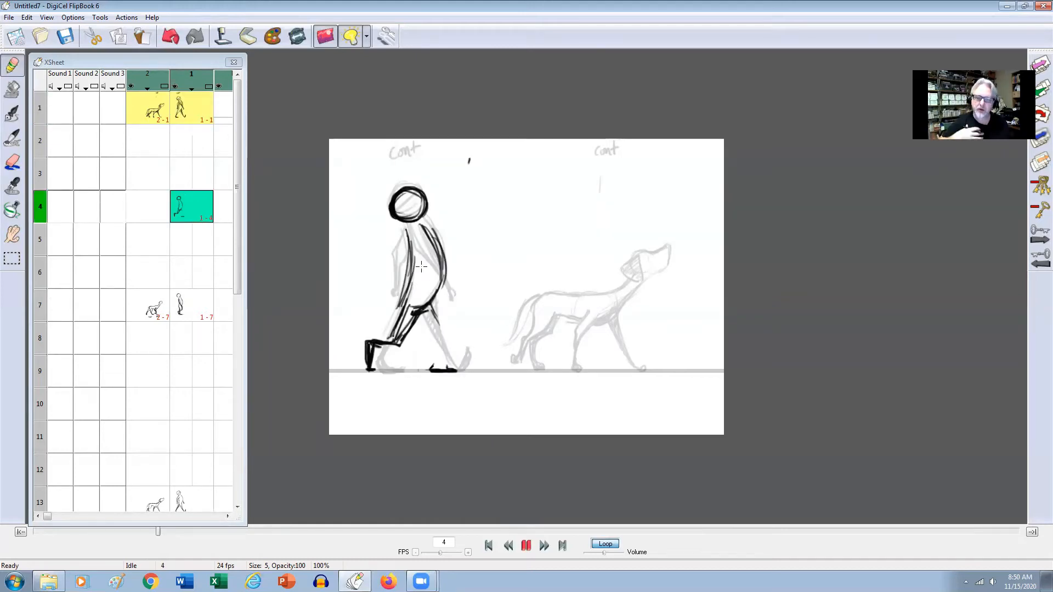
pyautogui.press('Left')
pyautogui.press('Right')
pyautogui.press('Right')
pyautogui.press('Left')
pyautogui.press('Left')
pyautogui.press('Right')
pyautogui.press('Left')
pyautogui.press('Right')
pyautogui.press('Left')
# Draw the front line of the man's forward thigh down to the knee on frame 4.
pyautogui.press('Right')
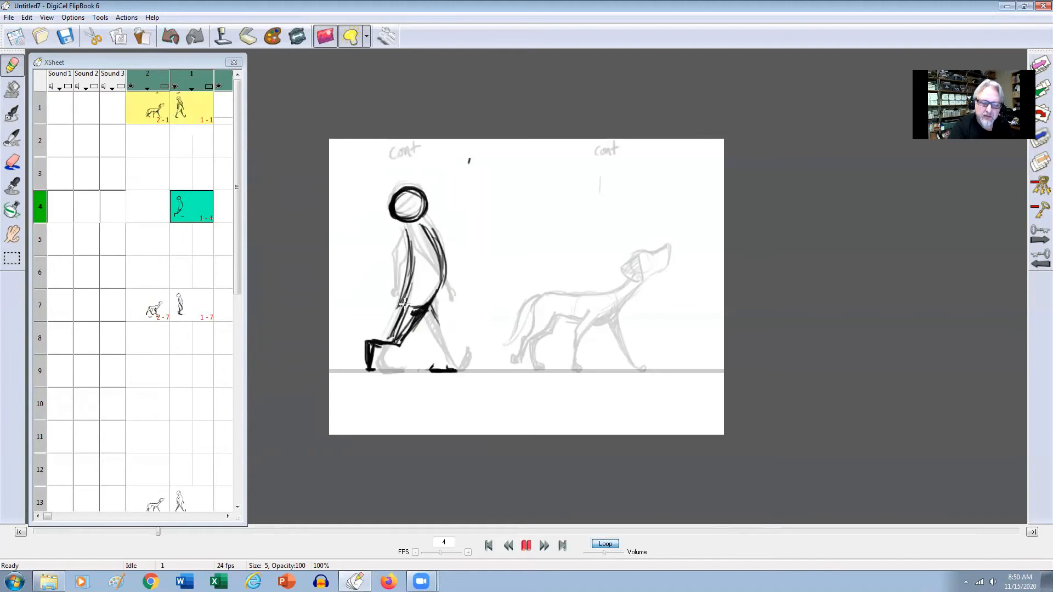
pyautogui.press('Left')
pyautogui.press('Right')
pyautogui.press('Left')
pyautogui.press('Right')
pyautogui.press('Left')
# Draw the man's bent forward knee and lower leg down to the flat foot on frame 4.
pyautogui.press('Right')
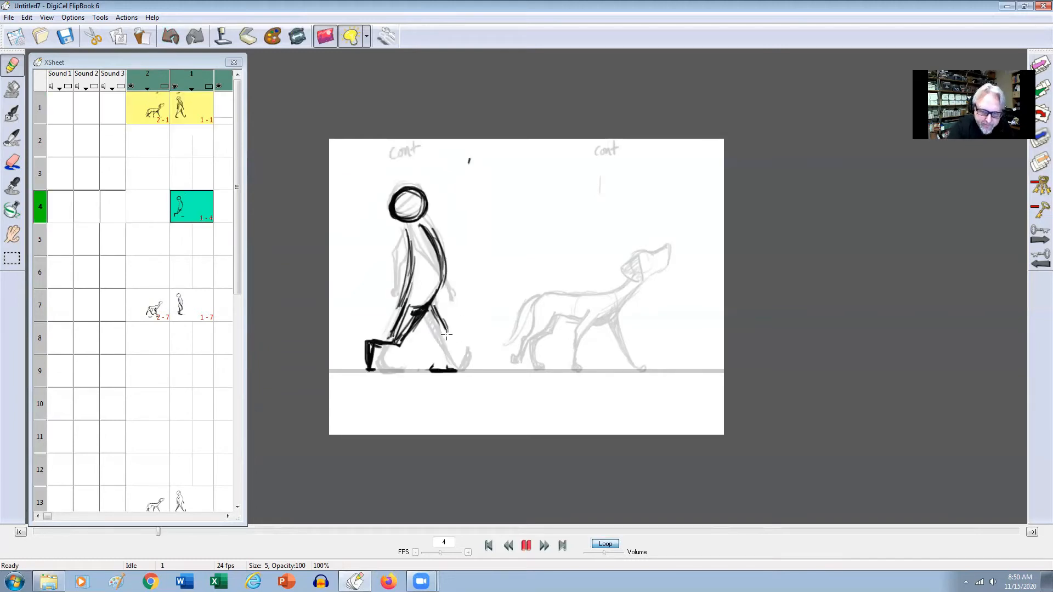
pyautogui.press('Left')
pyautogui.press('Right')
pyautogui.press('Right')
pyautogui.press('Left')
pyautogui.press('Left')
pyautogui.press('Right')
pyautogui.press('Left')
pyautogui.press('Right')
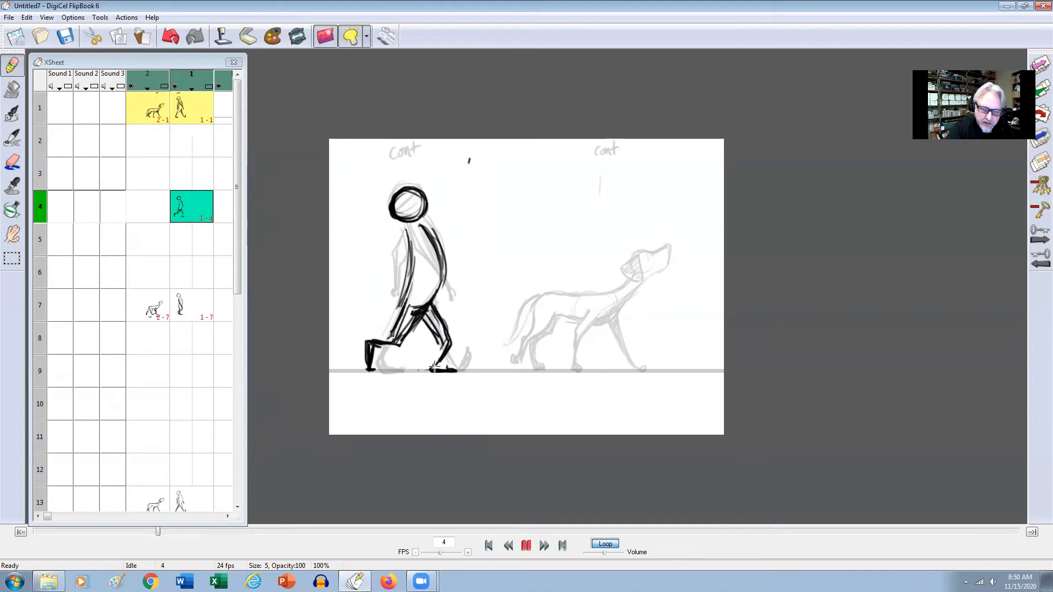
pyautogui.press('Left')
pyautogui.press('Right')
pyautogui.press('Left')
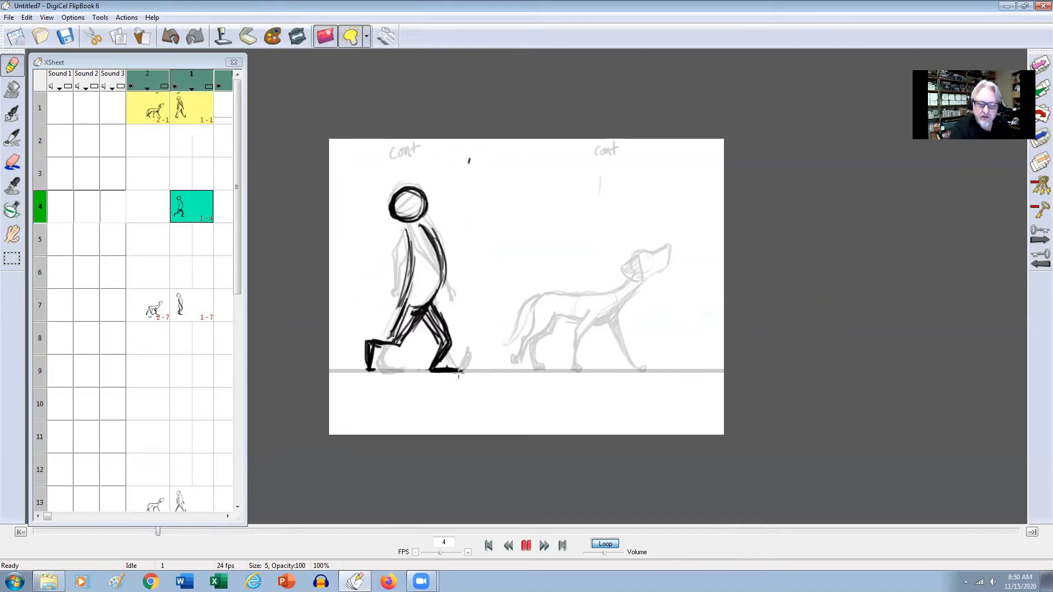
# Erase the rough overlapping hip lines and darken the forward leg on frame 4, flipping against the neighbouring drawings.
pyautogui.press('Left')
pyautogui.press('Right')
pyautogui.press('Left')
pyautogui.press('Right')
pyautogui.press('Left')
pyautogui.press('Right')
pyautogui.press('e')
pyautogui.press('Left')
pyautogui.press('Right')
pyautogui.moveTo(417, 305)
pyautogui.mouseDown()
pyautogui.moveTo(400, 329)
pyautogui.moveTo(418, 308)
pyautogui.mouseUp()
pyautogui.press('Left')
pyautogui.press('Right')
pyautogui.press('Right')
pyautogui.press('Left')
pyautogui.press('Left')
pyautogui.press('Right')
pyautogui.press('e')
pyautogui.press('Left')
pyautogui.press('Left')
# Mark the path of the man's forward hand with small ticks beside it on frame 1.
pyautogui.press('Right')
pyautogui.press('Right')
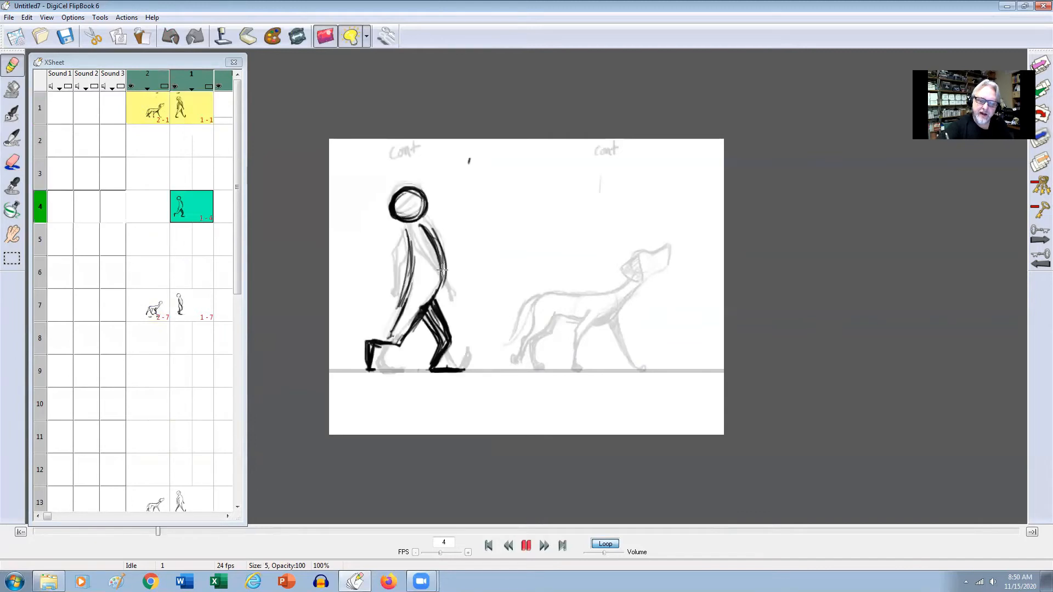
pyautogui.press('Right')
pyautogui.press('Right')
pyautogui.press('Right')
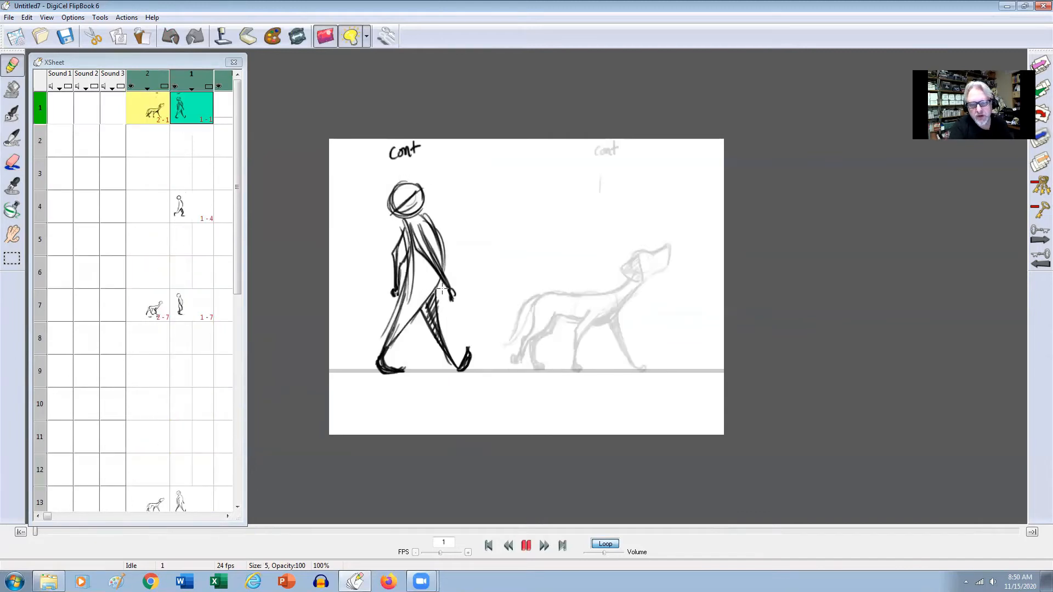
pyautogui.moveTo(447, 296); pyautogui.dragTo(454, 297)
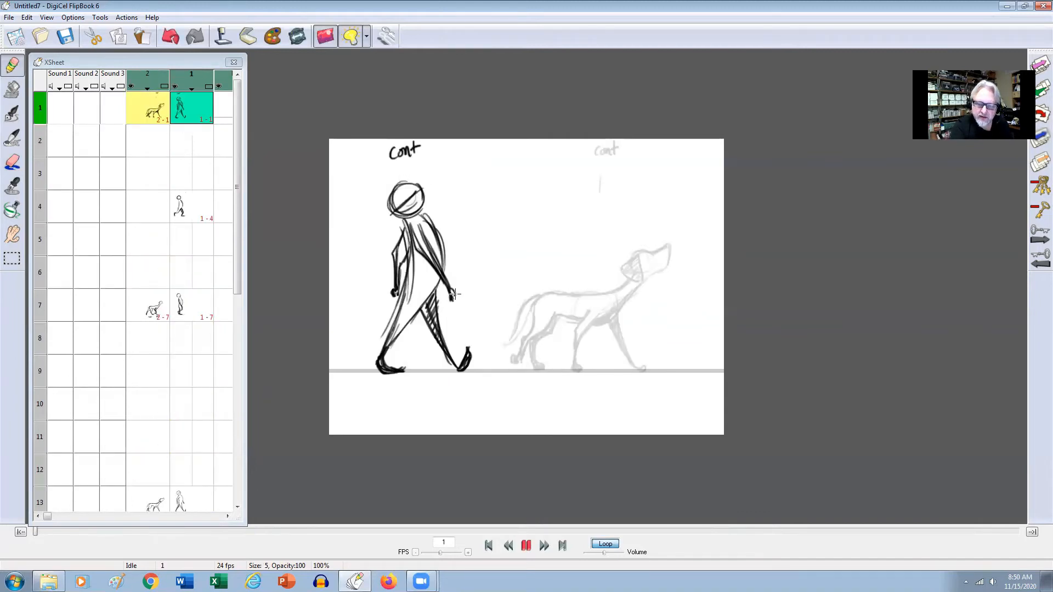
pyautogui.press('Left')
pyautogui.press('Right')
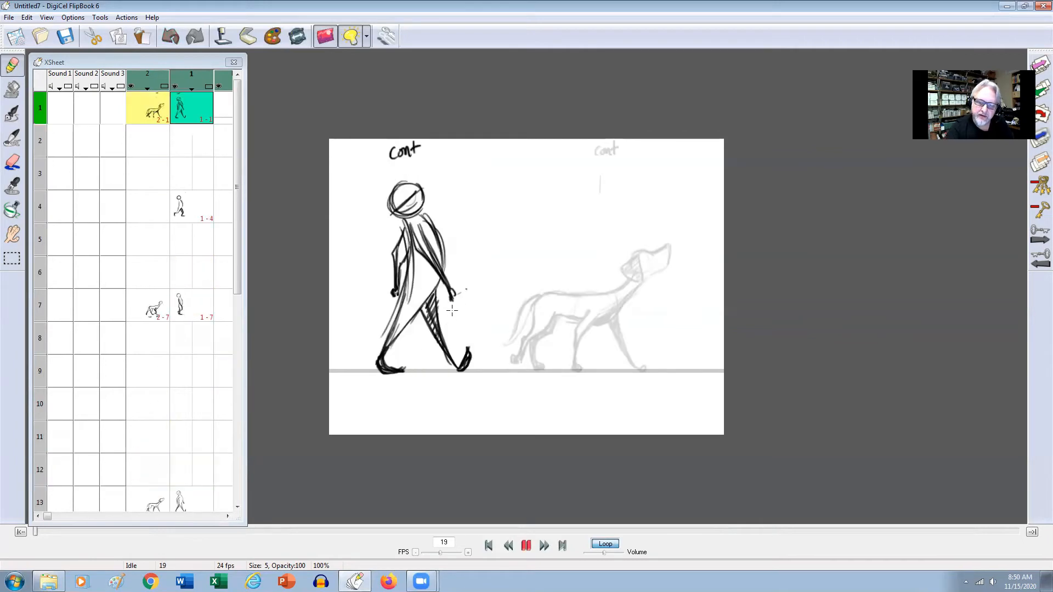
pyautogui.press('Right')
pyautogui.press('Left')
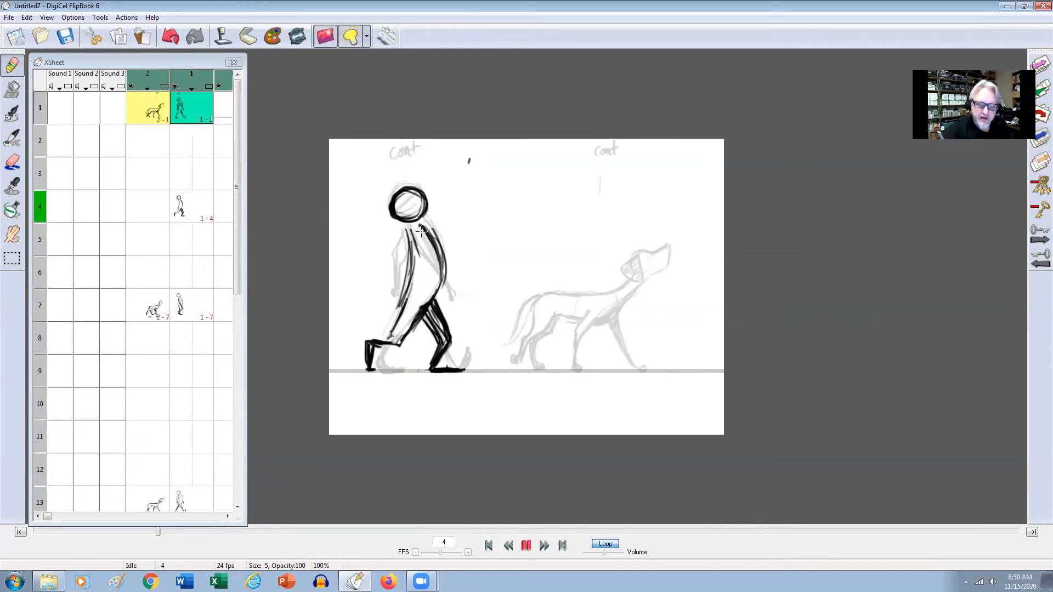
# Draw the man's forward arm from the shoulder to past the belly on frame 4.
pyautogui.press('Left')
pyautogui.press('Right')
pyautogui.press('Right')
pyautogui.moveTo(413, 237); pyautogui.dragTo(453, 288)
pyautogui.press('Left')
pyautogui.press('Right')
pyautogui.moveTo(420, 230); pyautogui.dragTo(460, 294)
pyautogui.press('Left')
# Add the man's forward hand on frame 4, checking the arm against the drawings on frames 1 and 7.
pyautogui.press('Right')
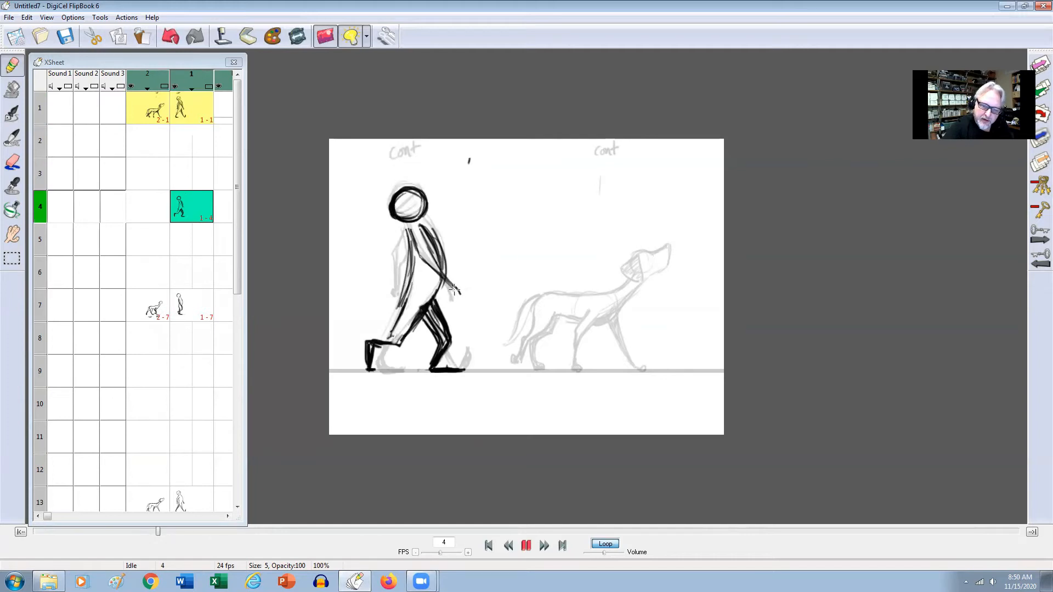
pyautogui.press('Left')
pyautogui.press('Left')
pyautogui.press('Right')
pyautogui.press('Right')
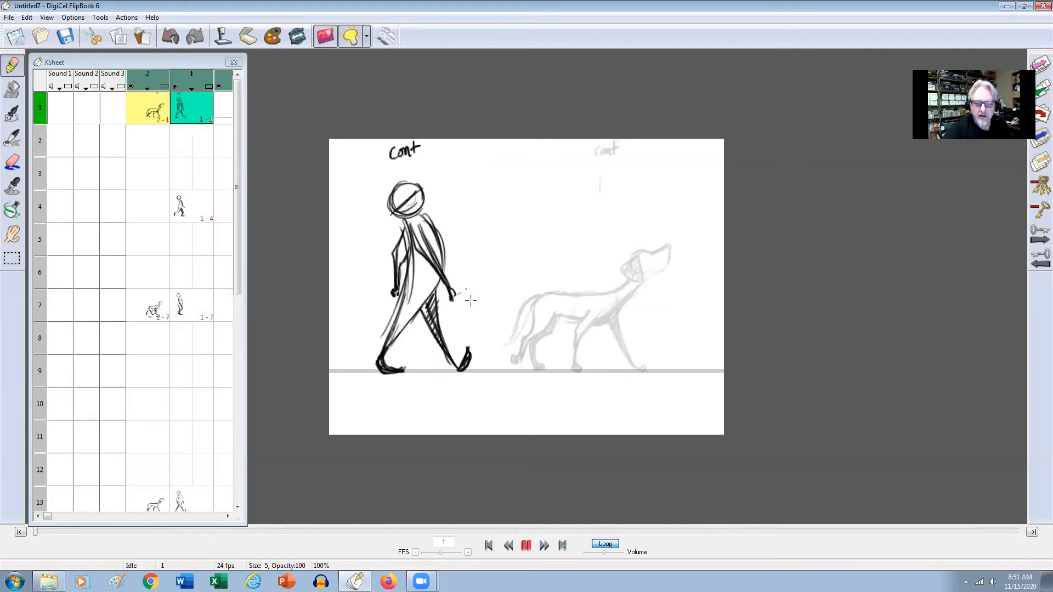
pyautogui.press('Left')
pyautogui.press('Right')
pyautogui.press('Right')
pyautogui.press('Left')
pyautogui.press('Right')
pyautogui.moveTo(449, 303); pyautogui.dragTo(438, 305)
pyautogui.press('Left')
pyautogui.press('Left')
pyautogui.press('Right')
pyautogui.press('Right')
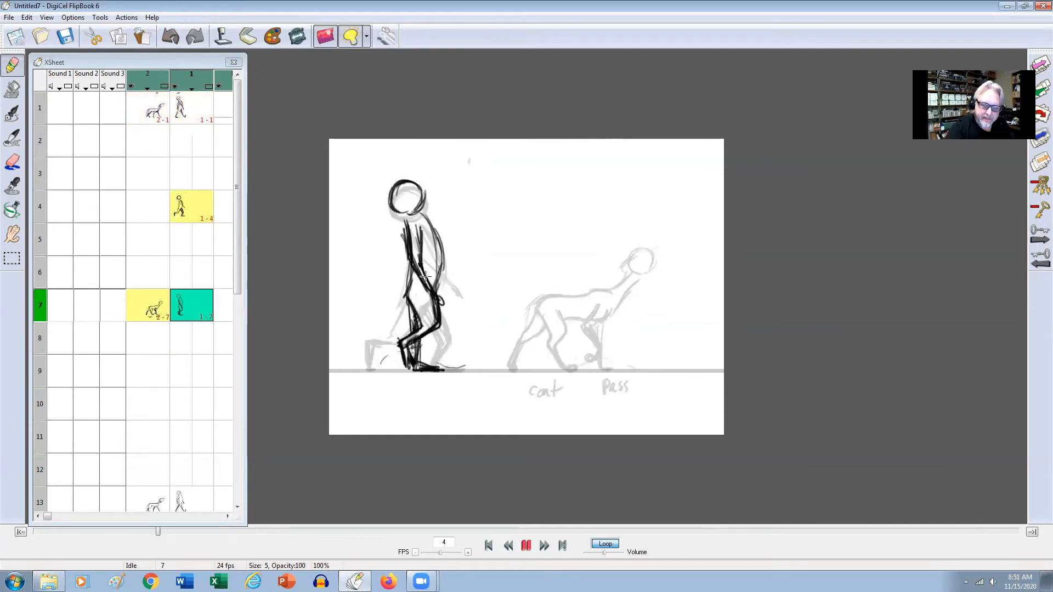
# Compare the man's forward arm swing across the drawings on frames 1, 4 and 7.
pyautogui.press('Left')
pyautogui.press('Left')
pyautogui.press('Right')
pyautogui.press('Right')
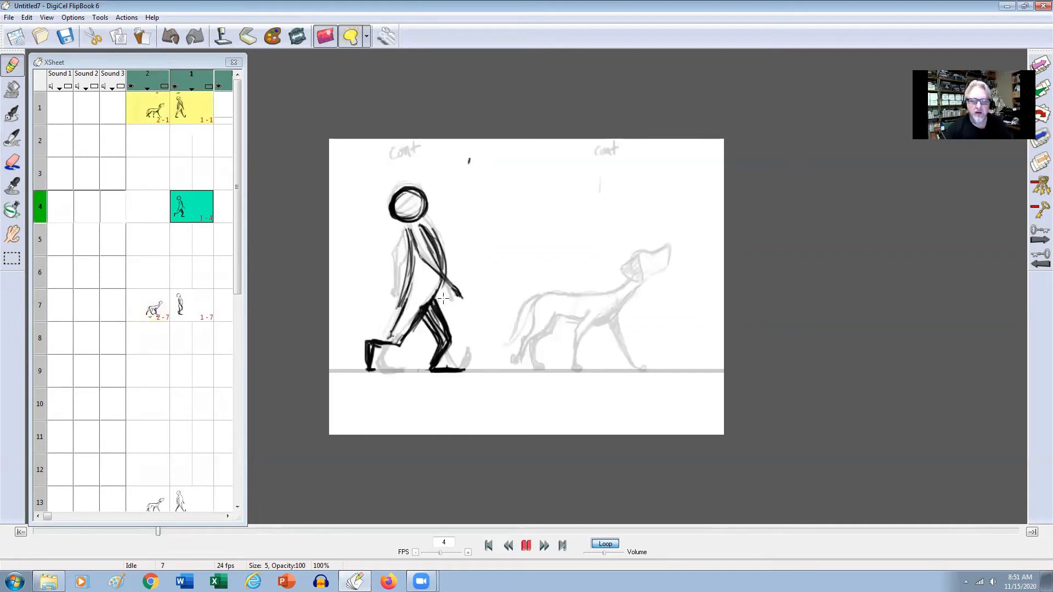
pyautogui.press('Right')
pyautogui.press('Left')
pyautogui.press('Left')
pyautogui.press('Left')
pyautogui.press('Right')
pyautogui.press('Left')
pyautogui.press('Right')
pyautogui.press('Left')
pyautogui.press('Right')
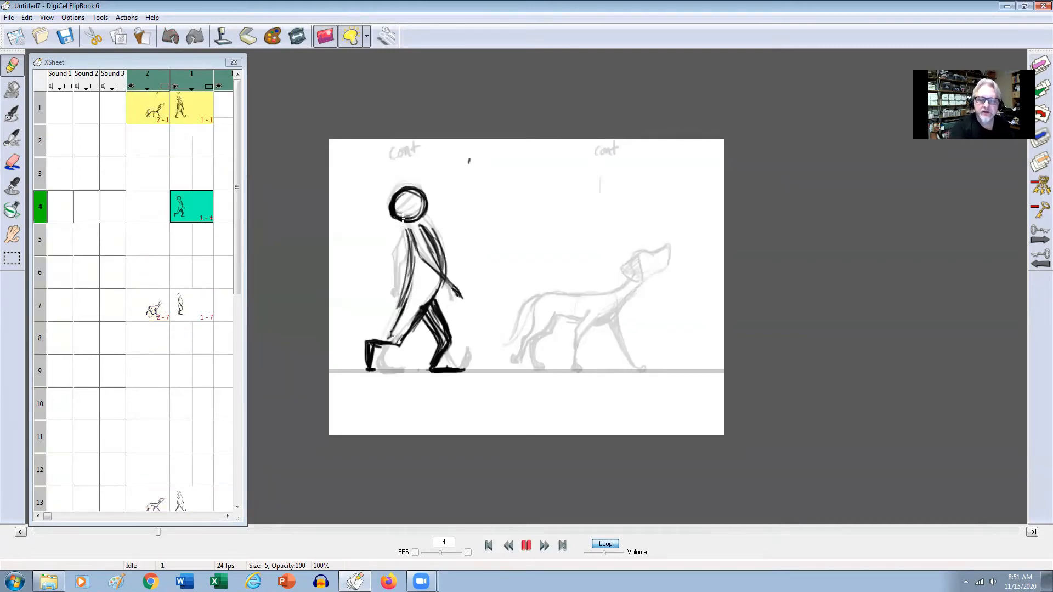
# Draw a slanted line across the man's head on frame 4 and check the pose against frames 1 and 7.
pyautogui.moveTo(413, 201); pyautogui.dragTo(398, 215)
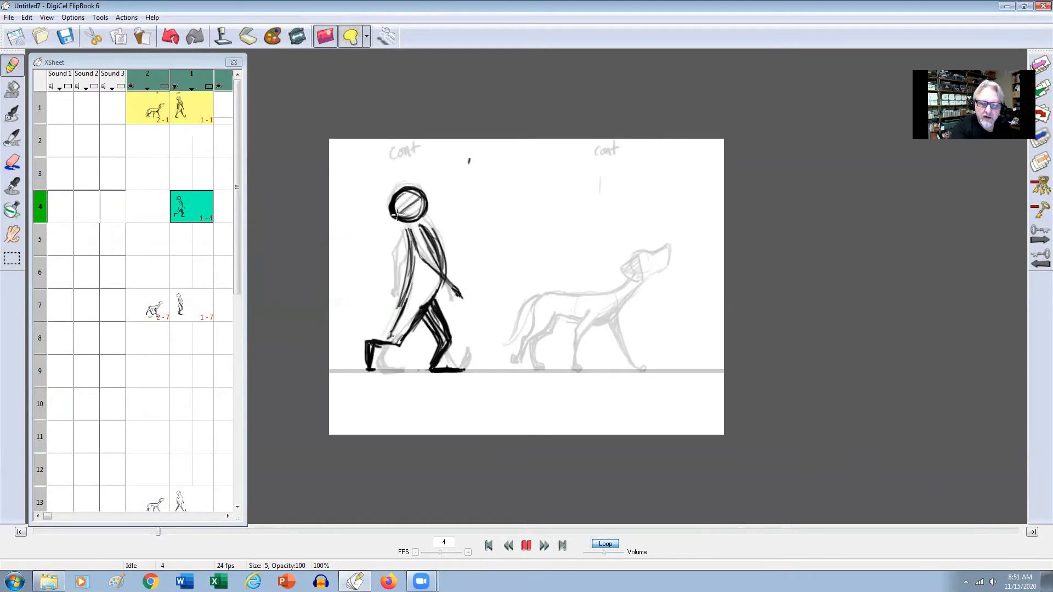
pyautogui.press('Left')
pyautogui.press('Left')
pyautogui.press('Right')
pyautogui.press('Right')
pyautogui.press('Right')
pyautogui.press('Left')
pyautogui.press('Left')
pyautogui.press('Right')
pyautogui.press('Right')
pyautogui.press('Left')
pyautogui.press('Left')
pyautogui.press('Right')
pyautogui.press('Right')
pyautogui.press('Left')
pyautogui.press('Left')
pyautogui.press('Right')
pyautogui.press('Left')
pyautogui.press('Right')
pyautogui.press('Left')
pyautogui.press('Right')
# Draw the man's rear arm bent behind his back on frame 4, comparing it with frame 1.
pyautogui.moveTo(407, 231); pyautogui.dragTo(391, 253)
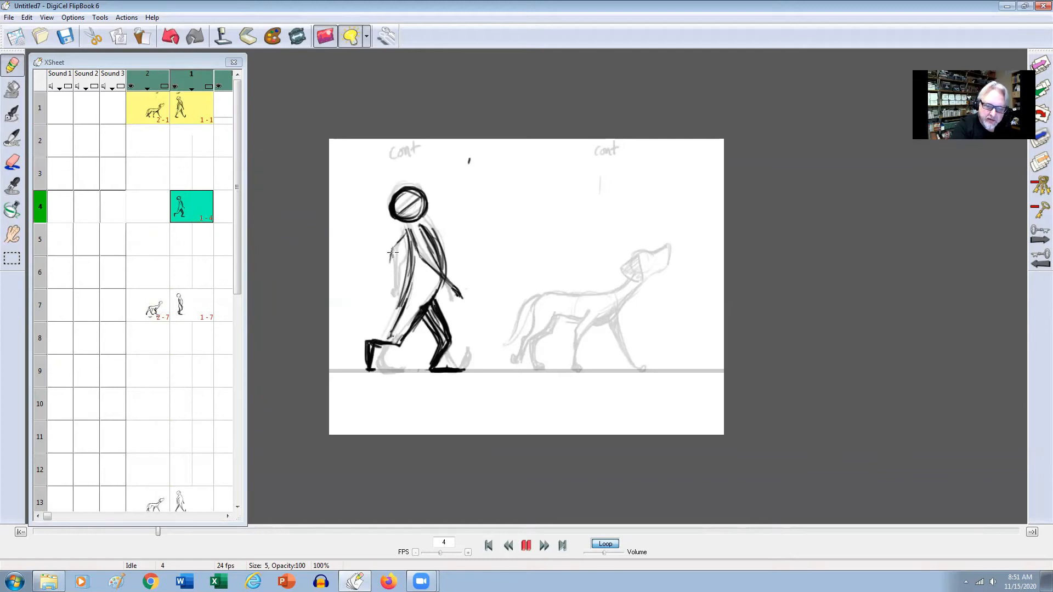
pyautogui.press('Left')
pyautogui.press('Right')
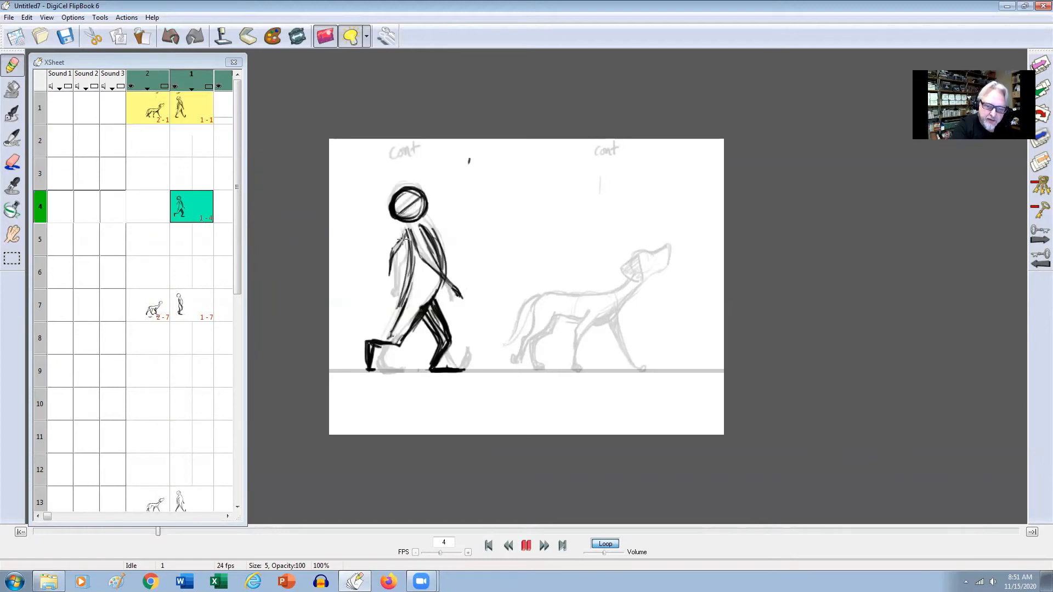
pyautogui.moveTo(391, 253); pyautogui.dragTo(386, 284)
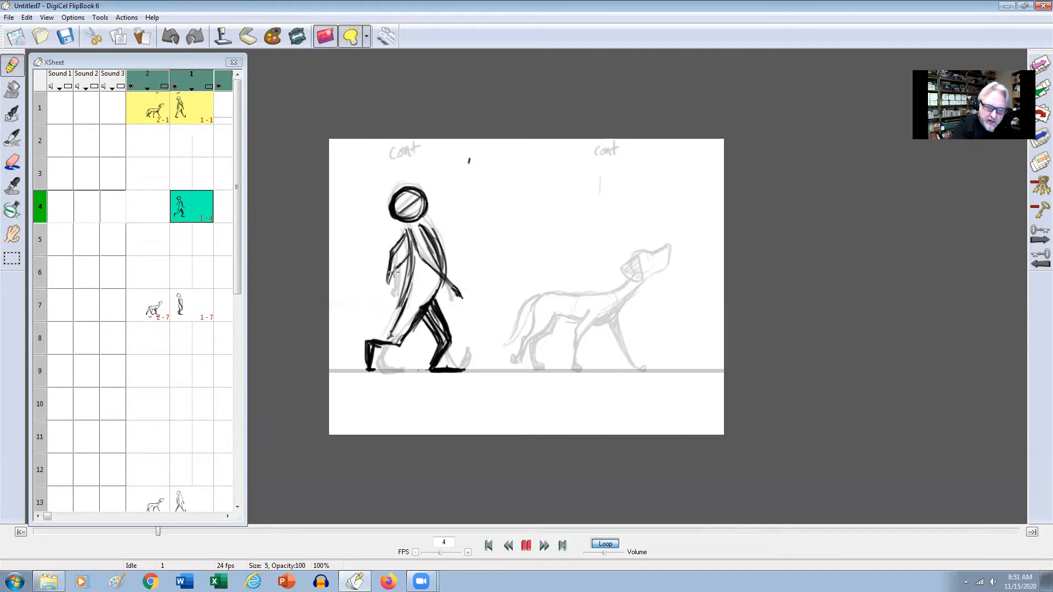
pyautogui.press('Left')
pyautogui.press('Right')
pyautogui.press('Left')
pyautogui.press('Right')
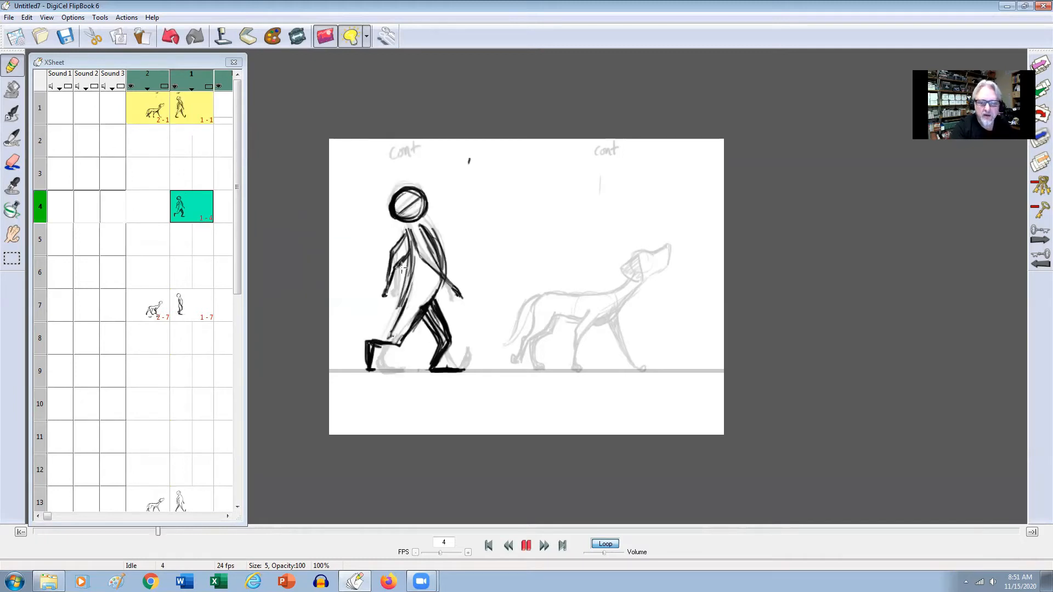
pyautogui.press('Right')
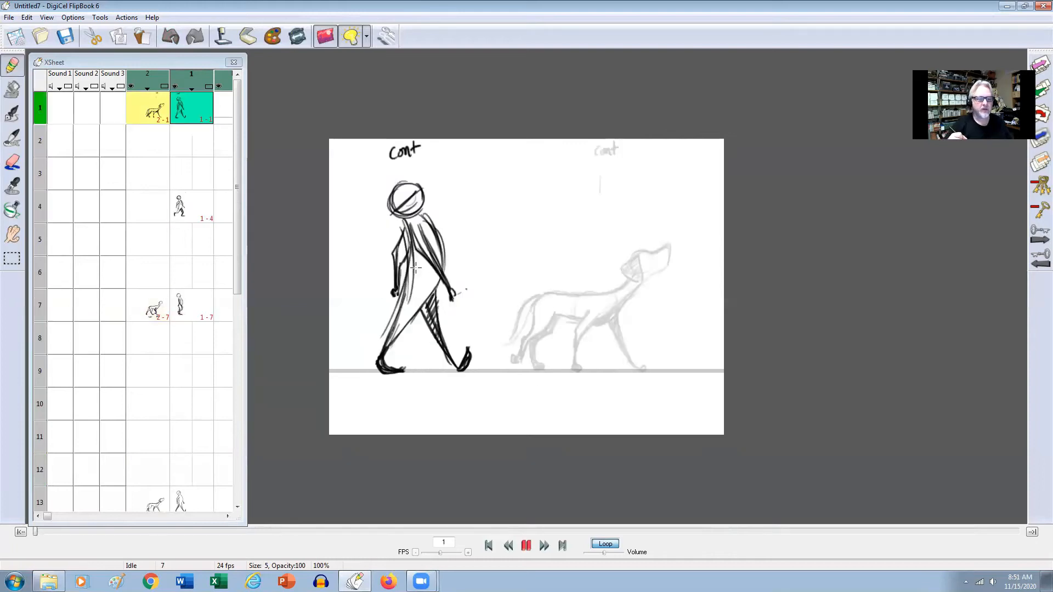
# Copy the man's drawing from frame 4 and paste it on frame 9 as a tracing reference.
pyautogui.click(188, 212)
pyautogui.click(27, 18)
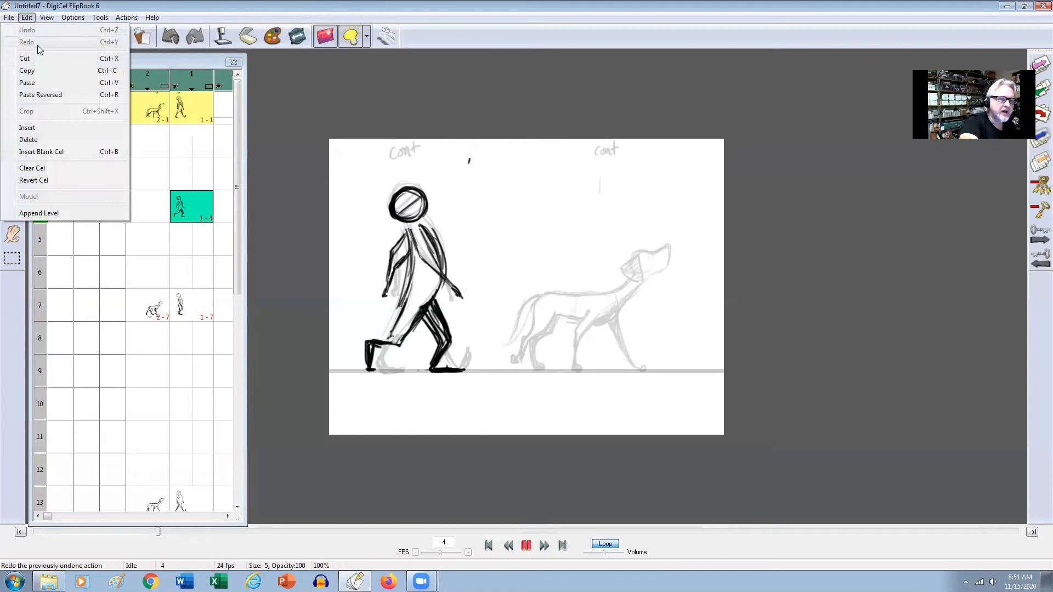
pyautogui.click(40, 72)
pyautogui.moveTo(238, 258); pyautogui.dragTo(236, 282)
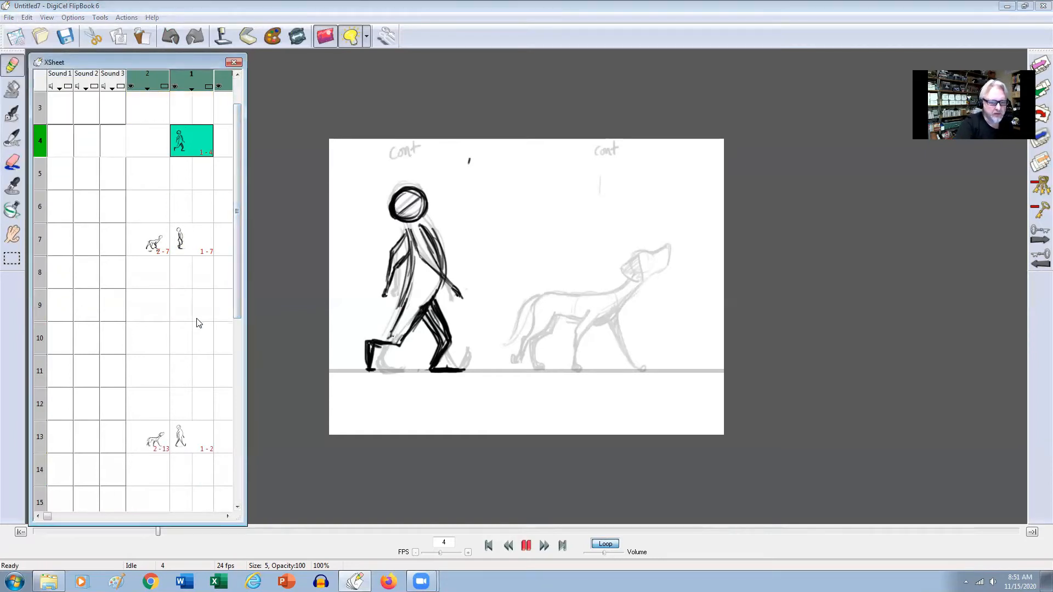
pyautogui.click(199, 305)
pyautogui.click(26, 17)
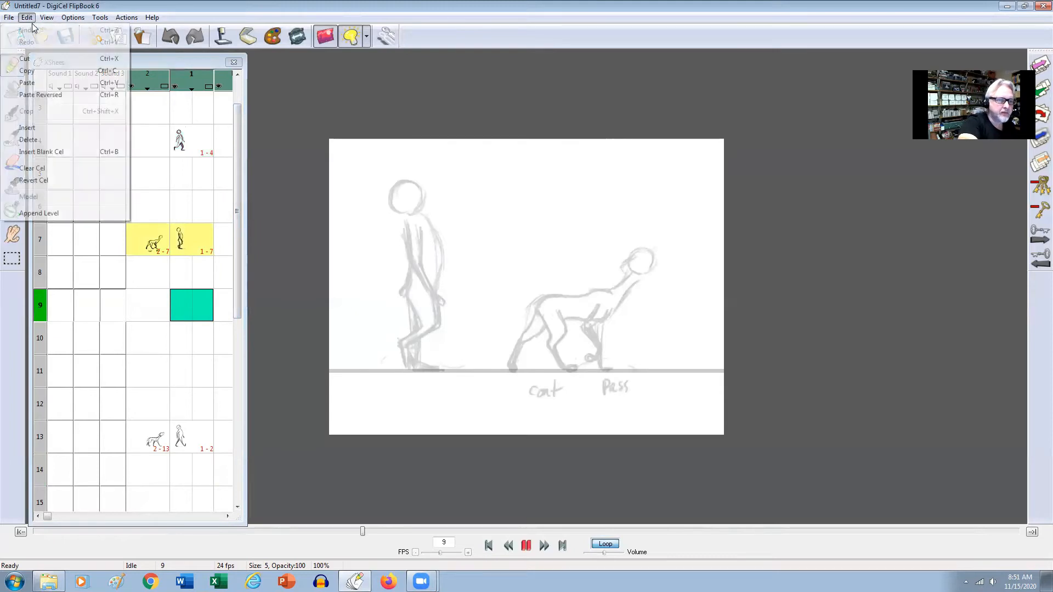
pyautogui.click(41, 83)
# Trace the man's legs on frame 10 over the frame 9 reference, with the near and far legs swapped.
pyautogui.click(197, 351)
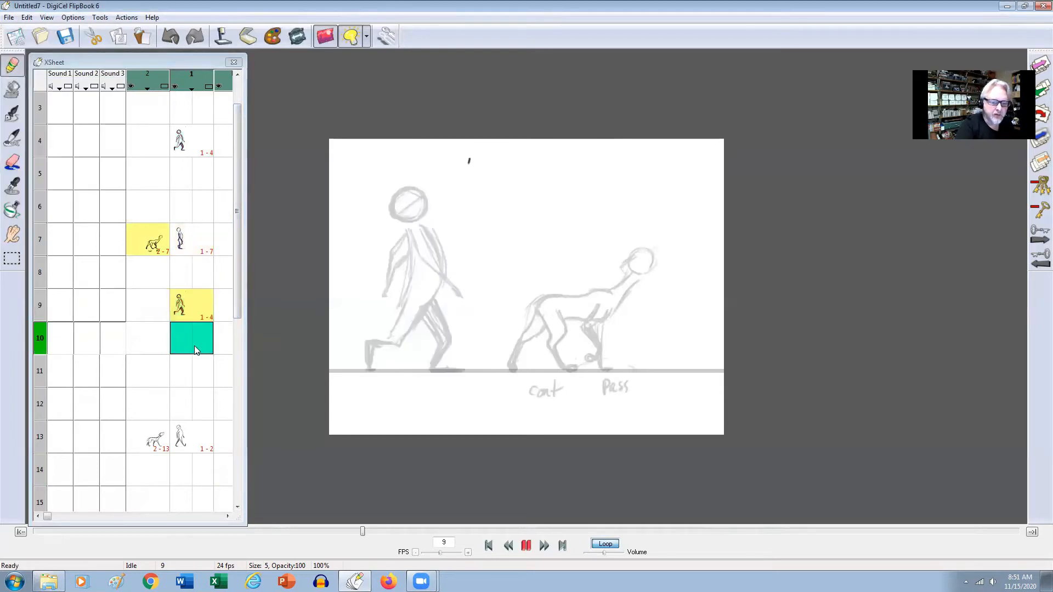
pyautogui.moveTo(414, 269)
pyautogui.mouseDown()
pyautogui.moveTo(407, 308)
pyautogui.moveTo(431, 336)
pyautogui.moveTo(421, 319)
pyautogui.moveTo(436, 335)
pyautogui.mouseUp()
pyautogui.moveTo(427, 291); pyautogui.dragTo(442, 330)
pyautogui.moveTo(432, 301)
pyautogui.mouseDown()
pyautogui.moveTo(448, 345)
pyautogui.moveTo(437, 340)
pyautogui.moveTo(433, 363)
pyautogui.moveTo(453, 346)
pyautogui.moveTo(445, 367)
pyautogui.moveTo(432, 366)
pyautogui.moveTo(456, 367)
pyautogui.moveTo(432, 373)
pyautogui.moveTo(460, 371)
pyautogui.mouseUp()
pyautogui.press('Up')
pyautogui.press('Down')
pyautogui.moveTo(407, 312)
pyautogui.mouseDown()
pyautogui.moveTo(423, 336)
pyautogui.moveTo(368, 344)
pyautogui.moveTo(366, 371)
pyautogui.moveTo(416, 322)
pyautogui.mouseUp()
pyautogui.press('Up')
pyautogui.press('Down')
pyautogui.press('Up')
pyautogui.press('Down')
# Draw the man's back line from hip to shoulder on frame 10, checking it against the frame 9 reference.
pyautogui.moveTo(407, 301); pyautogui.dragTo(411, 230)
pyautogui.press('Up')
pyautogui.press('Down')
pyautogui.press('Up')
pyautogui.press('Down')
pyautogui.press('Up')
pyautogui.press('Down')
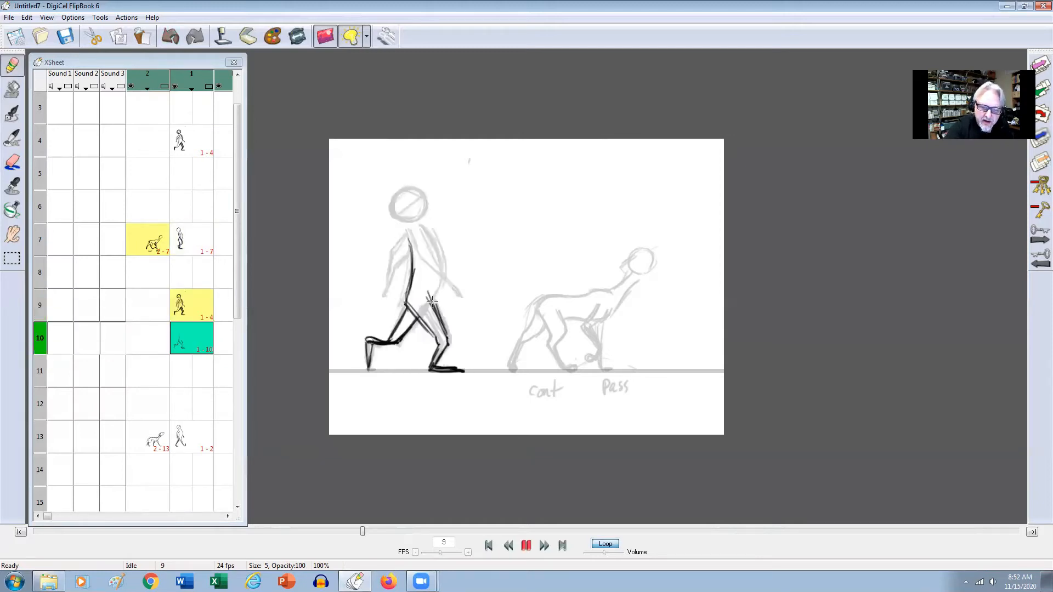
# Draw the man's chest and belly line and forward arm on frame 10, tracing the frame 9 reference.
pyautogui.press('Up')
pyautogui.press('Up')
pyautogui.press('Down')
pyautogui.press('Down')
pyautogui.press('Down')
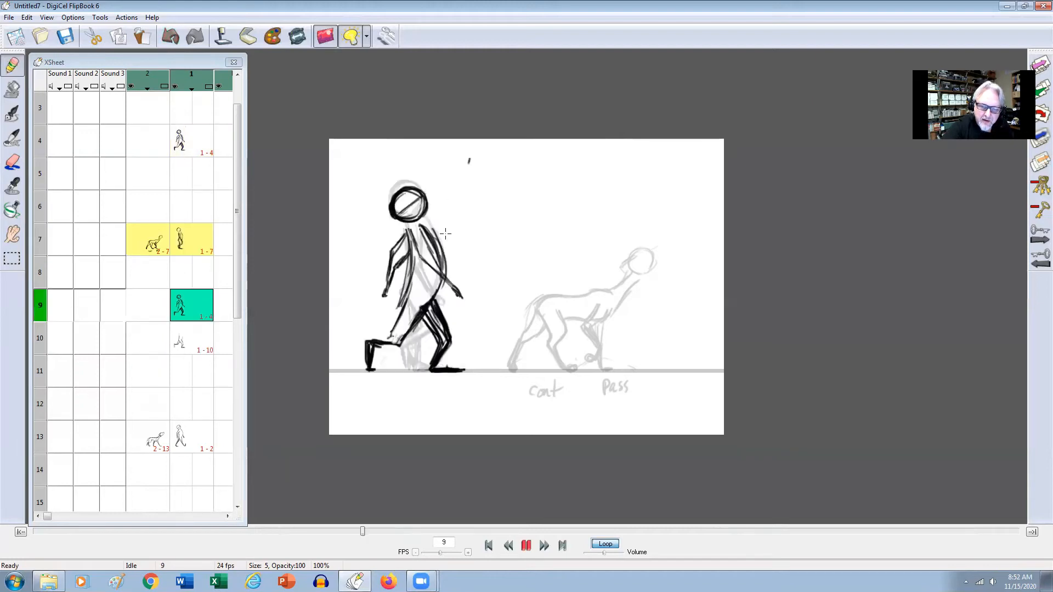
pyautogui.moveTo(412, 235); pyautogui.dragTo(436, 276)
pyautogui.press('Up')
pyautogui.press('Down')
pyautogui.moveTo(424, 225)
pyautogui.mouseDown()
pyautogui.moveTo(439, 277)
pyautogui.moveTo(460, 298)
pyautogui.mouseUp()
pyautogui.moveTo(437, 251); pyautogui.dragTo(449, 278)
pyautogui.press('Up')
pyautogui.press('Down')
# Erase the forward arm's line across the man's torso on frame 10 and draw his rear arm.
pyautogui.press('e')
pyautogui.moveTo(414, 240); pyautogui.dragTo(436, 279)
pyautogui.press('Up')
pyautogui.press('Down')
pyautogui.press('e')
pyautogui.moveTo(411, 228)
pyautogui.mouseDown()
pyautogui.moveTo(417, 242)
pyautogui.moveTo(402, 258)
pyautogui.moveTo(391, 248)
pyautogui.moveTo(388, 277)
pyautogui.moveTo(405, 255)
pyautogui.moveTo(383, 292)
pyautogui.mouseUp()
pyautogui.press('Up')
pyautogui.press('Down')
pyautogui.moveTo(425, 226); pyautogui.dragTo(437, 252)
pyautogui.press('Up')
# Draw the man's round head on frame 10, checking it against the frame 9 reference.
pyautogui.press('Down')
pyautogui.moveTo(402, 193)
pyautogui.mouseDown()
pyautogui.moveTo(412, 222)
pyautogui.moveTo(410, 190)
pyautogui.moveTo(391, 203)
pyautogui.moveTo(424, 202)
pyautogui.moveTo(425, 193)
pyautogui.moveTo(395, 208)
pyautogui.moveTo(397, 192)
pyautogui.moveTo(421, 219)
pyautogui.moveTo(423, 192)
pyautogui.moveTo(393, 214)
pyautogui.mouseUp()
pyautogui.moveTo(397, 214); pyautogui.dragTo(423, 196)
pyautogui.press('Up')
pyautogui.press('Down')
pyautogui.press('Up')
pyautogui.press('Down')
# Cut the tracing reference out of frame 9 and return to the man's drawing on frame 10.
pyautogui.click(185, 306)
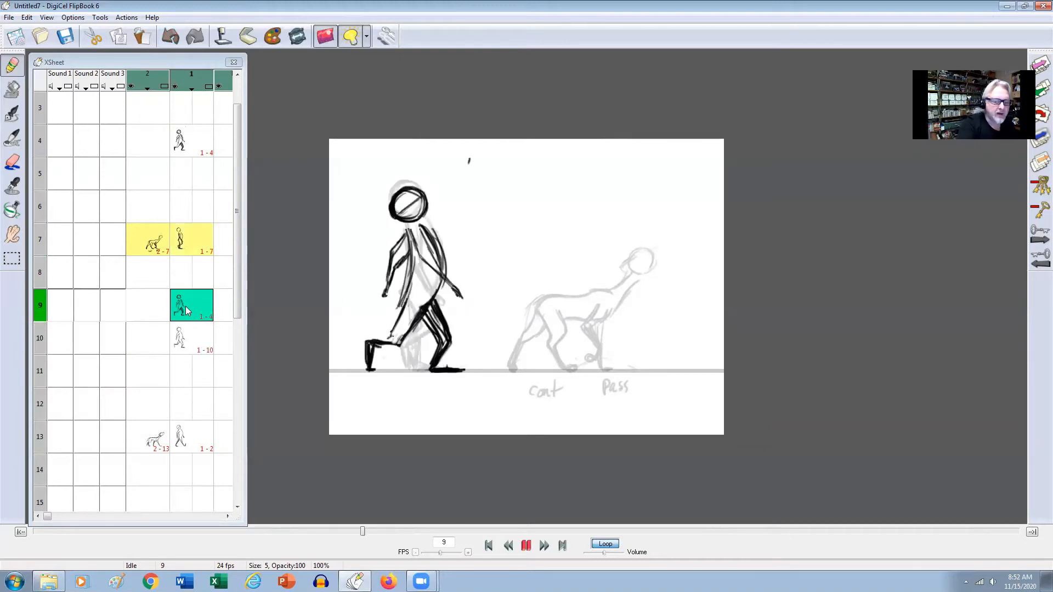
pyautogui.click(27, 18)
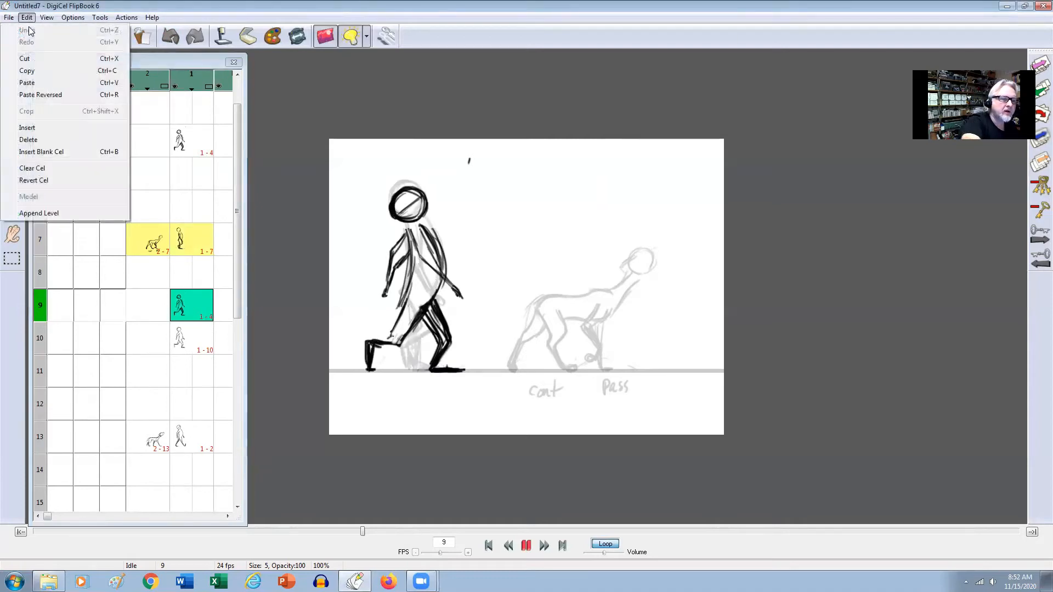
pyautogui.click(31, 59)
pyautogui.click(191, 340)
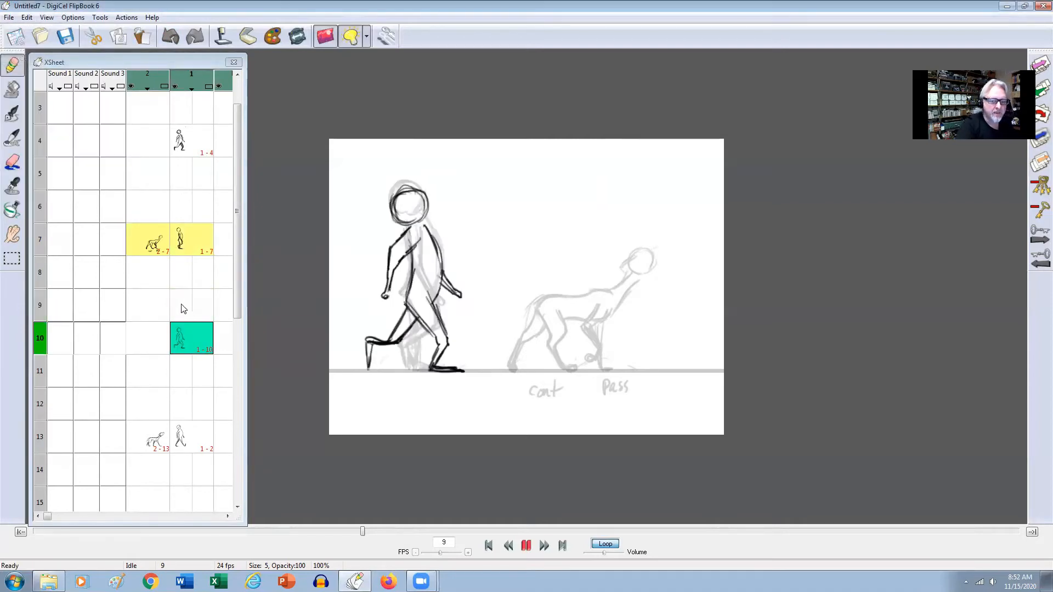
# Add blank dog cels on frames 4 and 10 and enable the next drawing in the light box.
pyautogui.click(147, 337)
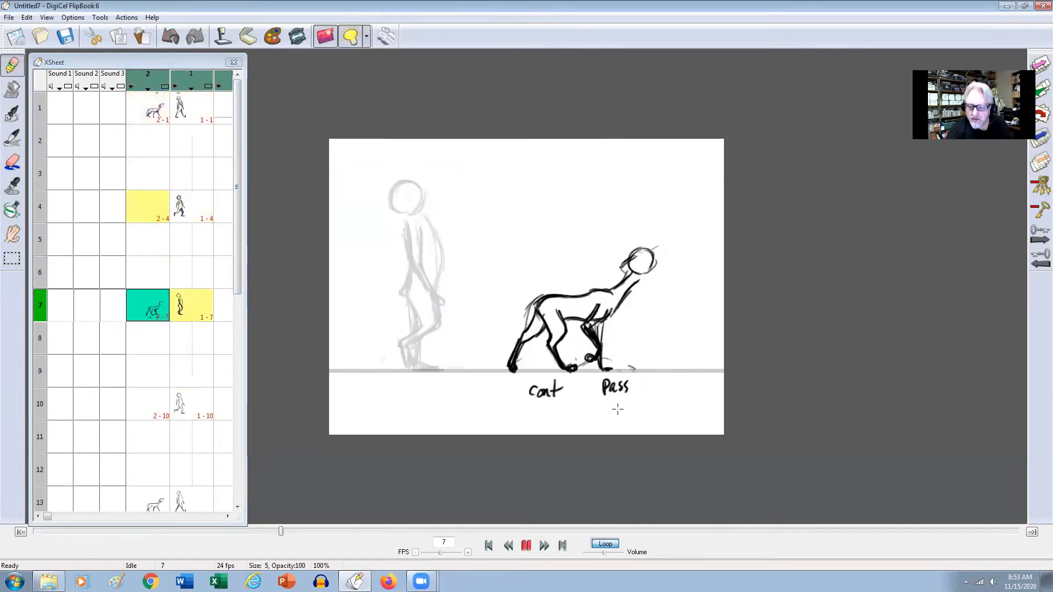
pyautogui.click(366, 37)
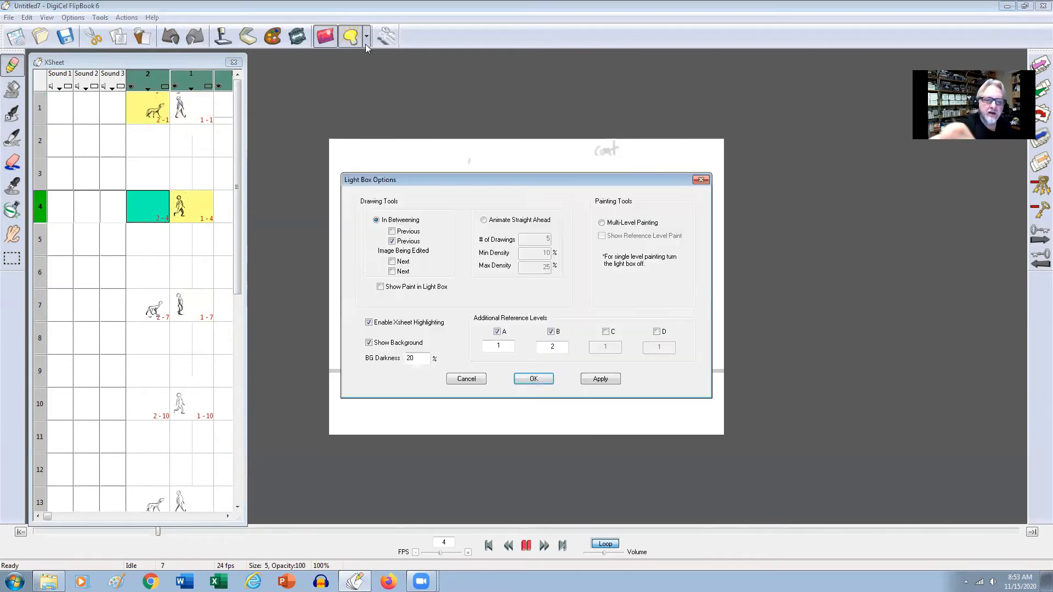
pyautogui.click(546, 379)
# Mark the dog's front and rear paw positions on the ground line on frame 4, comparing with frame 1.
pyautogui.click(623, 370)
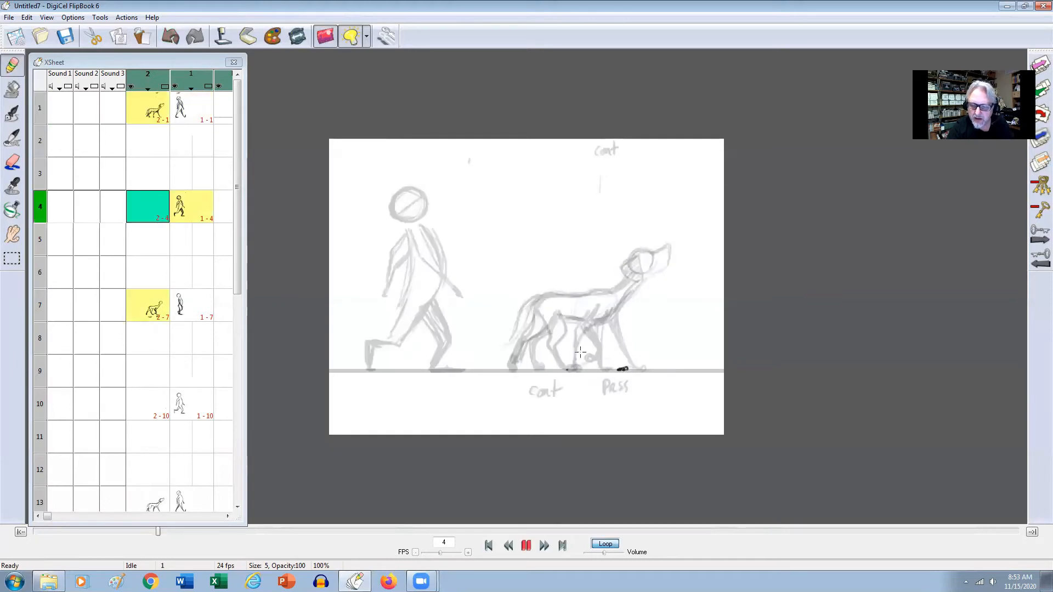
pyautogui.moveTo(564, 348); pyautogui.dragTo(558, 366)
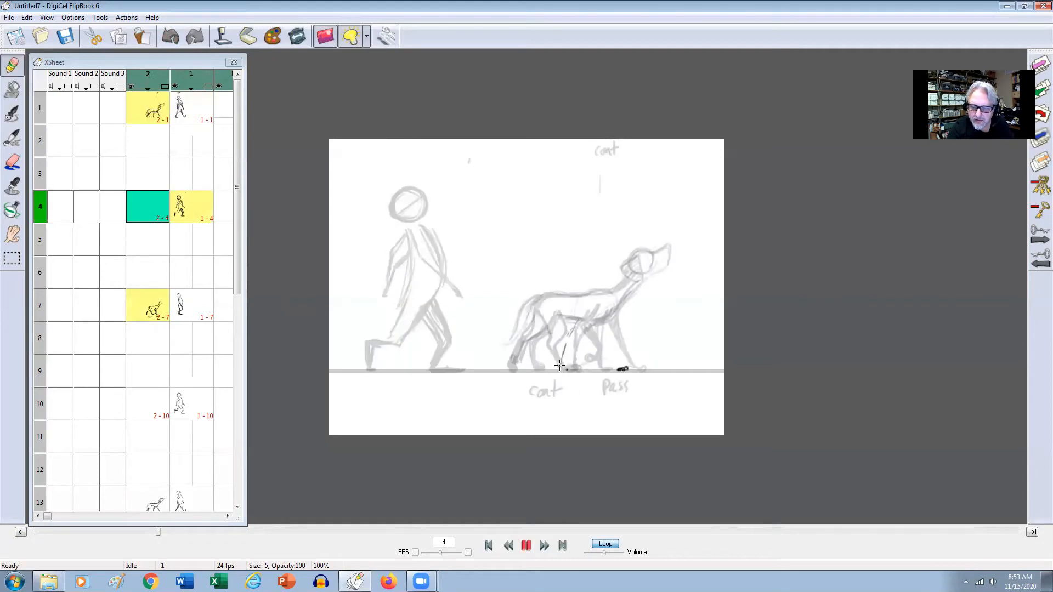
pyautogui.moveTo(563, 368); pyautogui.dragTo(562, 362)
pyautogui.press('Left')
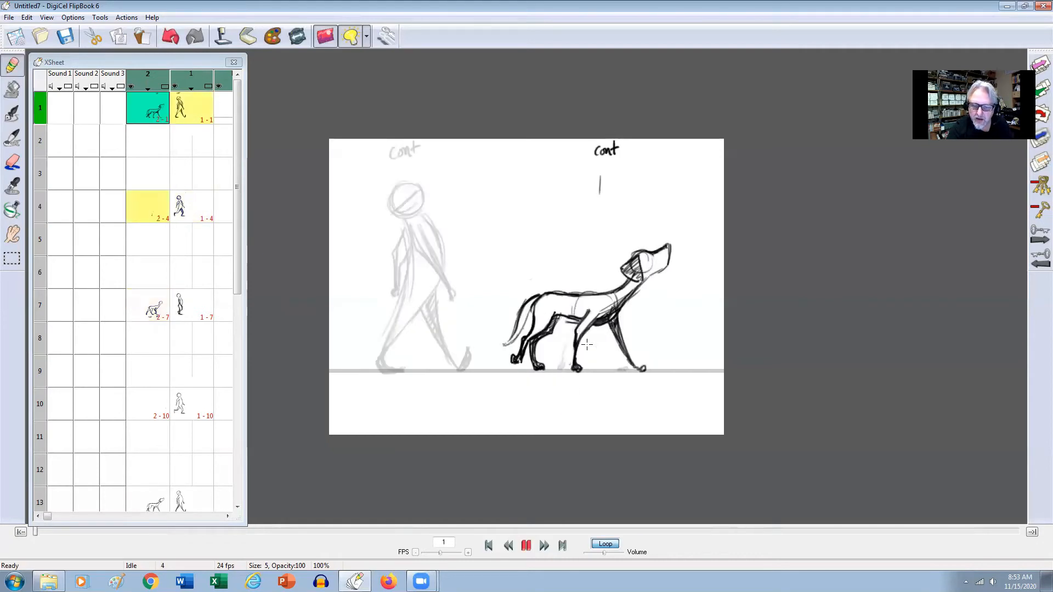
pyautogui.press('Right')
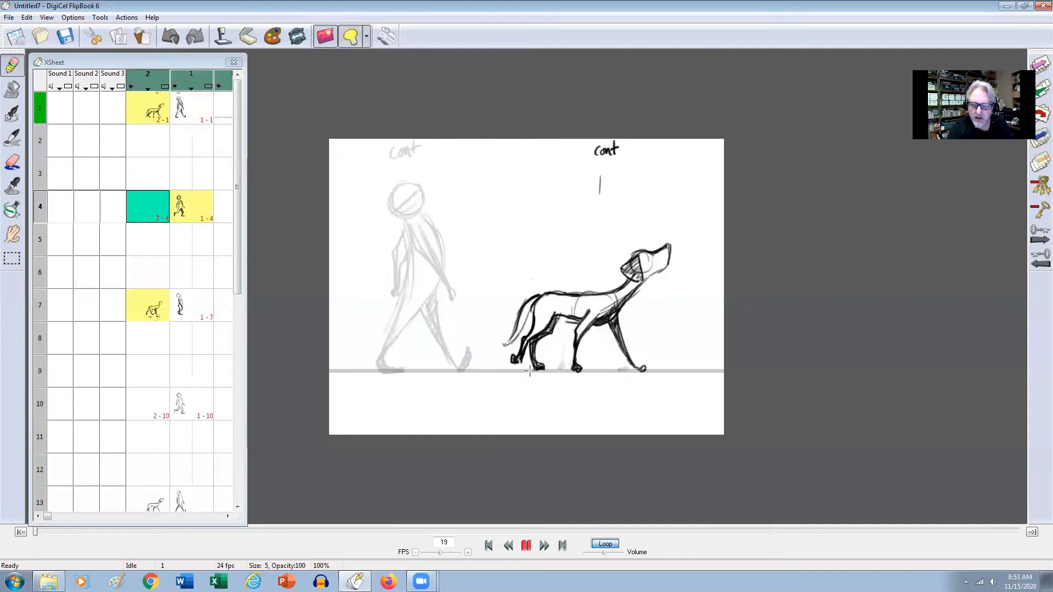
pyautogui.click(501, 368)
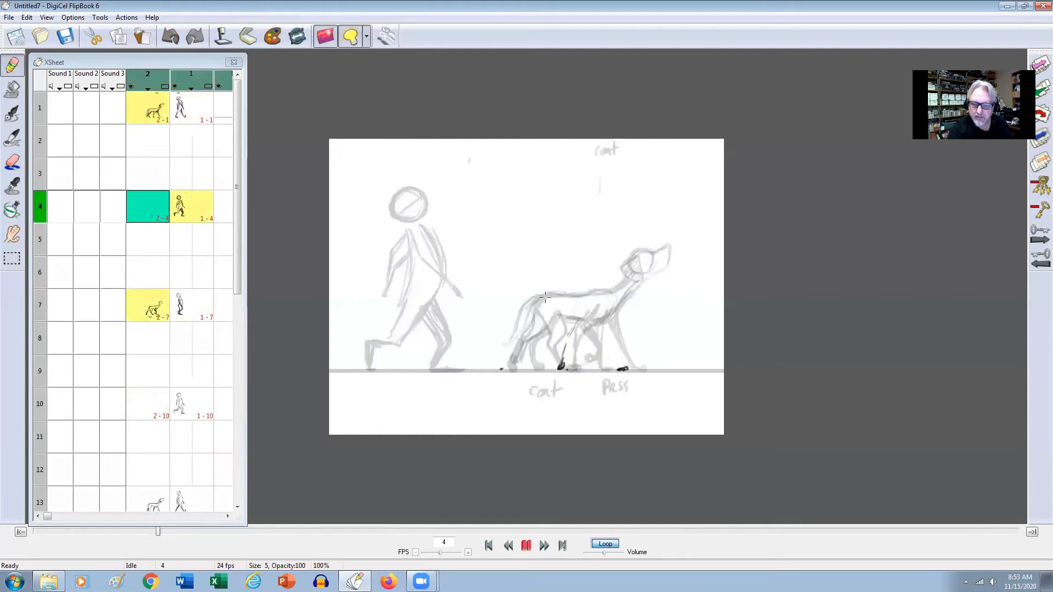
# Limit the light box to the previous drawing and label the dog's frame 4 "Sq" with an arrow towards the man.
pyautogui.click(366, 37)
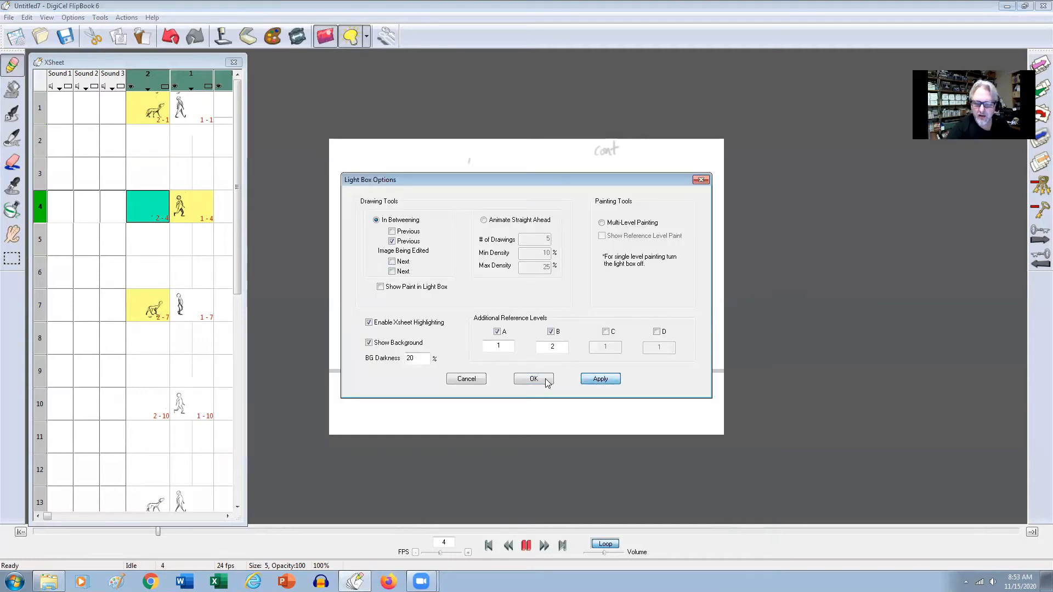
pyautogui.click(543, 379)
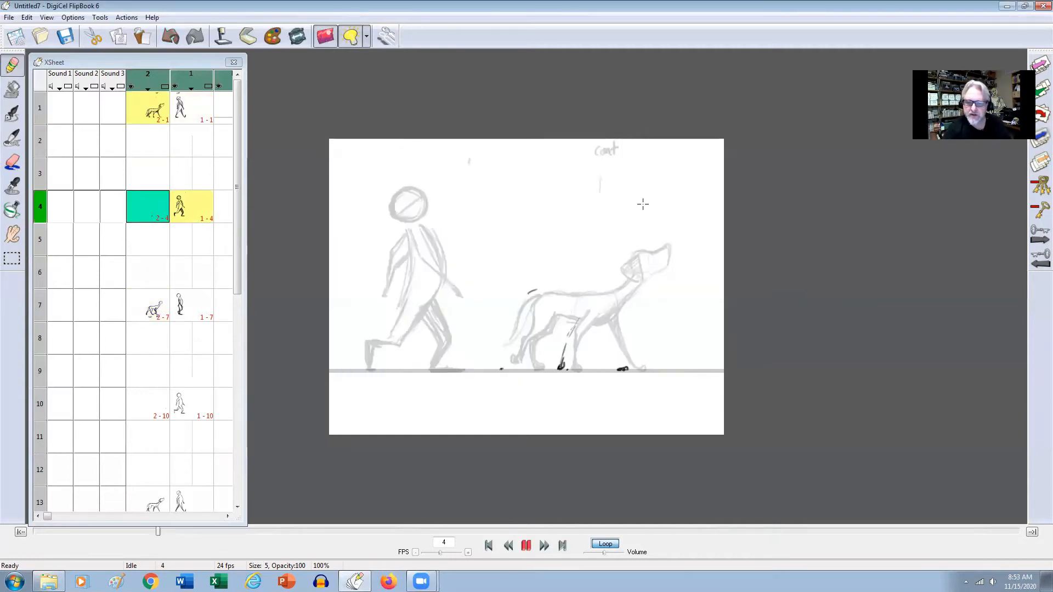
pyautogui.moveTo(607, 159)
pyautogui.mouseDown()
pyautogui.moveTo(601, 171)
pyautogui.moveTo(614, 173)
pyautogui.mouseUp()
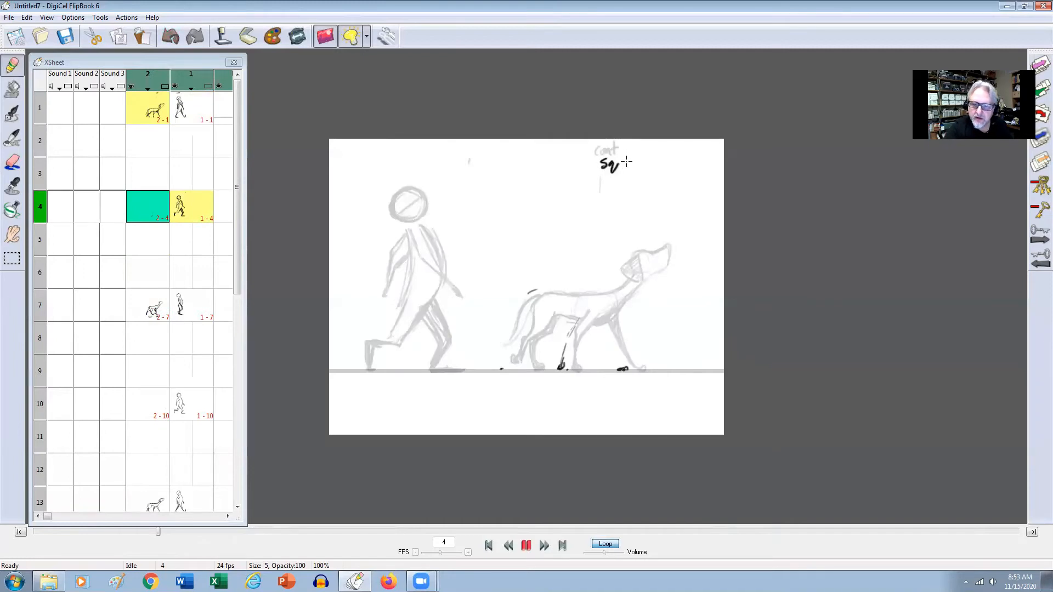
pyautogui.moveTo(554, 202); pyautogui.dragTo(569, 210)
pyautogui.moveTo(520, 192)
pyautogui.mouseDown()
pyautogui.moveTo(452, 212)
pyautogui.moveTo(458, 218)
pyautogui.mouseUp()
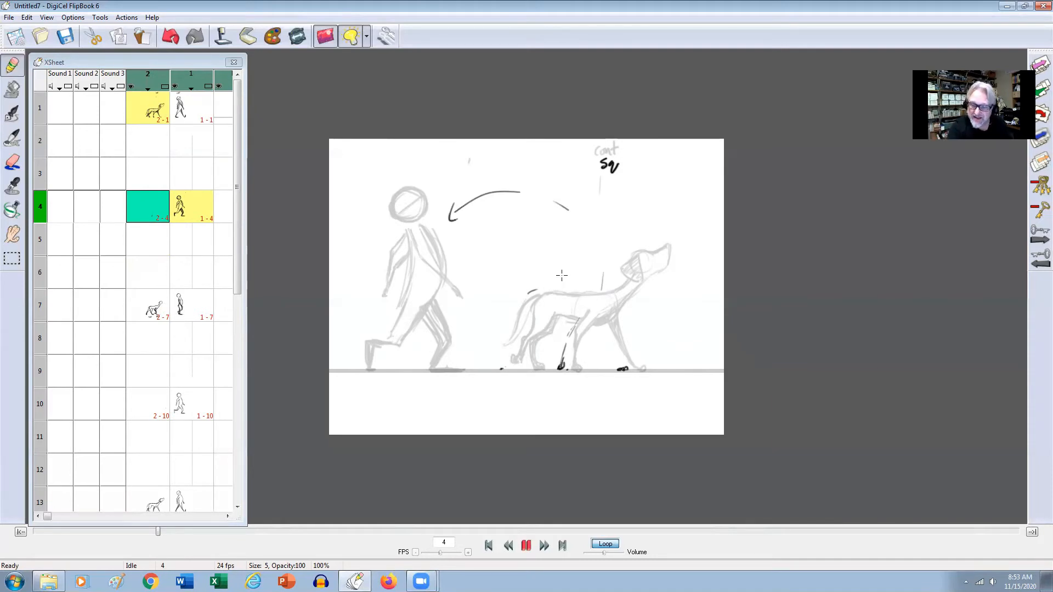
# Mark the dog's trailing hind paw on the ground line on frame 4, flipping through the neighbouring poses for comparison.
pyautogui.press('Up')
pyautogui.press('Down')
pyautogui.press('Down')
pyautogui.press('Up')
pyautogui.press('Up')
pyautogui.press('Down')
pyautogui.press('Down')
pyautogui.press('Down')
pyautogui.press('Up')
pyautogui.press('Up')
pyautogui.press('Up')
pyautogui.press('Down')
pyautogui.press('Down')
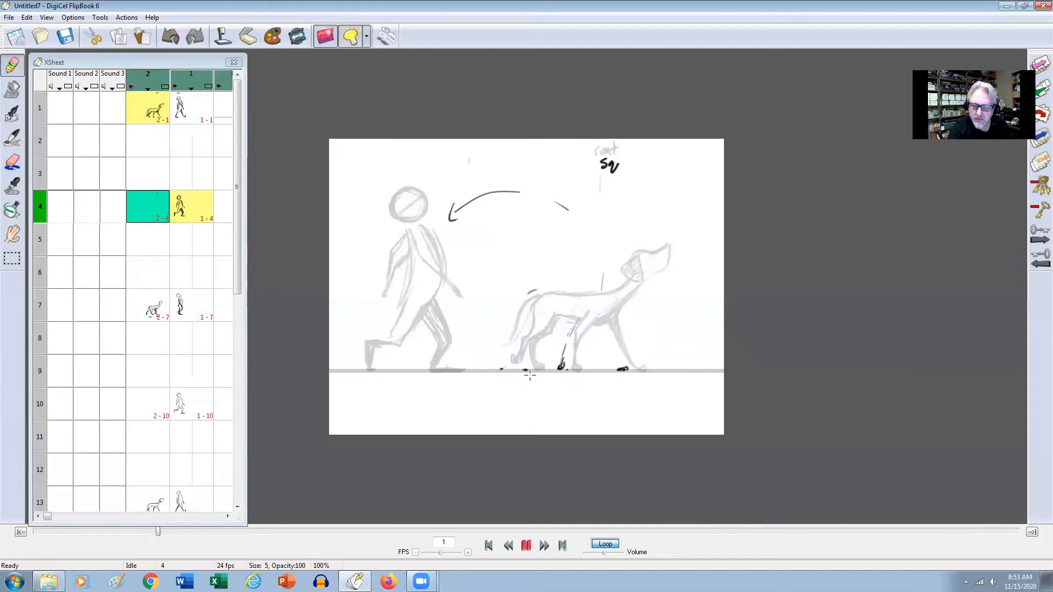
# Draw the lower part of the dog's trailing hind leg on frame 4, comparing it with frame 1.
pyautogui.press('Up')
pyautogui.press('Up')
pyautogui.press('Down')
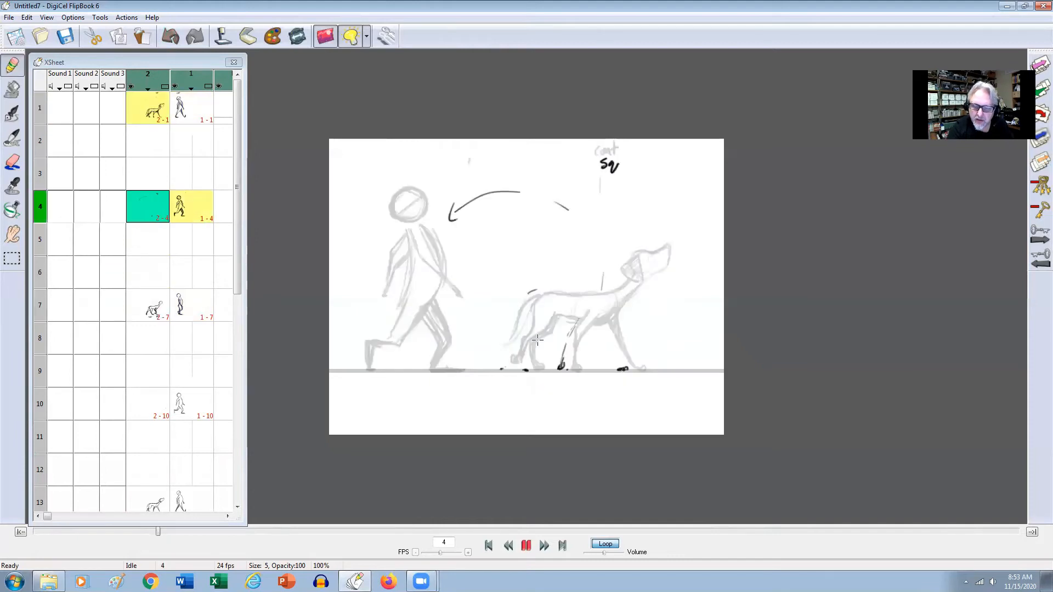
pyautogui.moveTo(523, 354)
pyautogui.mouseDown()
pyautogui.moveTo(525, 371)
pyautogui.moveTo(520, 344)
pyautogui.moveTo(539, 328)
pyautogui.mouseUp()
pyautogui.moveTo(530, 331); pyautogui.dragTo(525, 367)
# Draw the raised top of the dog's hips on frame 4, comparing it with the neighbouring poses.
pyautogui.press('Up')
pyautogui.press('Down')
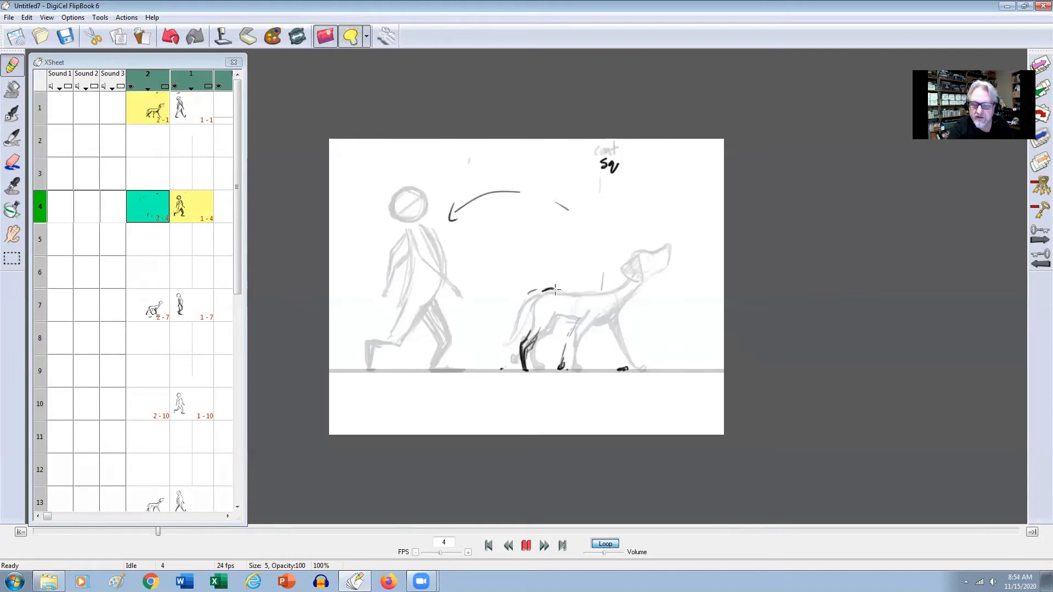
pyautogui.moveTo(554, 291); pyautogui.dragTo(556, 288)
pyautogui.press('Down')
pyautogui.press('Up')
pyautogui.press('Down')
pyautogui.press('Up')
pyautogui.press('Up')
pyautogui.press('Down')
pyautogui.press('Up')
pyautogui.press('Up')
pyautogui.press('Down')
pyautogui.press('Down')
pyautogui.press('Up')
pyautogui.press('Down')
pyautogui.press('Down')
pyautogui.press('Up')
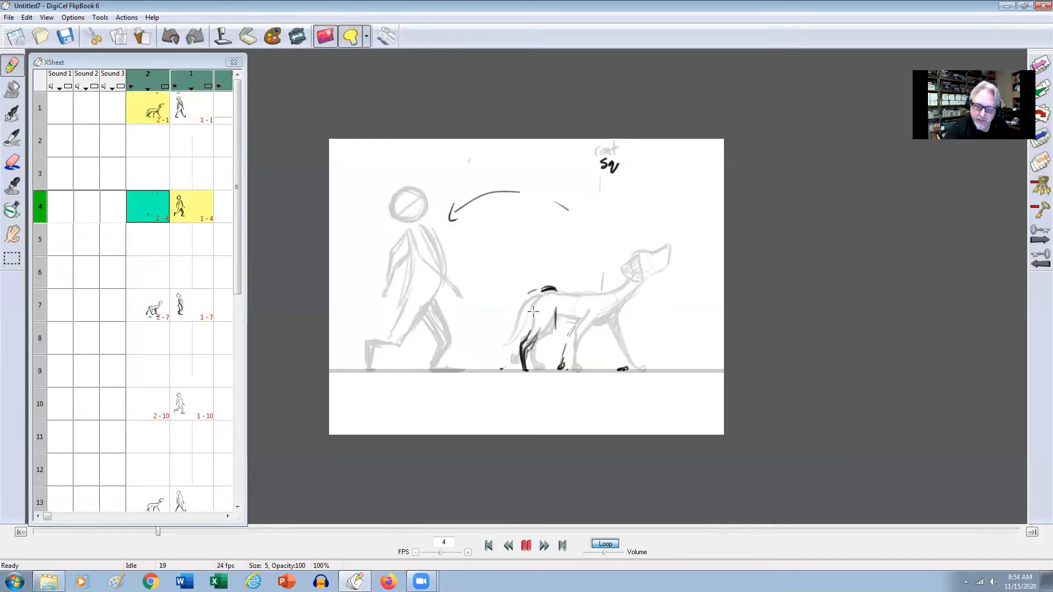
pyautogui.press('Up')
pyautogui.press('Down')
# Sketch the dog's forward-swinging hind leg from thigh to paw on frame 4.
pyautogui.moveTo(556, 307); pyautogui.dragTo(549, 341)
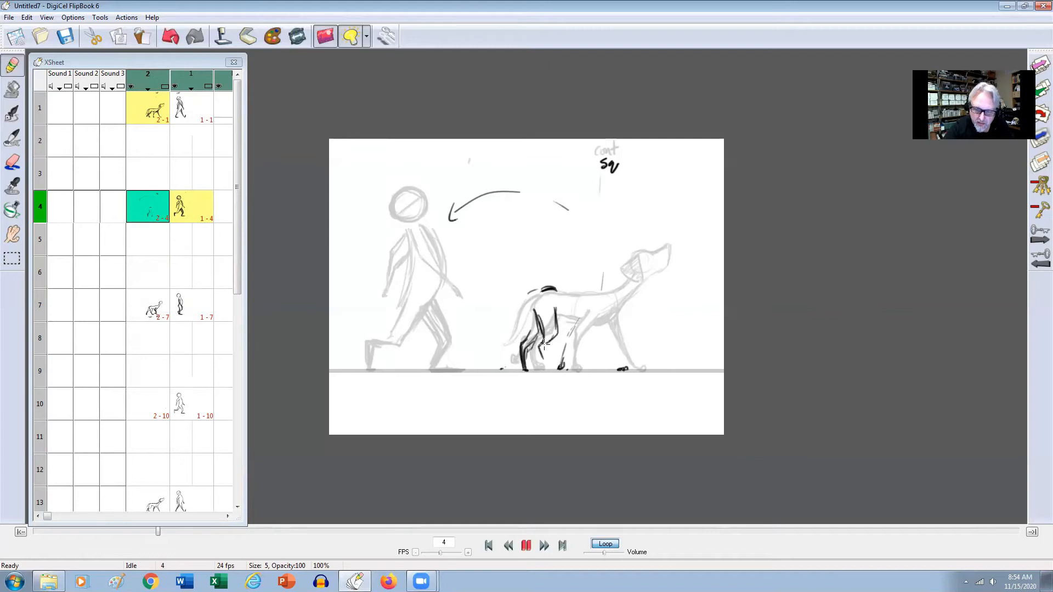
pyautogui.press('Up')
pyautogui.press('Down')
pyautogui.press('Down')
pyautogui.press('Up')
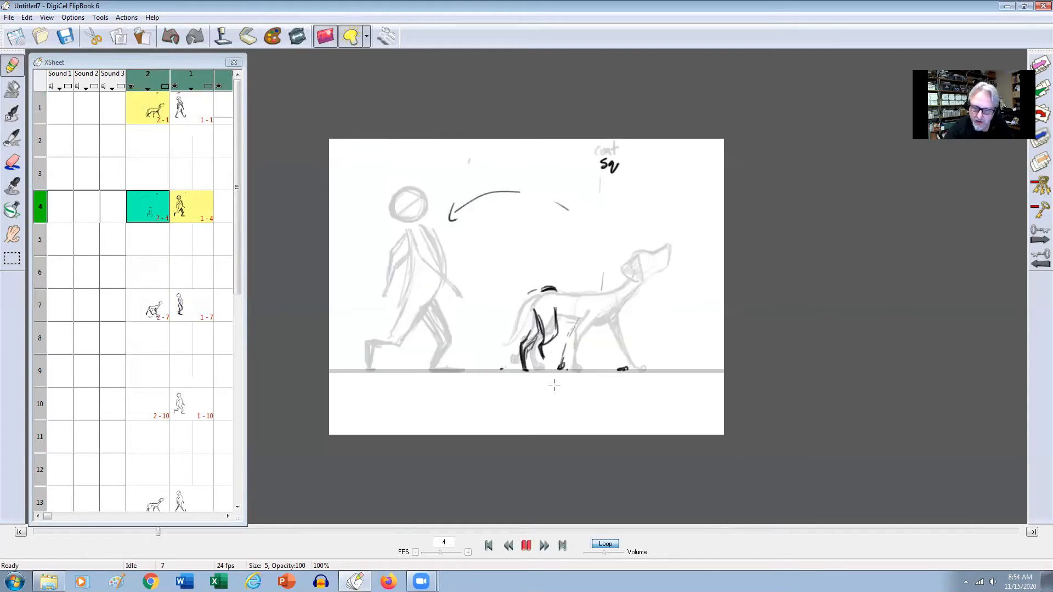
pyautogui.moveTo(555, 303); pyautogui.dragTo(554, 366)
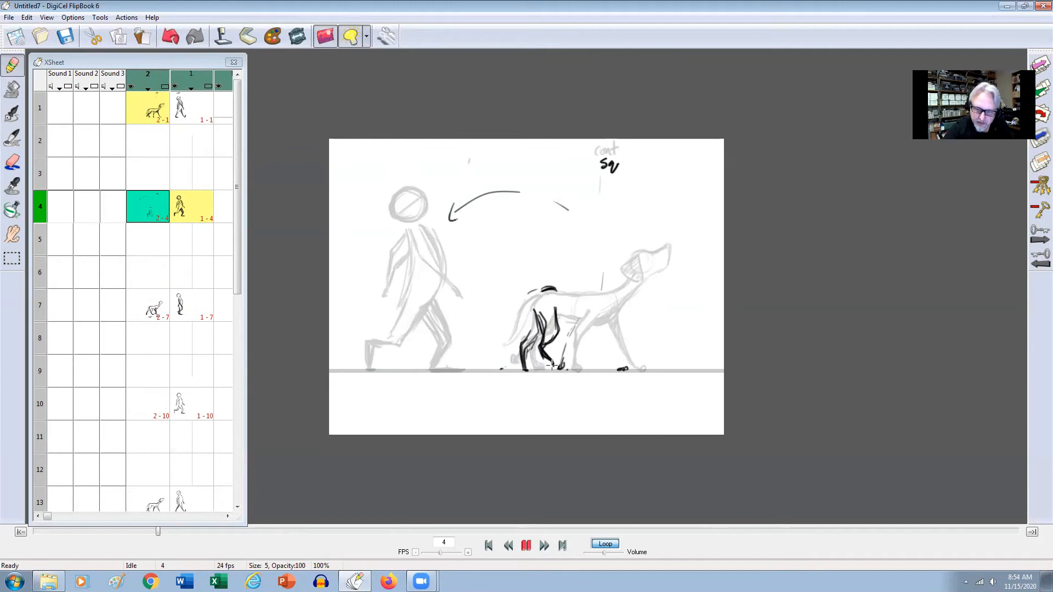
pyautogui.press('Up')
pyautogui.press('Down')
pyautogui.press('Down')
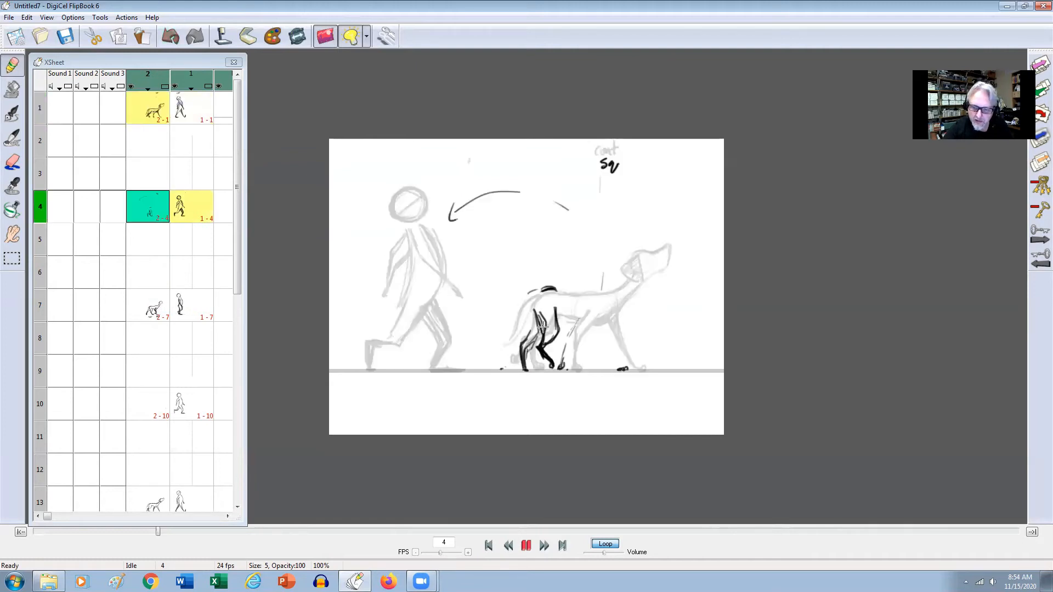
pyautogui.press('Up')
# Erase the forward hind leg on the dog's frame 4 drawing and redraw it slightly higher with a bent hock.
pyautogui.press('e')
pyautogui.moveTo(540, 353); pyautogui.dragTo(539, 343)
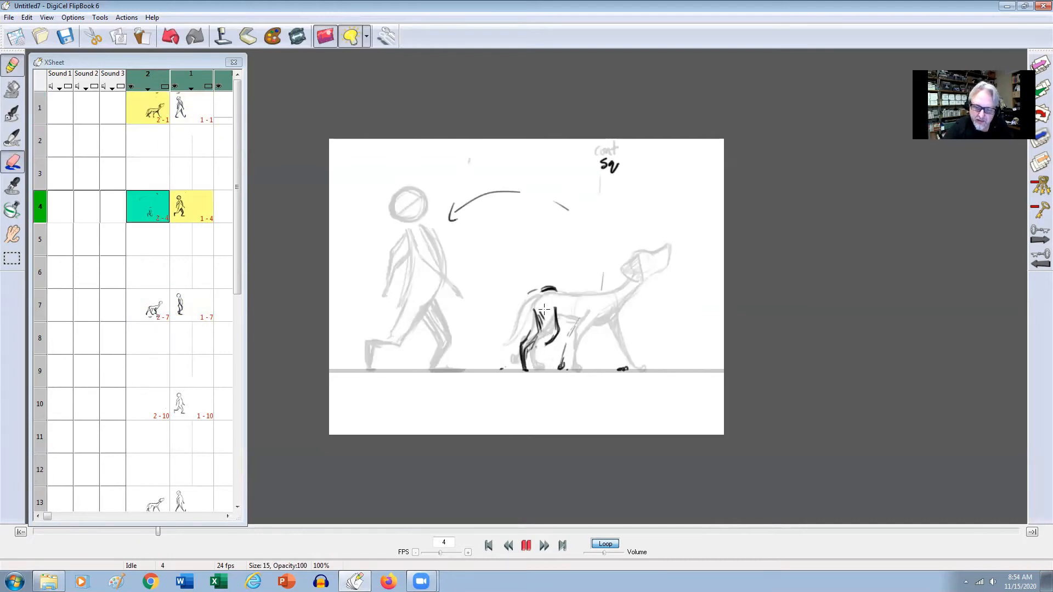
pyautogui.moveTo(559, 305); pyautogui.dragTo(560, 337)
pyautogui.press('Up')
pyautogui.press('Down')
pyautogui.press('e')
pyautogui.press('Up')
pyautogui.press('Down')
pyautogui.moveTo(556, 308); pyautogui.dragTo(545, 346)
pyautogui.press('Up')
pyautogui.press('Down')
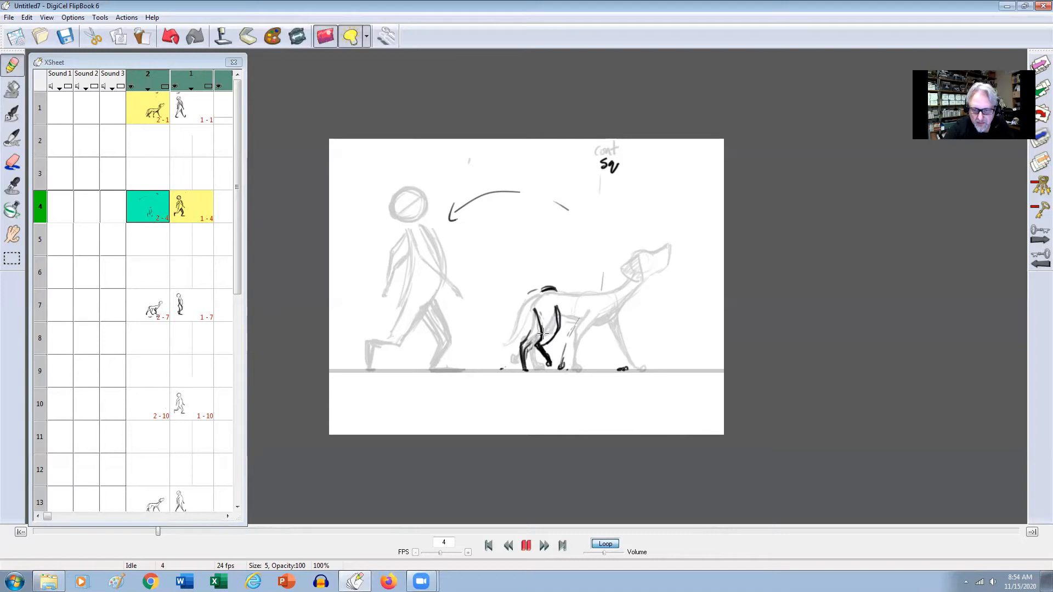
# Thicken and shade the thigh of the dog's forward hind leg on frame 4, checking it against frame 1.
pyautogui.moveTo(556, 306); pyautogui.dragTo(554, 333)
pyautogui.press('Up')
pyautogui.press('Down')
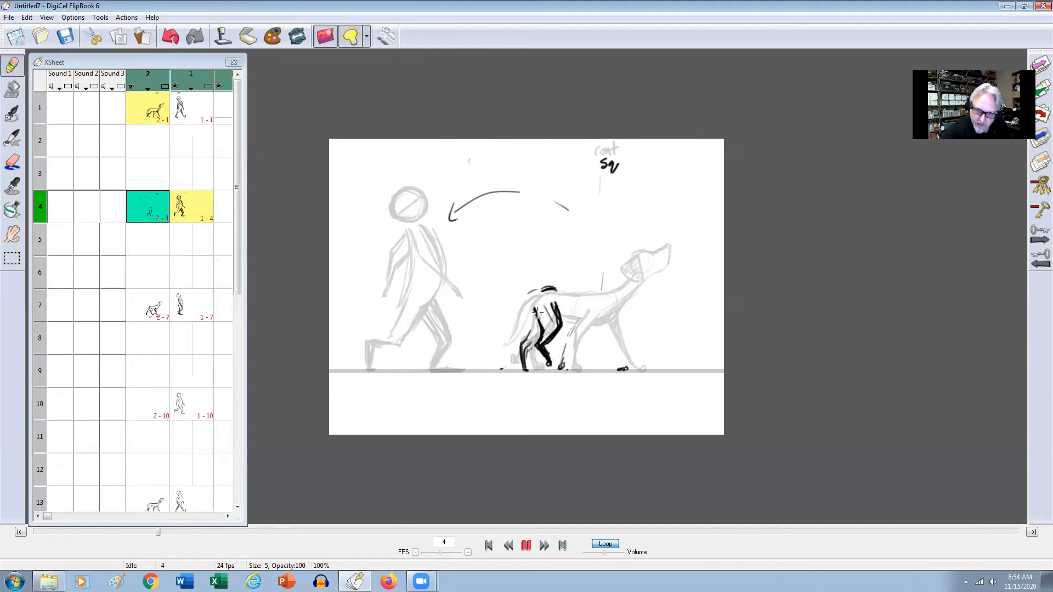
pyautogui.press('Up')
pyautogui.press('Down')
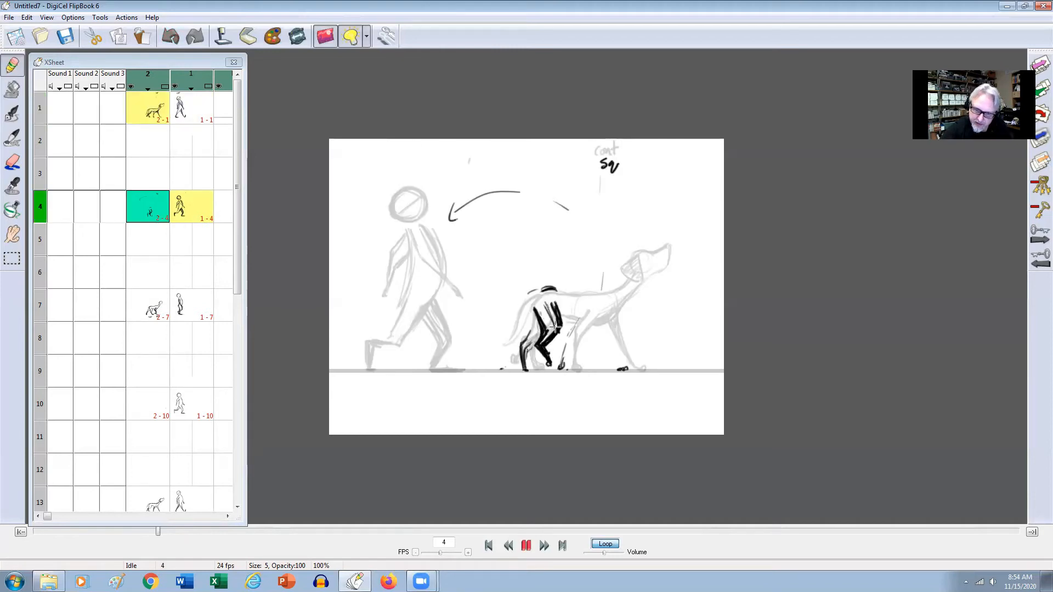
pyautogui.press('Up')
pyautogui.press('Down')
pyautogui.press('Down')
pyautogui.press('Up')
pyautogui.press('Up')
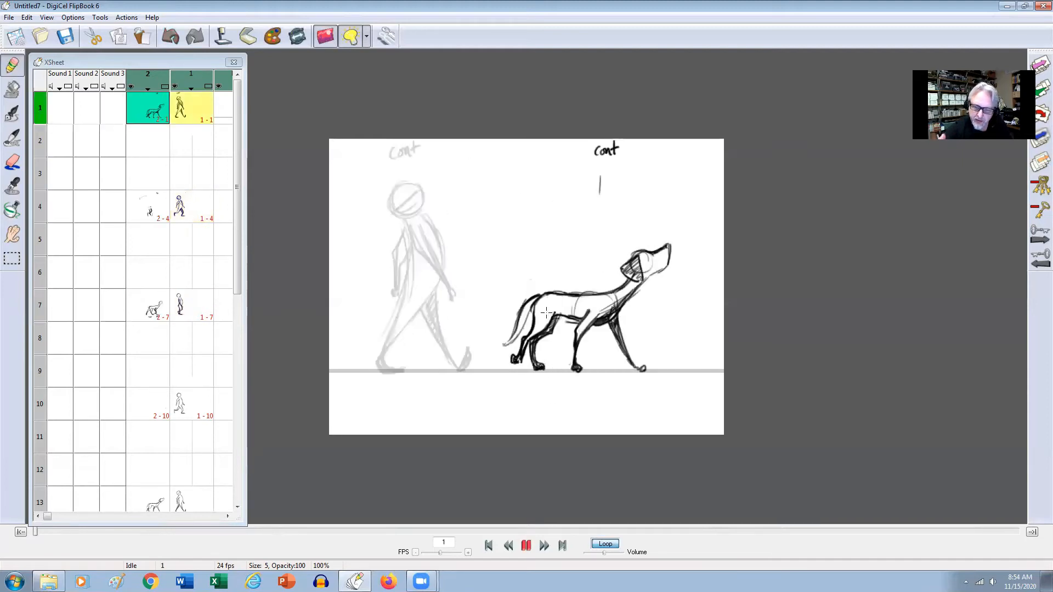
pyautogui.press('Down')
pyautogui.moveTo(542, 304); pyautogui.dragTo(552, 326)
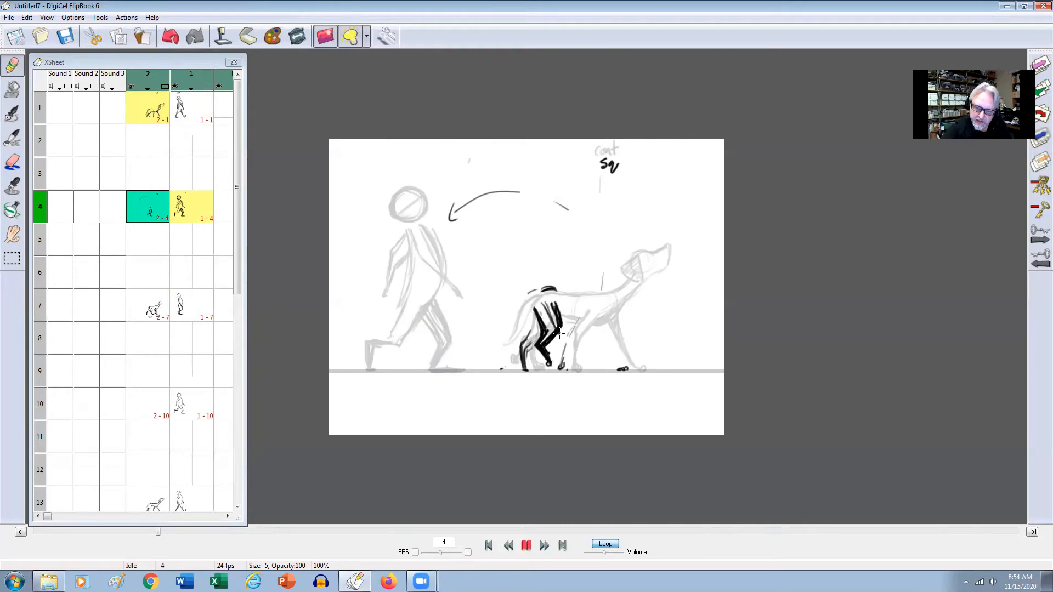
pyautogui.press('Up')
pyautogui.press('Down')
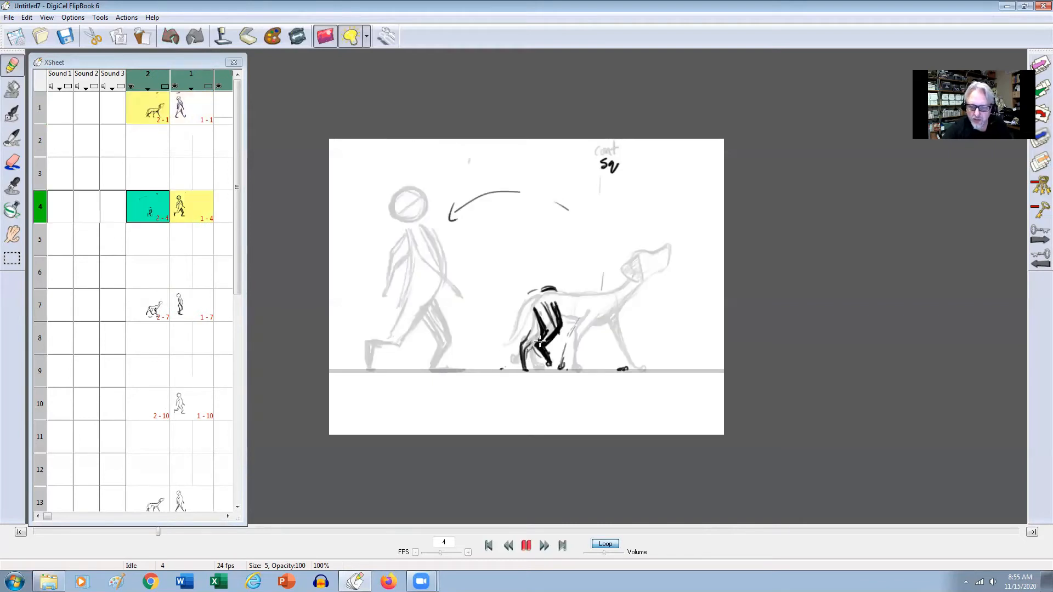
# Clean up the contour of the dog's forward hind leg around the knee on frame 4 with the eraser.
pyautogui.press('e')
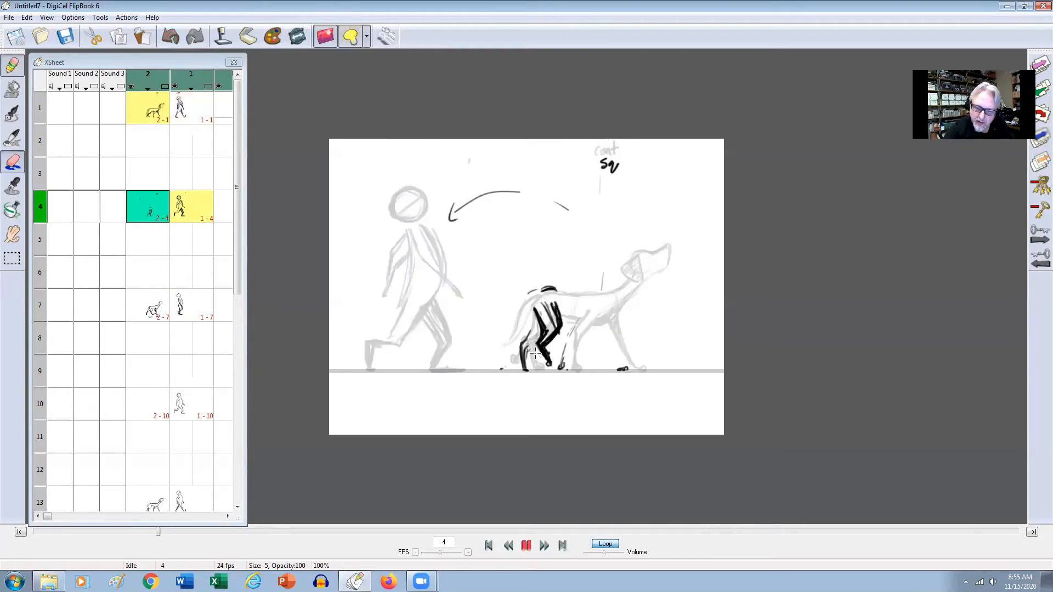
pyautogui.moveTo(553, 339); pyautogui.dragTo(563, 329)
pyautogui.press('Up')
pyautogui.press('Down')
pyautogui.press('e')
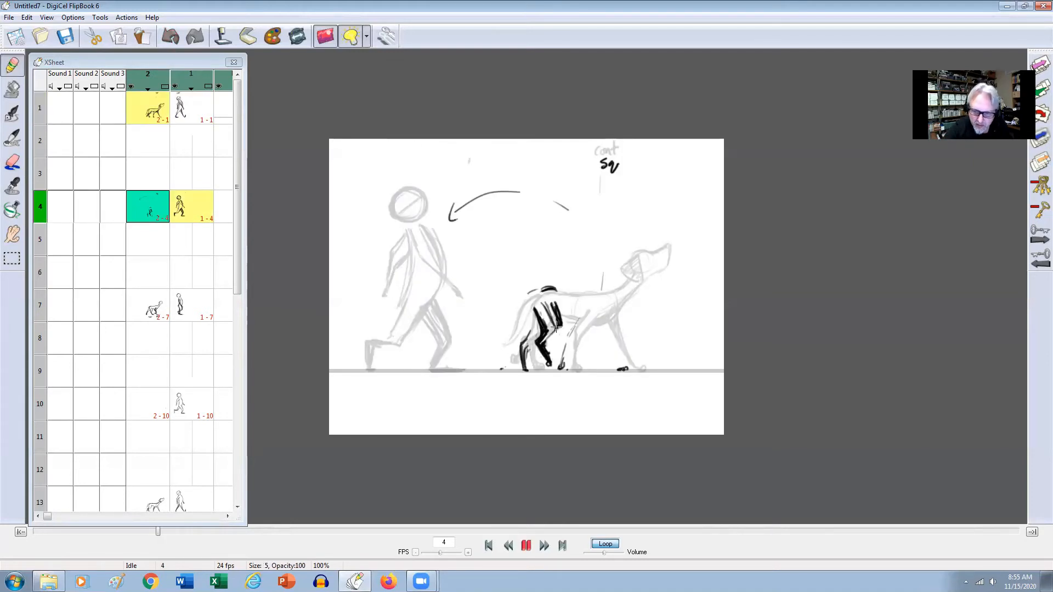
pyautogui.press('Up')
pyautogui.press('Down')
pyautogui.press('Down')
pyautogui.press('Up')
# Draw the dog's near front leg slanting back from the shoulder to the paw mark on frame 4.
pyautogui.moveTo(590, 306); pyautogui.dragTo(561, 366)
pyautogui.press('Left')
pyautogui.press('Right')
pyautogui.moveTo(586, 328); pyautogui.dragTo(565, 361)
pyautogui.press('Left')
pyautogui.press('Right')
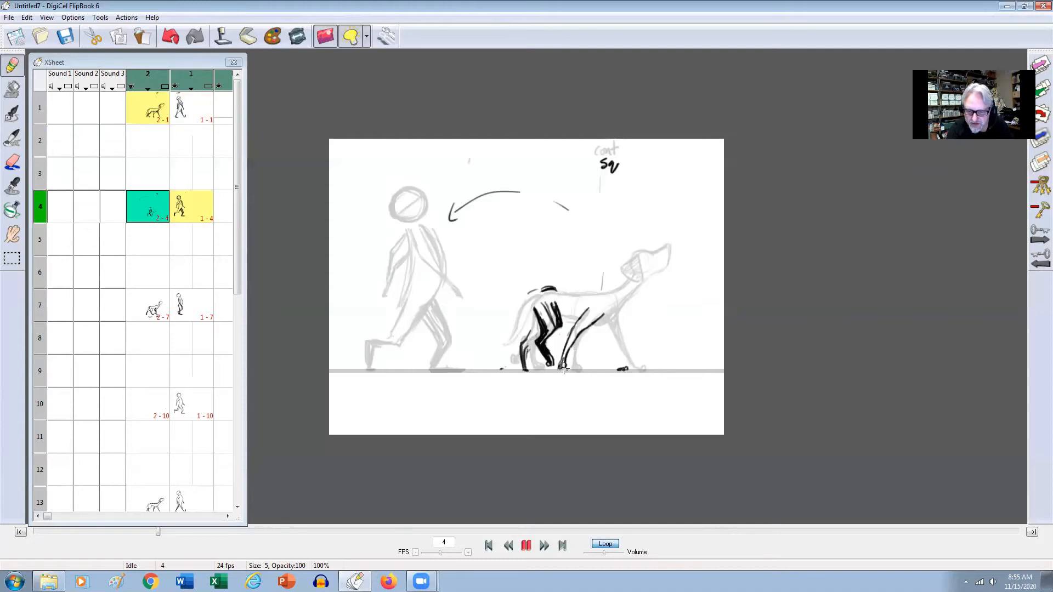
# Compare the dog's front leg and shoulder height between frames 1 and 4.
pyautogui.press('Left')
pyautogui.press('Right')
pyautogui.press('Left')
pyautogui.press('Right')
pyautogui.press('Left')
pyautogui.press('Right')
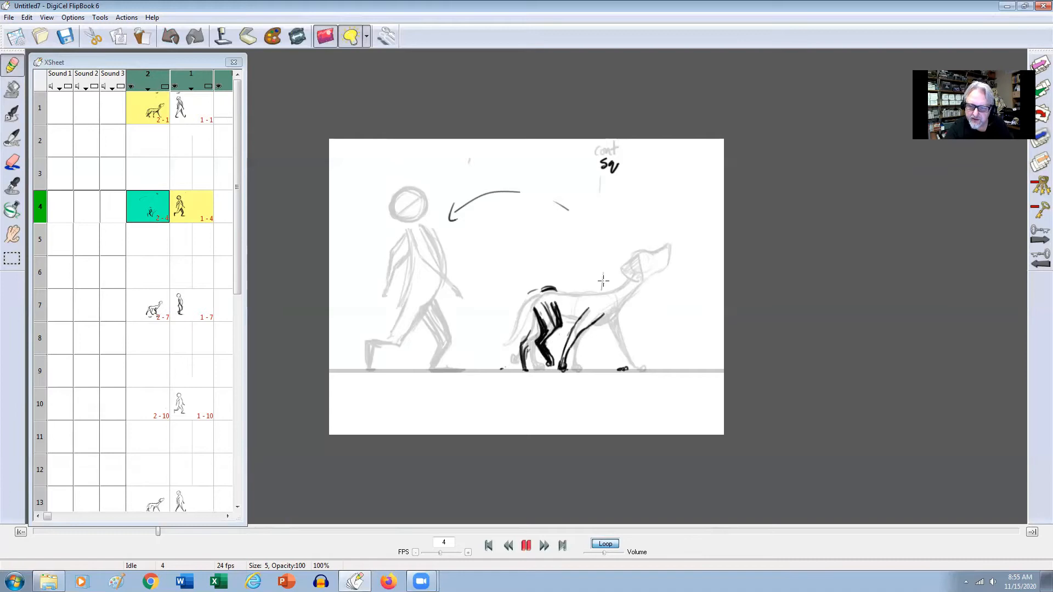
pyautogui.press('Left')
pyautogui.press('Right')
# Draw the dog's back line from the hips down to the shoulders on frame 4 and label the hips "UP".
pyautogui.moveTo(545, 288)
pyautogui.mouseDown()
pyautogui.moveTo(597, 297)
pyautogui.moveTo(546, 299)
pyautogui.moveTo(611, 297)
pyautogui.mouseUp()
pyautogui.press('Left')
pyautogui.press('Right')
pyautogui.press('Left')
pyautogui.press('Right')
pyautogui.press('Left')
pyautogui.press('Right')
pyautogui.moveTo(588, 296); pyautogui.dragTo(607, 297)
pyautogui.press('Left')
pyautogui.press('Right')
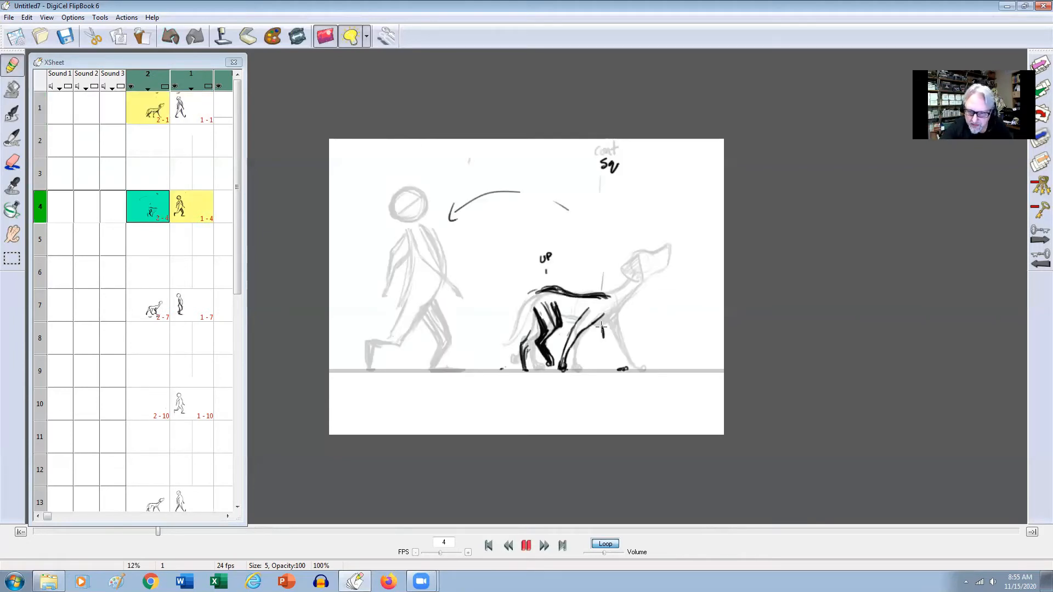
# Draw the dog's forward-reaching front leg from the chest down to the paw mark on frame 4.
pyautogui.press('Left')
pyautogui.press('Right')
pyautogui.moveTo(603, 335); pyautogui.dragTo(616, 367)
pyautogui.press('Left')
pyautogui.press('Right')
pyautogui.press('Left')
pyautogui.press('Right')
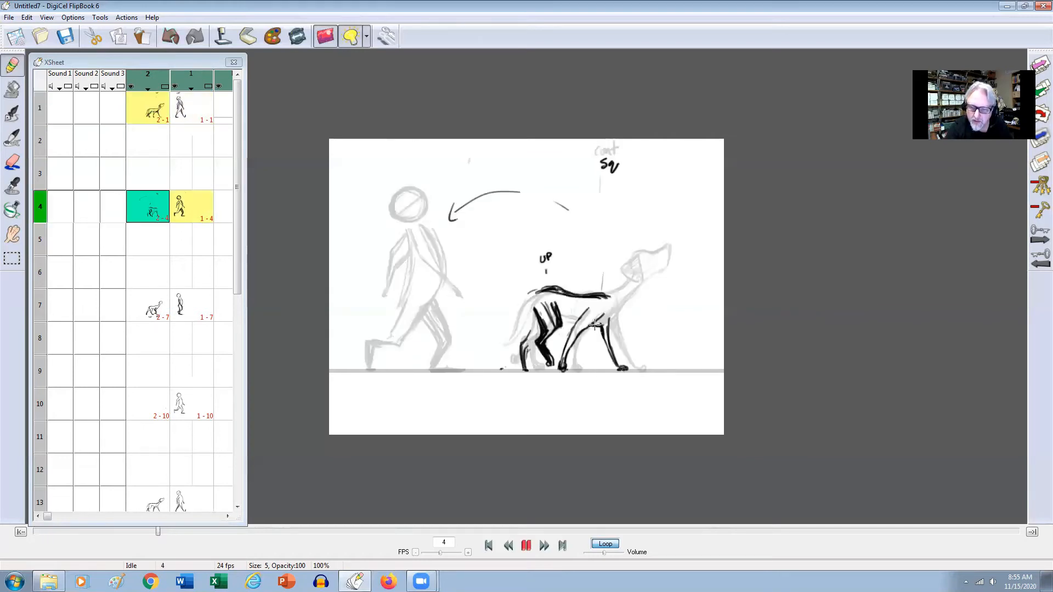
# Draw the dog's neck, round head and pointed muzzle on frame 4, checking them against frame 1.
pyautogui.press('Left')
pyautogui.press('Right')
pyautogui.moveTo(648, 254)
pyautogui.mouseDown()
pyautogui.moveTo(637, 277)
pyautogui.moveTo(652, 261)
pyautogui.moveTo(636, 275)
pyautogui.moveTo(642, 255)
pyautogui.moveTo(652, 265)
pyautogui.moveTo(621, 290)
pyautogui.moveTo(635, 277)
pyautogui.moveTo(640, 287)
pyautogui.mouseUp()
pyautogui.press('Left')
pyautogui.press('Right')
pyautogui.press('Left')
pyautogui.press('Right')
pyautogui.moveTo(670, 257); pyautogui.dragTo(652, 277)
pyautogui.press('Left')
pyautogui.press('Right')
pyautogui.press('Left')
pyautogui.press('Right')
pyautogui.press('Left')
pyautogui.press('Right')
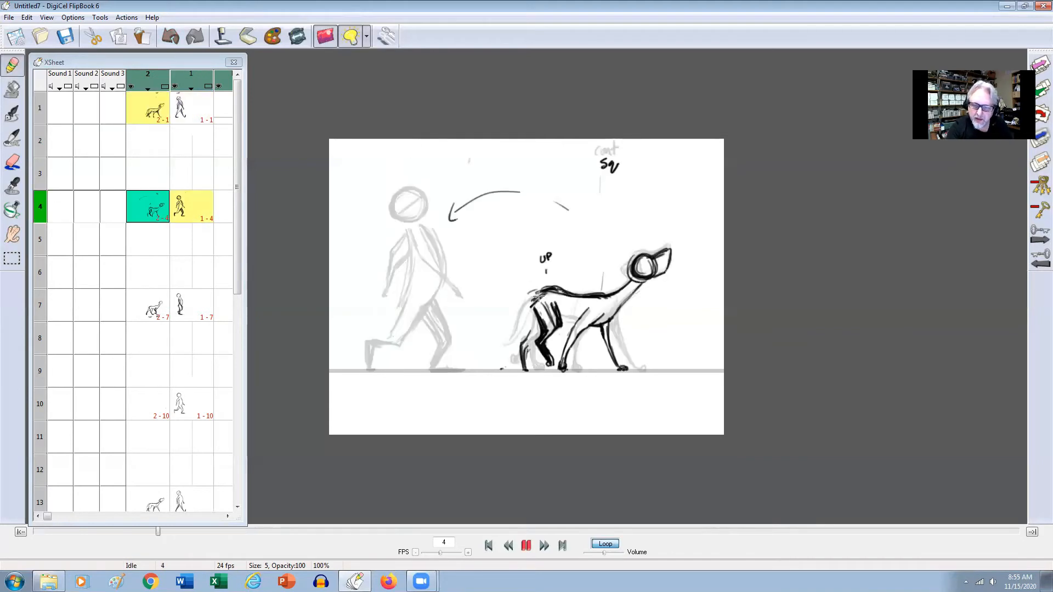
# Erase the rough strokes at the dog's rump on frame 4 and redraw the contour down the back of the hind leg.
pyautogui.press('e')
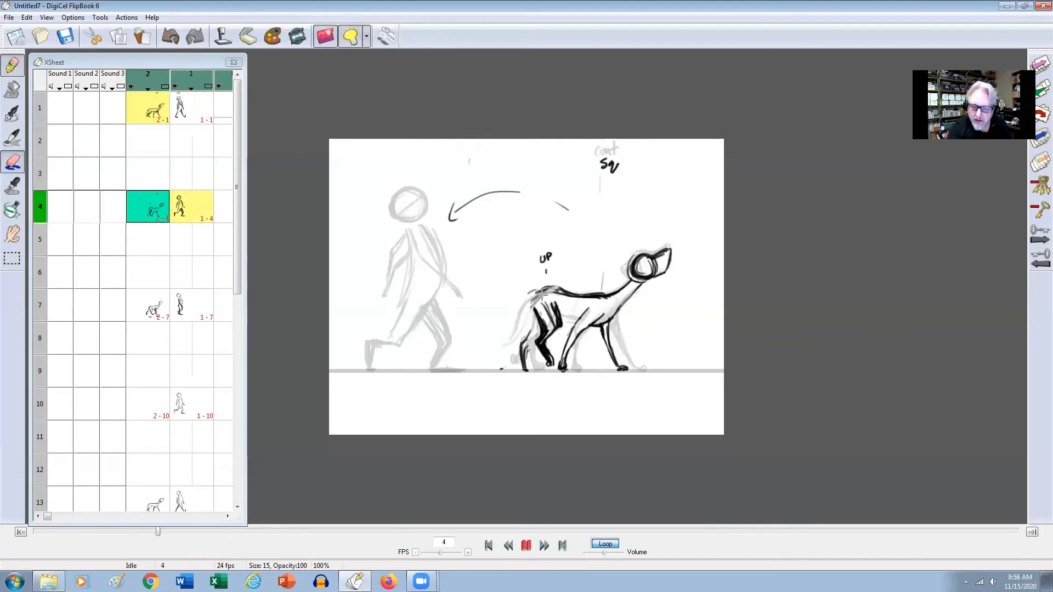
pyautogui.press('Left')
pyautogui.press('Right')
pyautogui.press('Left')
pyautogui.press('Right')
pyautogui.press('e')
pyautogui.moveTo(547, 291)
pyautogui.mouseDown()
pyautogui.moveTo(531, 298)
pyautogui.moveTo(547, 292)
pyautogui.mouseUp()
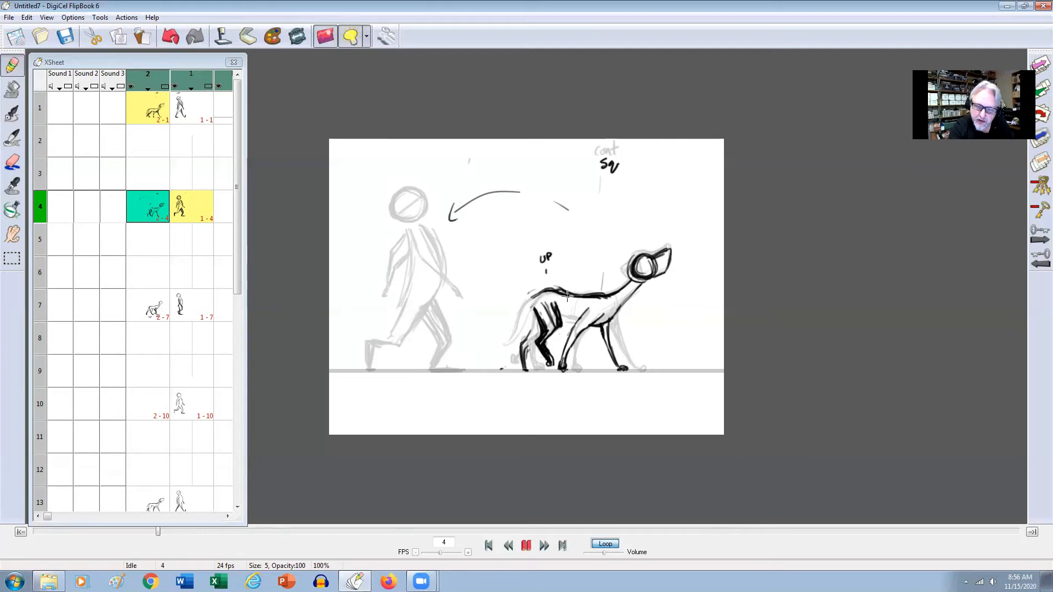
pyautogui.hotkey('ctrl', 'z')
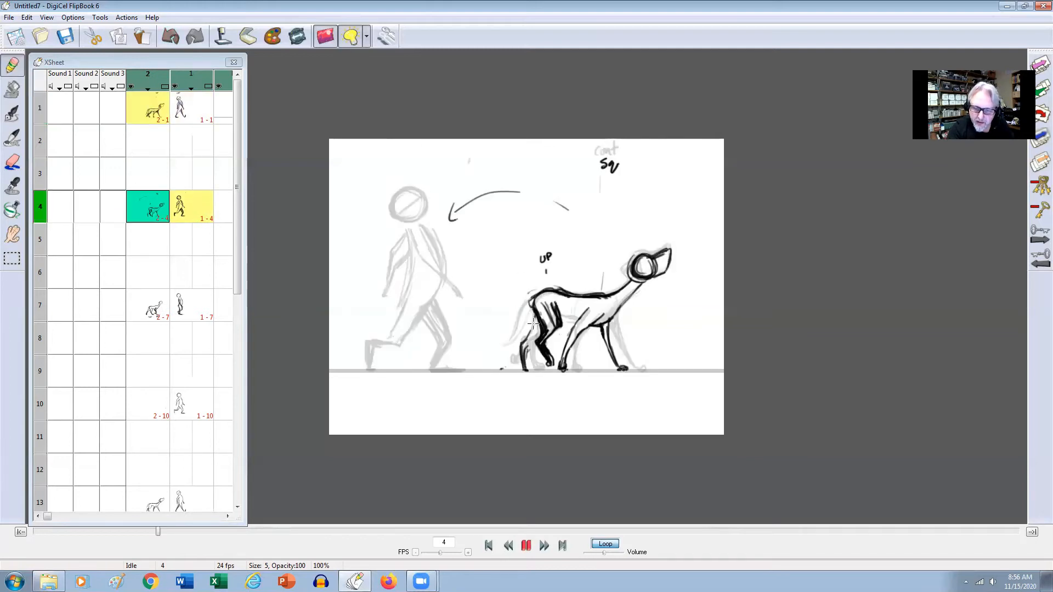
pyautogui.moveTo(527, 343); pyautogui.dragTo(522, 370)
# Flip between frame 4 and its neighbouring drawings to examine how the dog's legs and hips move.
pyautogui.press('Left')
pyautogui.press('Left')
pyautogui.press('Right')
pyautogui.press('Right')
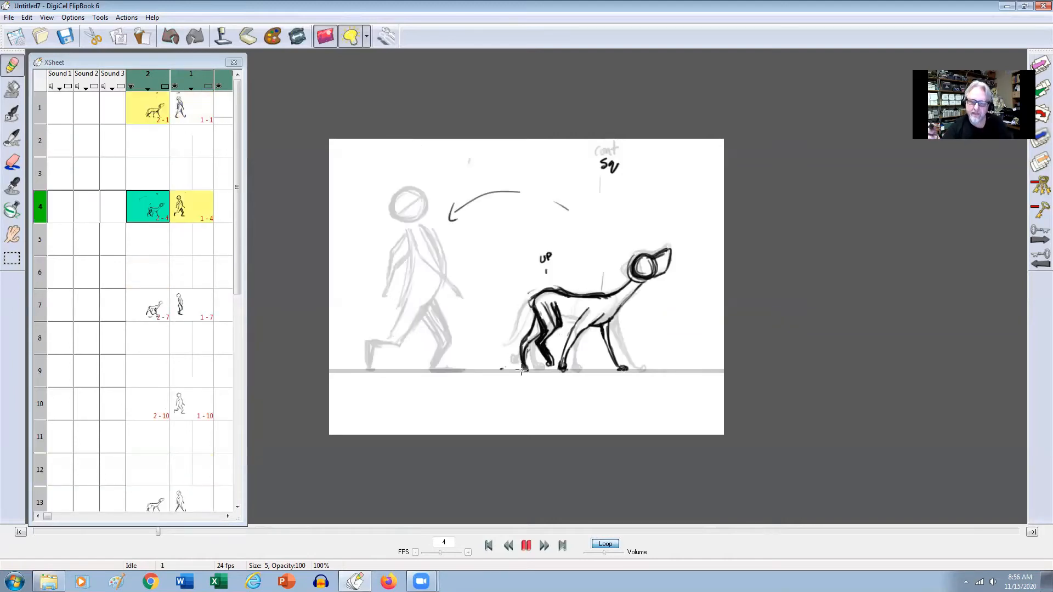
pyautogui.press('Right')
pyautogui.press('Left')
pyautogui.press('Left')
pyautogui.press('Left')
pyautogui.press('Right')
pyautogui.press('Right')
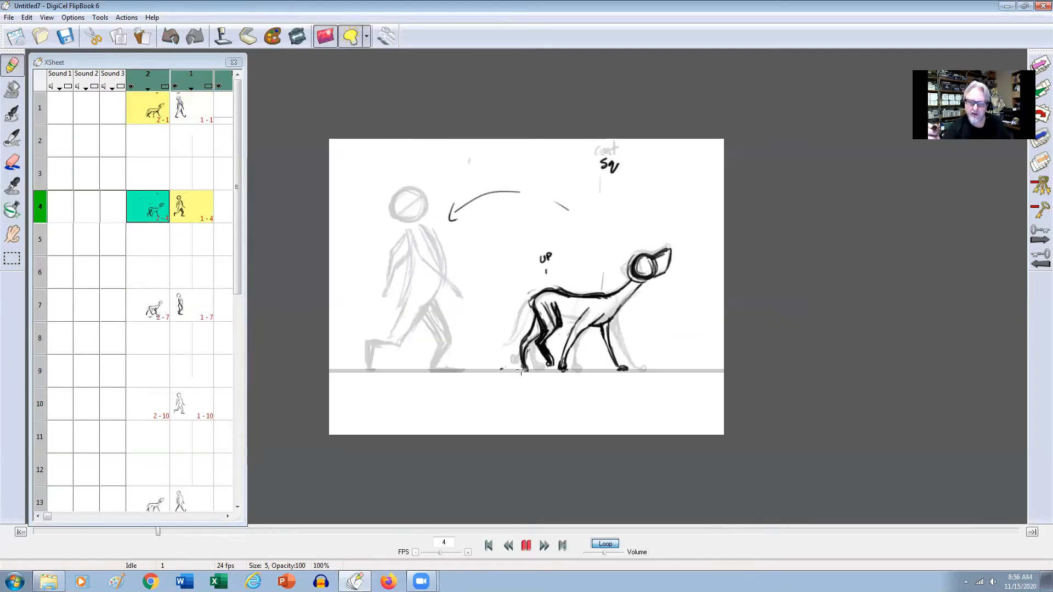
pyautogui.press('Right')
pyautogui.press('Left')
pyautogui.press('Left')
pyautogui.press('Left')
pyautogui.press('Right')
pyautogui.press('Right')
pyautogui.press('Right')
pyautogui.press('Left')
# Reinforce the dog's forward front leg down to the paw on frame 4 and check it against the preceding drawings.
pyautogui.moveTo(601, 329); pyautogui.dragTo(618, 362)
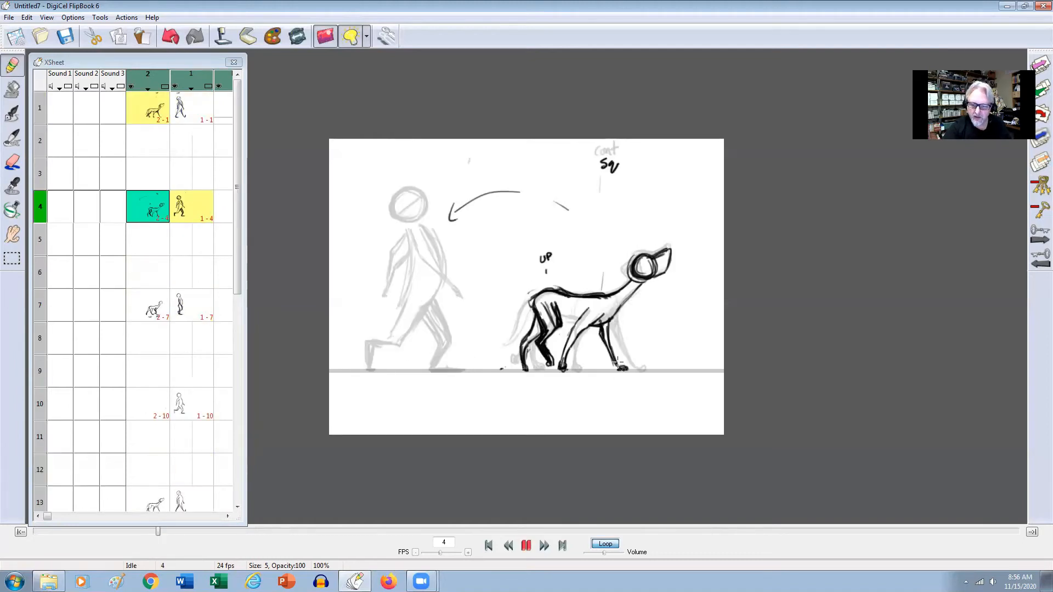
pyautogui.press('Left')
pyautogui.press('Left')
pyautogui.press('Right')
pyautogui.press('Right')
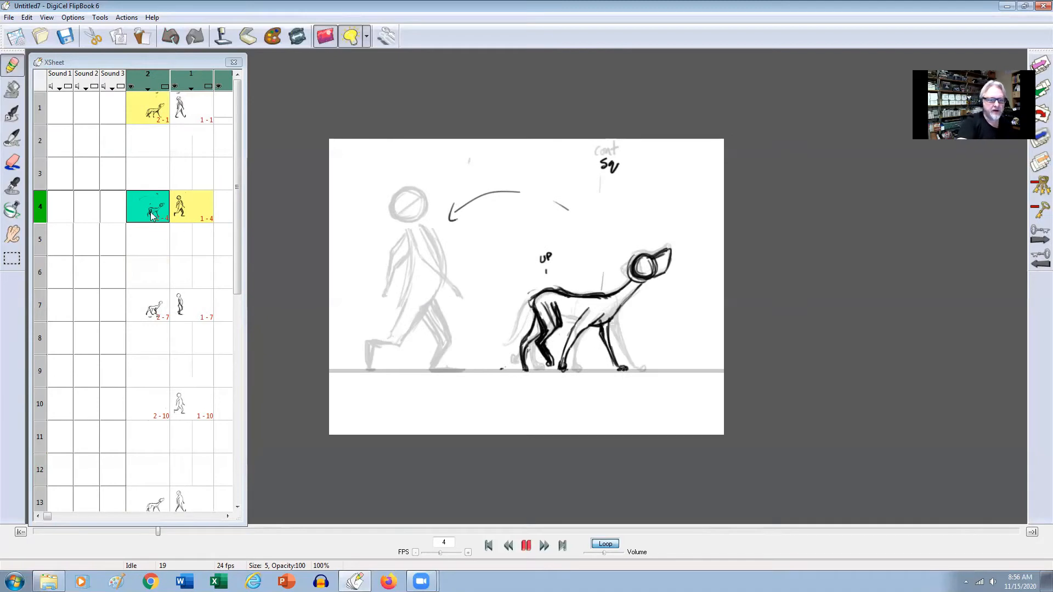
# Copy the dog's frame 4 drawing and paste it into frame 15 of level 2 as a reference.
pyautogui.click(207, 207)
pyautogui.click(154, 211)
pyautogui.click(27, 18)
pyautogui.click(36, 70)
pyautogui.moveTo(236, 178); pyautogui.dragTo(188, 301)
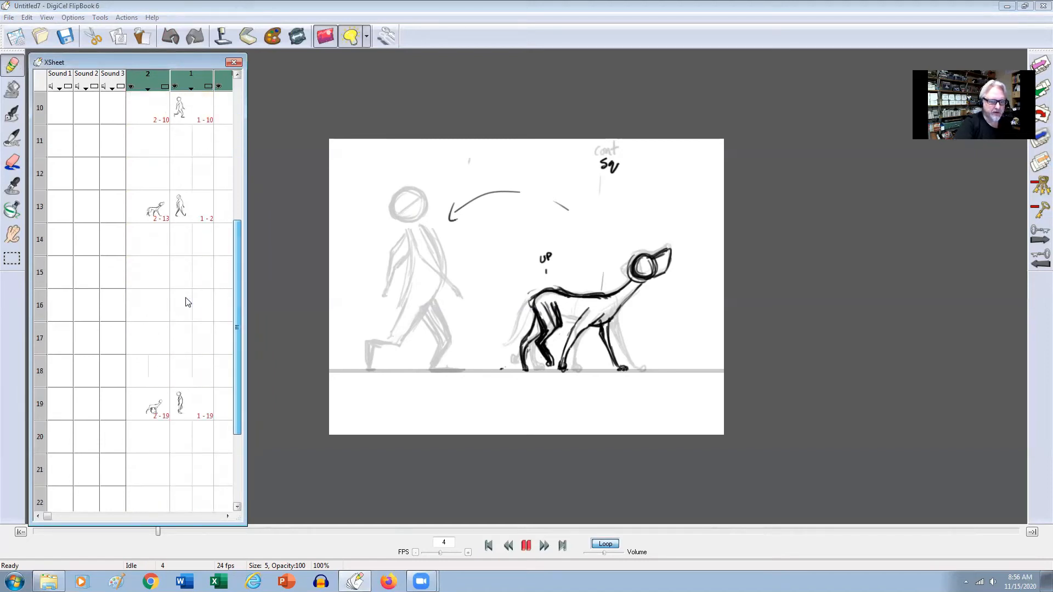
pyautogui.click(148, 272)
pyautogui.click(27, 18)
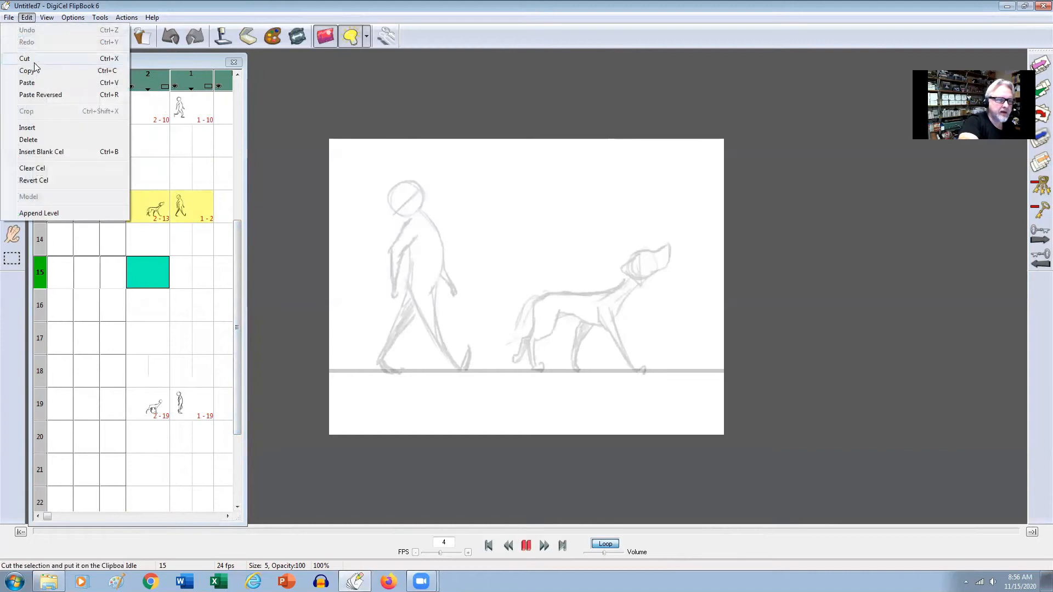
pyautogui.click(35, 90)
# Start a new dog drawing on frame 16 of level 2 and draw the forward-reaching front leg over the frame 15 reference.
pyautogui.click(160, 307)
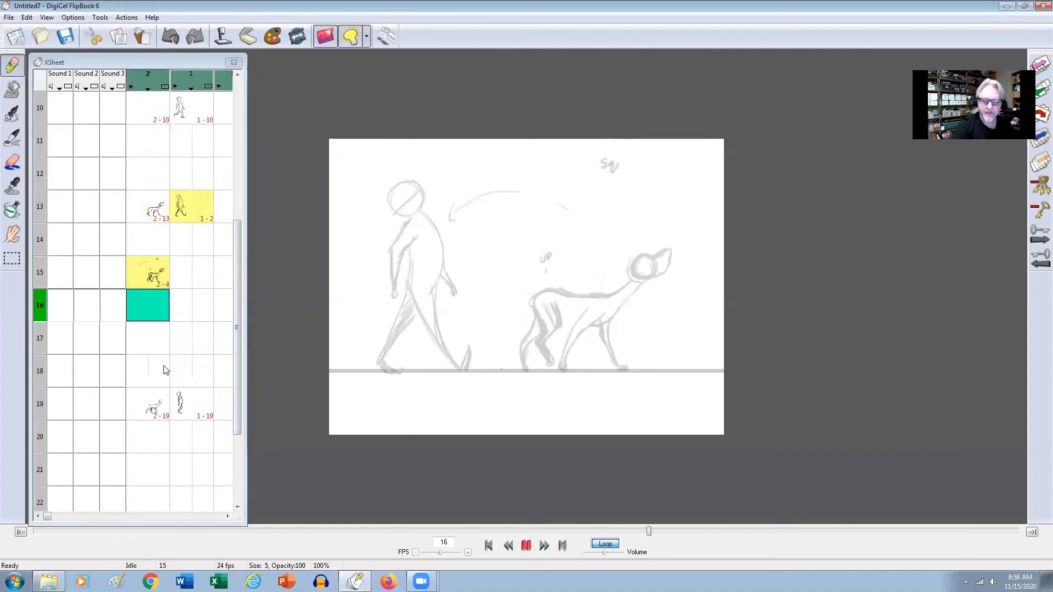
pyautogui.click(712, 319)
pyautogui.press('Up')
pyautogui.press('Down')
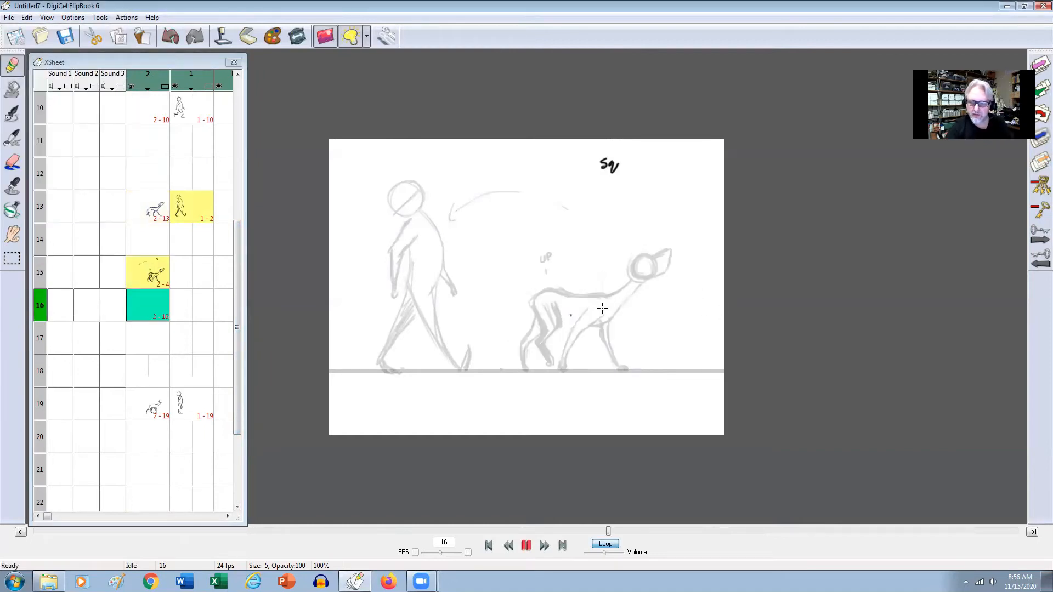
pyautogui.moveTo(589, 327)
pyautogui.mouseDown()
pyautogui.moveTo(607, 321)
pyautogui.moveTo(592, 332)
pyautogui.moveTo(618, 366)
pyautogui.moveTo(612, 346)
pyautogui.mouseUp()
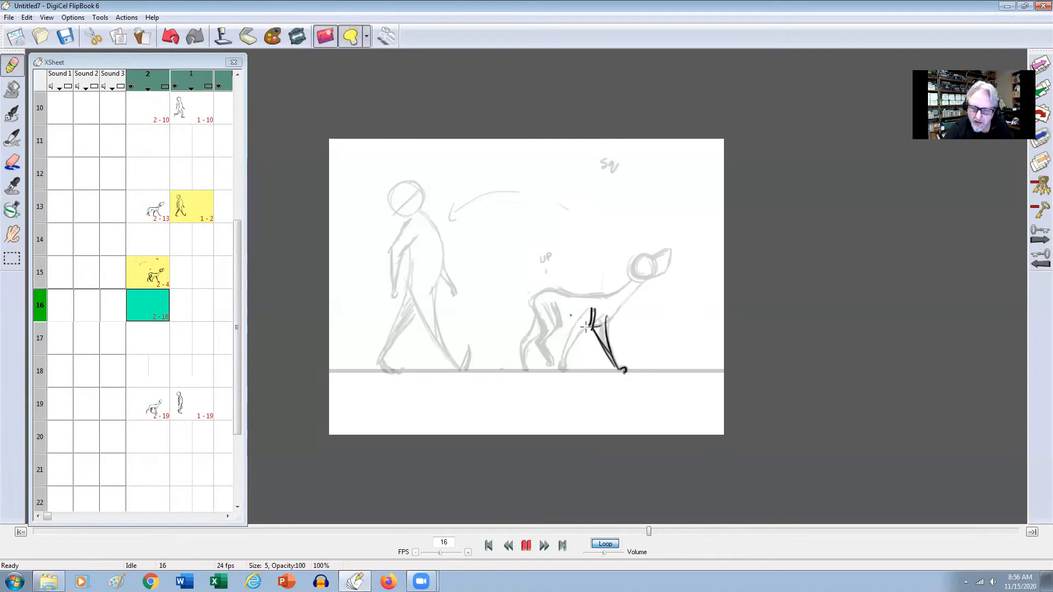
# Draw the dog's back-slanting front leg down to the ground on frame 16, shading its upper part.
pyautogui.press('Up')
pyautogui.moveTo(580, 325)
pyautogui.mouseDown()
pyautogui.moveTo(558, 322)
pyautogui.moveTo(568, 350)
pyautogui.moveTo(570, 337)
pyautogui.mouseUp()
pyautogui.press('Down')
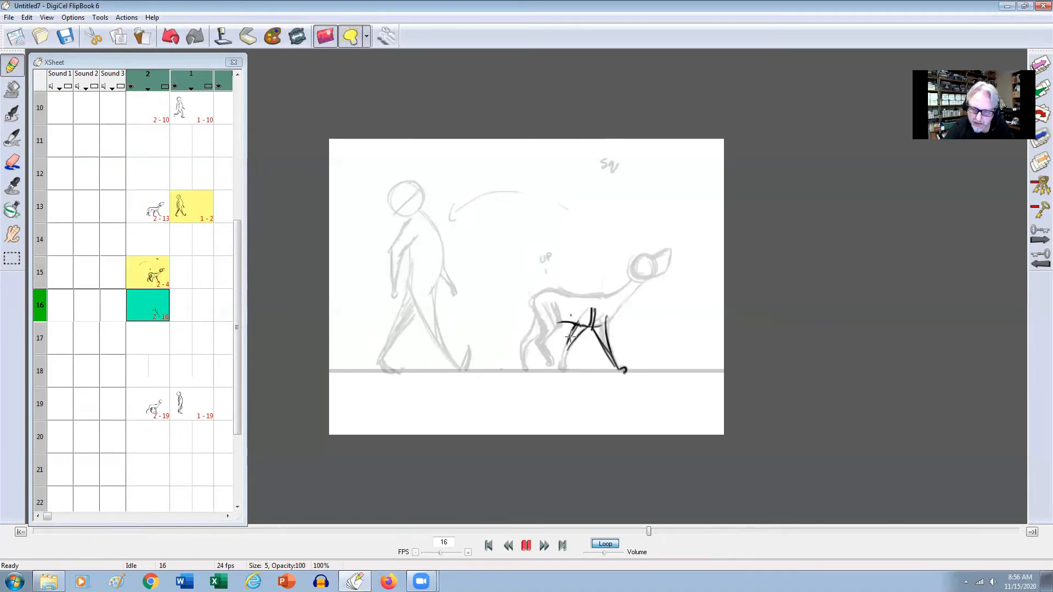
pyautogui.press('Up')
pyautogui.press('Down')
pyautogui.moveTo(570, 343); pyautogui.dragTo(559, 372)
pyautogui.press('Up')
pyautogui.press('Down')
pyautogui.moveTo(584, 325); pyautogui.dragTo(569, 341)
pyautogui.press('Up')
pyautogui.press('Down')
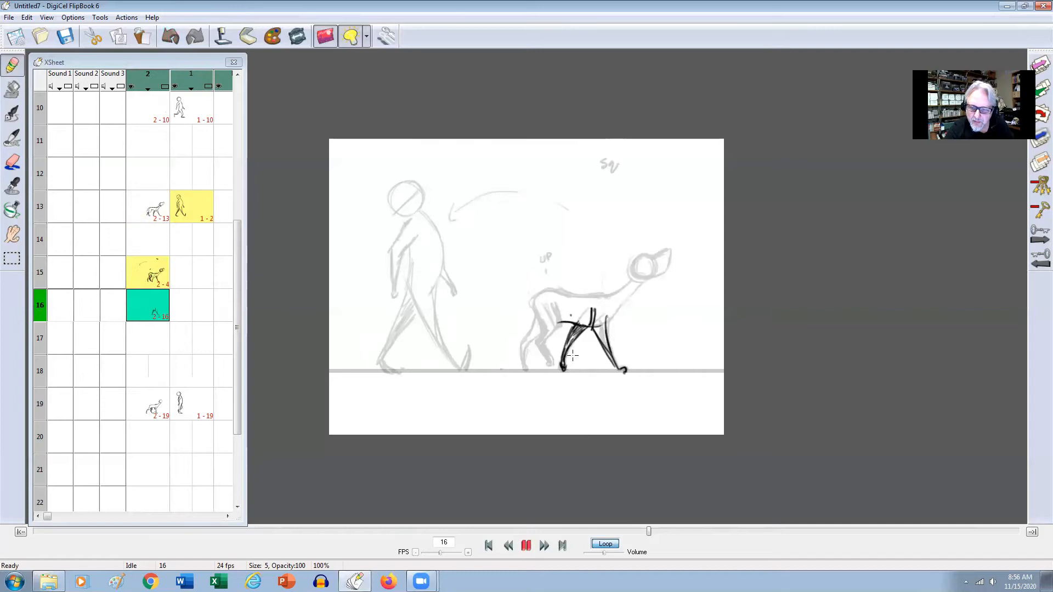
# Compare the dog's front legs between frames 15 and 16.
pyautogui.press('Up')
pyautogui.press('Down')
pyautogui.press('Up')
pyautogui.press('Down')
pyautogui.press('Up')
pyautogui.press('Down')
pyautogui.press('Up')
pyautogui.press('Down')
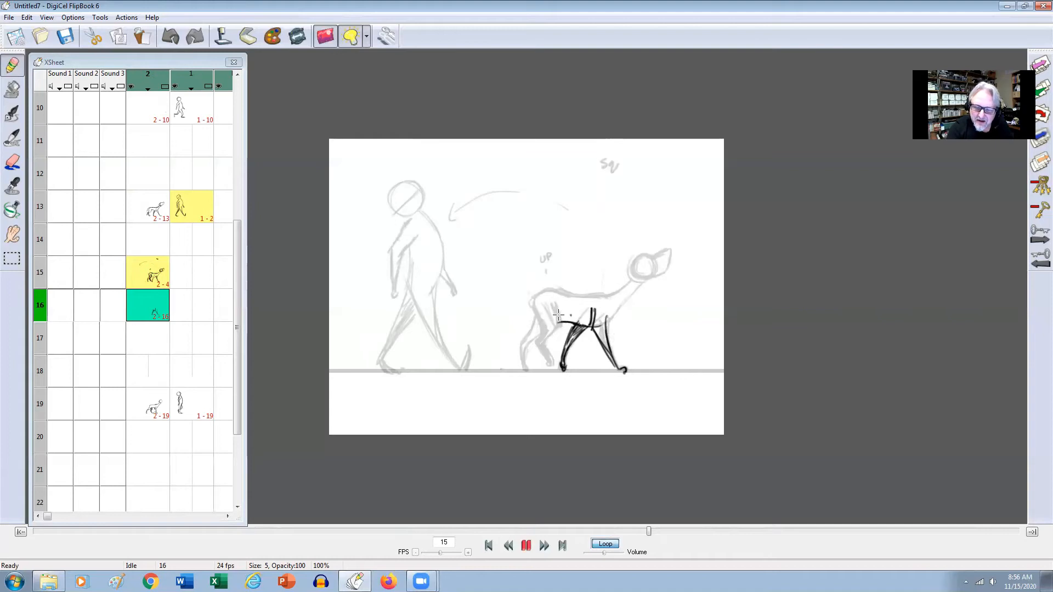
# Draw both of the dog's hind legs on frame 16, following the frame 15 reference.
pyautogui.moveTo(543, 332)
pyautogui.mouseDown()
pyautogui.moveTo(527, 335)
pyautogui.moveTo(527, 369)
pyautogui.mouseUp()
pyautogui.press('Up')
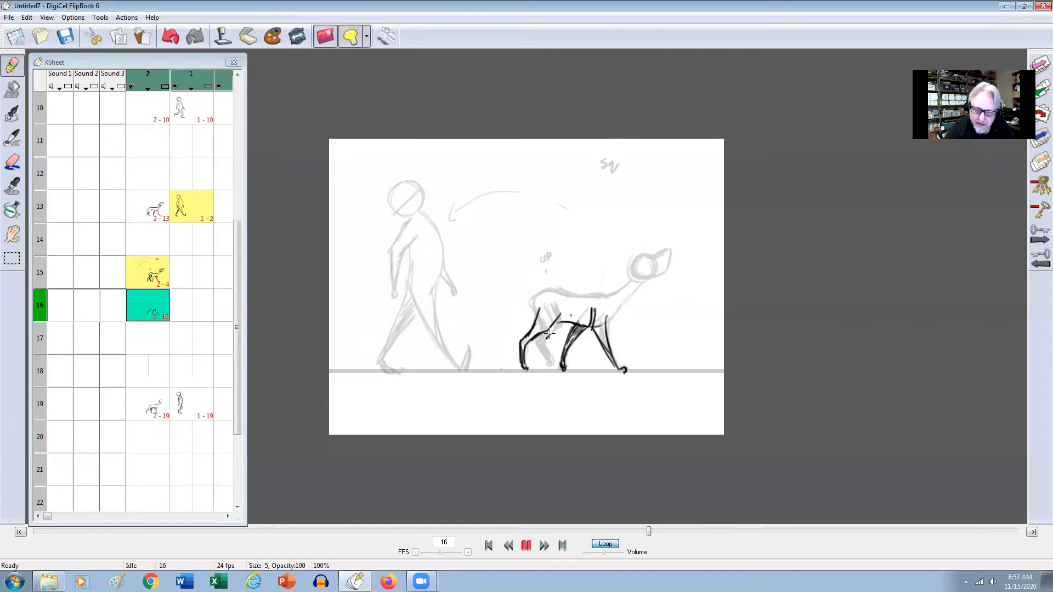
pyautogui.moveTo(553, 330)
pyautogui.mouseDown()
pyautogui.moveTo(542, 347)
pyautogui.moveTo(549, 358)
pyautogui.moveTo(557, 320)
pyautogui.mouseUp()
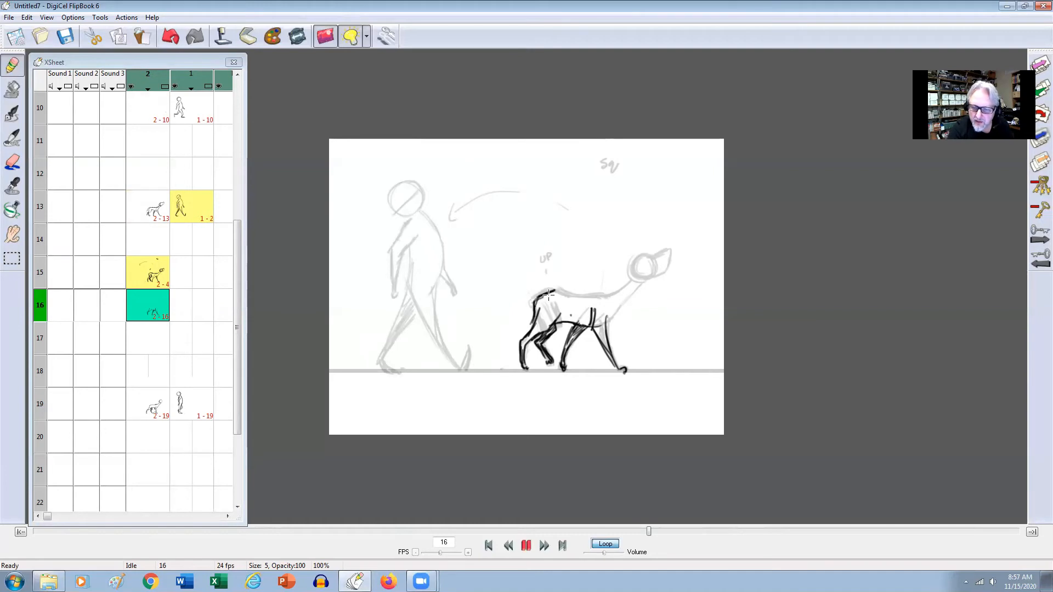
# Draw the dog's back, neck and head with a pointed muzzle on frame 16.
pyautogui.moveTo(601, 296)
pyautogui.mouseDown()
pyautogui.moveTo(551, 288)
pyautogui.moveTo(635, 287)
pyautogui.moveTo(616, 312)
pyautogui.mouseUp()
pyautogui.moveTo(640, 249)
pyautogui.mouseDown()
pyautogui.moveTo(653, 270)
pyautogui.moveTo(631, 268)
pyautogui.moveTo(638, 279)
pyautogui.moveTo(653, 257)
pyautogui.moveTo(632, 277)
pyautogui.moveTo(650, 259)
pyautogui.moveTo(656, 266)
pyautogui.moveTo(648, 271)
pyautogui.moveTo(669, 265)
pyautogui.mouseUp()
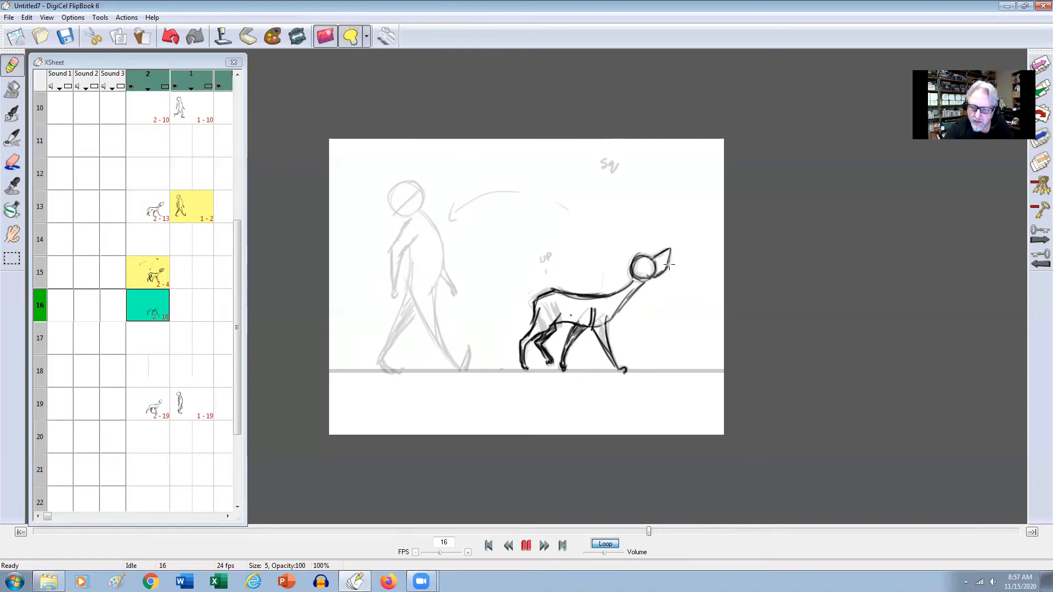
pyautogui.press('Up')
pyautogui.press('Down')
# Touch up the contour of the dog's rump and hind leg on frame 16, checking it against frame 15.
pyautogui.press('e')
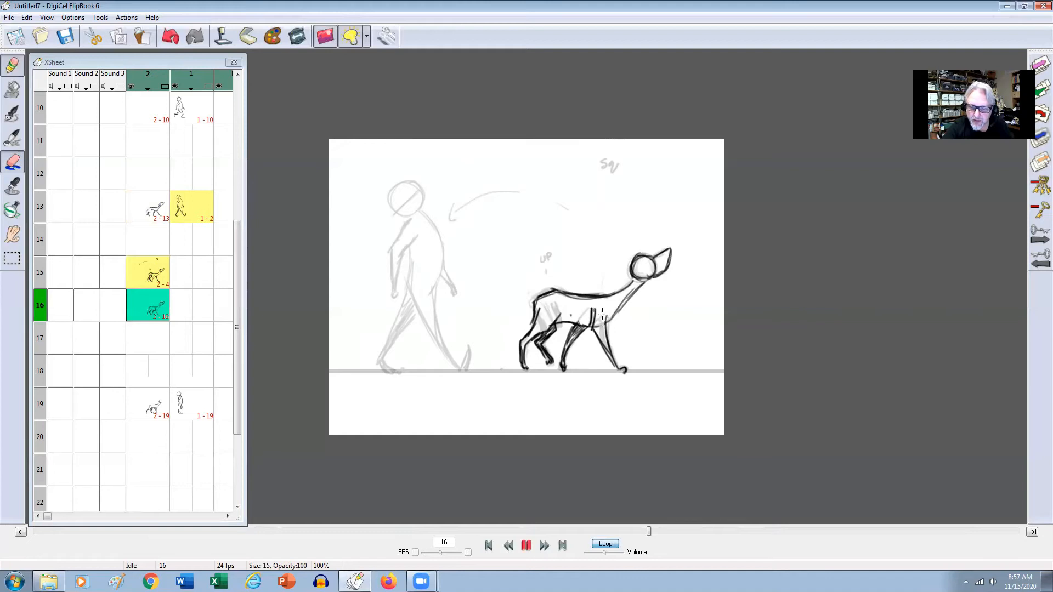
pyautogui.press('Up')
pyautogui.press('Down')
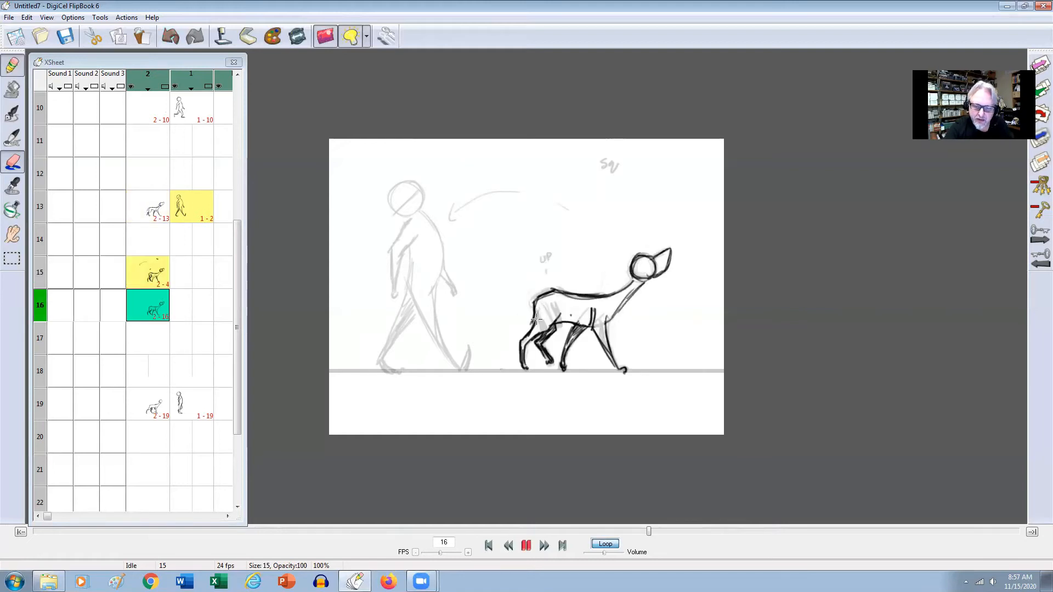
pyautogui.press('Up')
pyautogui.press('Down')
pyautogui.press('Up')
pyautogui.press('Down')
pyautogui.press('Up')
pyautogui.press('Down')
pyautogui.press('e')
pyautogui.moveTo(552, 290)
pyautogui.mouseDown()
pyautogui.moveTo(528, 332)
pyautogui.moveTo(548, 332)
pyautogui.moveTo(528, 349)
pyautogui.mouseUp()
pyautogui.press('Up')
pyautogui.press('Down')
pyautogui.press('Up')
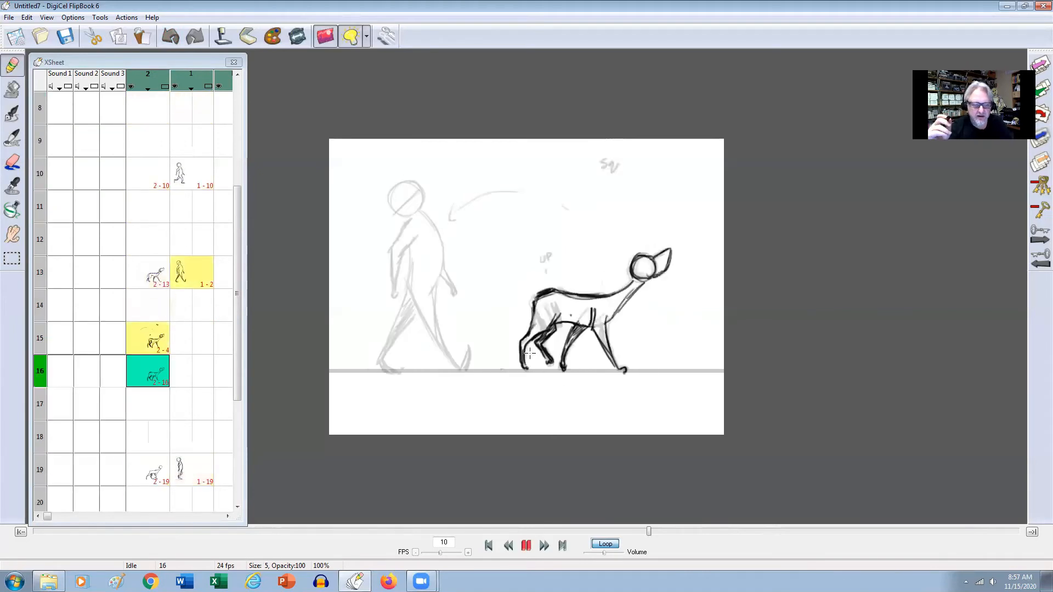
# Cut the dog reference drawing from frame 15 of level 2.
pyautogui.click(151, 345)
pyautogui.click(150, 346)
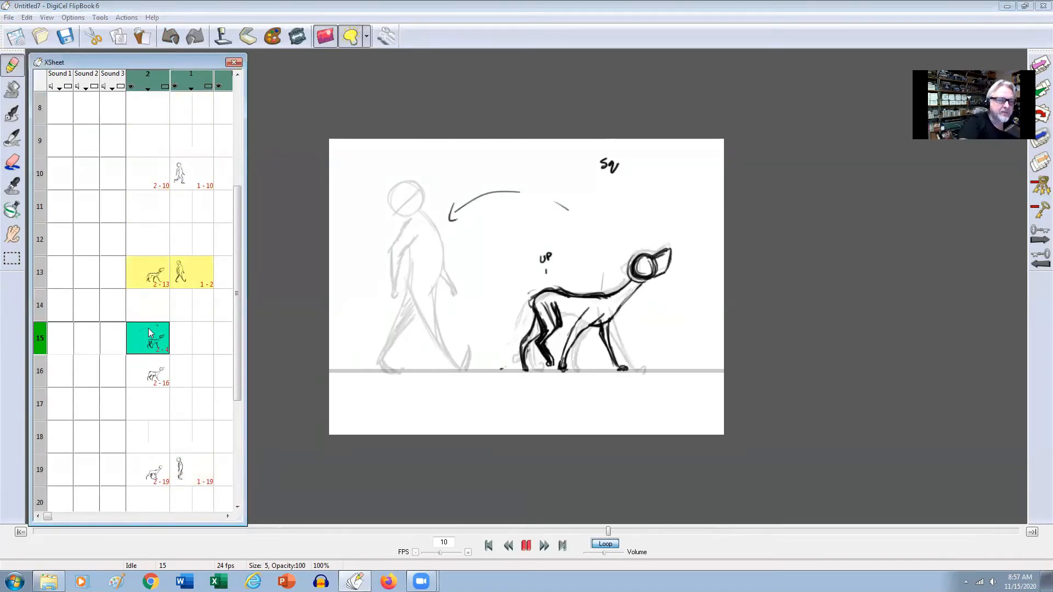
pyautogui.click(27, 17)
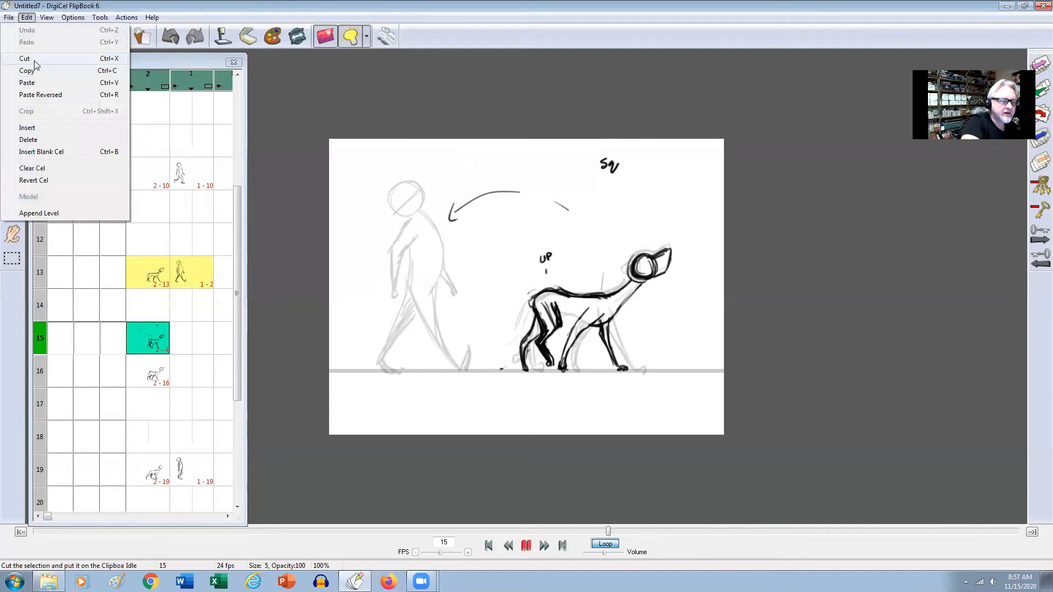
pyautogui.click(26, 58)
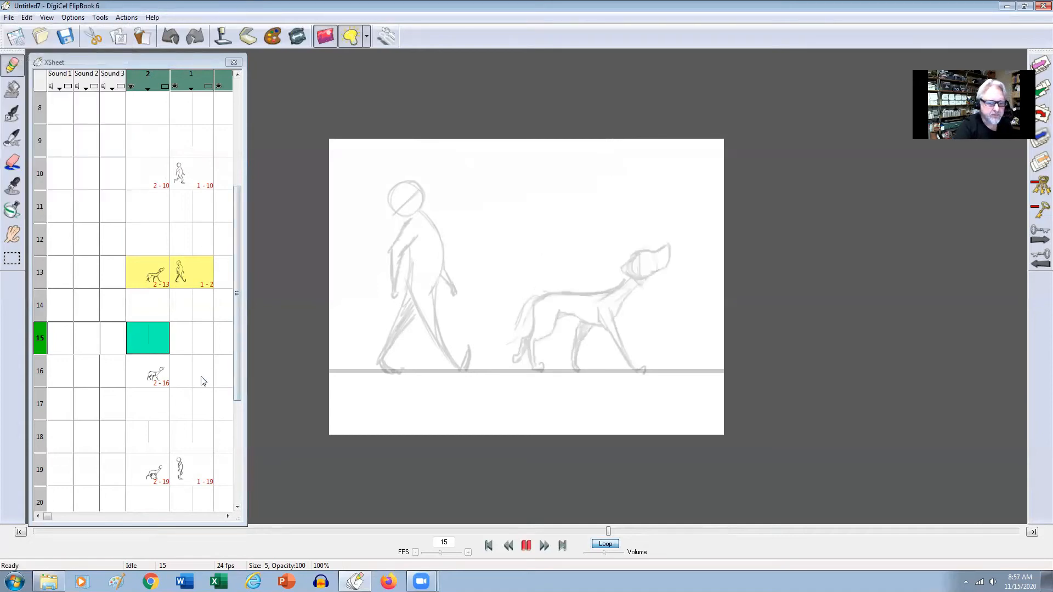
pyautogui.click(203, 381)
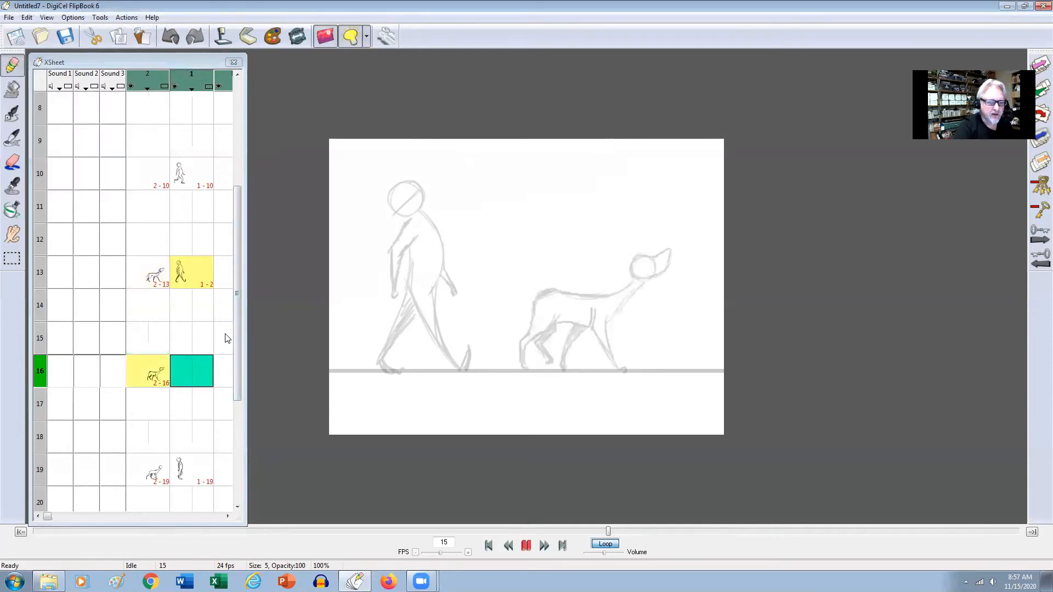
# Review the dog's poses on level 2 by stepping through the drawings from frame 1 to frame 13.
pyautogui.moveTo(237, 321); pyautogui.dragTo(233, 216)
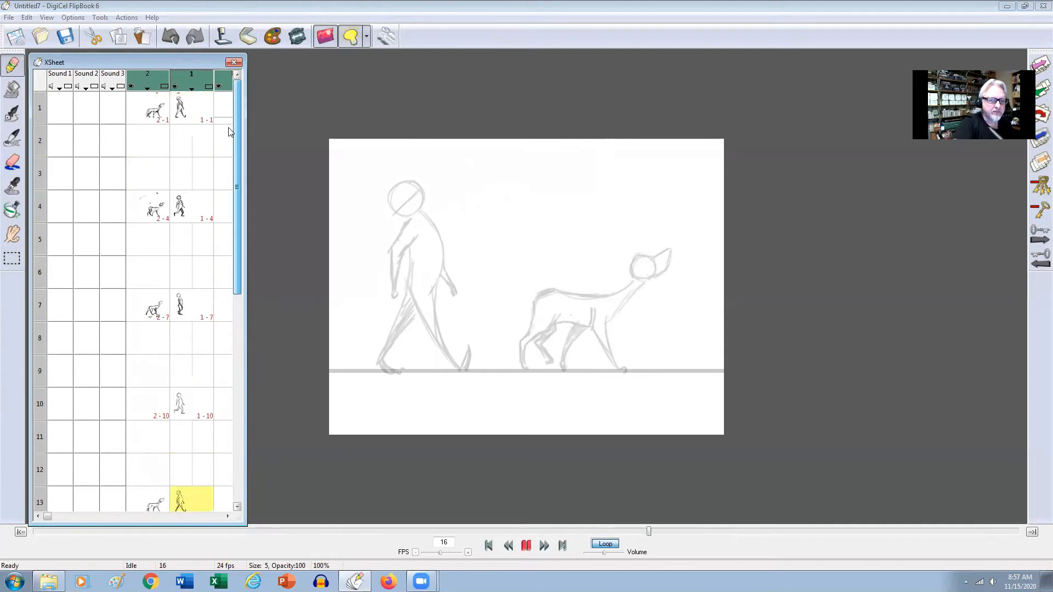
pyautogui.click(159, 119)
pyautogui.press('Down')
pyautogui.press('Down')
pyautogui.press('Down')
pyautogui.press('Down')
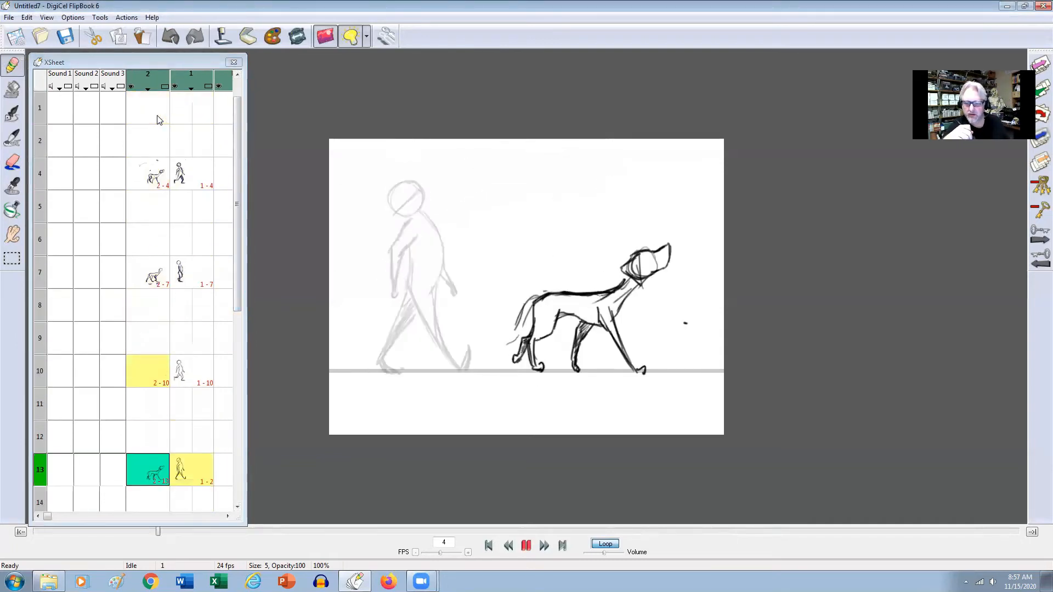
pyautogui.press('Up')
pyautogui.press('Up')
pyautogui.press('Down')
pyautogui.press('Up')
pyautogui.press('Down')
pyautogui.press('Up')
pyautogui.press('Up')
pyautogui.press('Down')
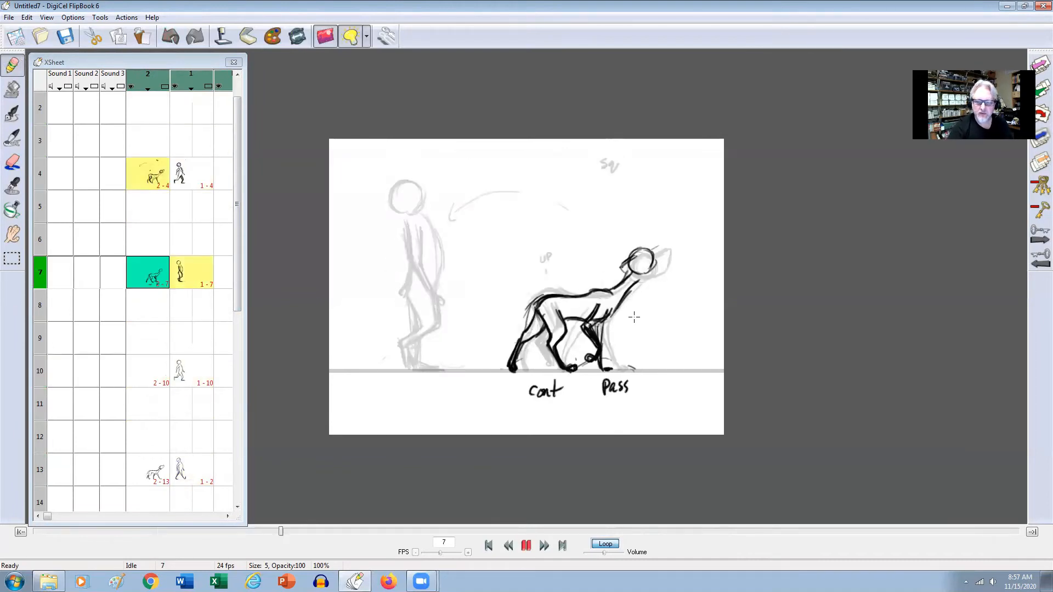
pyautogui.press('Up')
pyautogui.press('Down')
pyautogui.press('Down')
pyautogui.press('Up')
pyautogui.press('Down')
# Go to the dog's frame 10 cel and compare it with the neighbouring dog drawings.
pyautogui.click(150, 379)
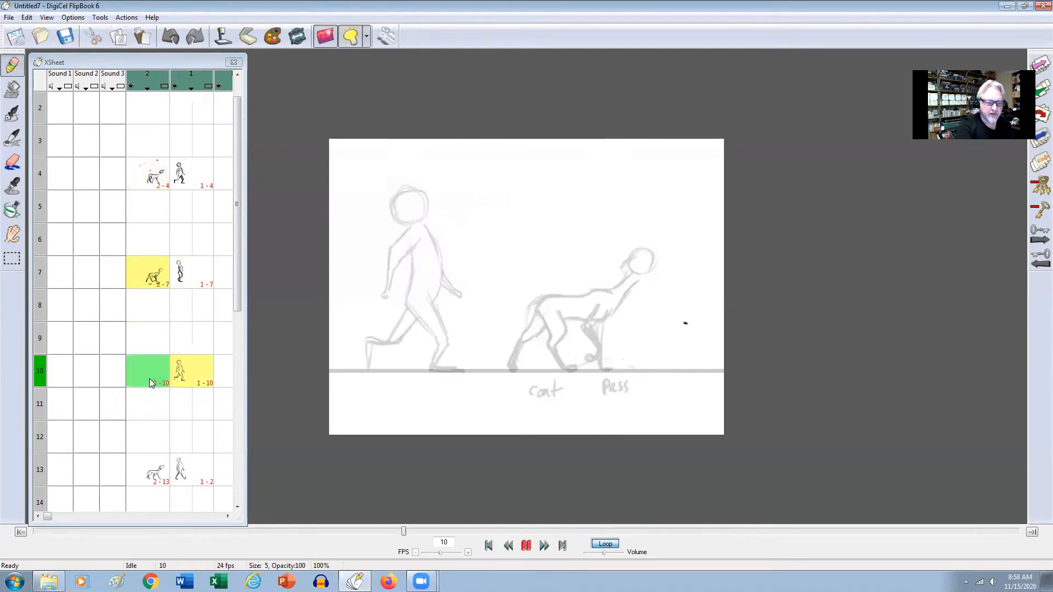
pyautogui.click(151, 377)
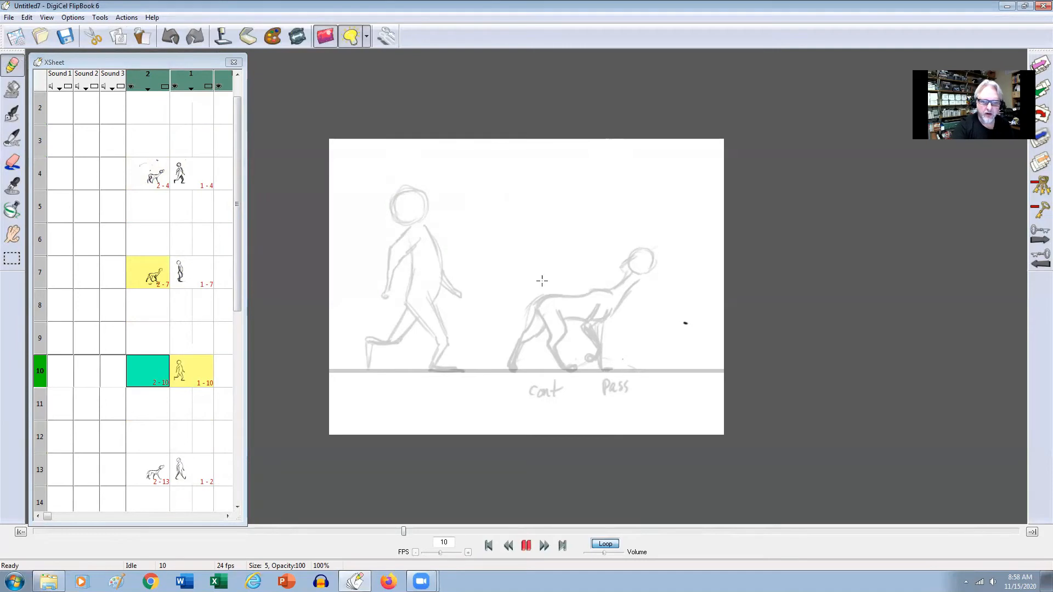
pyautogui.press('Up')
pyautogui.press('Down')
pyautogui.press('Down')
pyautogui.press('Up')
pyautogui.press('Up')
pyautogui.press('Down')
pyautogui.press('Down')
pyautogui.press('Up')
pyautogui.press('Up')
pyautogui.press('Up')
pyautogui.press('Return')
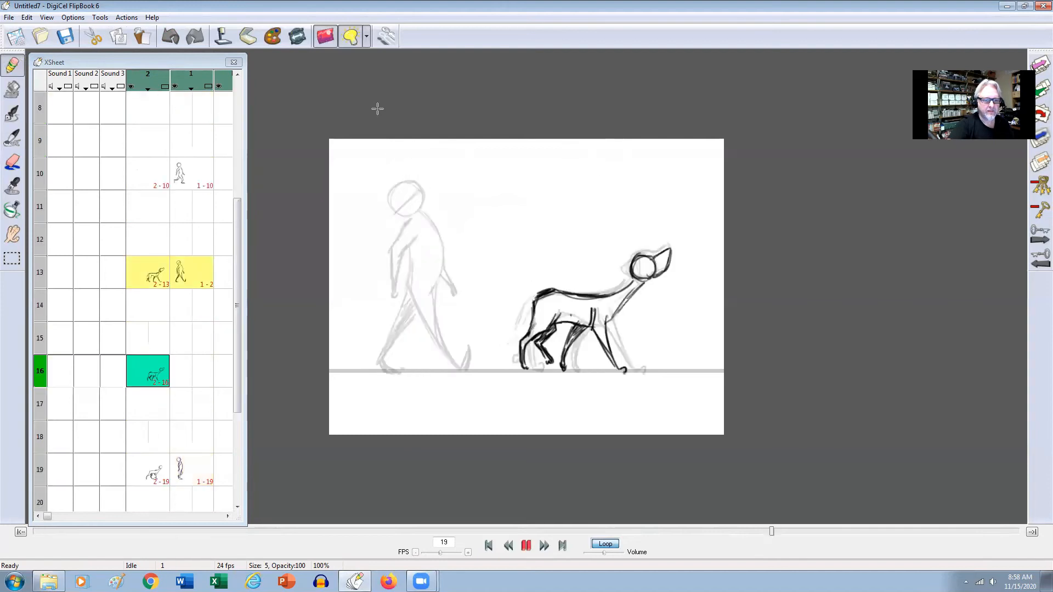
# Select the man's frame 10 drawing and apply the light box options for in-betweening with one previous drawing shown.
pyautogui.click(193, 112)
pyautogui.click(188, 174)
pyautogui.doubleClick(188, 174)
pyautogui.click(366, 37)
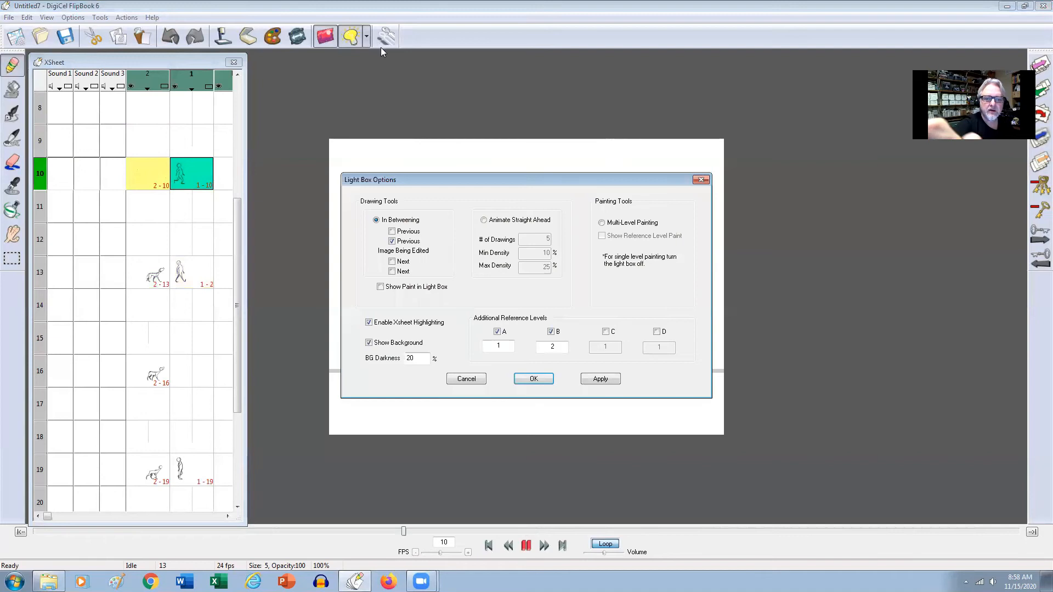
pyautogui.click(600, 380)
pyautogui.click(540, 380)
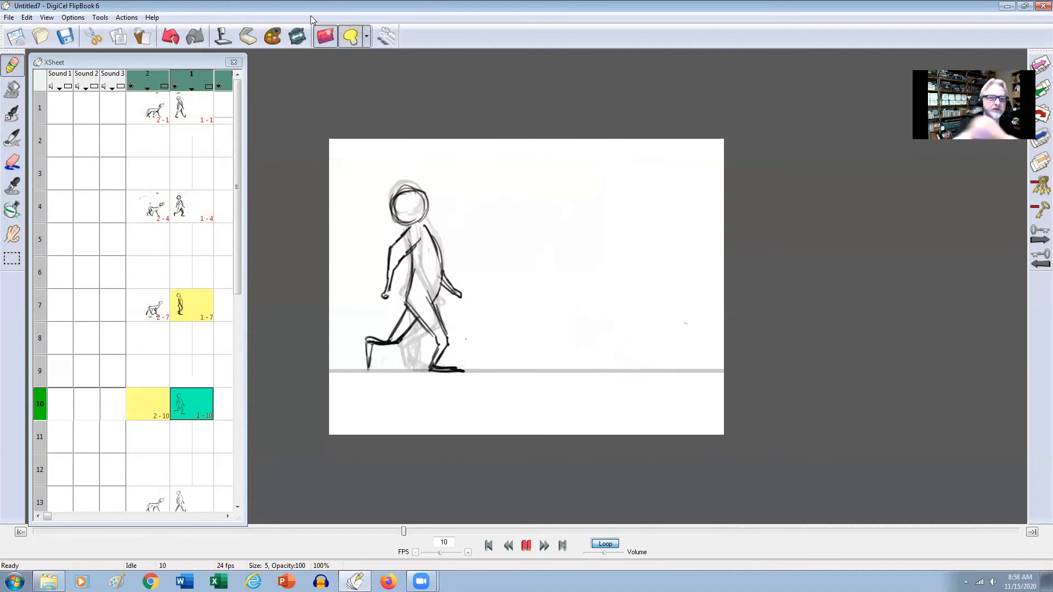
# Move the man's frame 10 drawing to frame 16 on level 1.
pyautogui.click(200, 409)
pyautogui.moveTo(236, 274); pyautogui.dragTo(231, 360)
pyautogui.moveTo(190, 243); pyautogui.dragTo(200, 446)
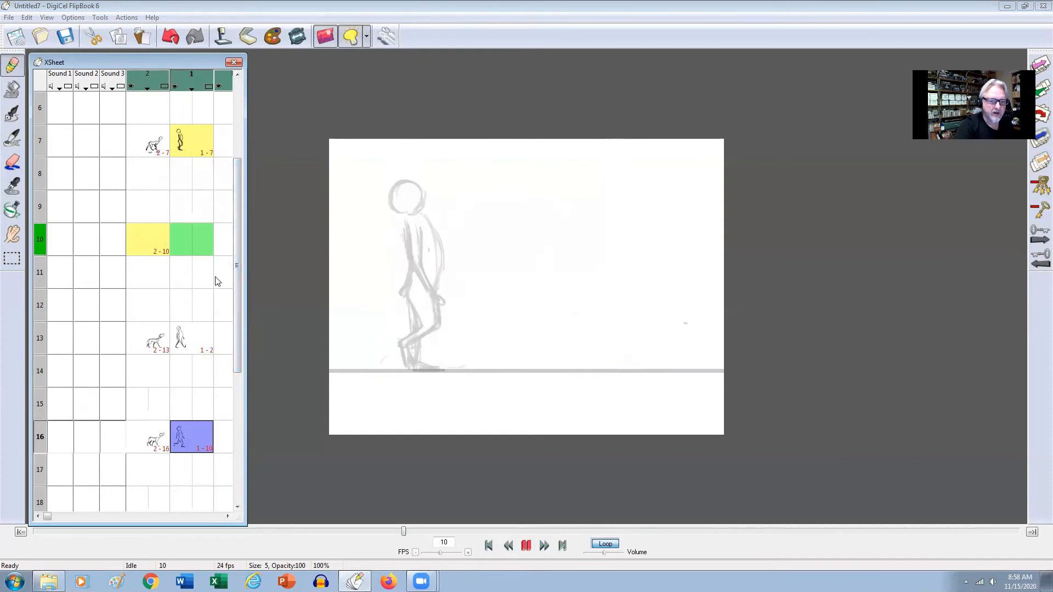
# Sketch the top of the man's head on the empty frame 10 cel of level 1, flipping through the neighbouring drawings.
pyautogui.click(192, 240)
pyautogui.moveTo(397, 193)
pyautogui.mouseDown()
pyautogui.moveTo(415, 177)
pyautogui.moveTo(426, 186)
pyautogui.mouseUp()
pyautogui.press('Up')
pyautogui.press('Up')
pyautogui.press('Down')
pyautogui.press('Down')
pyautogui.press('Down')
pyautogui.press('Up')
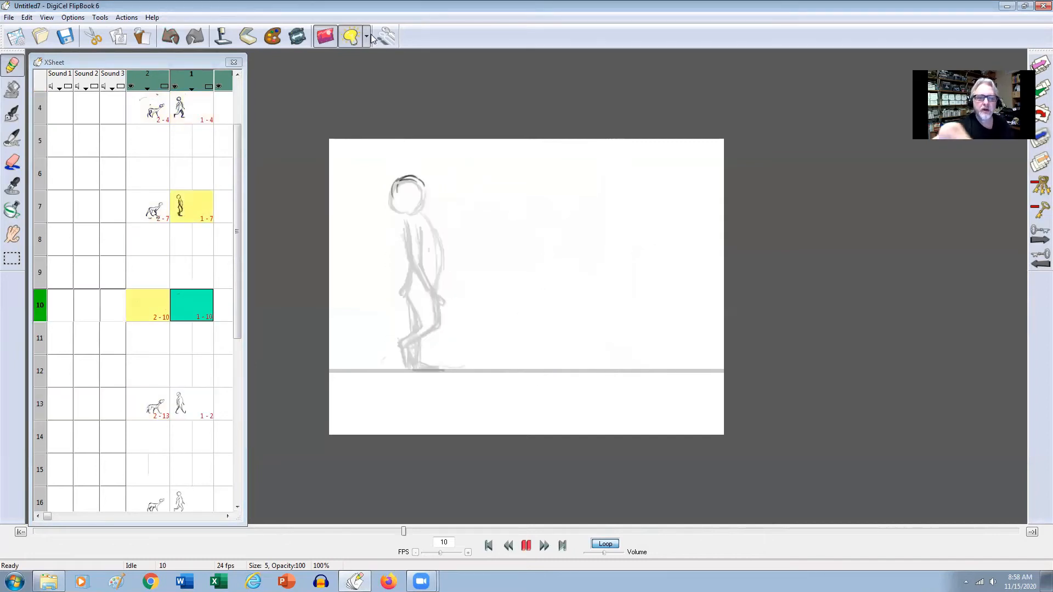
# Set the light box in-betweening options to show one next drawing as well as the previous one.
pyautogui.click(367, 36)
pyautogui.click(370, 48)
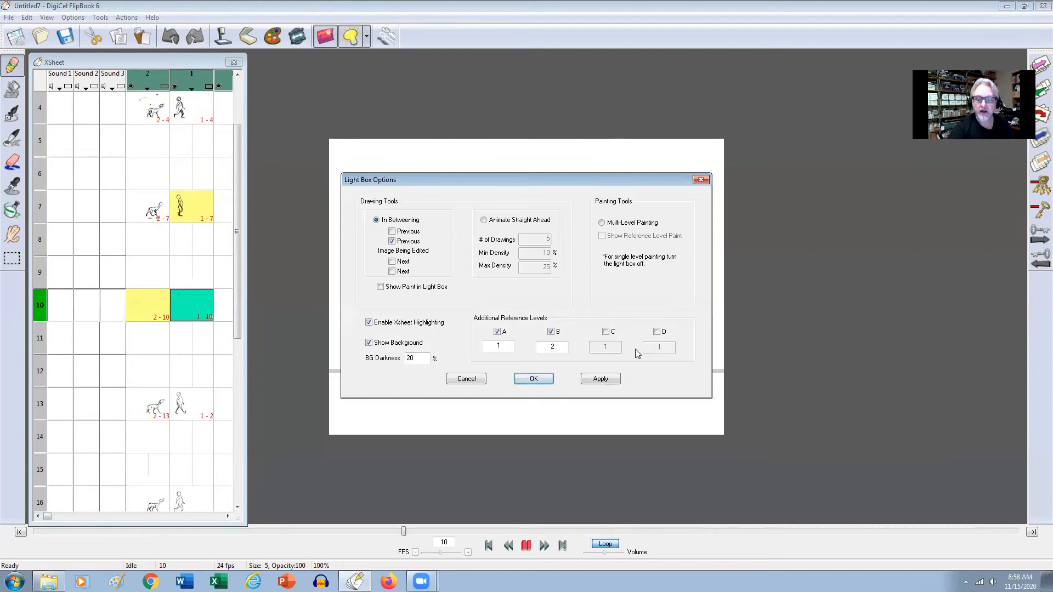
pyautogui.click(392, 262)
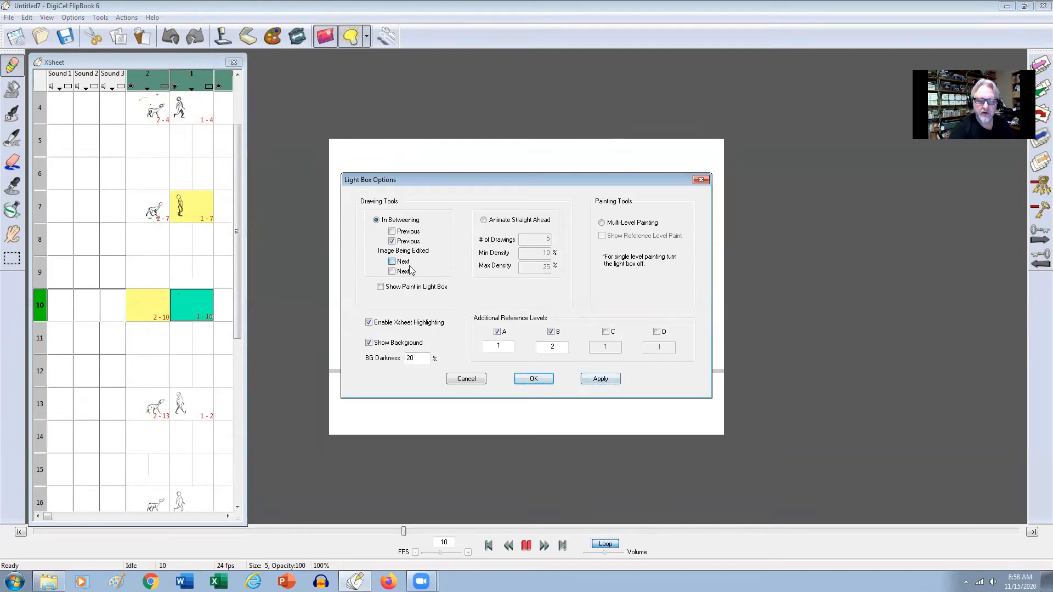
pyautogui.click(588, 379)
pyautogui.click(541, 380)
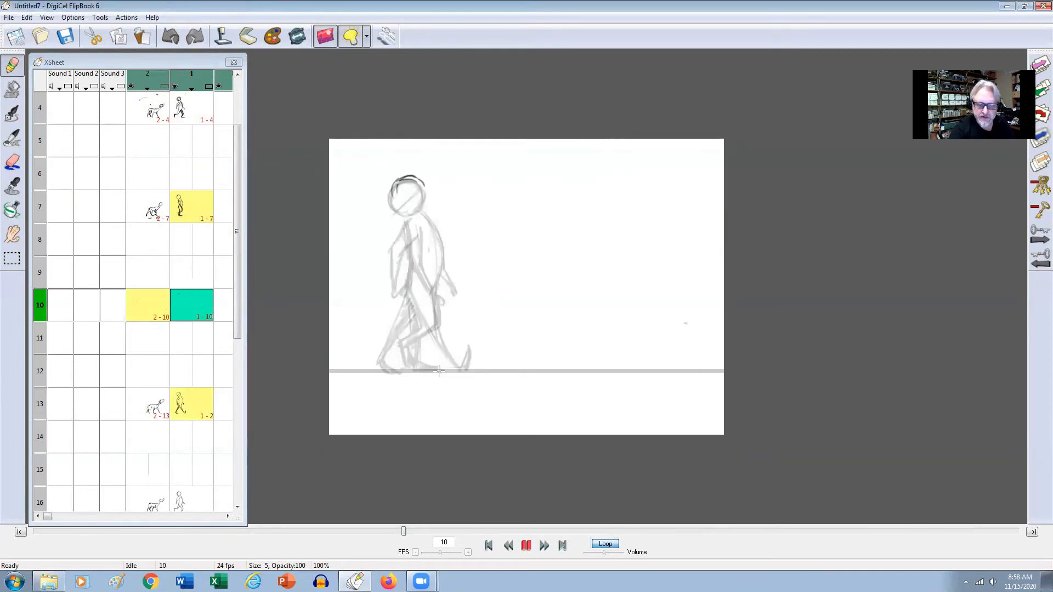
# Sketch the man's supporting foot on the ground line in frame 10, checking its placement against the neighbouring drawings.
pyautogui.press('Up')
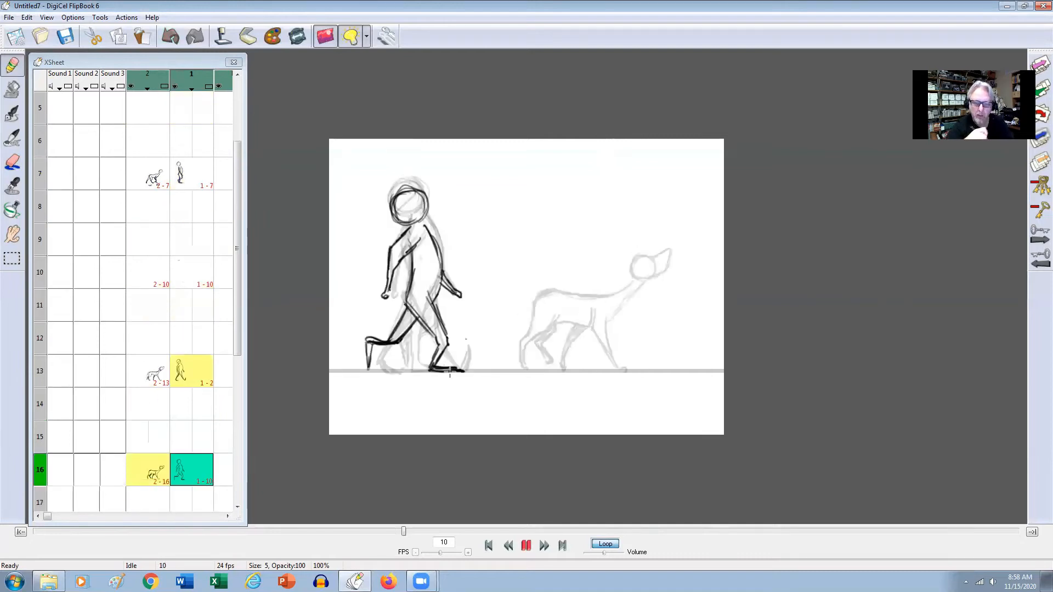
pyautogui.click(408, 371)
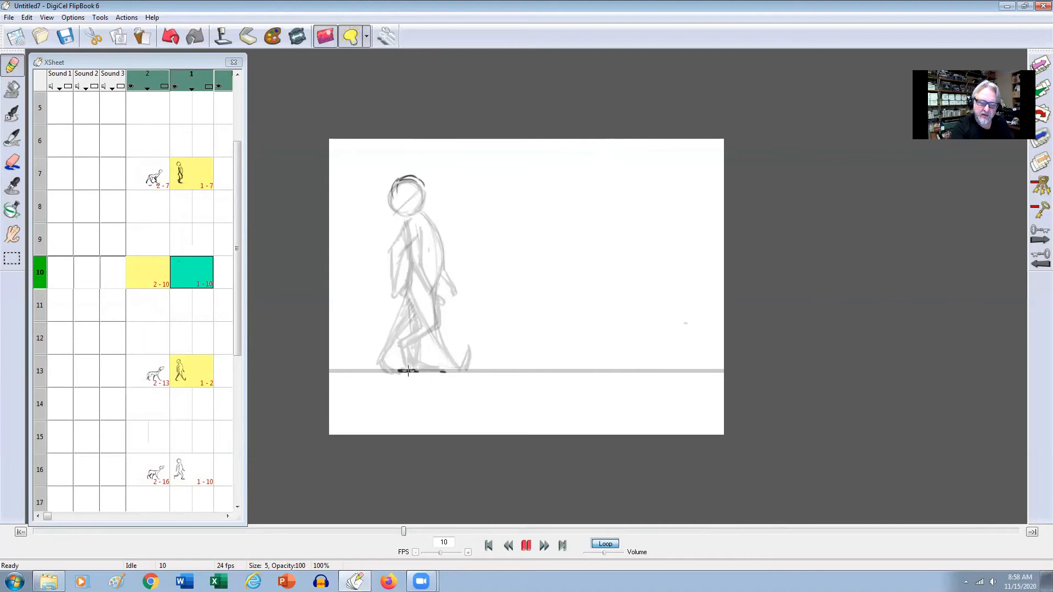
pyautogui.press('Up')
pyautogui.press('Down')
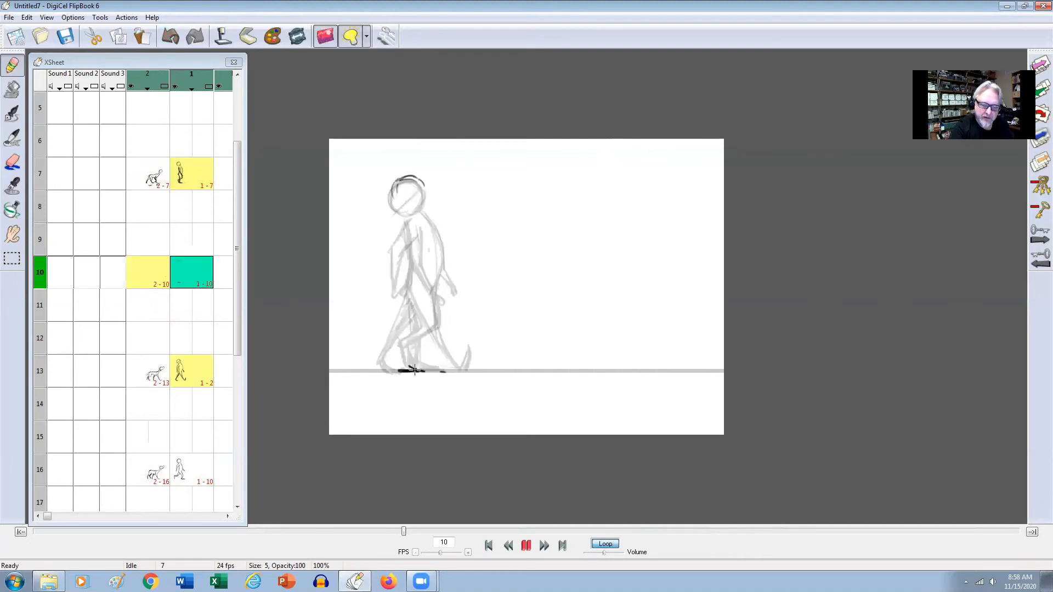
pyautogui.press('Up')
pyautogui.press('Down')
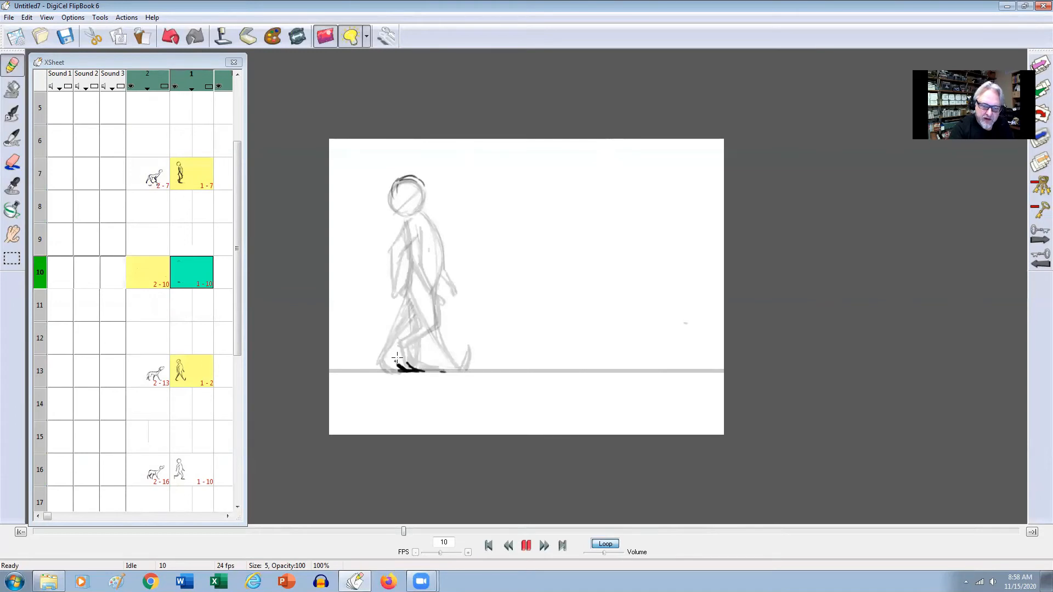
# Flip between the man's frame 10 sketch and the neighbouring poses on frames 4, 7 and 13 to study the leg movement.
pyautogui.press('Up')
pyautogui.press('Up')
pyautogui.press('Down')
pyautogui.press('Down')
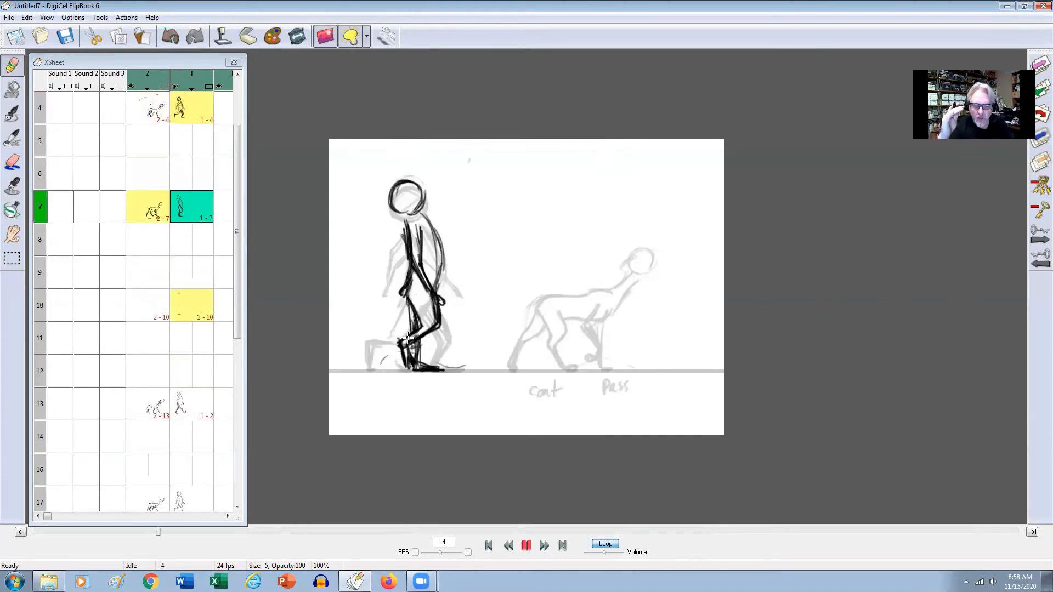
pyautogui.press('Up')
pyautogui.press('Up')
pyautogui.press('Down')
pyautogui.press('Down')
pyautogui.press('Down')
pyautogui.press('Up')
pyautogui.press('Up')
pyautogui.press('Down')
pyautogui.press('Down')
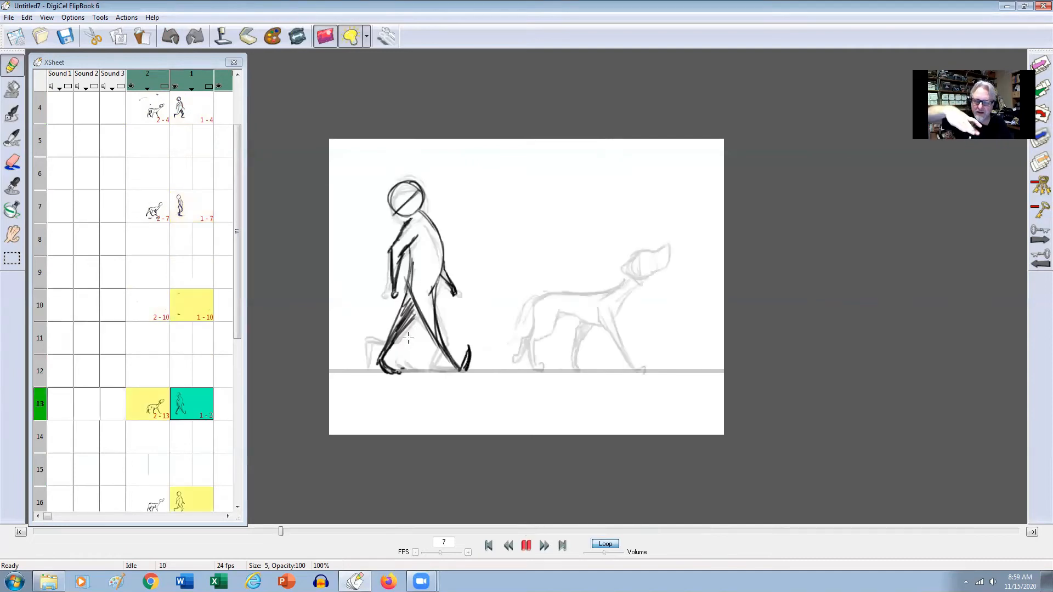
pyautogui.press('Up')
pyautogui.press('Up')
pyautogui.press('Down')
pyautogui.press('Down')
pyautogui.press('Up')
pyautogui.press('Up')
pyautogui.press('Down')
pyautogui.press('Down')
pyautogui.press('Up')
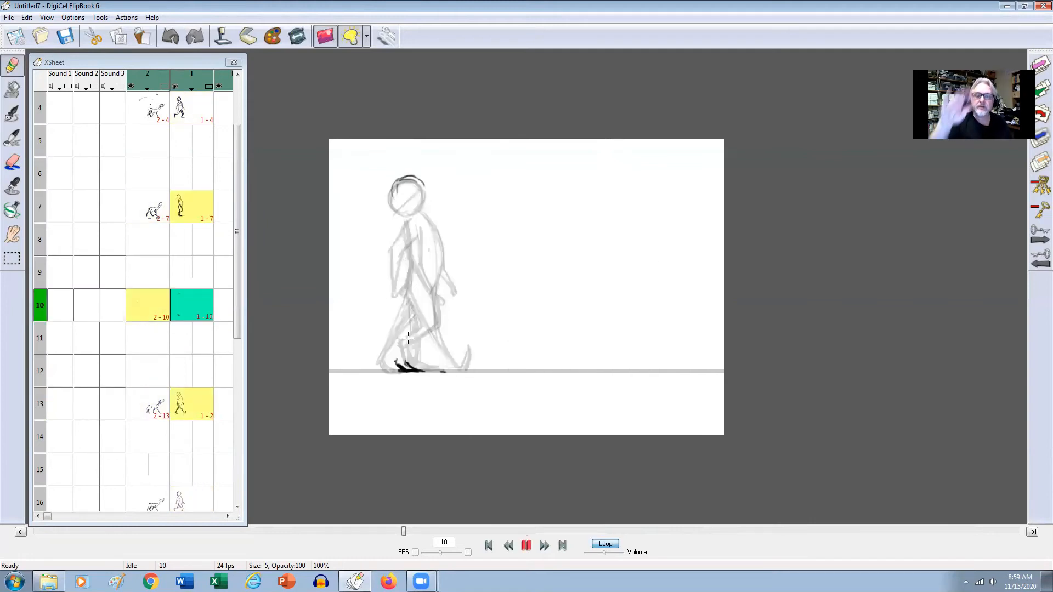
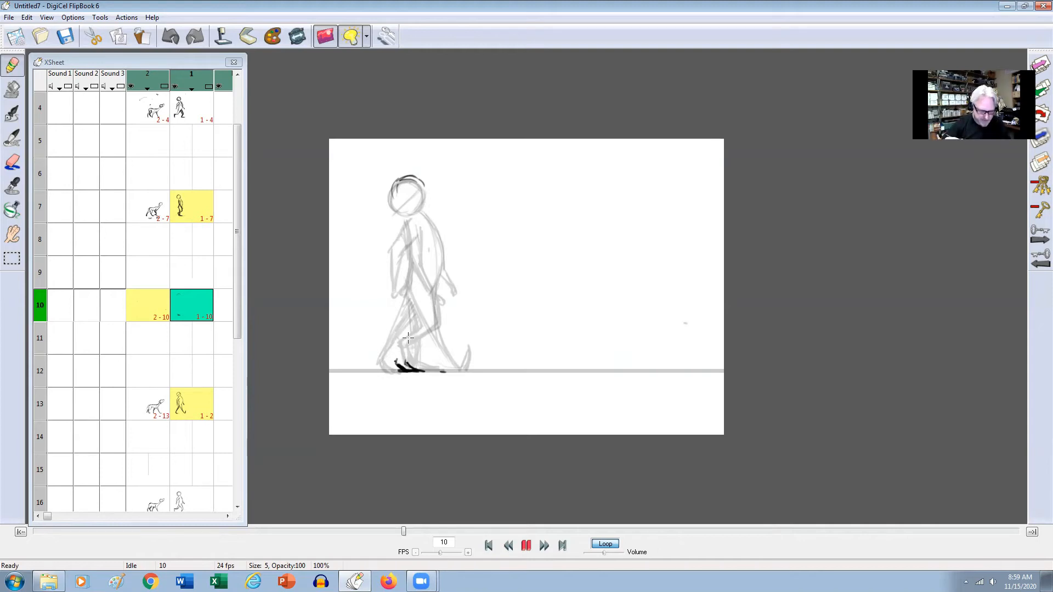
# Complete the man's head circle in frame 10, comparing it with the neighbouring drawings.
pyautogui.moveTo(392, 185)
pyautogui.mouseDown()
pyautogui.moveTo(421, 182)
pyautogui.moveTo(399, 175)
pyautogui.moveTo(403, 206)
pyautogui.moveTo(418, 184)
pyautogui.moveTo(405, 210)
pyautogui.moveTo(405, 212)
pyautogui.mouseUp()
pyautogui.press('Up')
pyautogui.press('Down')
pyautogui.press('Up')
pyautogui.press('Down')
# Sketch the man's supporting leg from hip to foot in frame 10 and rough in the forward foot's position.
pyautogui.moveTo(396, 363)
pyautogui.mouseDown()
pyautogui.moveTo(413, 293)
pyautogui.moveTo(402, 361)
pyautogui.mouseUp()
pyautogui.press('Up')
pyautogui.press('Down')
pyautogui.moveTo(421, 302)
pyautogui.mouseDown()
pyautogui.moveTo(399, 358)
pyautogui.moveTo(463, 363)
pyautogui.mouseUp()
pyautogui.press('Up')
pyautogui.press('Down')
pyautogui.press('Up')
pyautogui.press('Down')
pyautogui.press('Down')
pyautogui.press('Up')
pyautogui.press('Up')
pyautogui.press('Down')
pyautogui.press('Down')
pyautogui.press('Up')
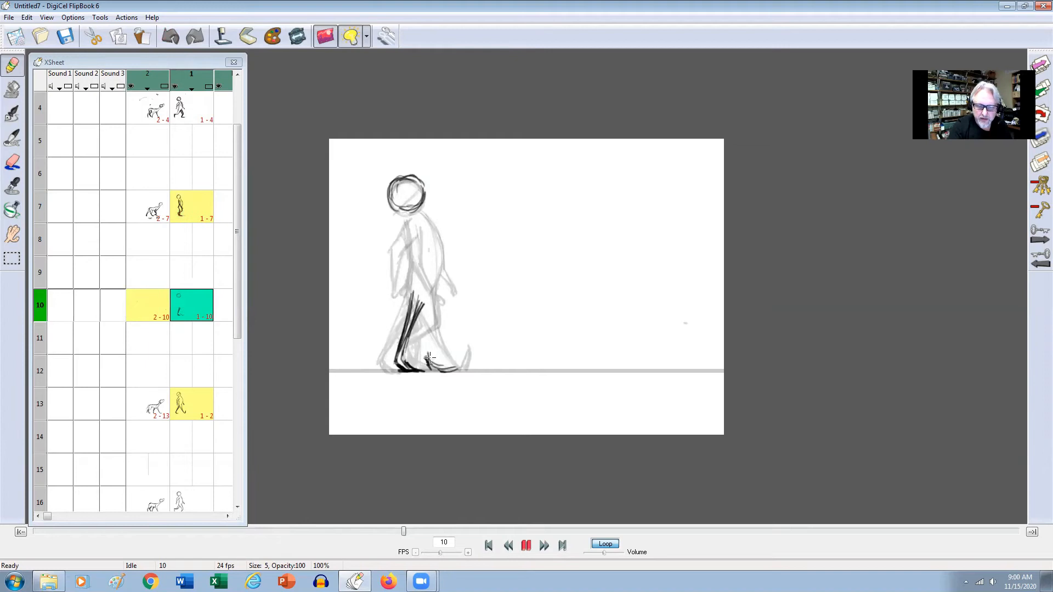
# Sketch the man's forward leg and foot in frame 10, checking the placement against the neighbouring poses.
pyautogui.moveTo(447, 366); pyautogui.dragTo(463, 359)
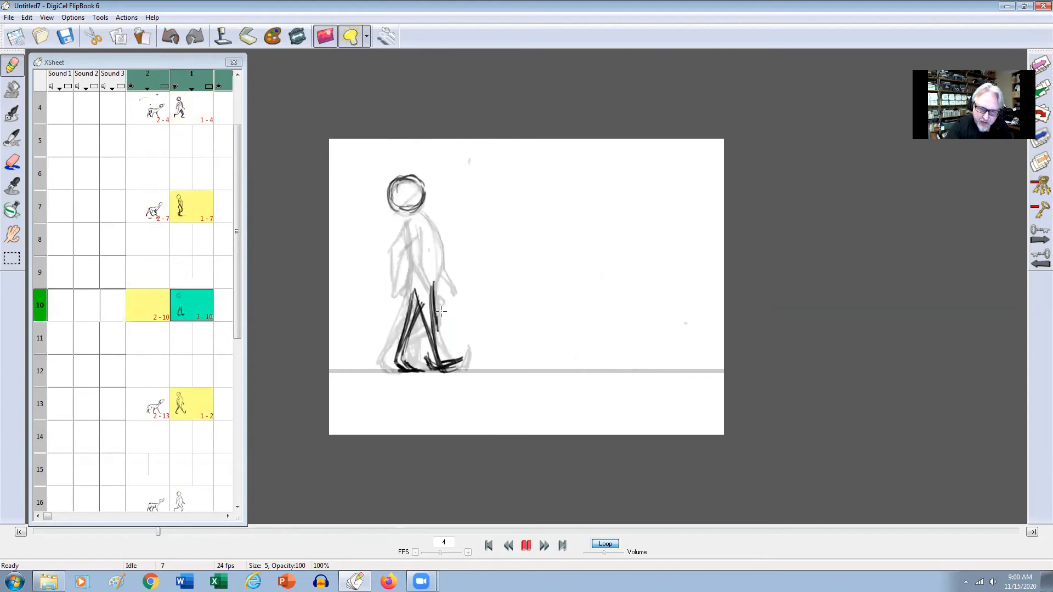
pyautogui.press('Up')
pyautogui.press('Down')
pyautogui.moveTo(415, 290); pyautogui.dragTo(429, 328)
pyautogui.press('Up')
pyautogui.press('Down')
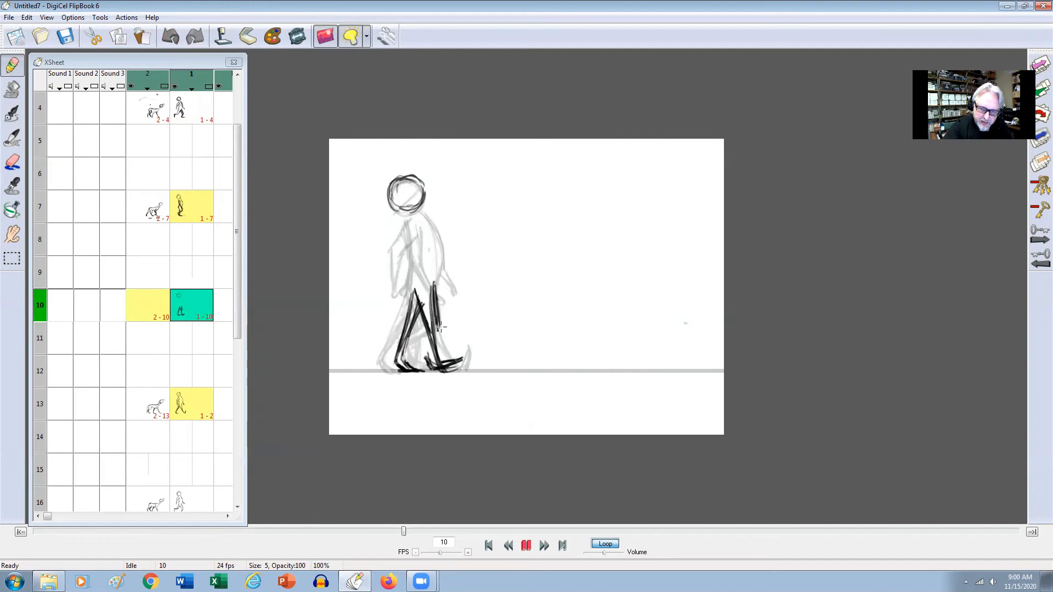
pyautogui.press('Up')
pyautogui.press('Down')
pyautogui.press('Up')
pyautogui.press('Down')
# Redraw the forward foot in frame 10 with its toe raised off the ground and erase excess lines at the thigh.
pyautogui.moveTo(447, 366)
pyautogui.mouseDown()
pyautogui.moveTo(464, 359)
pyautogui.moveTo(454, 367)
pyautogui.mouseUp()
pyautogui.press('Up')
pyautogui.press('Down')
pyautogui.press('e')
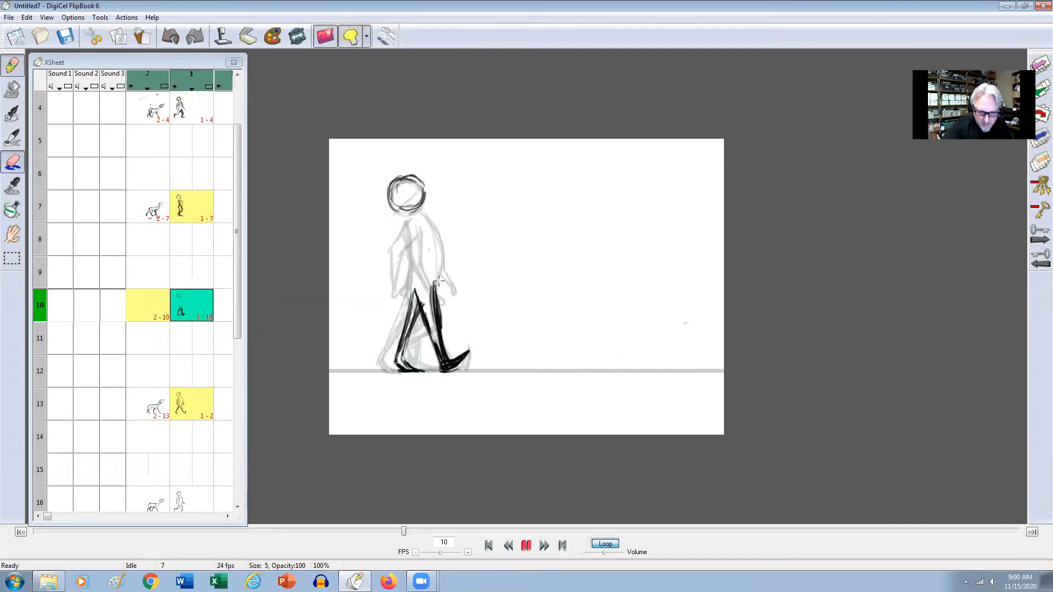
pyautogui.moveTo(435, 298); pyautogui.dragTo(434, 302)
pyautogui.press('Up')
pyautogui.press('Down')
# Darken and correct the man's forward lower leg down to the heel in frame 13.
pyautogui.press('Down')
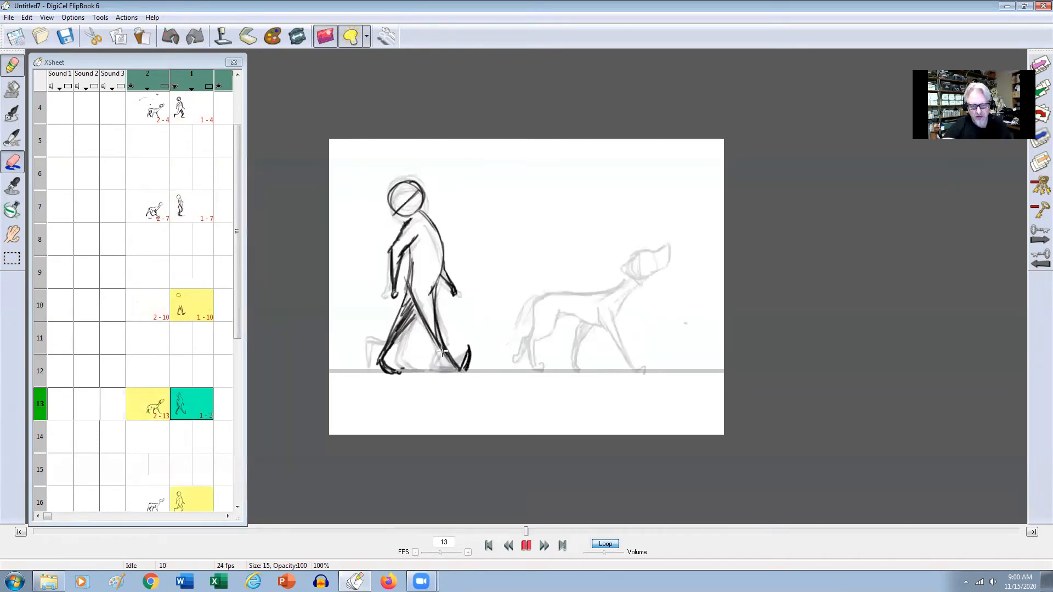
pyautogui.moveTo(441, 334); pyautogui.dragTo(459, 371)
pyautogui.press('Up')
# Sketch the front and back curves of the man's torso in frame 10, flipping between neighbouring poses for reference.
pyautogui.press('Down')
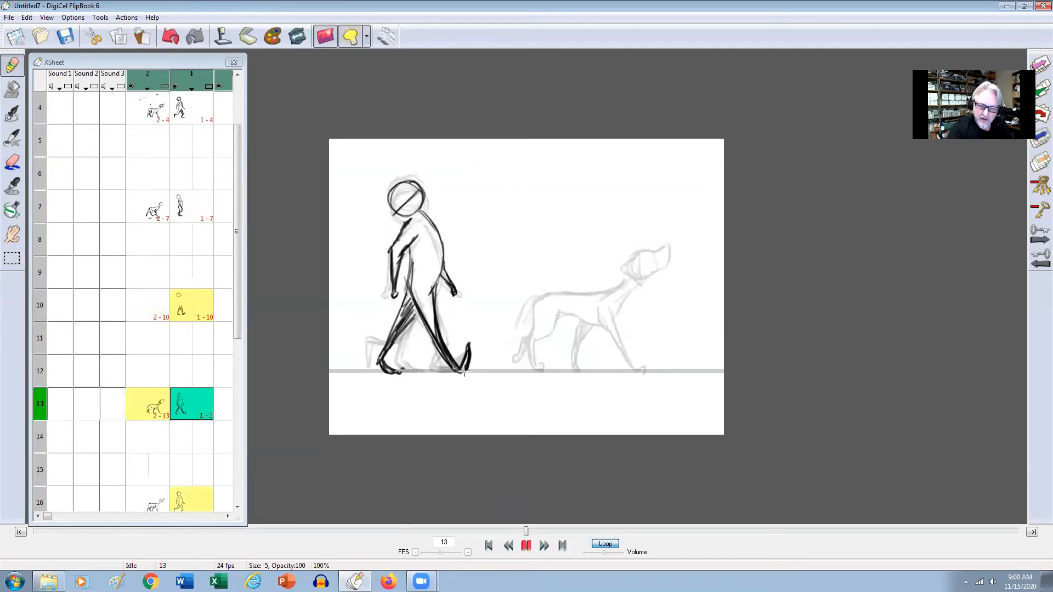
pyautogui.press('Up')
pyautogui.press('Up')
pyautogui.press('Down')
pyautogui.press('Down')
pyautogui.press('Up')
pyautogui.press('Up')
# Strengthen the back line of the man's supporting leg in frame 10 and compare the pose with the earlier drawings.
pyautogui.press('Down')
pyautogui.click(416, 278)
pyautogui.press('Up')
pyautogui.press('Down')
pyautogui.moveTo(409, 306)
pyautogui.mouseDown()
pyautogui.moveTo(406, 217)
pyautogui.moveTo(435, 231)
pyautogui.moveTo(441, 267)
pyautogui.moveTo(405, 315)
pyautogui.moveTo(414, 308)
pyautogui.moveTo(406, 364)
pyautogui.mouseUp()
pyautogui.press('Up')
pyautogui.press('Down')
# Sketch the man's trailing arm in frame 10 and an arc across the hips as a guide for the hand swing.
pyautogui.press('Up')
pyautogui.press('Up')
pyautogui.press('Down')
pyautogui.press('Down')
pyautogui.press('Down')
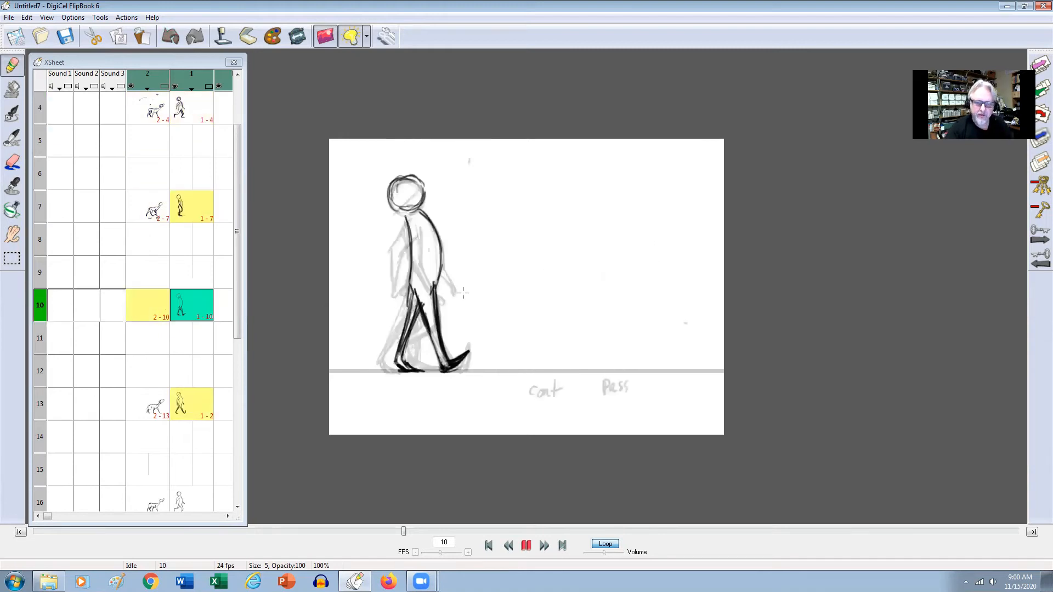
pyautogui.press('Up')
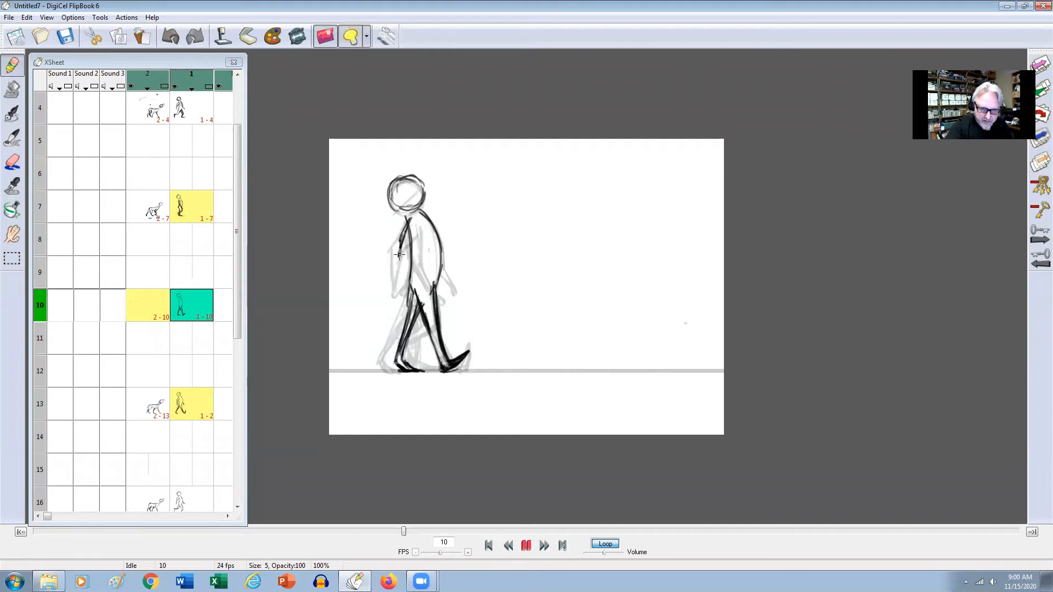
pyautogui.press('Up')
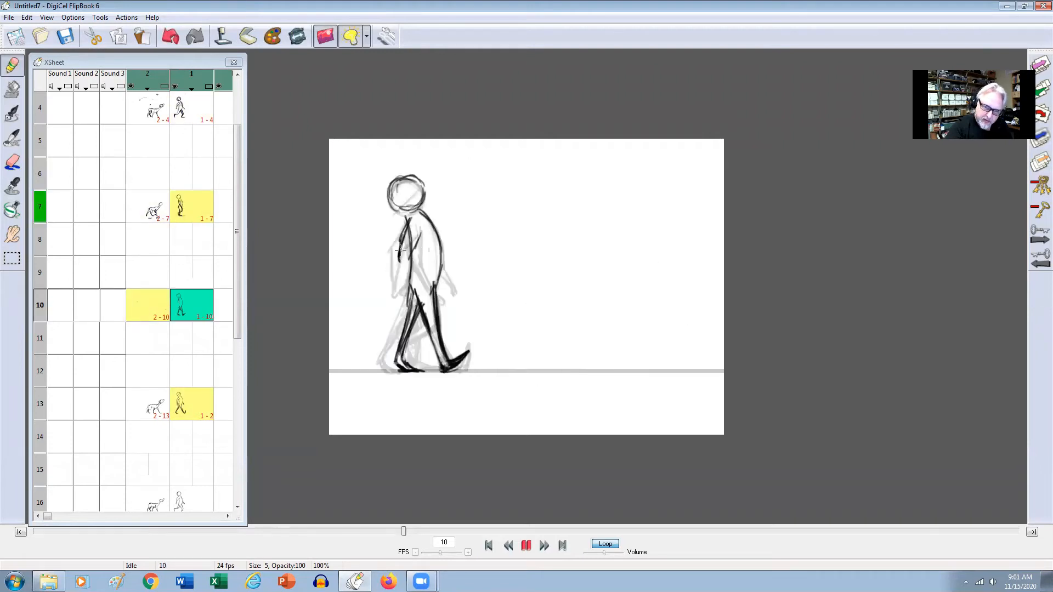
pyautogui.press('Up')
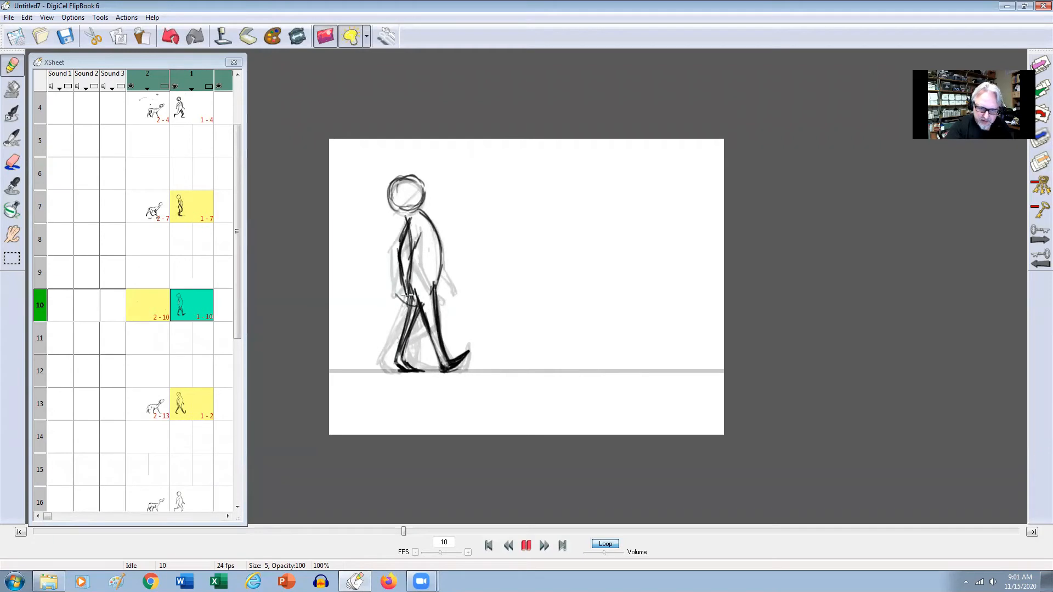
pyautogui.press('Up')
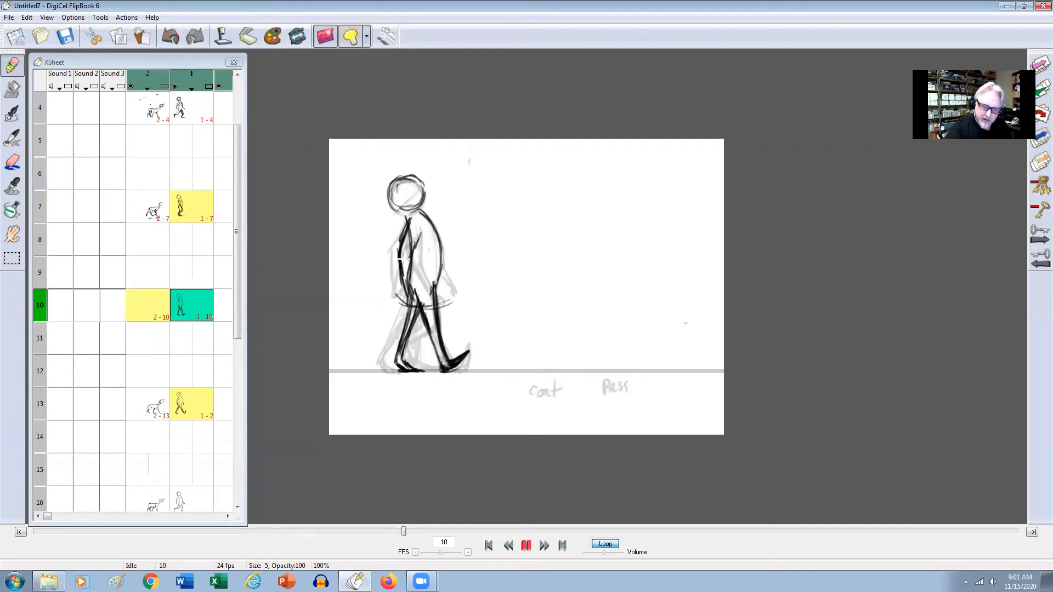
# Refine the man's arms and near hand in frame 10, cleaning up the excess arm lines.
pyautogui.press('Up')
pyautogui.press('Down')
pyautogui.press('Up')
pyautogui.press('e')
pyautogui.moveTo(403, 262); pyautogui.dragTo(408, 299)
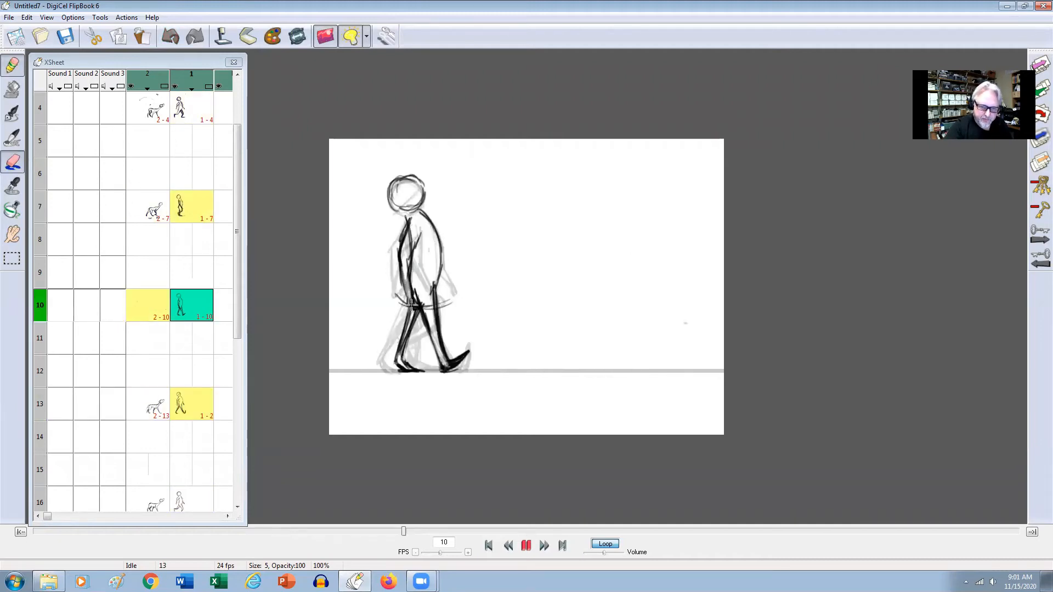
pyautogui.press('Up')
pyautogui.press('Down')
pyautogui.moveTo(419, 239)
pyautogui.mouseDown()
pyautogui.moveTo(410, 238)
pyautogui.moveTo(419, 235)
pyautogui.mouseUp()
# Erase the overlapping lines around the man's forward forearm and hand in frame 7.
pyautogui.press('Up')
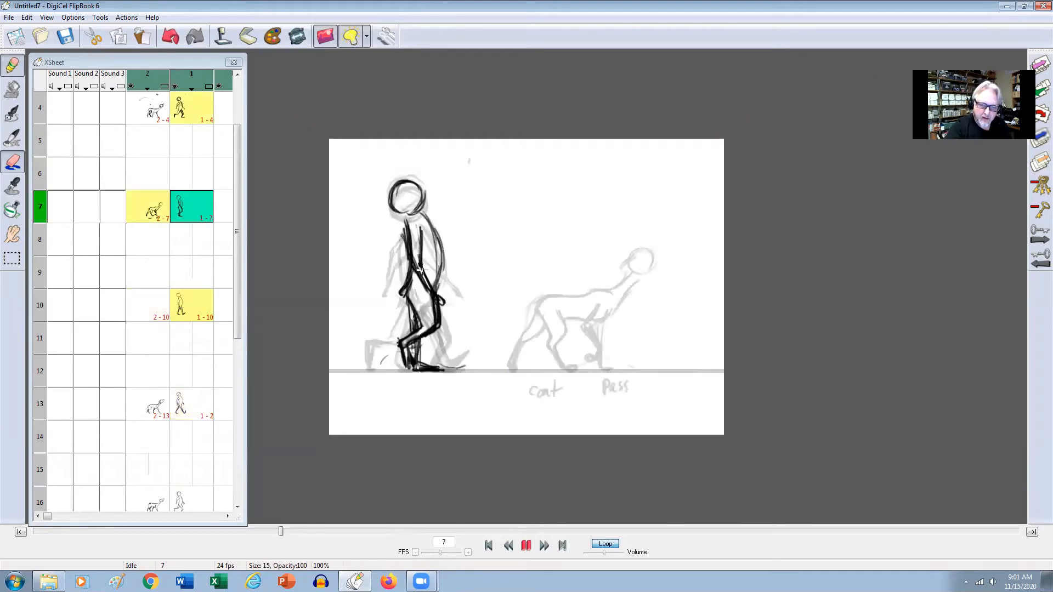
pyautogui.moveTo(427, 286); pyautogui.dragTo(440, 301)
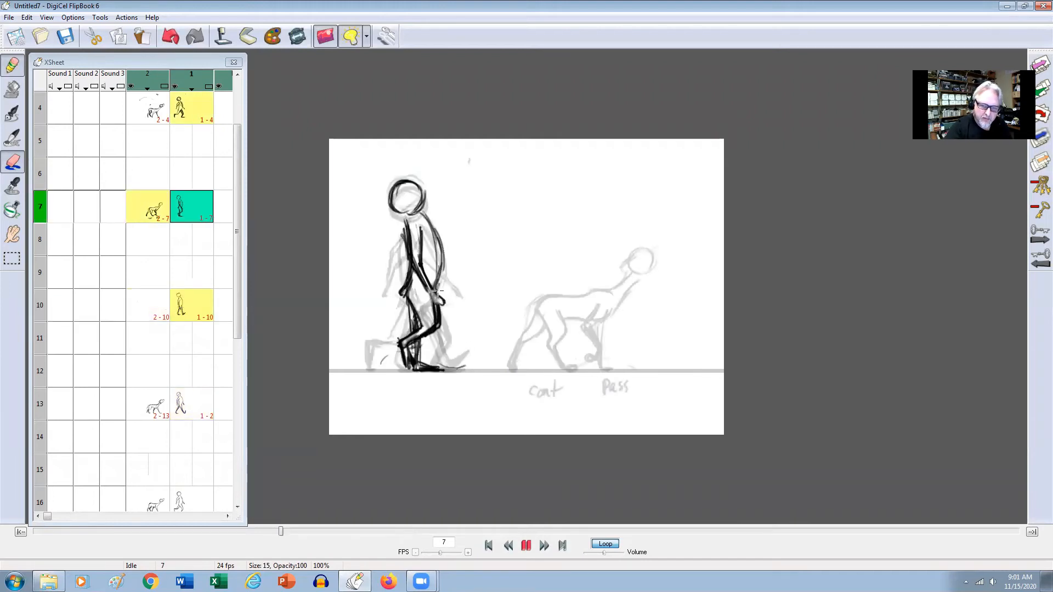
pyautogui.press('Up')
pyautogui.press('Down')
pyautogui.press('Down')
pyautogui.press('Down')
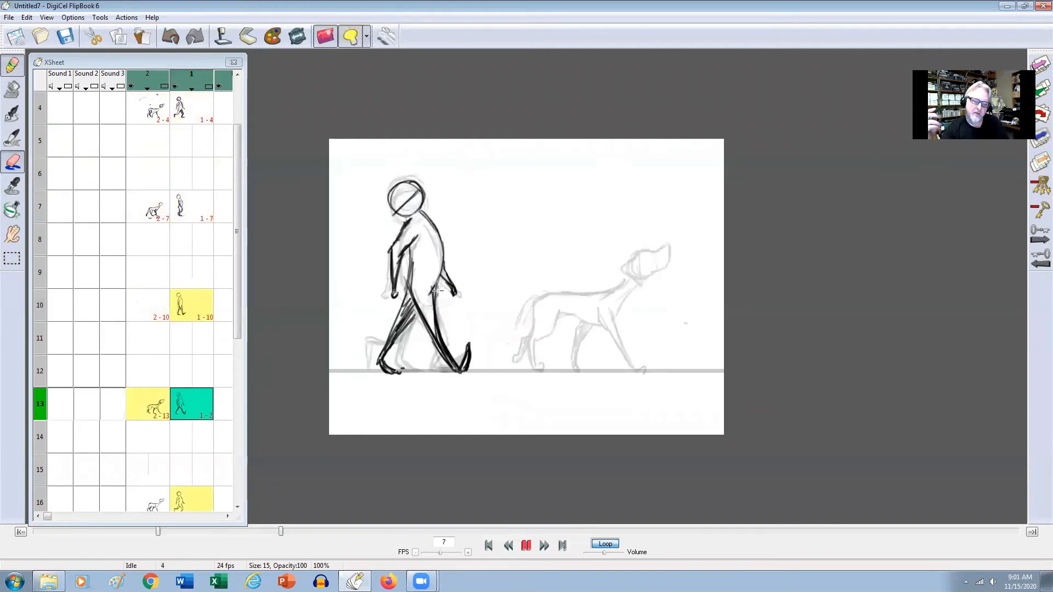
# Define the trailing hand of the man in frame 13, comparing it with frame 10.
pyautogui.press('Up')
pyautogui.press('Down')
pyautogui.press('e')
pyautogui.moveTo(392, 291); pyautogui.dragTo(392, 303)
pyautogui.press('Up')
pyautogui.press('Down')
pyautogui.press('Up')
pyautogui.press('Down')
# Darken the man's trailing hand and redraw the upper part of that arm in frame 16.
pyautogui.press('Down')
pyautogui.press('Down')
pyautogui.press('Up')
pyautogui.moveTo(391, 281); pyautogui.dragTo(385, 305)
pyautogui.press('Up')
pyautogui.press('Down')
pyautogui.moveTo(421, 236); pyautogui.dragTo(399, 259)
pyautogui.press('Up')
# Redraw the man's trailing arm from shoulder to hand with heavier lines in frame 19.
pyautogui.press('Down')
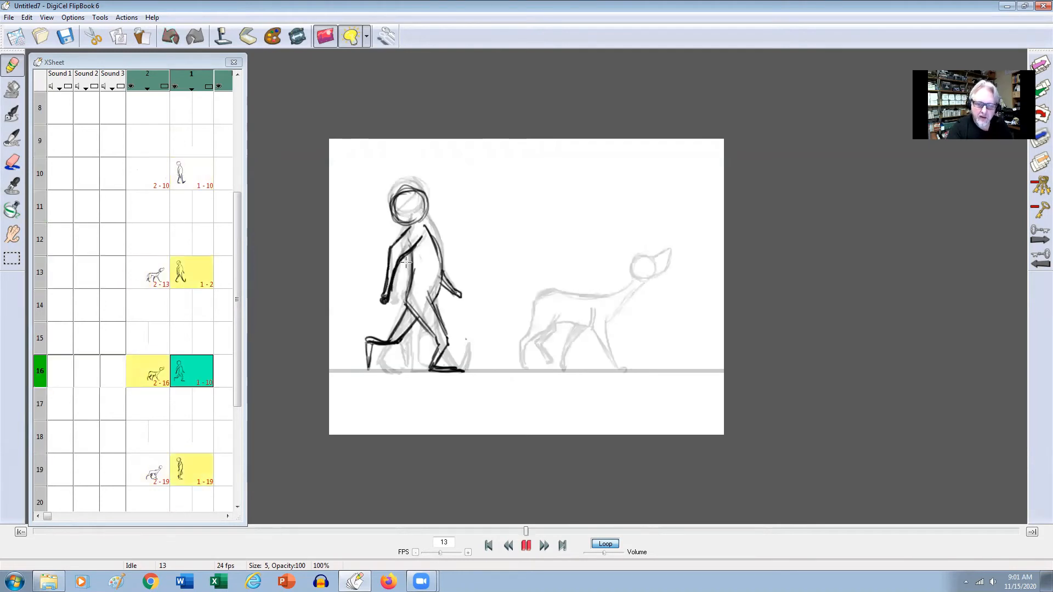
pyautogui.press('Down')
pyautogui.press('Up')
pyautogui.press('Down')
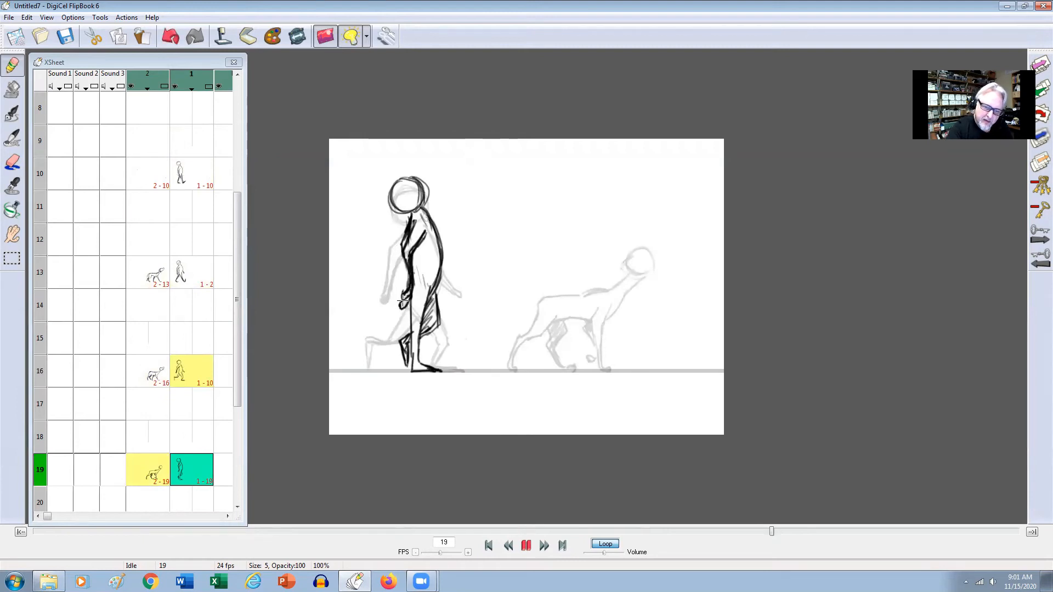
pyautogui.moveTo(410, 226); pyautogui.dragTo(405, 299)
pyautogui.press('Up')
pyautogui.press('Down')
# Clean up the trailing forearm and sketch the forward hand beside the hip in frame 19.
pyautogui.press('e')
pyautogui.press('Up')
pyautogui.press('e')
pyautogui.moveTo(407, 269); pyautogui.dragTo(408, 287)
pyautogui.press('Up')
pyautogui.press('Down')
pyautogui.press('Up')
pyautogui.press('Down')
pyautogui.moveTo(439, 295); pyautogui.dragTo(440, 290)
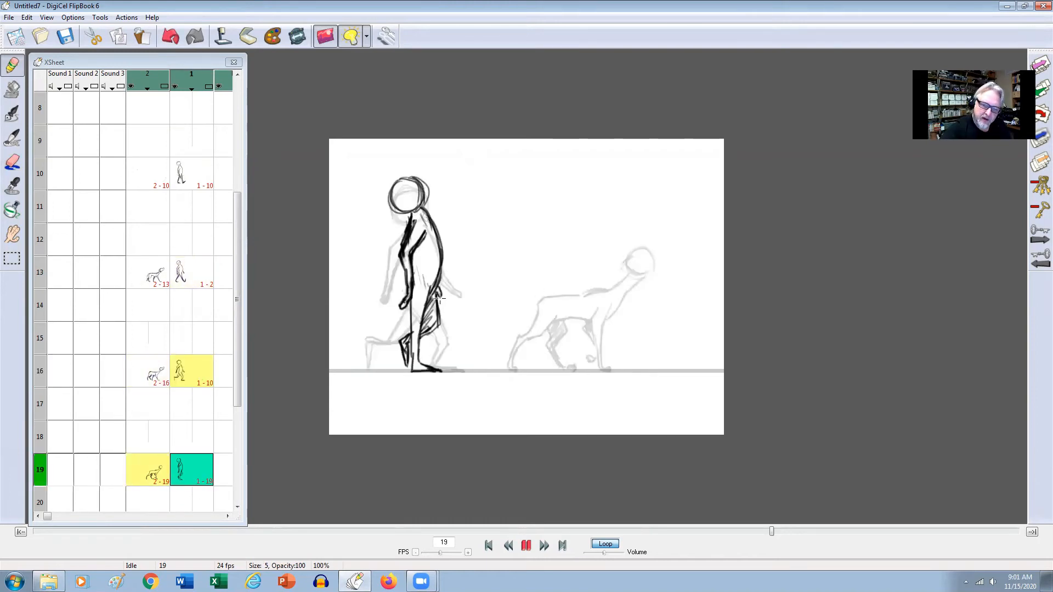
pyautogui.press('Up')
pyautogui.press('Down')
pyautogui.press('Up')
pyautogui.press('Down')
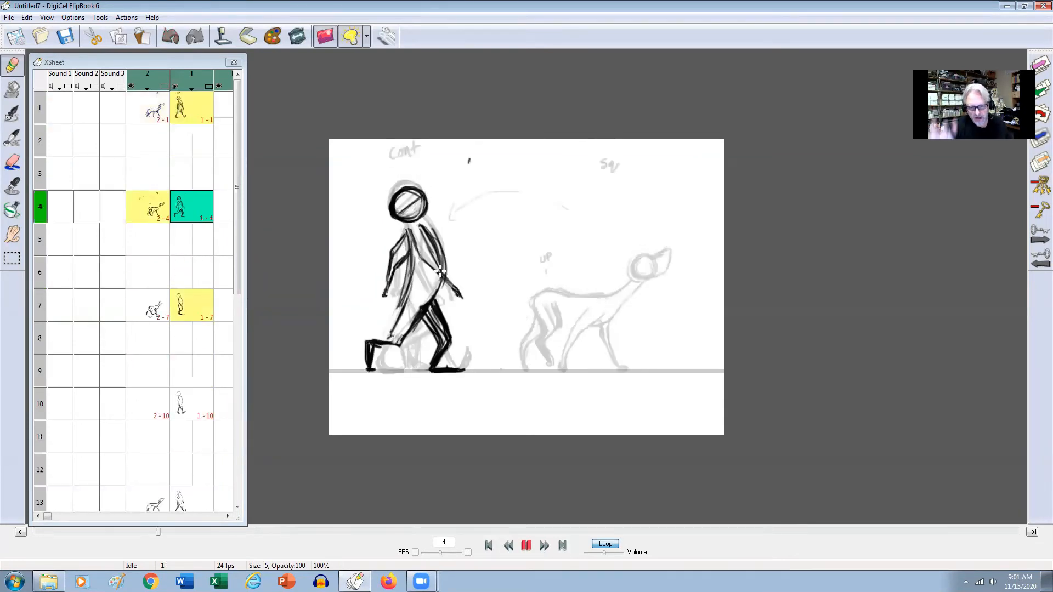
# Flip through the man's drawings across the cycle to compare head positions and poses.
pyautogui.press('Up')
pyautogui.press('Down')
pyautogui.moveTo(423, 189)
pyautogui.mouseDown()
pyautogui.moveTo(397, 206)
pyautogui.moveTo(406, 213)
pyautogui.mouseUp()
pyautogui.moveTo(415, 178); pyautogui.dragTo(392, 205)
pyautogui.press('Up')
pyautogui.press('Up')
pyautogui.press('Down')
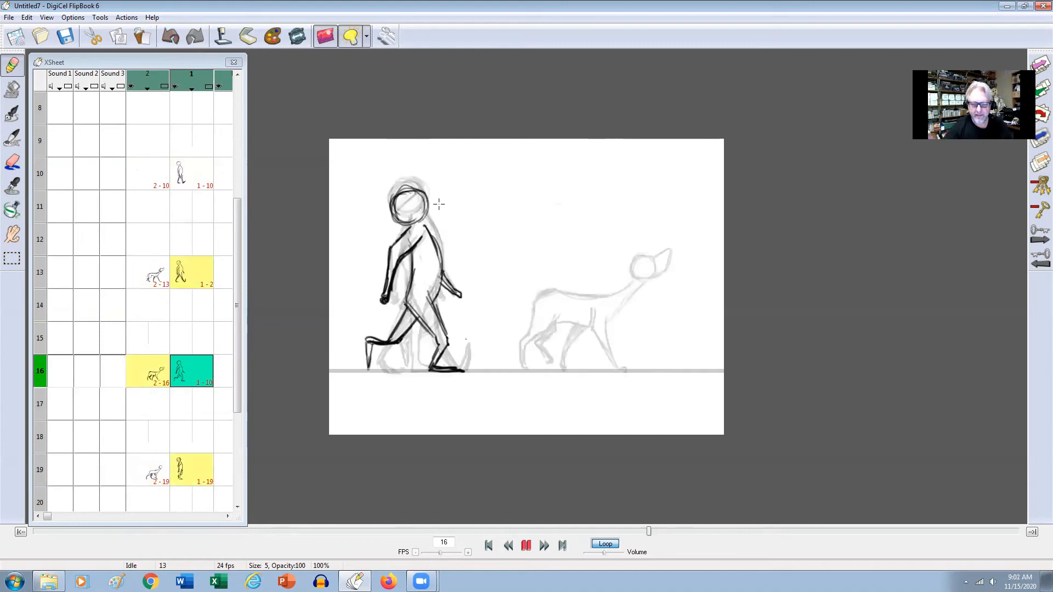
pyautogui.press('Down')
pyautogui.press('Down')
pyautogui.press('Up')
pyautogui.press('Up')
pyautogui.press('Up')
pyautogui.press('Up')
pyautogui.press('Up')
pyautogui.press('Up')
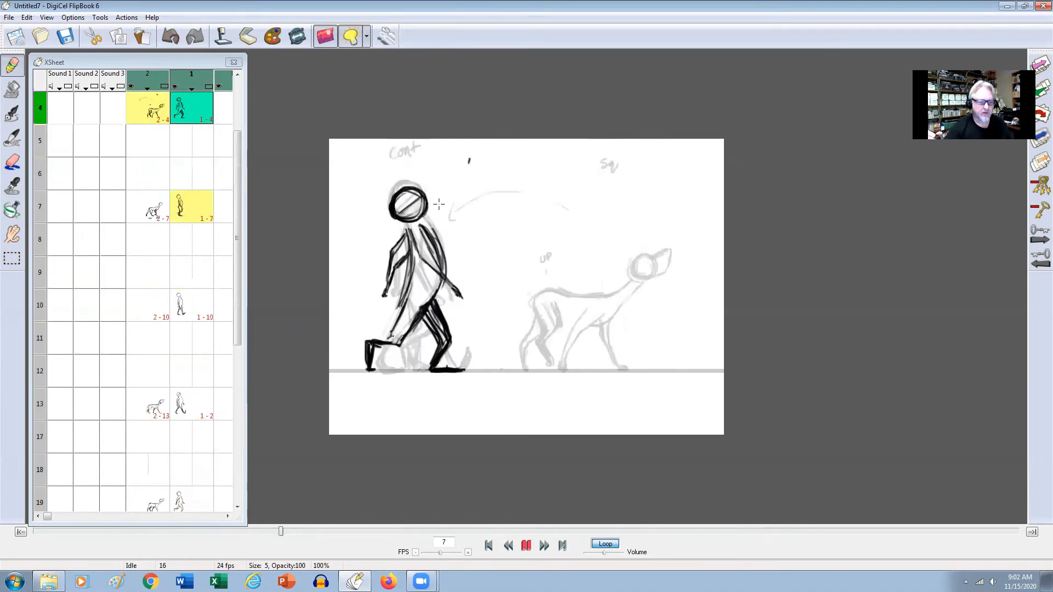
pyautogui.press('Down')
pyautogui.press('Down')
pyautogui.press('Up')
pyautogui.press('Down')
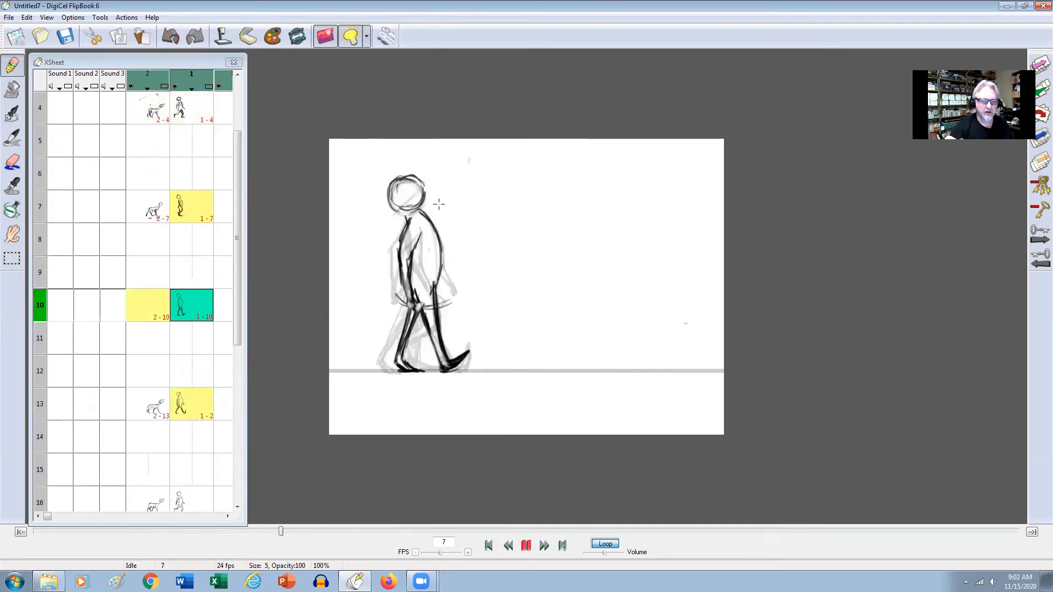
# Copy the man's frame 10 drawing and paste it into frame 21 of level 1.
pyautogui.click(192, 311)
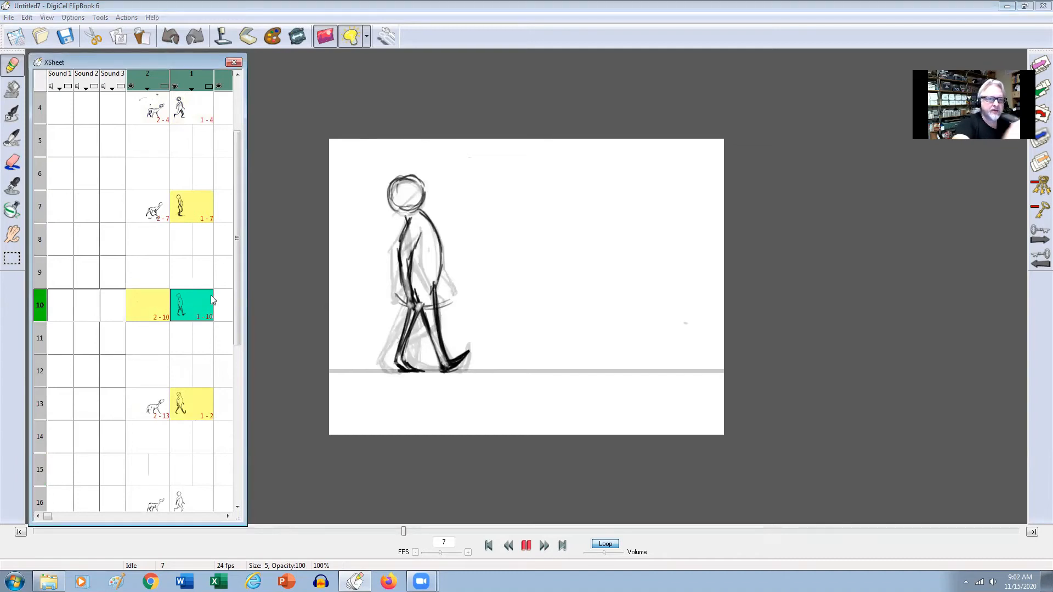
pyautogui.click(27, 18)
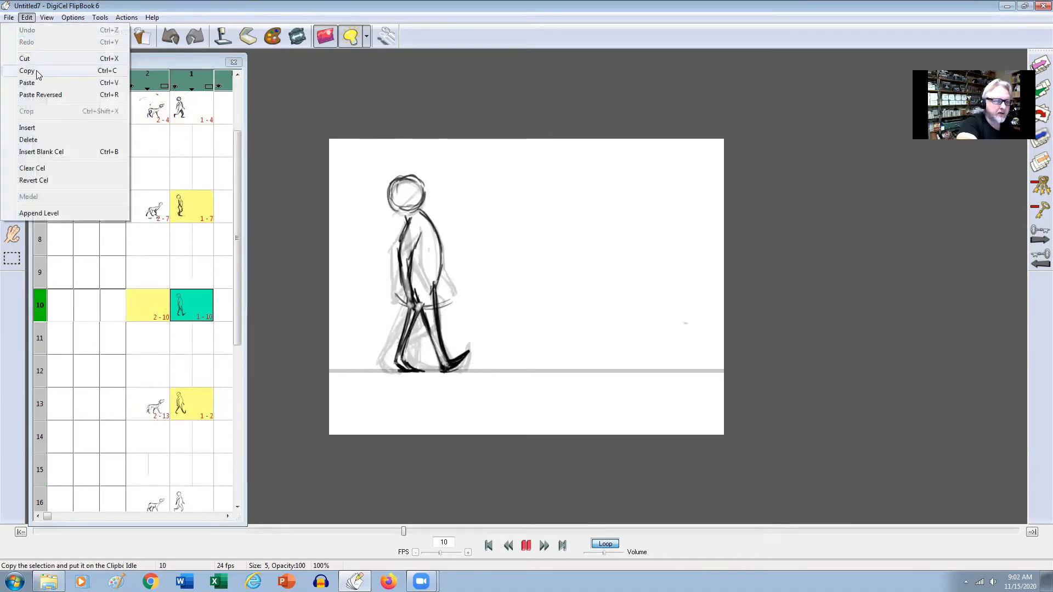
pyautogui.click(37, 74)
pyautogui.moveTo(236, 156); pyautogui.dragTo(234, 318)
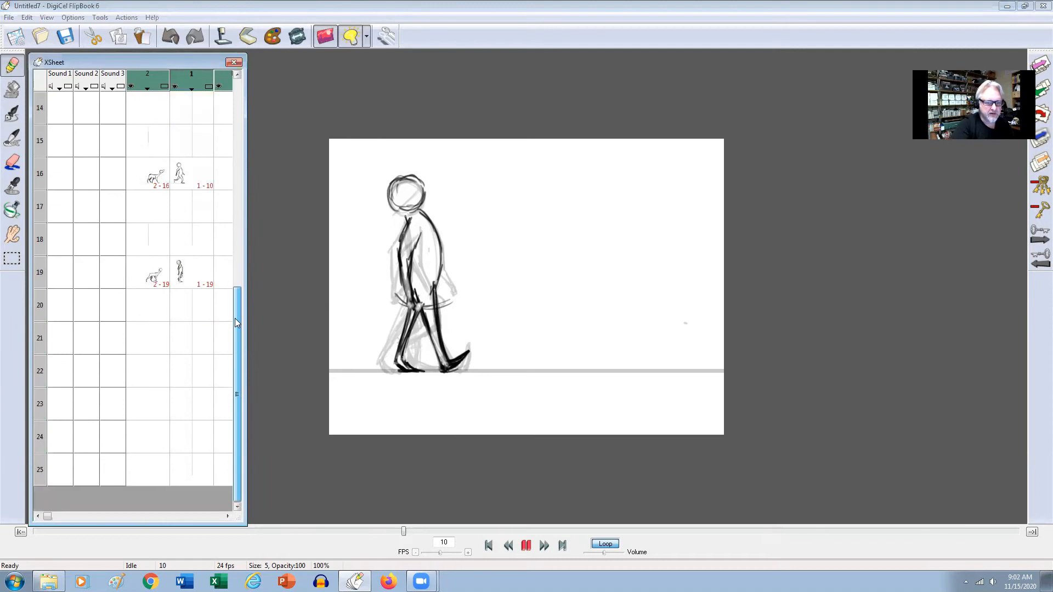
pyautogui.click(192, 360)
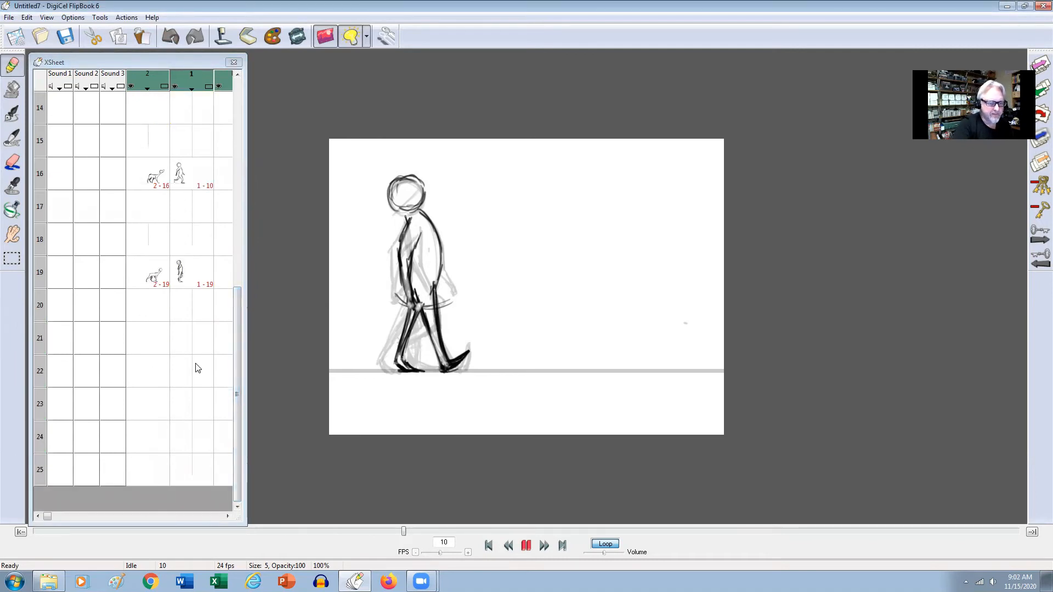
pyautogui.click(193, 338)
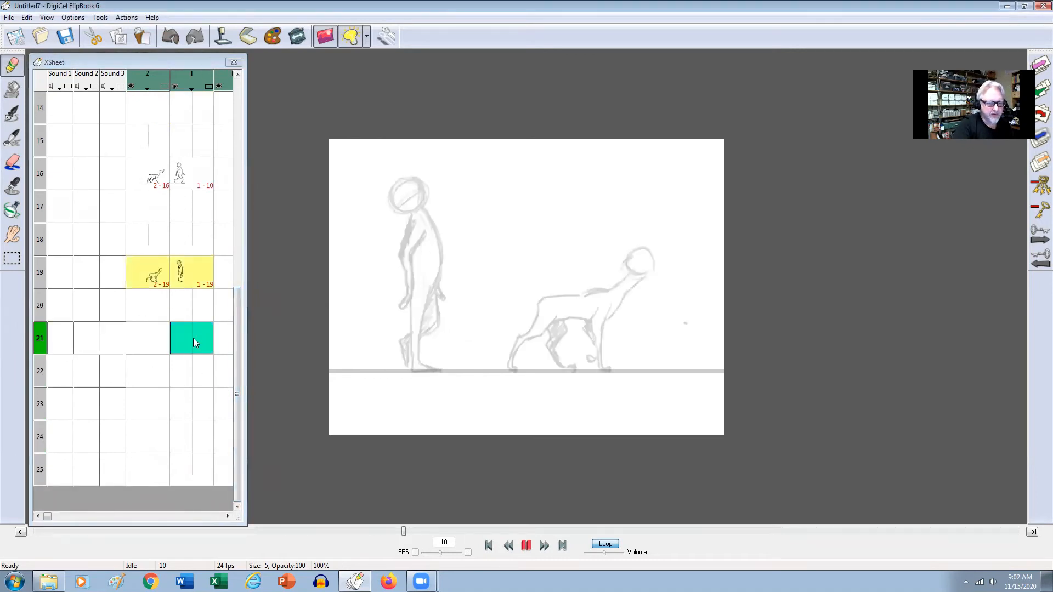
pyautogui.click(27, 17)
pyautogui.click(39, 83)
# Copy the man's frame 1 contact drawing and paste it into frame 25 of level 1.
pyautogui.moveTo(237, 324); pyautogui.dragTo(230, 113)
pyautogui.click(191, 108)
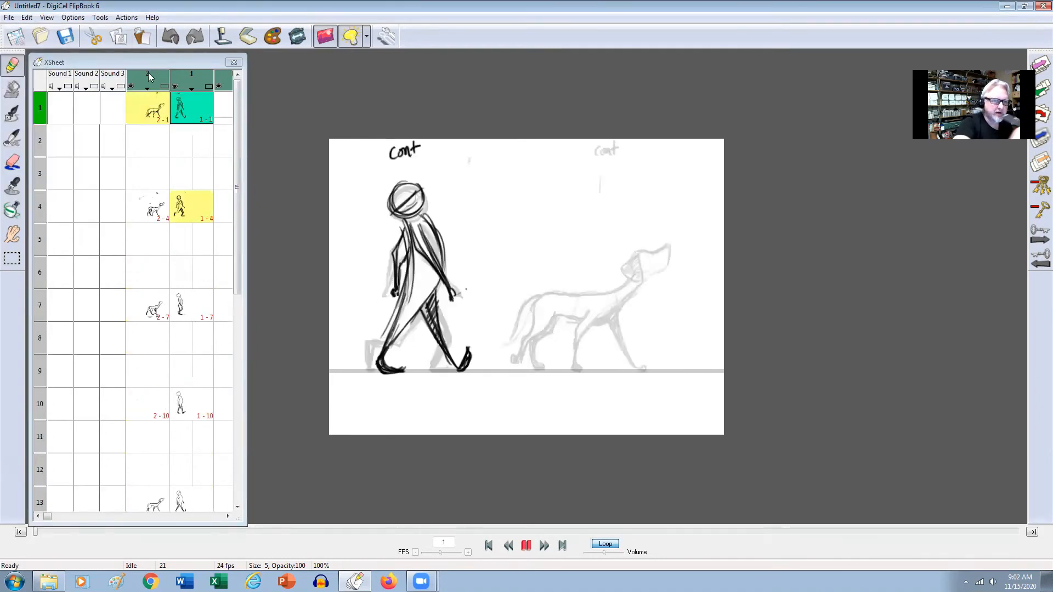
pyautogui.click(27, 17)
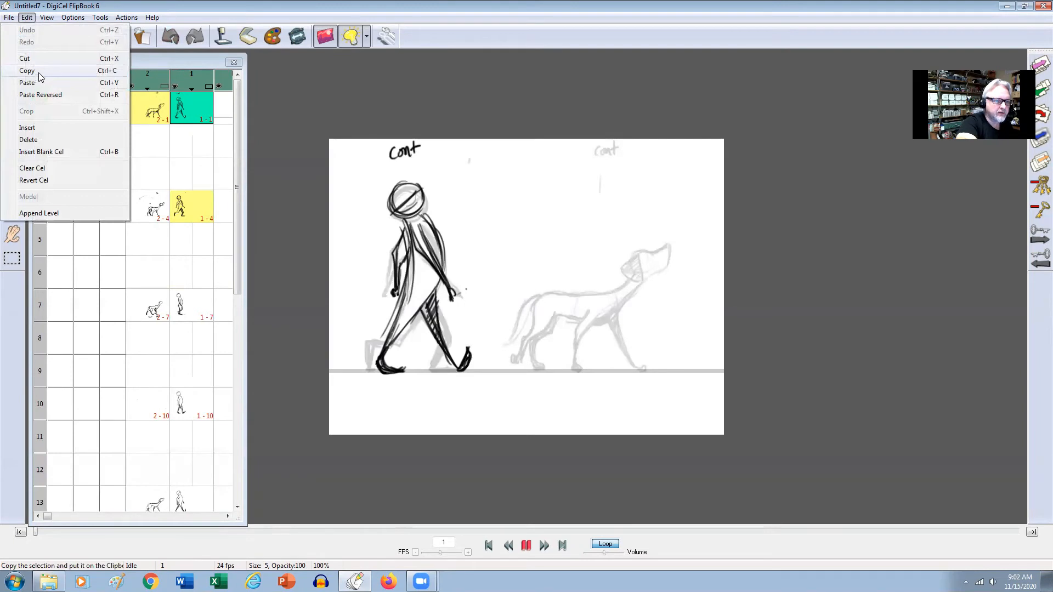
pyautogui.click(40, 73)
pyautogui.moveTo(240, 190); pyautogui.dragTo(233, 450)
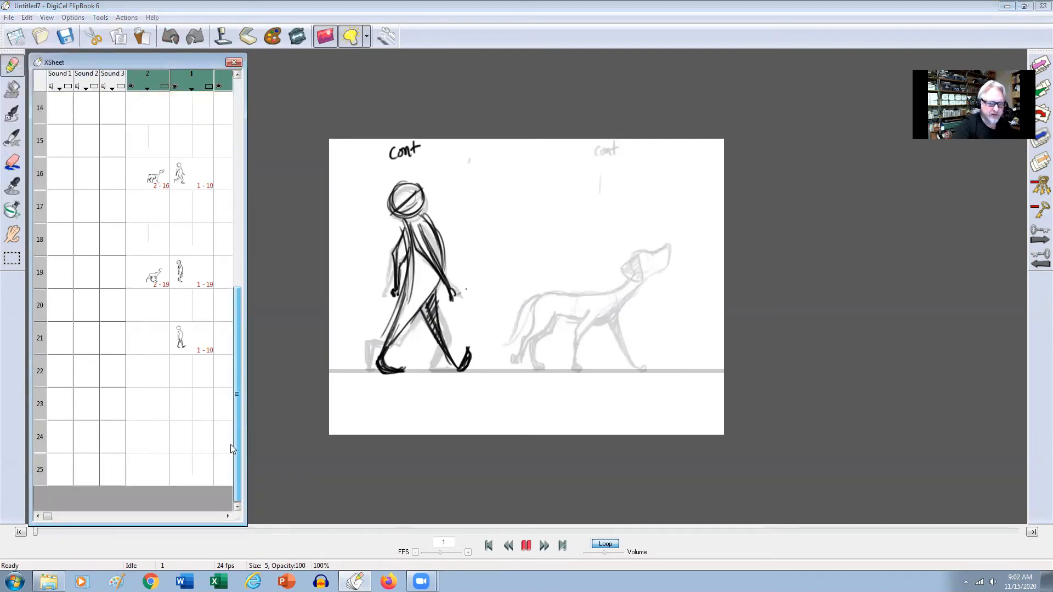
pyautogui.click(192, 473)
pyautogui.click(27, 17)
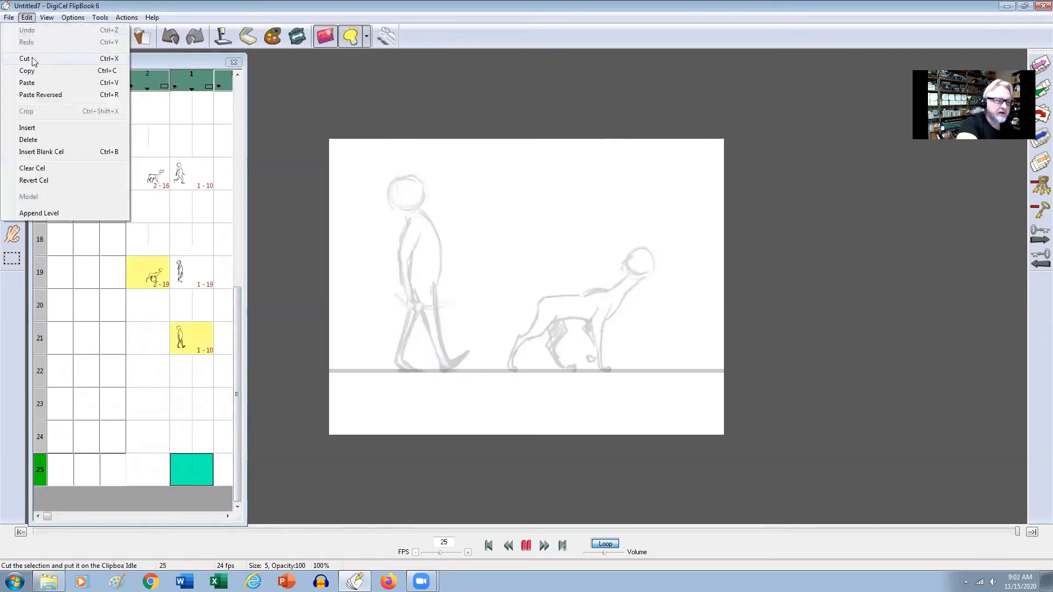
pyautogui.click(28, 82)
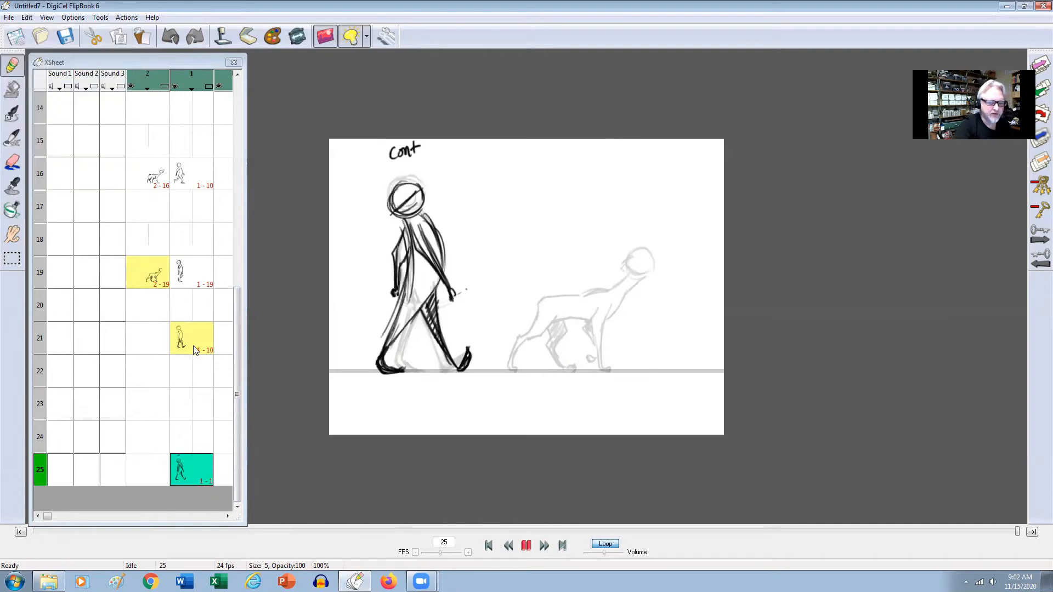
# Select the empty frame 22 cel of level 1 and set the light box to hide the next drawing.
pyautogui.click(195, 351)
pyautogui.click(194, 377)
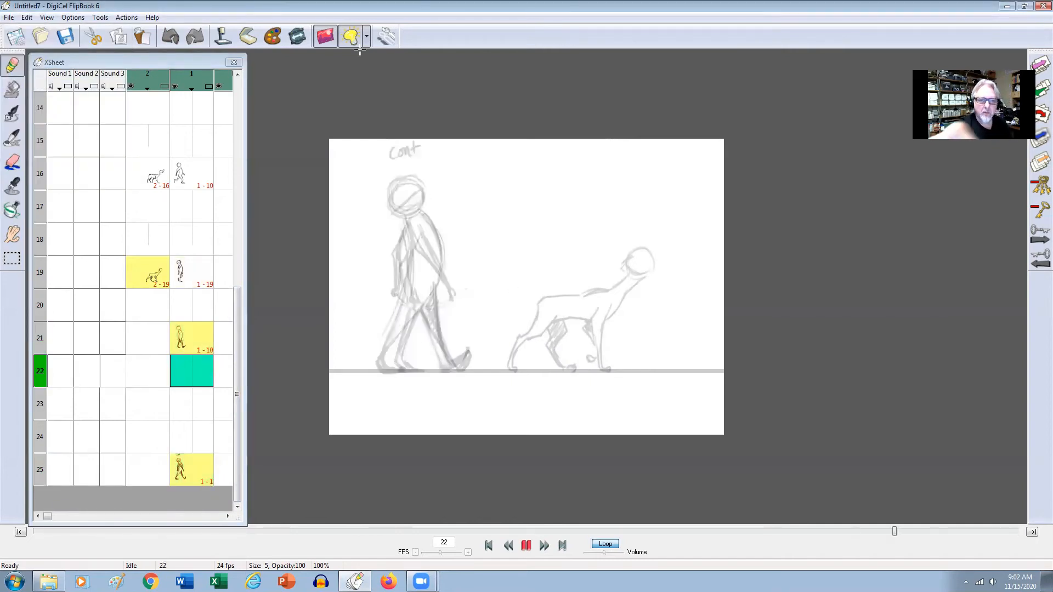
pyautogui.click(367, 37)
pyautogui.click(393, 262)
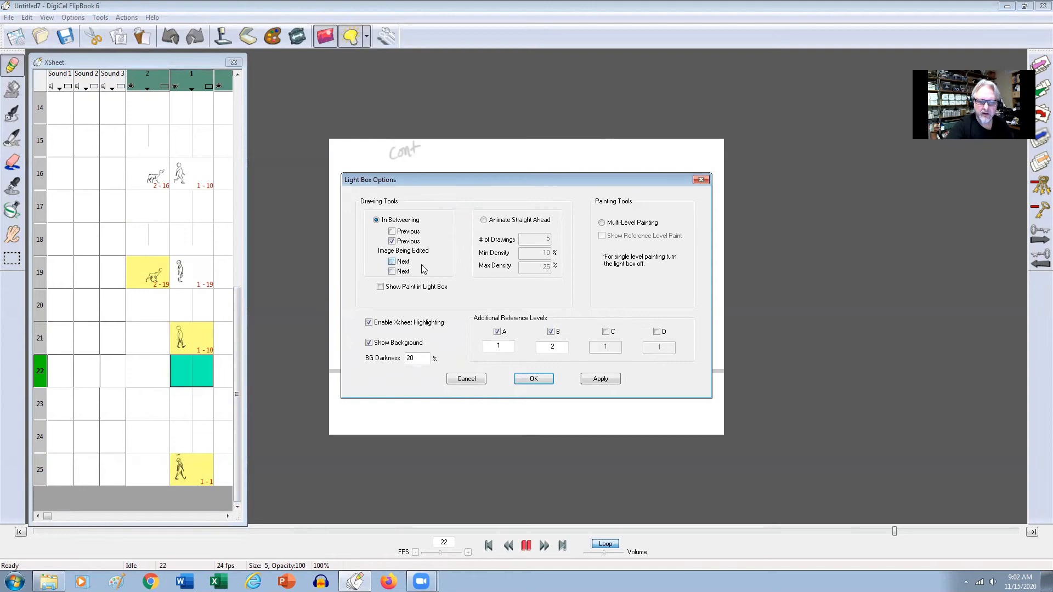
pyautogui.click(608, 380)
pyautogui.click(548, 379)
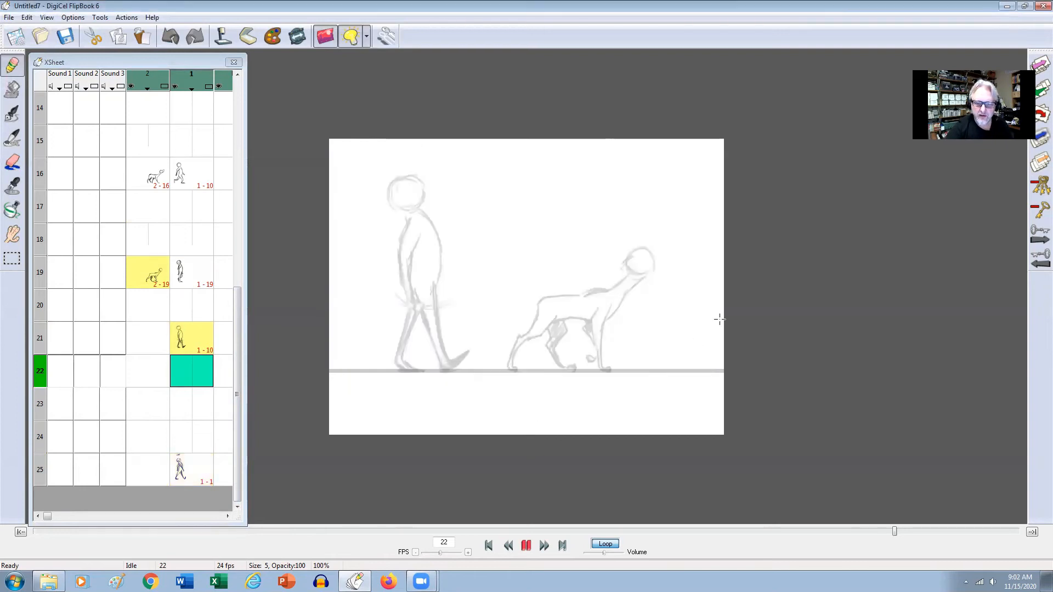
# Draw the man's legs and feet on frame 22 of level 1, with the front foot's toes raised above the ground line.
pyautogui.moveTo(436, 285); pyautogui.dragTo(400, 356)
pyautogui.moveTo(414, 299); pyautogui.dragTo(401, 359)
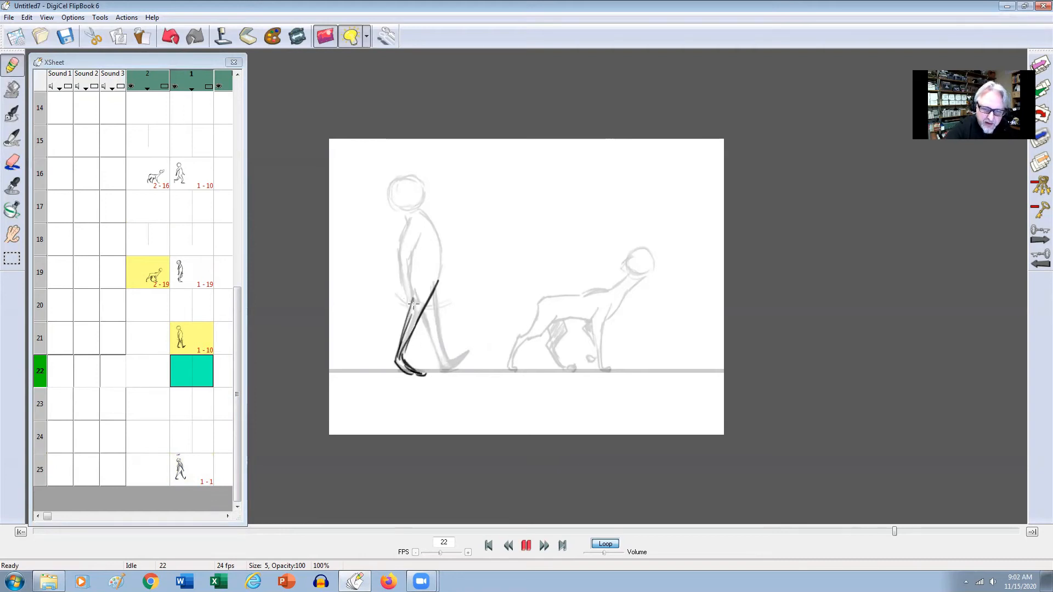
pyautogui.moveTo(425, 317); pyautogui.dragTo(444, 363)
pyautogui.moveTo(433, 293); pyautogui.dragTo(441, 351)
pyautogui.moveTo(433, 296); pyautogui.dragTo(450, 365)
pyautogui.moveTo(437, 325)
pyautogui.mouseDown()
pyautogui.moveTo(460, 369)
pyautogui.moveTo(451, 363)
pyautogui.moveTo(466, 354)
pyautogui.moveTo(441, 368)
pyautogui.moveTo(463, 358)
pyautogui.mouseUp()
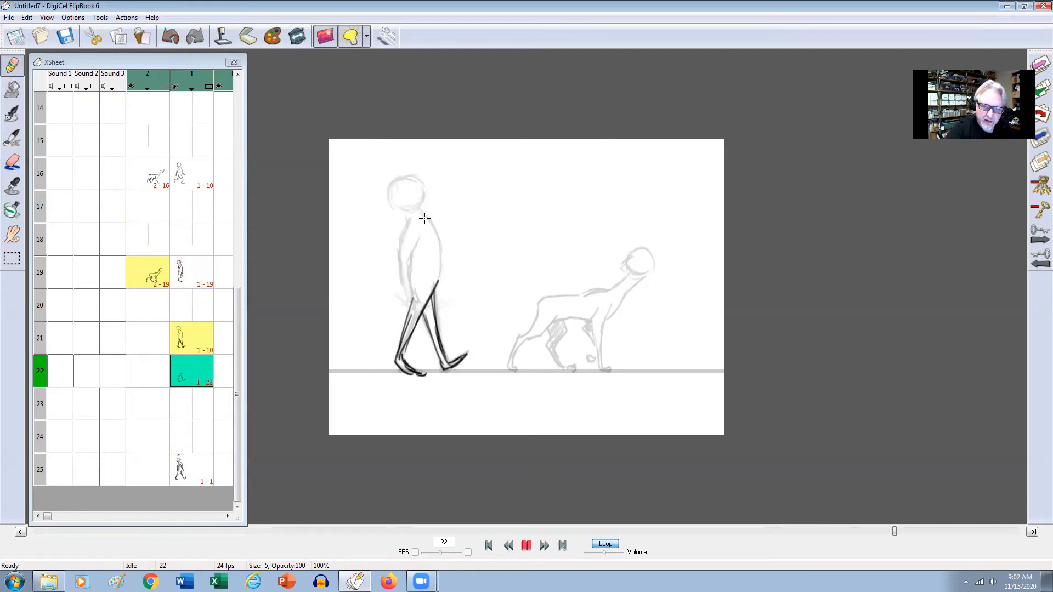
# Draw the man's torso, back arm and head on frame 22, flipping against the frame 21 drawing to check them.
pyautogui.moveTo(418, 209)
pyautogui.mouseDown()
pyautogui.moveTo(439, 286)
pyautogui.moveTo(402, 239)
pyautogui.mouseUp()
pyautogui.moveTo(402, 280)
pyautogui.mouseDown()
pyautogui.moveTo(412, 252)
pyautogui.moveTo(408, 276)
pyautogui.moveTo(399, 250)
pyautogui.moveTo(407, 291)
pyautogui.mouseUp()
pyautogui.moveTo(410, 245)
pyautogui.mouseDown()
pyautogui.moveTo(399, 334)
pyautogui.moveTo(427, 308)
pyautogui.mouseUp()
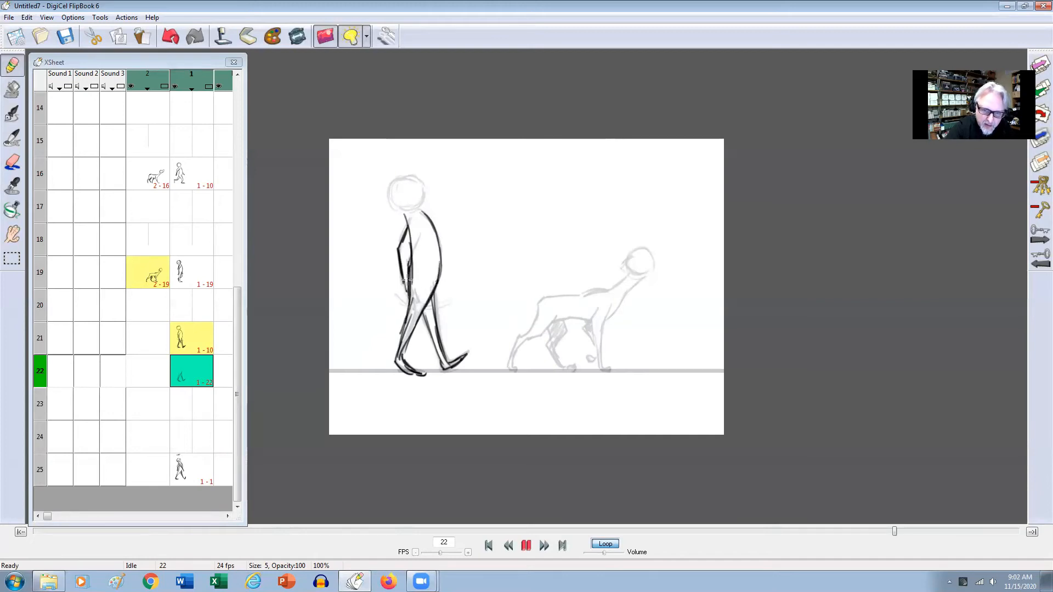
pyautogui.moveTo(397, 181); pyautogui.dragTo(413, 211)
pyautogui.moveTo(406, 174)
pyautogui.mouseDown()
pyautogui.moveTo(418, 204)
pyautogui.moveTo(399, 207)
pyautogui.moveTo(414, 178)
pyautogui.moveTo(423, 203)
pyautogui.moveTo(402, 179)
pyautogui.moveTo(421, 206)
pyautogui.mouseUp()
pyautogui.moveTo(409, 292); pyautogui.dragTo(406, 294)
pyautogui.press('Up')
pyautogui.press('Down')
pyautogui.press('Up')
pyautogui.press('Down')
pyautogui.press('Up')
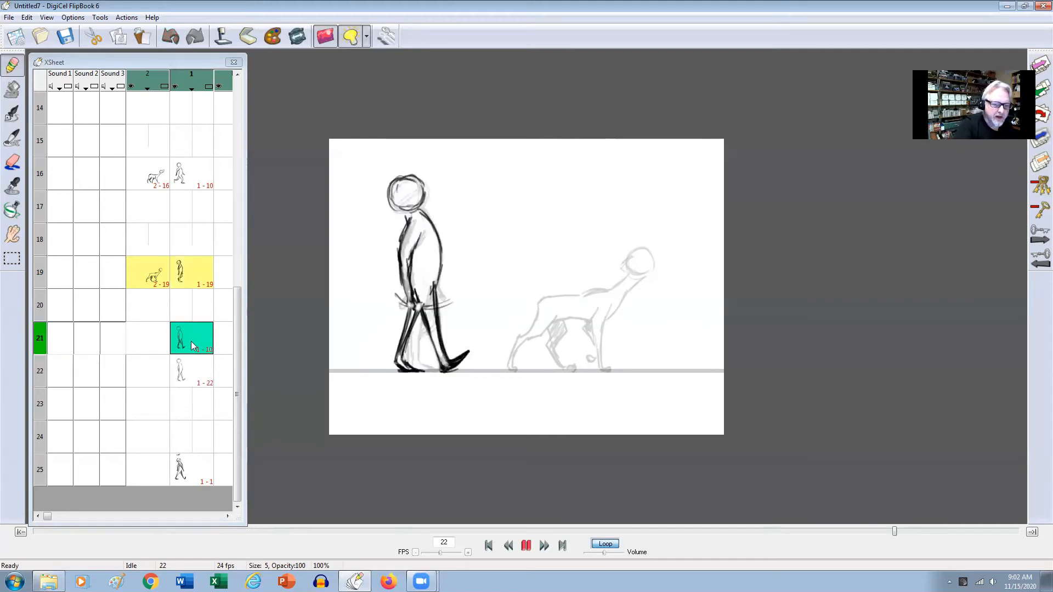
# Cut the pasted man drawing out of frame 21 on level 1 and return to the frame 22 drawing.
pyautogui.click(193, 336)
pyautogui.click(27, 17)
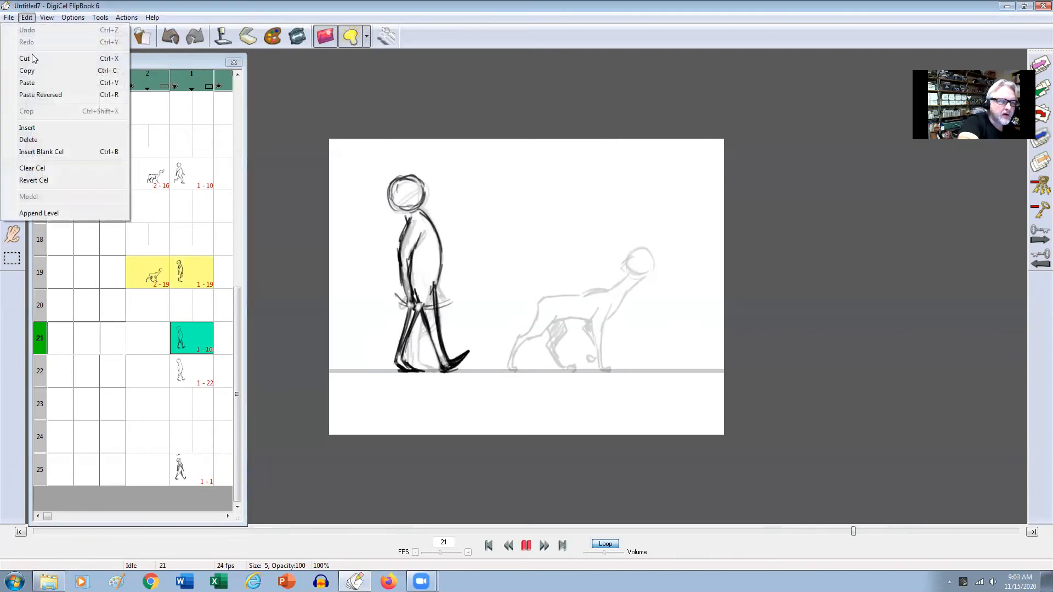
pyautogui.click(41, 60)
pyautogui.click(189, 343)
pyautogui.press('Up')
pyautogui.press('Down')
pyautogui.press('Down')
pyautogui.press('Down')
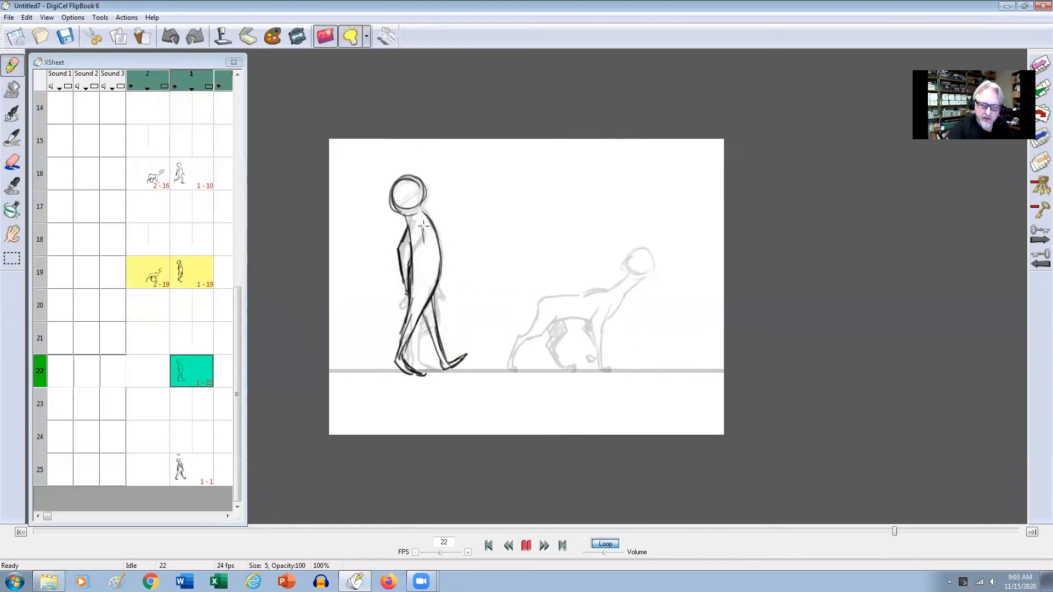
# Set the light box to show the next drawing along with the previous one.
pyautogui.click(366, 37)
pyautogui.click(392, 261)
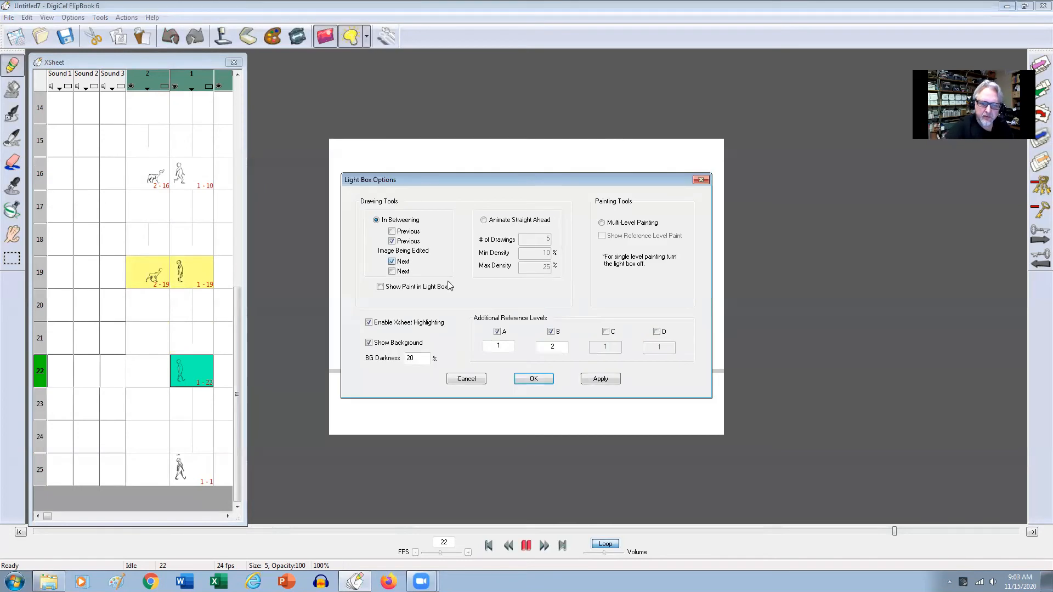
pyautogui.click(601, 379)
pyautogui.click(533, 379)
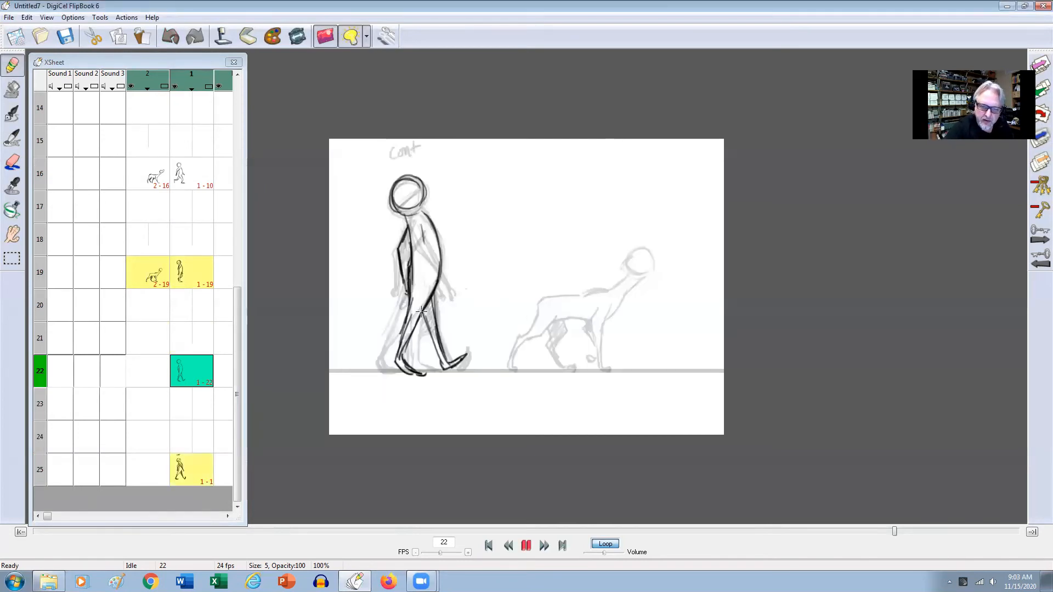
# Draw the man's front arm across his torso on frame 22, in between the frame 19 and frame 25 poses.
pyautogui.press('Left')
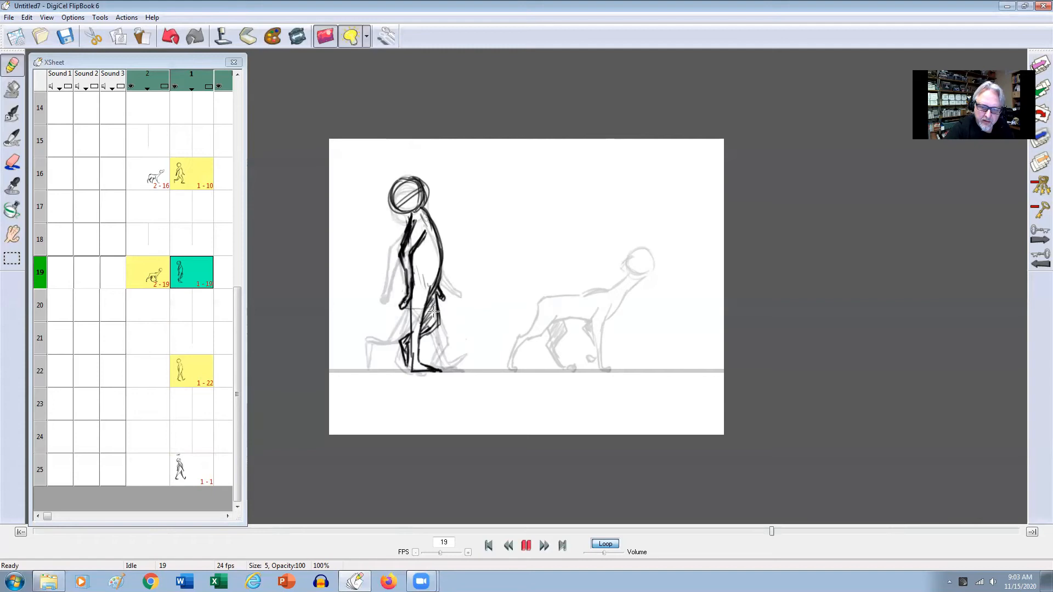
pyautogui.press('Right')
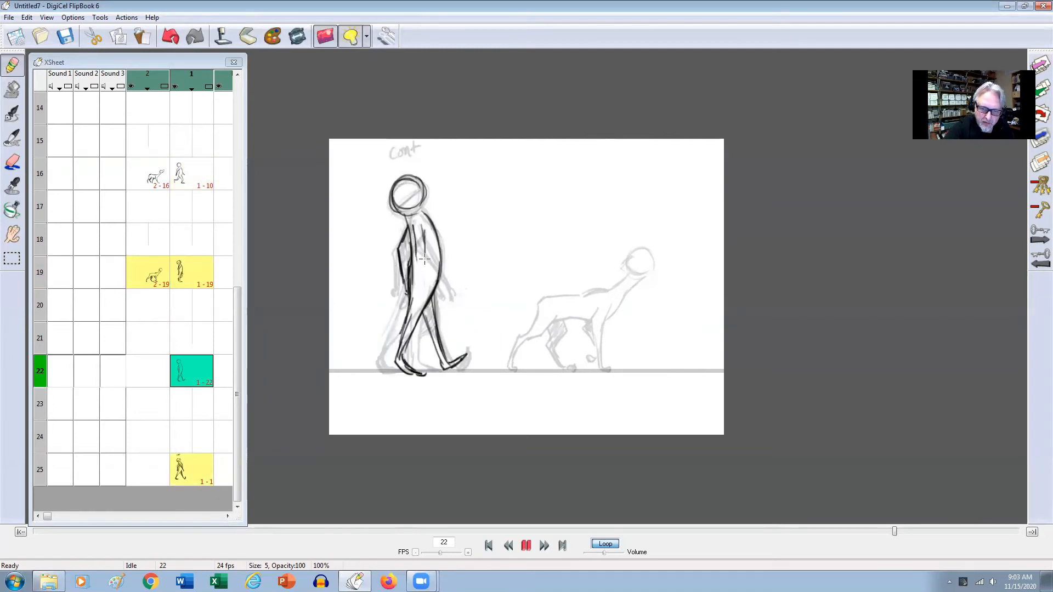
pyautogui.moveTo(412, 226); pyautogui.dragTo(425, 286)
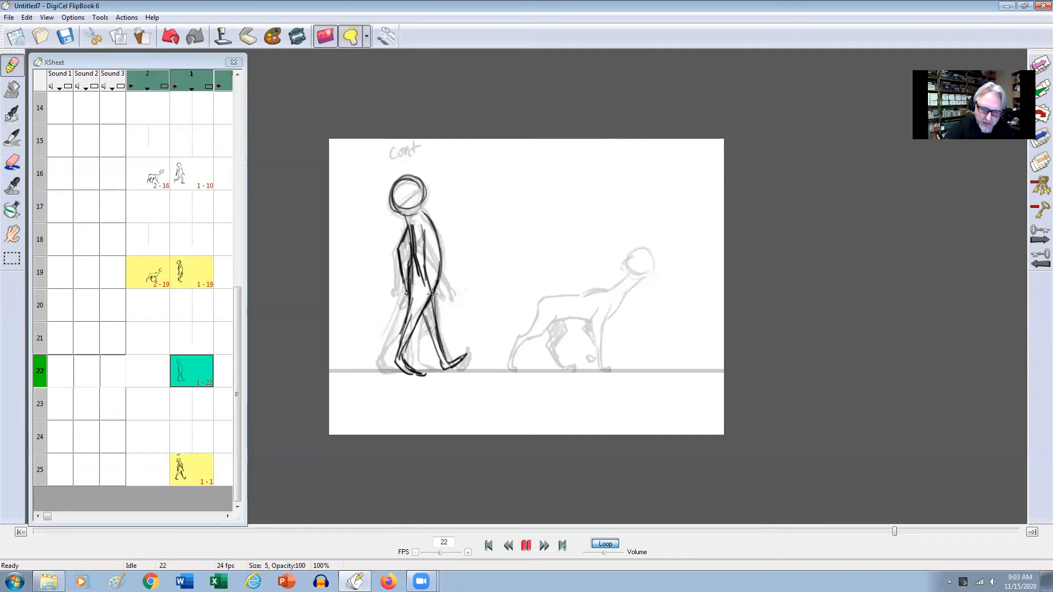
pyautogui.moveTo(426, 225); pyautogui.dragTo(435, 305)
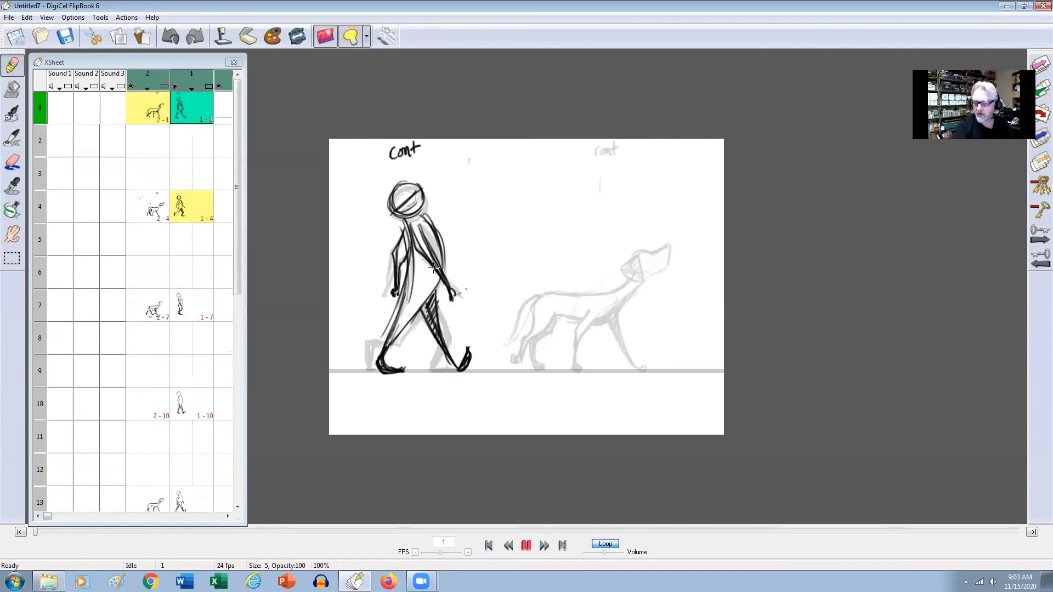
# Select the dog's frame 10 cel on level 2 and mark the front paw's ground contact, comparing the frame 7 and 13 drawings.
pyautogui.moveTo(235, 254); pyautogui.dragTo(241, 311)
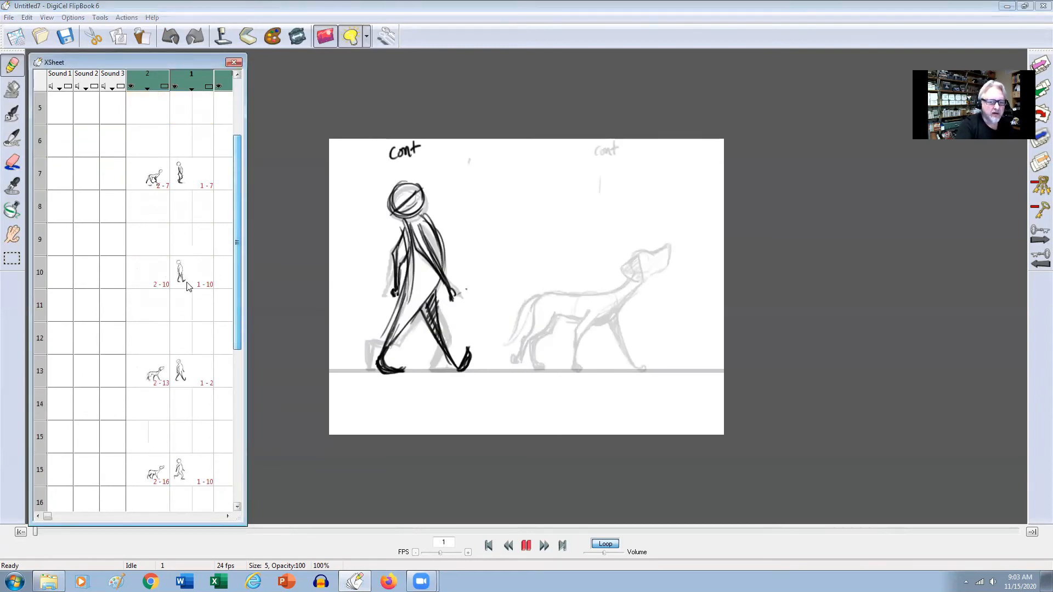
pyautogui.click(150, 276)
pyautogui.click(607, 370)
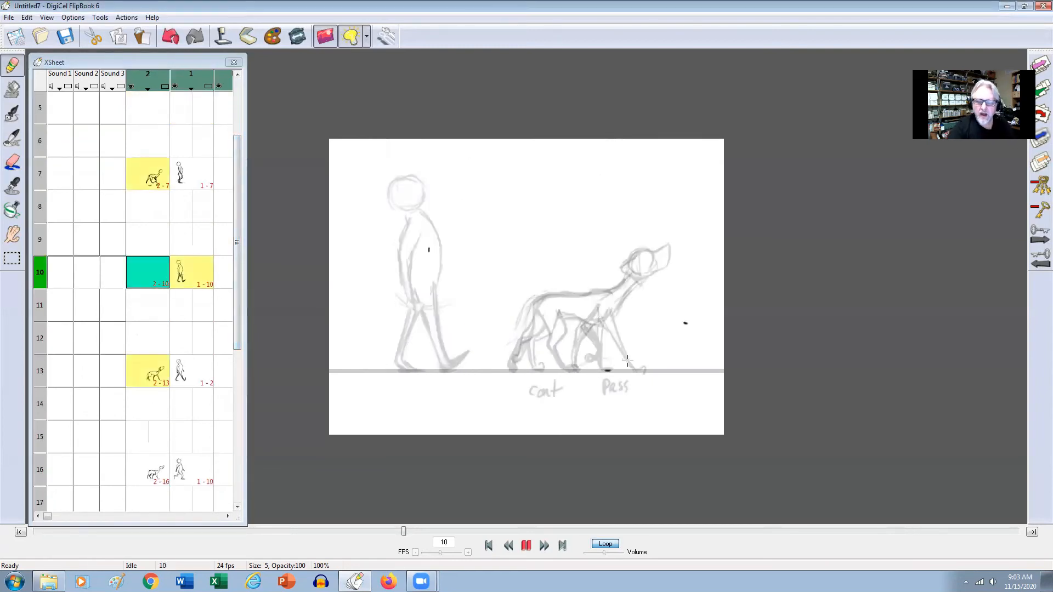
pyautogui.press('Up')
pyautogui.press('Down')
pyautogui.press('Down')
pyautogui.press('Up')
pyautogui.press('Up')
pyautogui.press('Down')
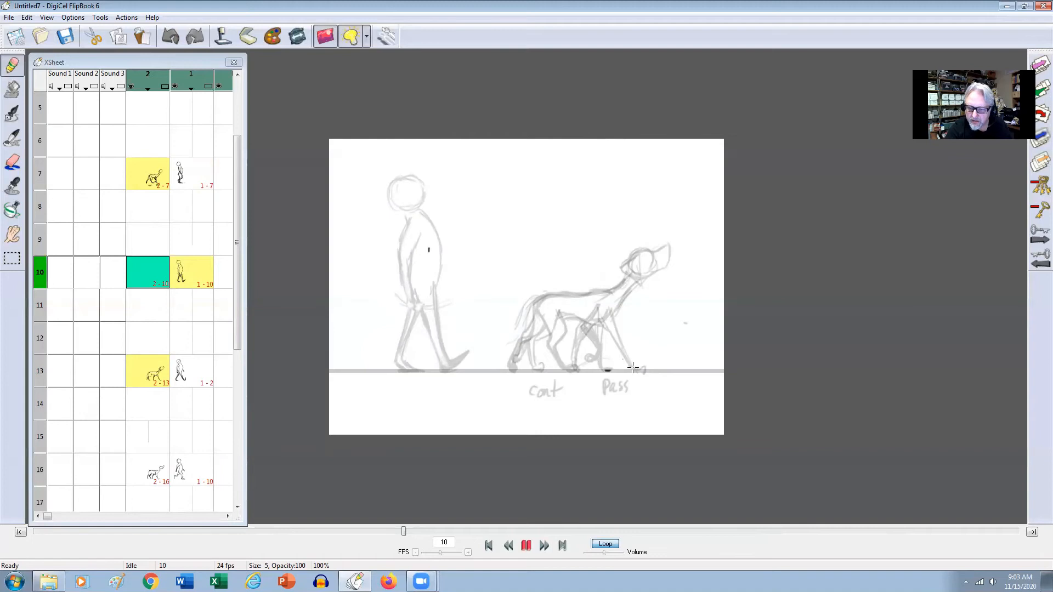
# Set the light box to hide the next drawing, keeping only the nearest previous one.
pyautogui.click(366, 37)
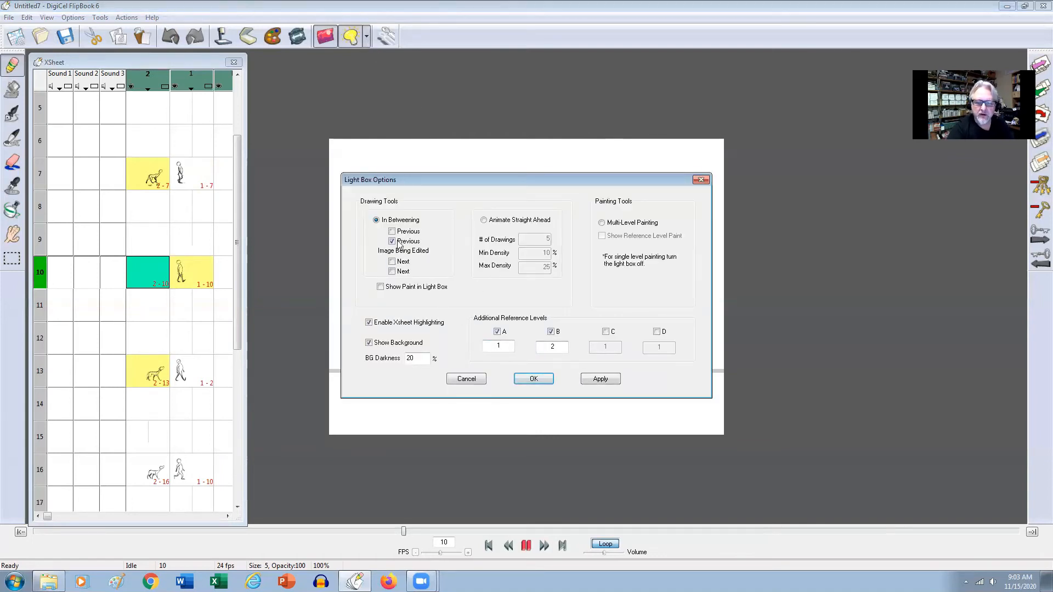
pyautogui.click(601, 379)
pyautogui.press('Return')
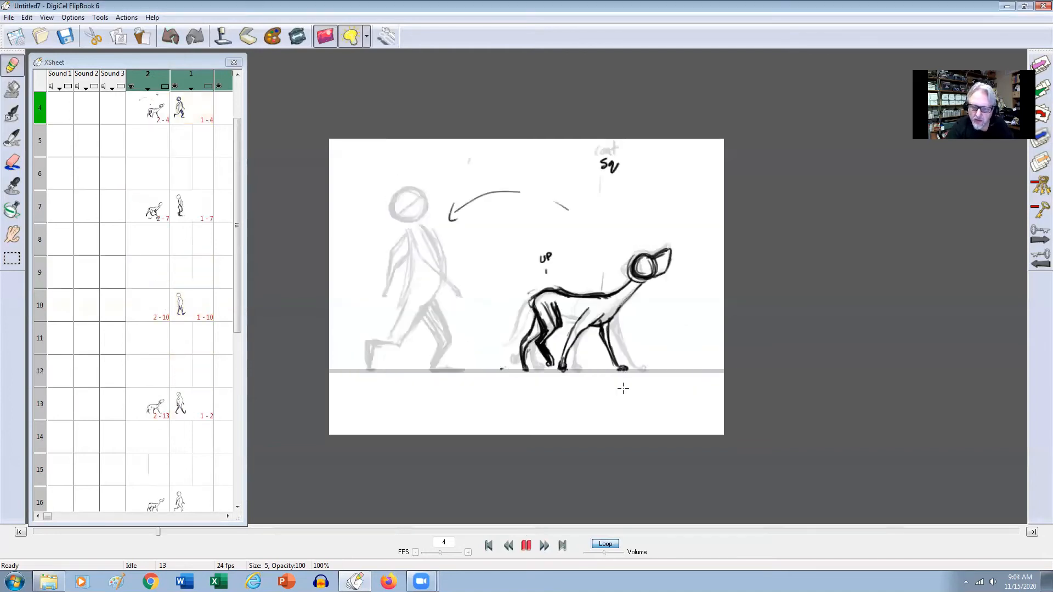
# Draw the dog's planted front leg down to the ground line on frame 10, flipping through neighbouring drawings to place it.
pyautogui.moveTo(605, 301); pyautogui.dragTo(602, 322)
pyautogui.moveTo(598, 306); pyautogui.dragTo(591, 357)
pyautogui.press('Up')
pyautogui.press('Down')
pyautogui.press('Up')
pyautogui.press('Down')
pyautogui.press('Down')
pyautogui.press('Up')
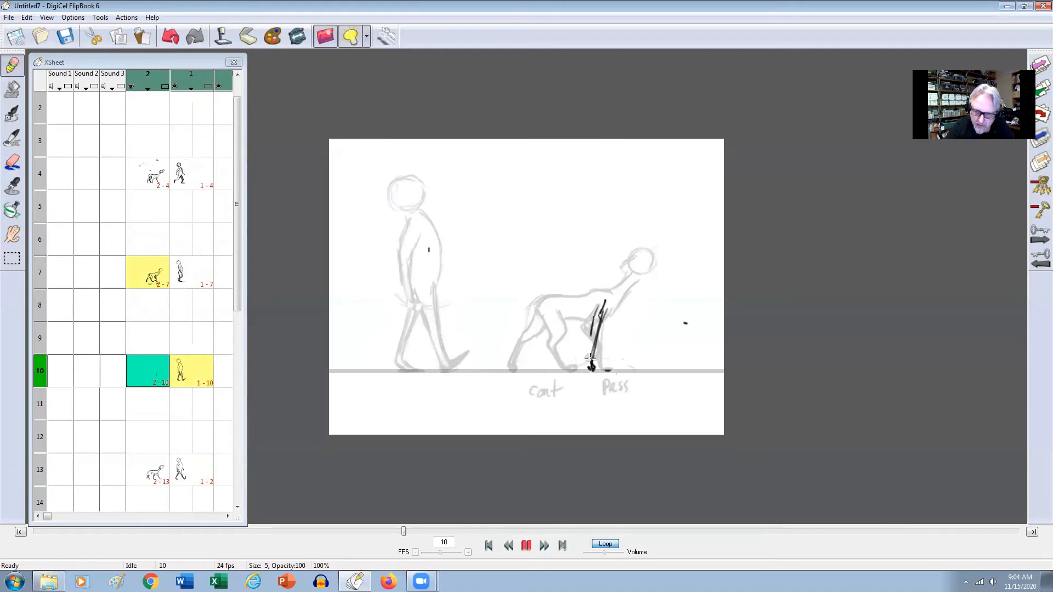
pyautogui.press('Up')
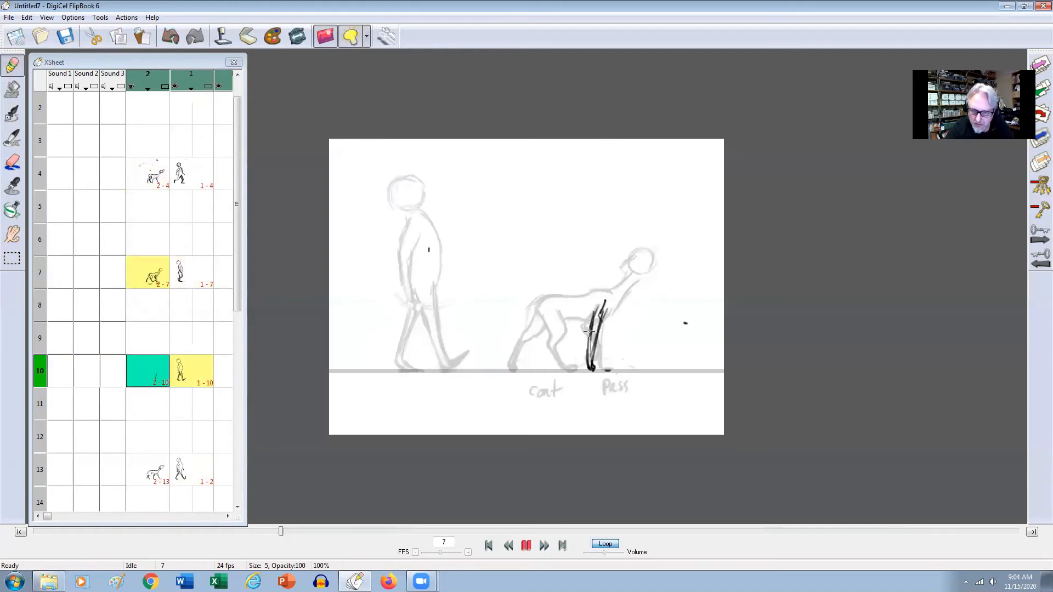
pyautogui.press('Down')
# Rough in the upper part of the dog's forward-reaching front leg on frame 10, checking it against frames 7 and 13.
pyautogui.moveTo(598, 326)
pyautogui.mouseDown()
pyautogui.moveTo(593, 345)
pyautogui.moveTo(612, 311)
pyautogui.mouseUp()
pyautogui.press('Up')
pyautogui.press('Down')
pyautogui.press('Up')
pyautogui.press('Down')
pyautogui.press('Down')
pyautogui.press('Up')
pyautogui.press('Up')
pyautogui.press('Down')
pyautogui.press('Down')
pyautogui.press('Up')
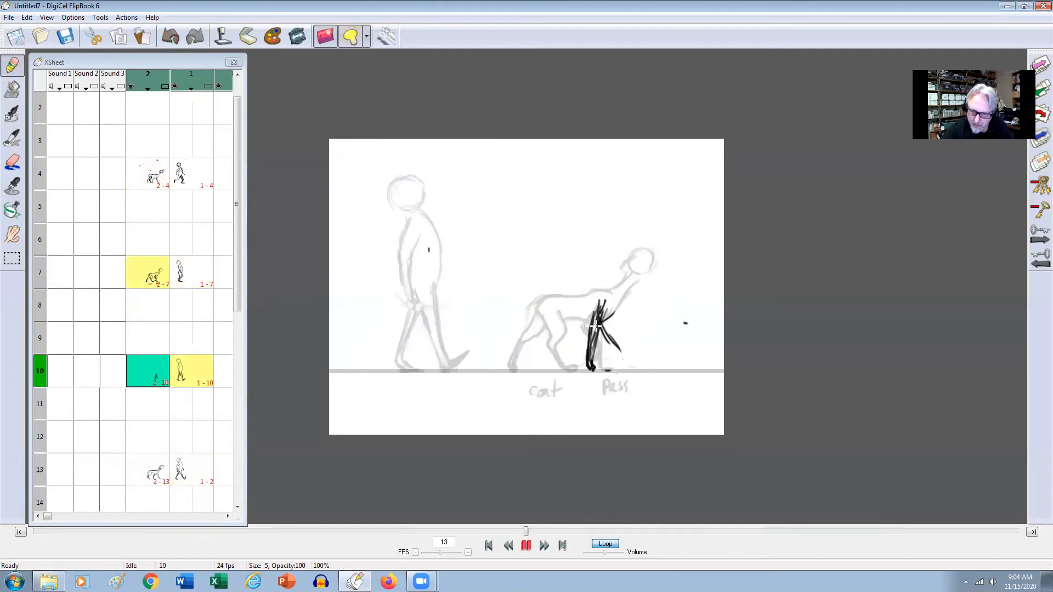
# Extend the dog's forward-reaching front leg down to its paw near the ground line, comparing it with the neighbouring poses.
pyautogui.moveTo(602, 328); pyautogui.dragTo(605, 326)
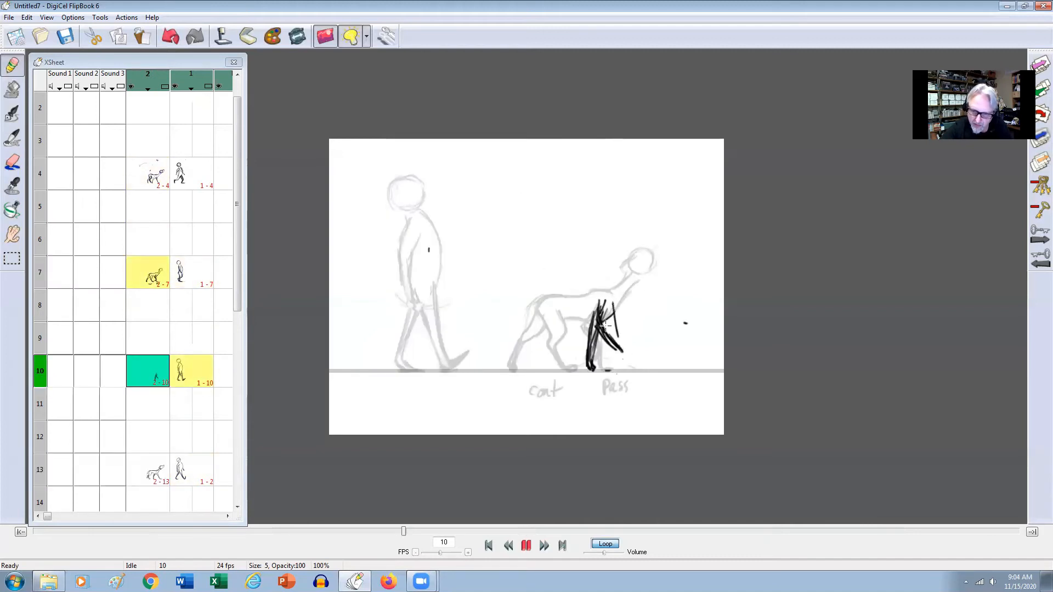
pyautogui.press('Up')
pyautogui.press('Down')
pyautogui.press('Up')
pyautogui.press('Down')
pyautogui.press('Down')
pyautogui.press('Up')
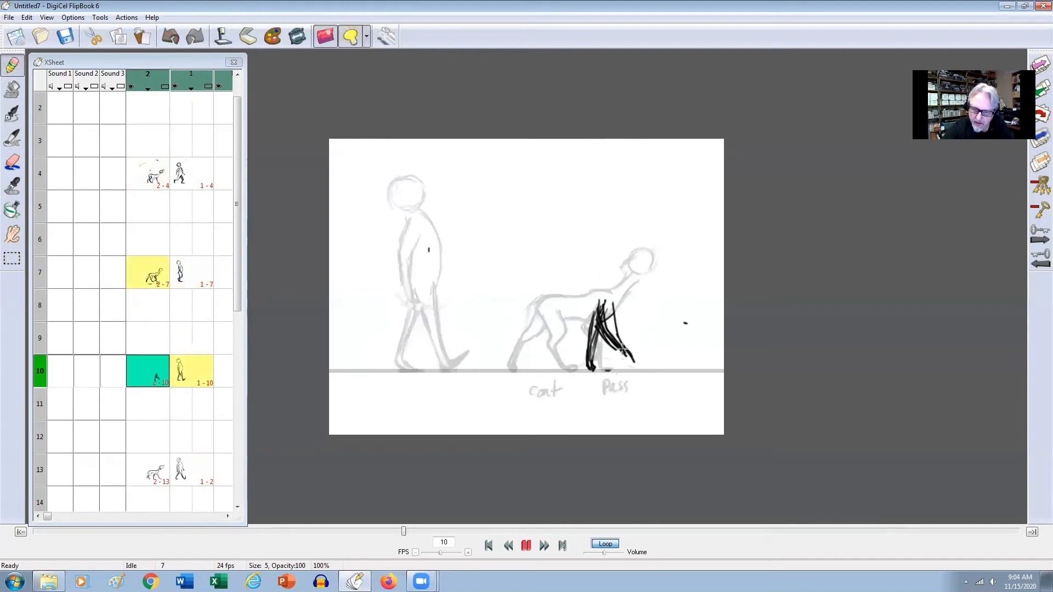
pyautogui.press('Up')
pyautogui.press('Down')
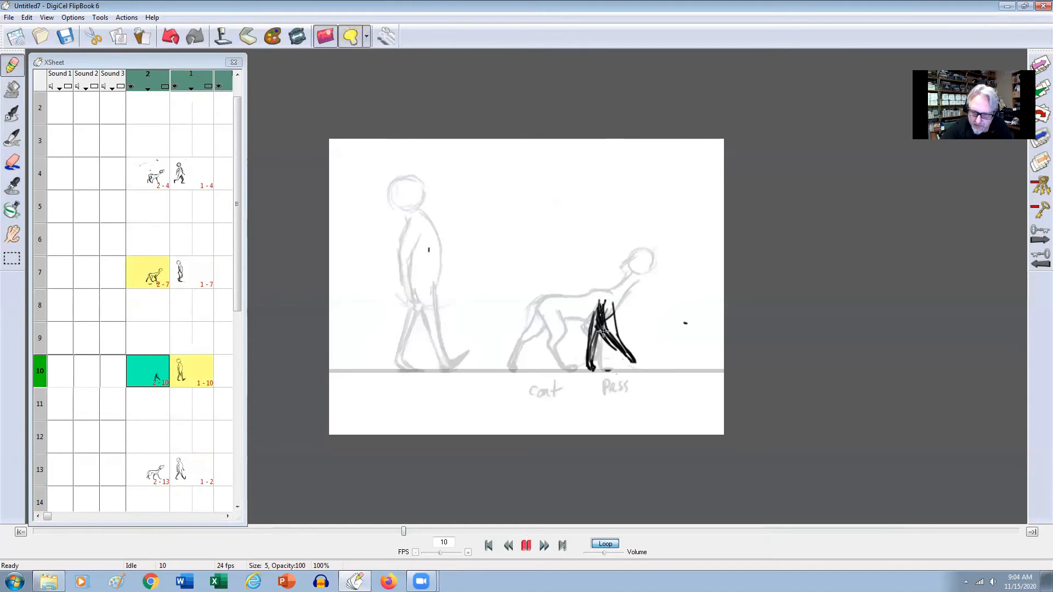
pyautogui.press('Up')
pyautogui.press('Down')
pyautogui.press('Up')
pyautogui.press('Down')
pyautogui.press('Down')
pyautogui.press('Up')
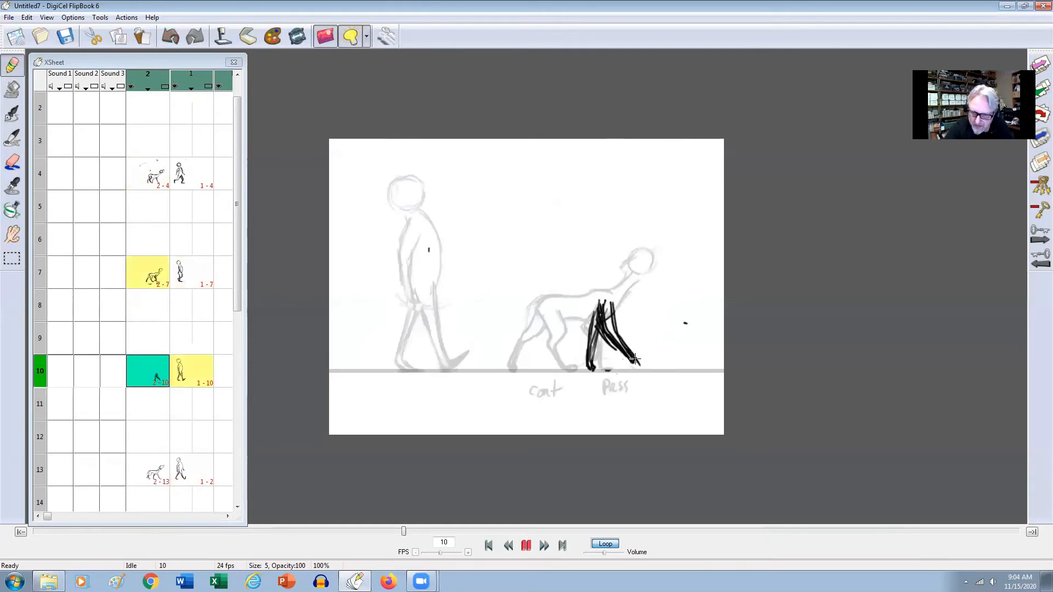
pyautogui.press('Up')
pyautogui.press('Down')
# Erase the stray strokes between the dog's two front legs on frame 10 and return to the pencil.
pyautogui.press('e')
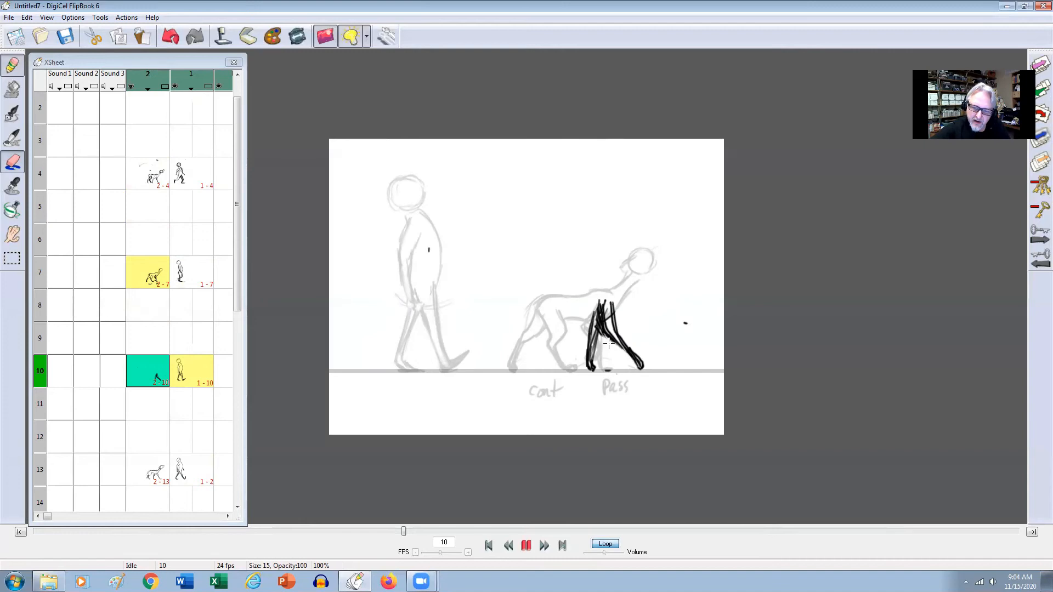
pyautogui.moveTo(606, 314); pyautogui.dragTo(611, 315)
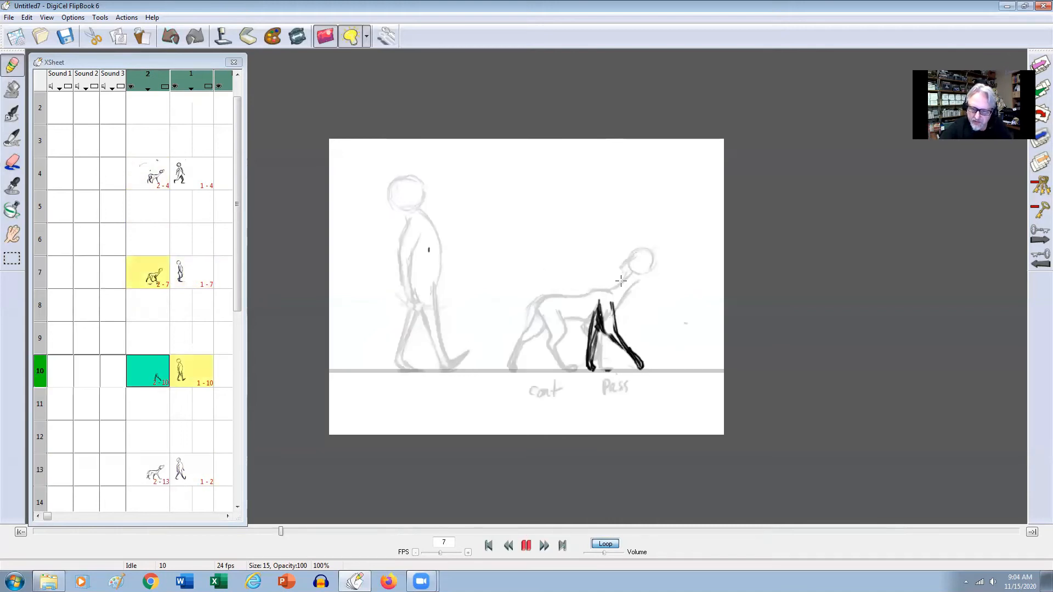
pyautogui.press('e')
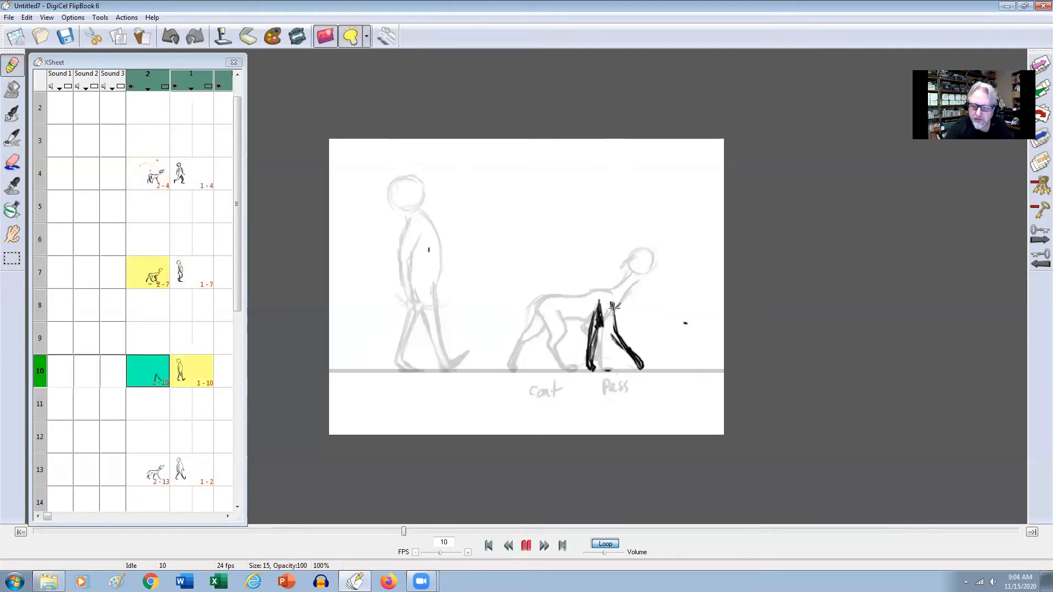
# Draw the dog's neck and back line on frame 10 and restore the inner edge of the forward front leg.
pyautogui.moveTo(626, 292); pyautogui.dragTo(636, 280)
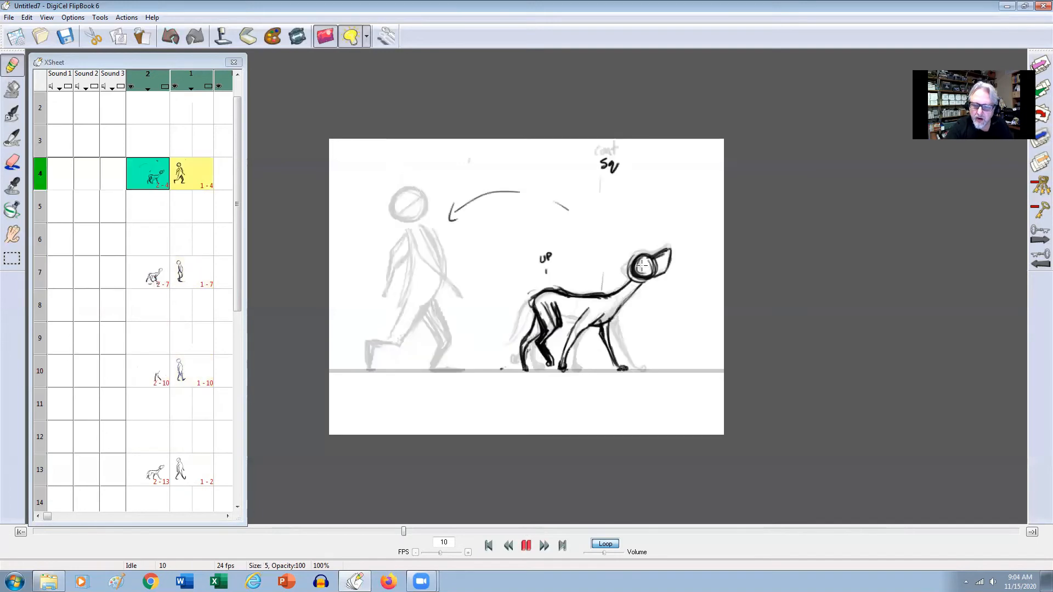
pyautogui.moveTo(585, 294); pyautogui.dragTo(607, 286)
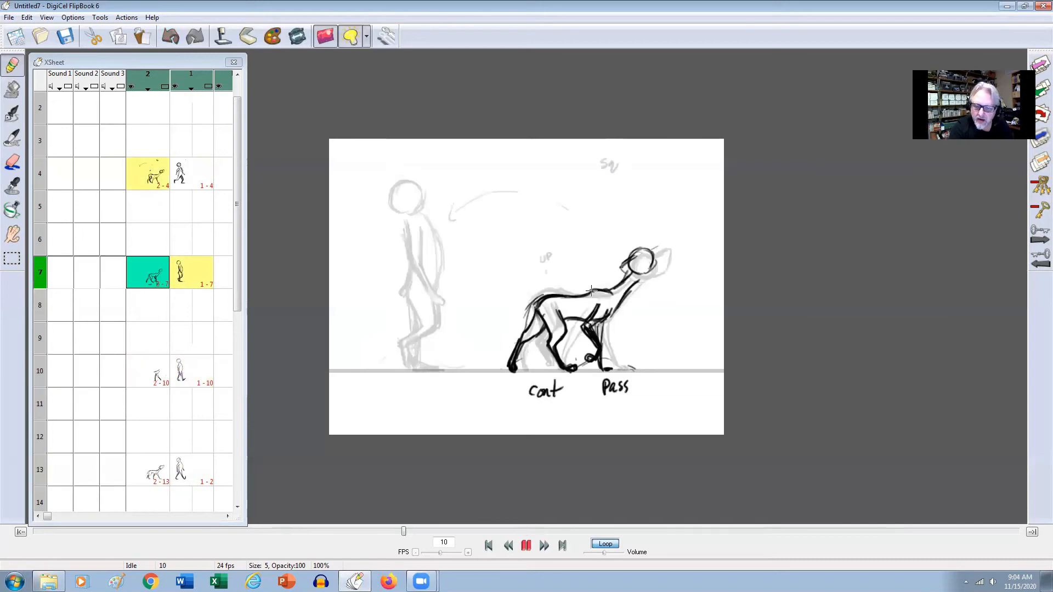
pyautogui.moveTo(586, 290); pyautogui.dragTo(542, 296)
pyautogui.press('Left')
pyautogui.press('Left')
pyautogui.press('Right')
pyautogui.press('Right')
pyautogui.press('Right')
pyautogui.press('Left')
pyautogui.press('Left')
pyautogui.press('Right')
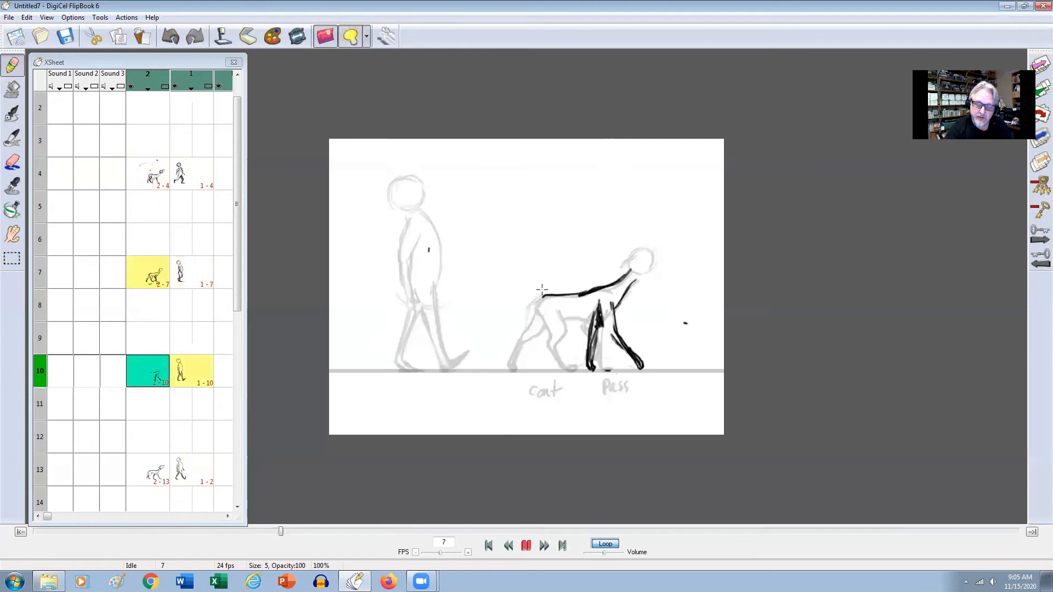
pyautogui.press('Left')
pyautogui.press('Right')
pyautogui.press('Left')
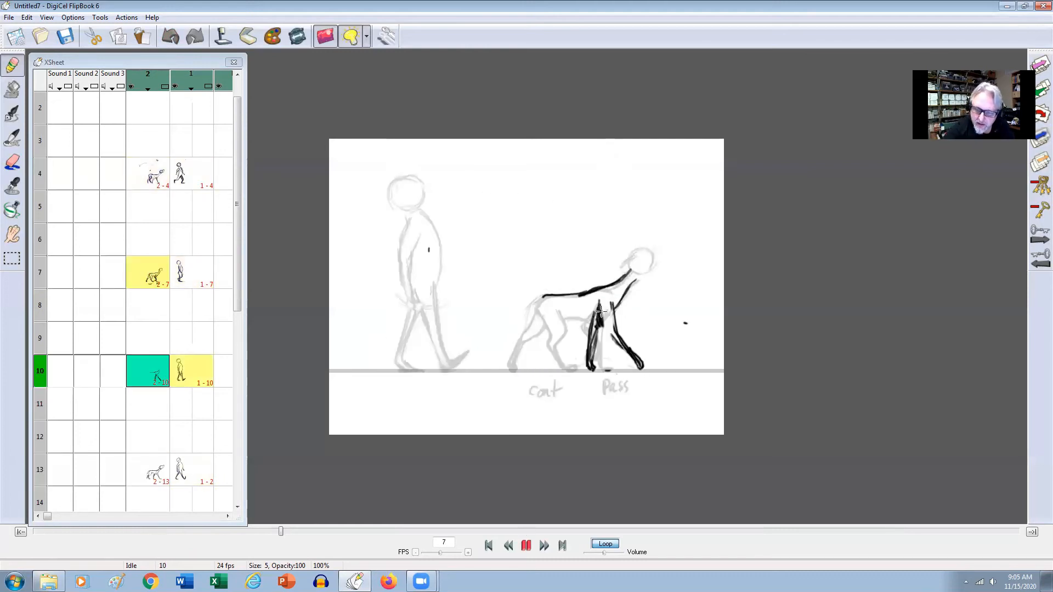
pyautogui.moveTo(601, 325); pyautogui.dragTo(635, 360)
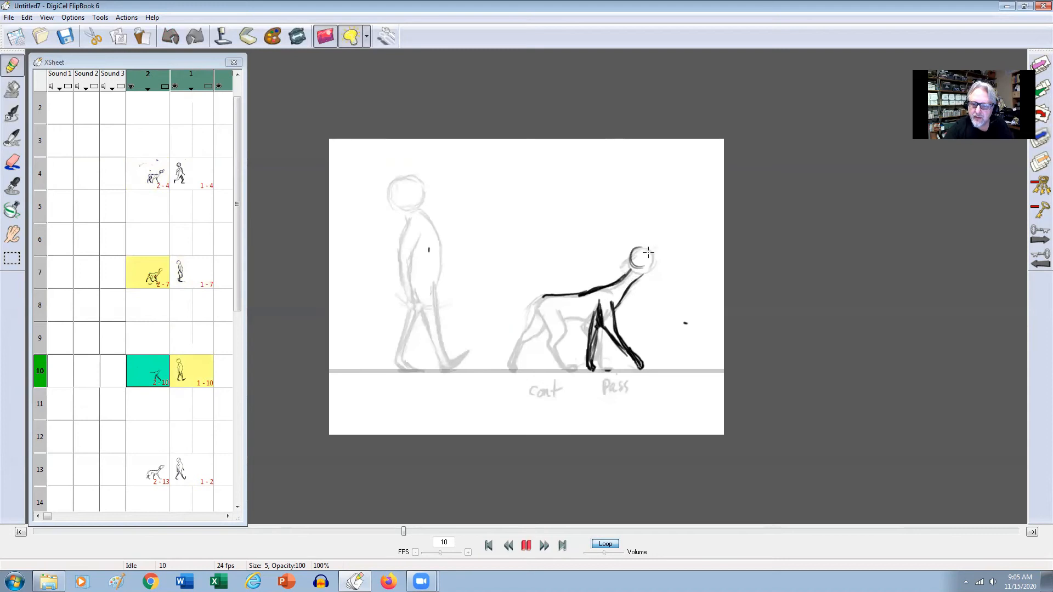
# Draw the dog's head circle on frame 10, slightly higher than on frame 7, and label the drawing "UP".
pyautogui.moveTo(629, 262)
pyautogui.mouseDown()
pyautogui.moveTo(652, 253)
pyautogui.moveTo(633, 250)
pyautogui.moveTo(651, 266)
pyautogui.moveTo(651, 258)
pyautogui.moveTo(649, 268)
pyautogui.moveTo(633, 268)
pyautogui.moveTo(628, 289)
pyautogui.moveTo(642, 269)
pyautogui.moveTo(626, 291)
pyautogui.mouseUp()
pyautogui.press('Down')
pyautogui.press('Up')
pyautogui.press('Up')
pyautogui.press('Down')
pyautogui.press('Down')
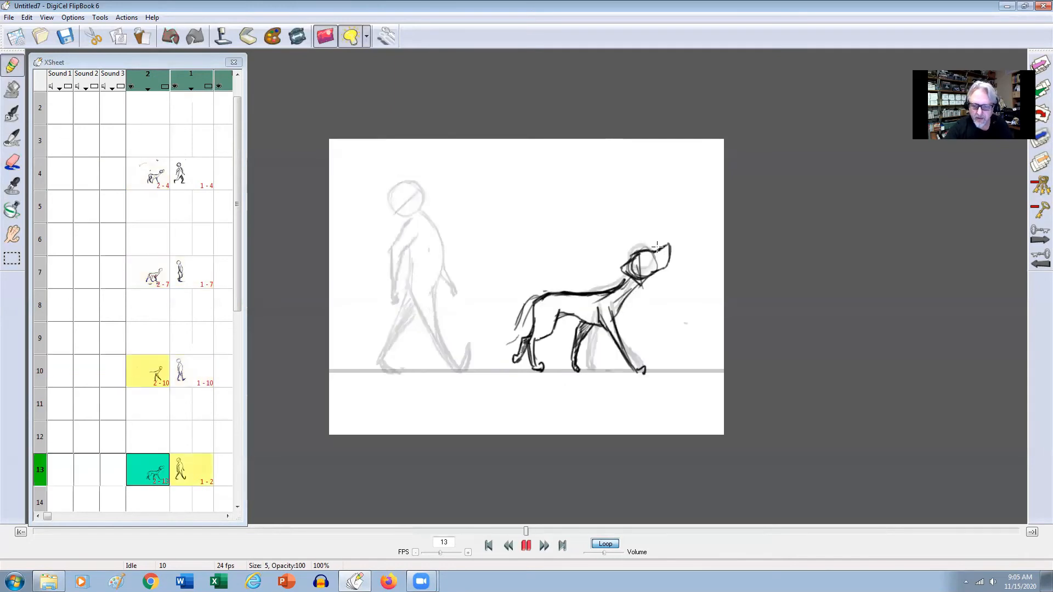
pyautogui.press('Up')
pyautogui.press('Up')
pyautogui.press('Up')
pyautogui.press('Down')
pyautogui.press('Down')
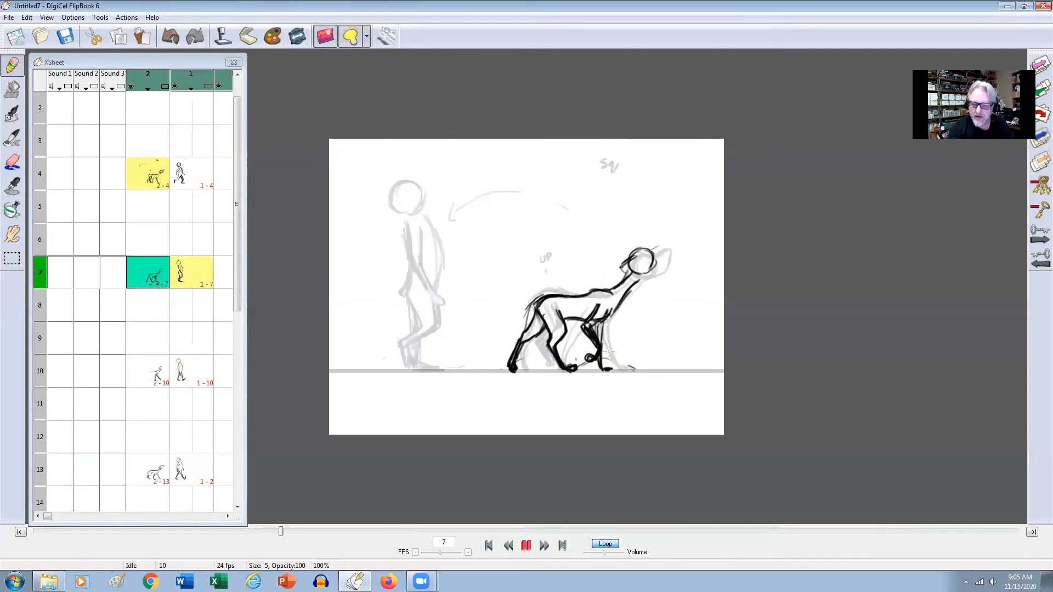
pyautogui.moveTo(592, 203); pyautogui.dragTo(600, 195)
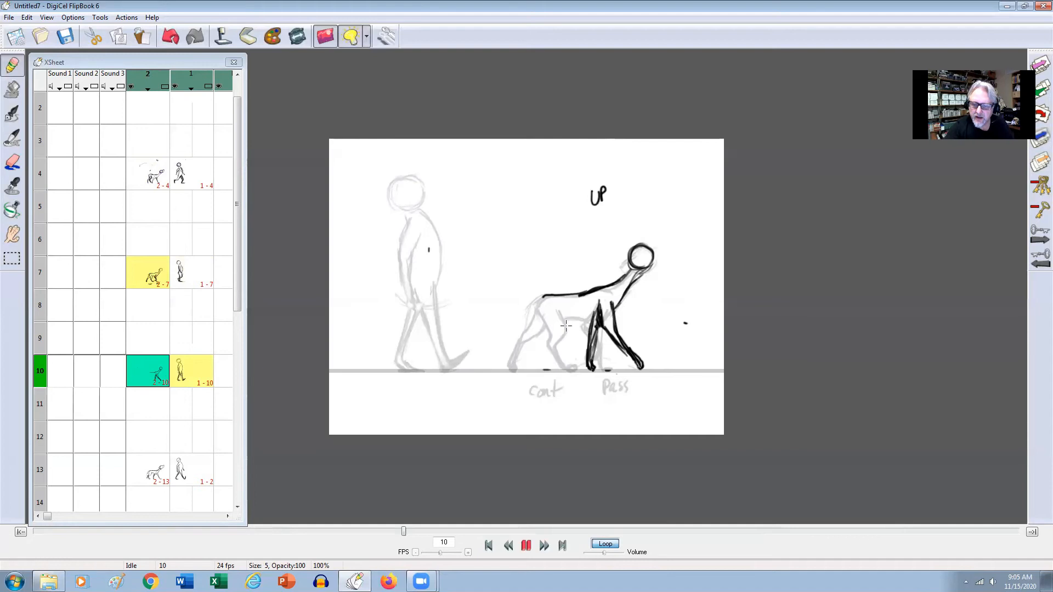
# Label the dog's hind legs "Sq" below the ground line on frame 10, comparing the pose with the neighbouring drawings.
pyautogui.moveTo(554, 386); pyautogui.dragTo(553, 400)
pyautogui.press('Up')
pyautogui.press('Down')
pyautogui.press('Down')
pyautogui.press('Up')
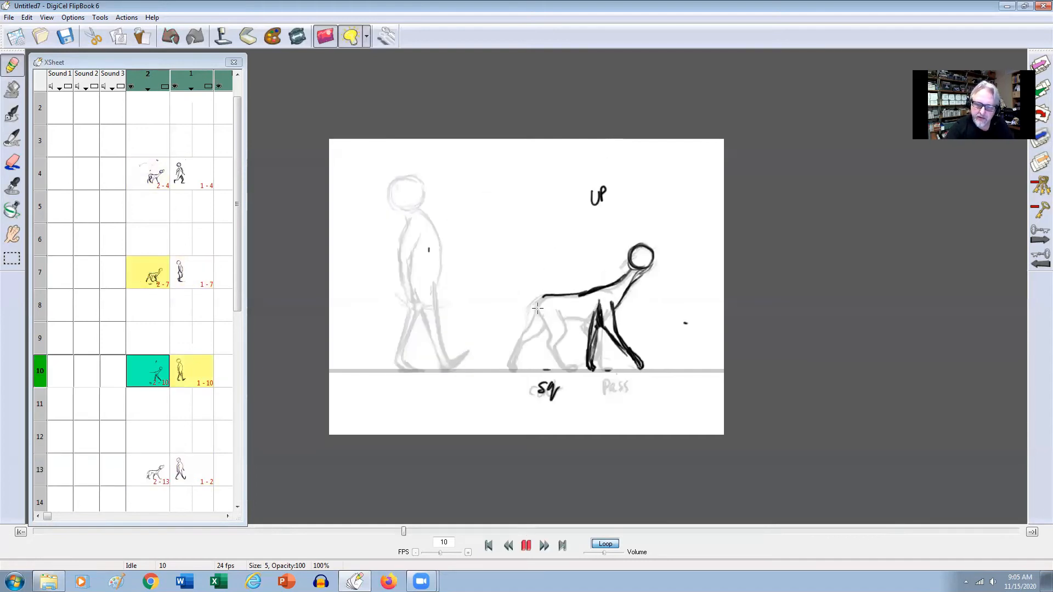
pyautogui.press('Up')
pyautogui.press('Down')
pyautogui.press('Down')
pyautogui.press('Up')
# Mark the forward hind paw on the ground line on frame 10 and outline the bent leg down to it.
pyautogui.moveTo(554, 372); pyautogui.dragTo(559, 371)
pyautogui.press('Up')
pyautogui.press('Down')
pyautogui.moveTo(543, 328)
pyautogui.mouseDown()
pyautogui.moveTo(538, 314)
pyautogui.moveTo(547, 343)
pyautogui.mouseUp()
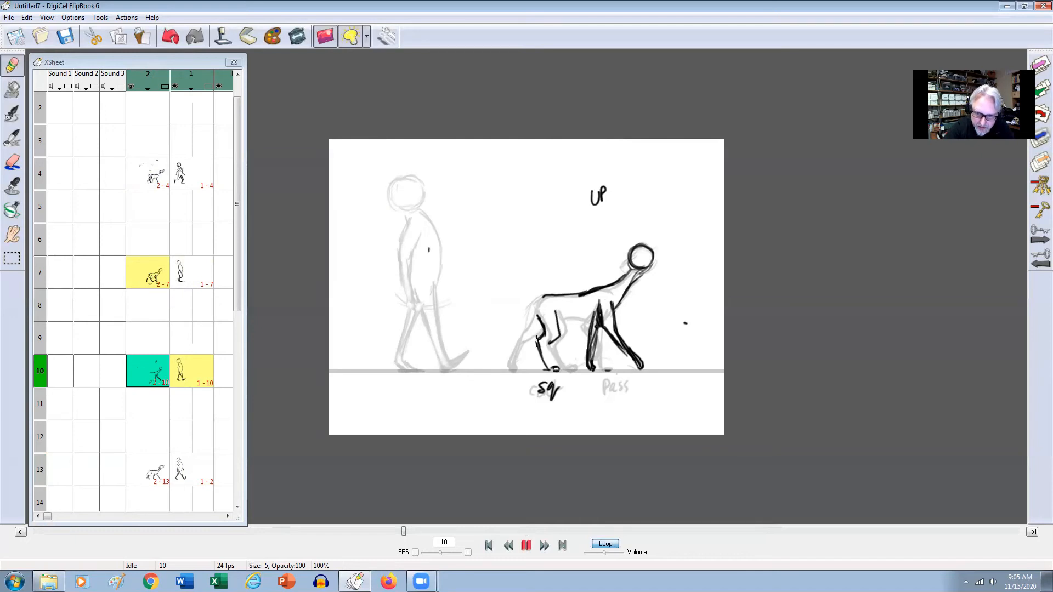
pyautogui.moveTo(537, 345); pyautogui.dragTo(548, 368)
pyautogui.press('Up')
pyautogui.press('Down')
# Complete the dog's forward hind leg on frame 10 and draw the belly line across to the front legs.
pyautogui.moveTo(558, 317); pyautogui.dragTo(547, 358)
pyautogui.press('Up')
pyautogui.press('Down')
pyautogui.press('Up')
pyautogui.press('Down')
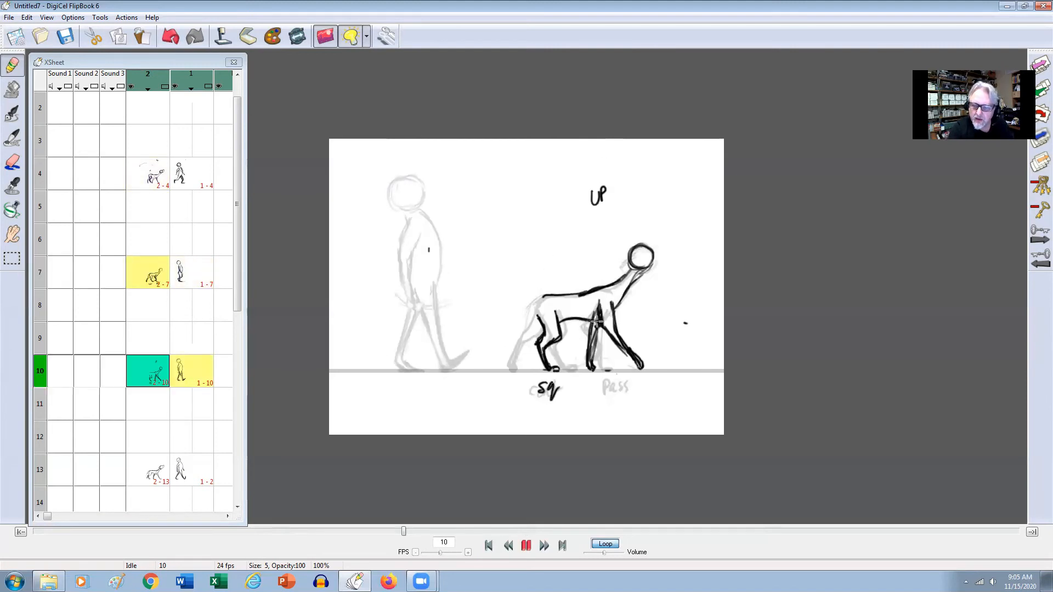
# Flip between frames 7, 10 and 13 to examine how the dog's legs move from pose to pose.
pyautogui.press('Up')
pyautogui.press('Down')
pyautogui.press('Down')
pyautogui.press('Up')
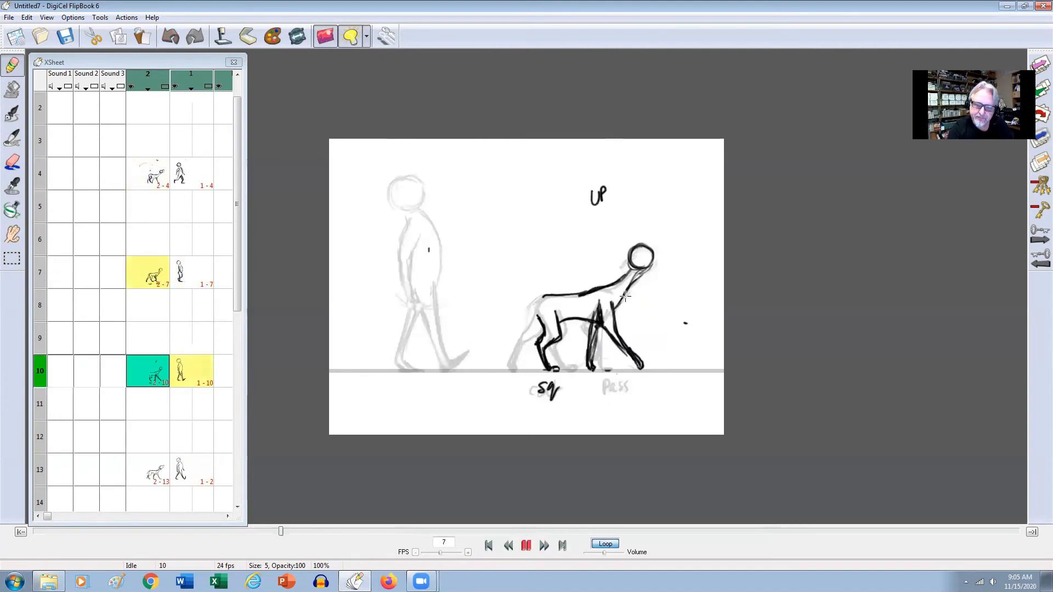
pyautogui.press('Up')
pyautogui.press('Down')
pyautogui.press('Up')
pyautogui.press('Down')
pyautogui.press('Up')
pyautogui.press('Down')
pyautogui.press('Up')
pyautogui.press('Down')
pyautogui.press('Up')
pyautogui.press('Down')
pyautogui.press('Down')
pyautogui.press('Up')
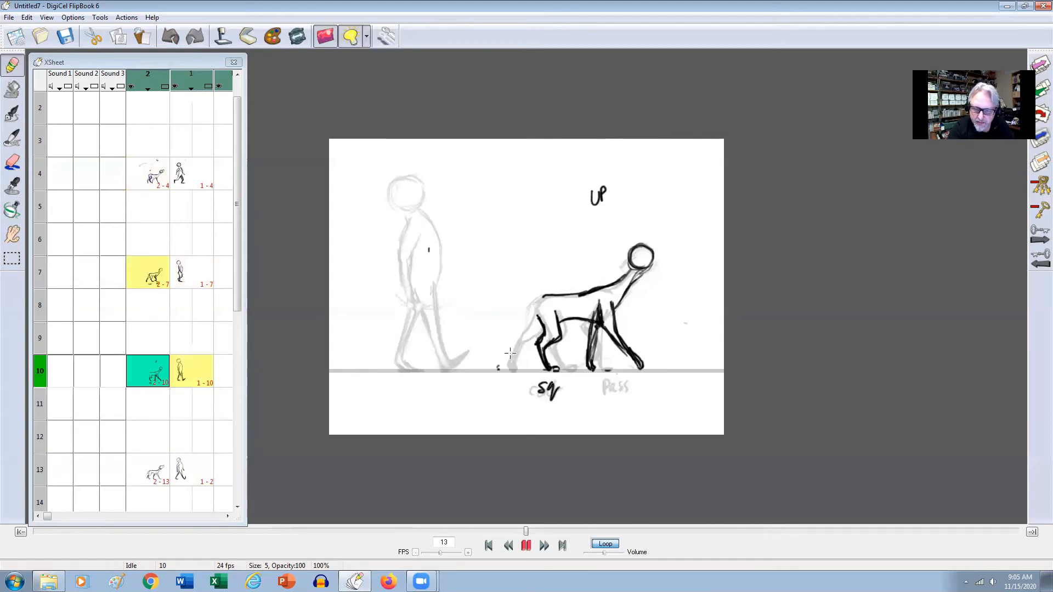
# Draw the dog's trailing hind leg on frame 10 from the paw up to the rump and join it to the back.
pyautogui.moveTo(500, 354); pyautogui.dragTo(498, 369)
pyautogui.press('Up')
pyautogui.press('Down')
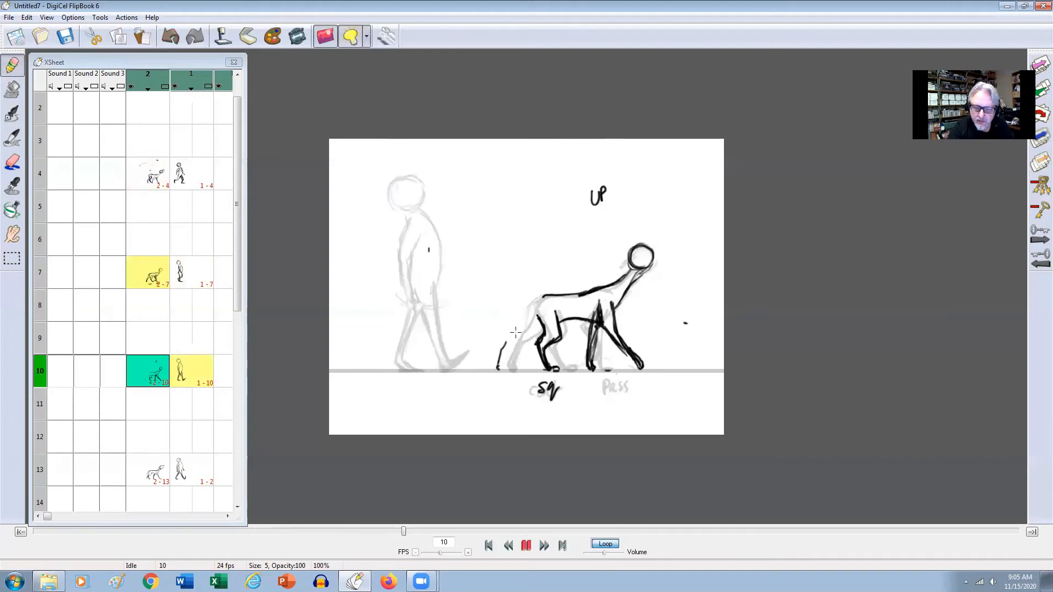
pyautogui.press('Up')
pyautogui.press('Down')
pyautogui.press('Up')
pyautogui.press('Down')
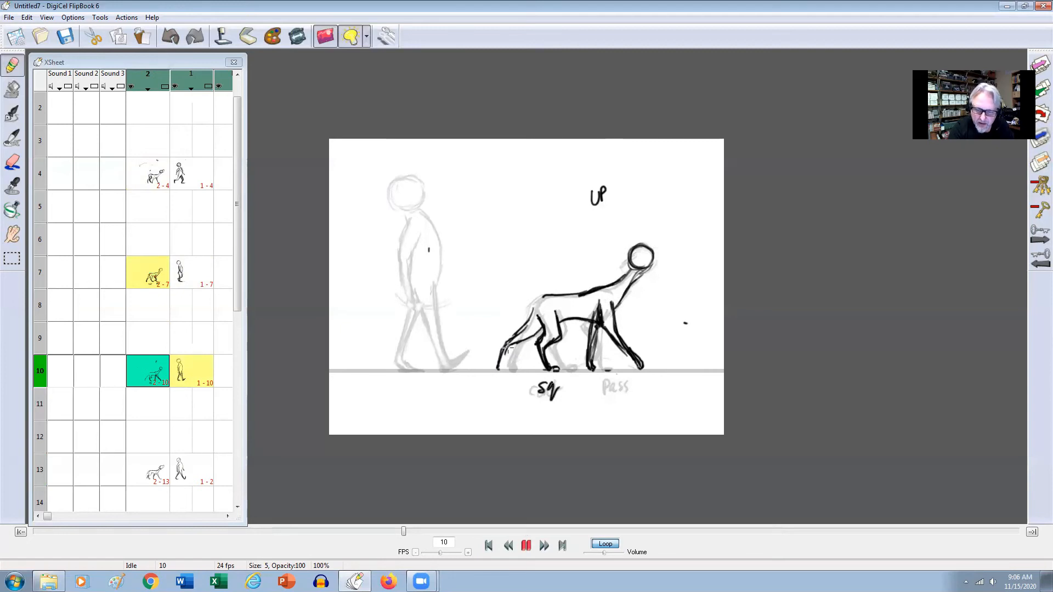
pyautogui.press('Up')
pyautogui.press('Down')
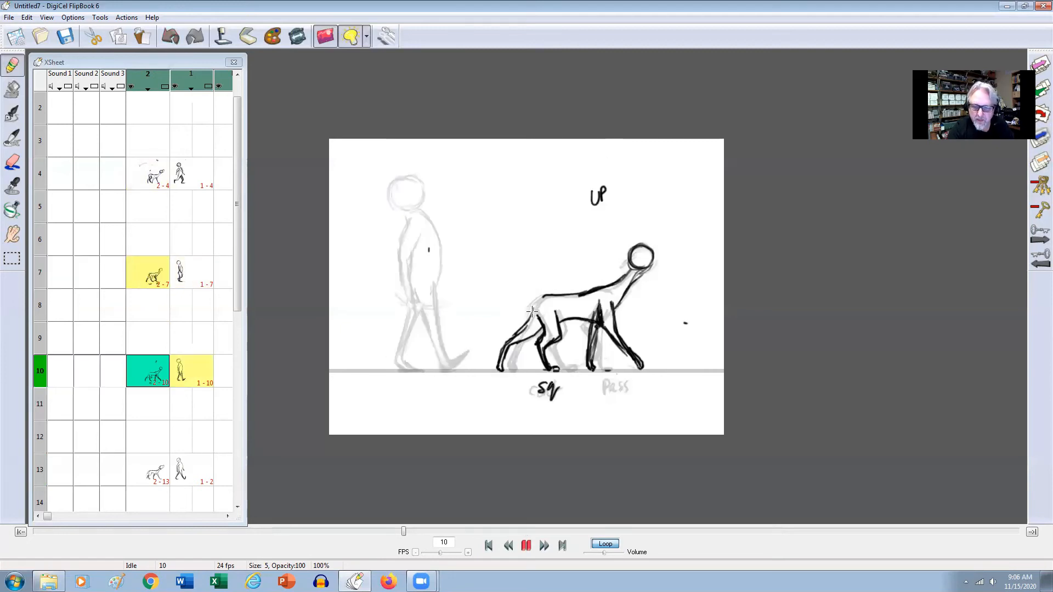
pyautogui.press('Up')
pyautogui.press('Down')
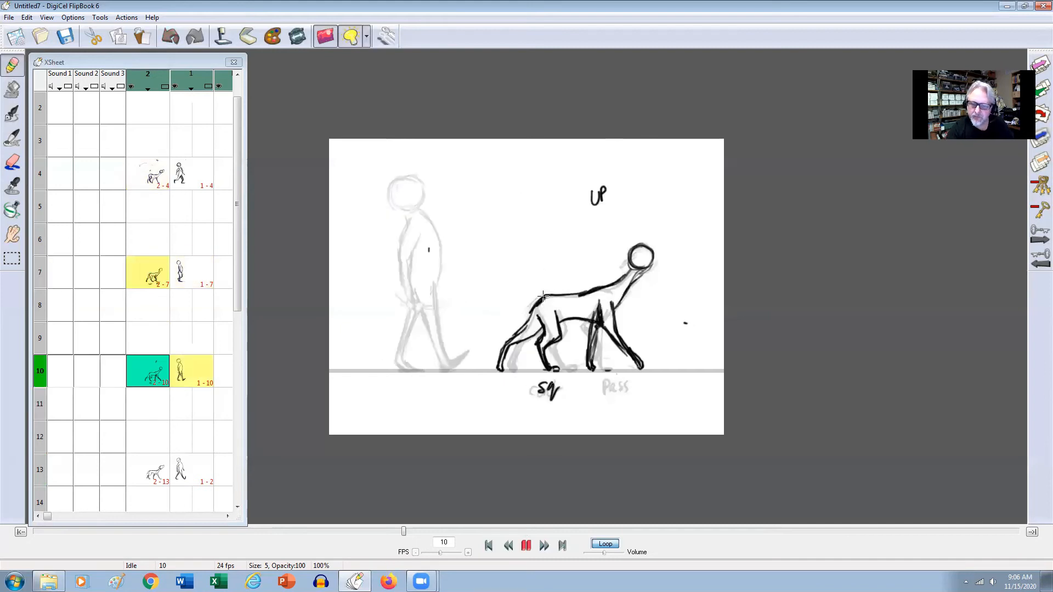
# Step through the man and dog drawings along the exposure sheet to check the sequence of poses.
pyautogui.press('Up')
pyautogui.press('Up')
pyautogui.press('Down')
pyautogui.press('Down')
pyautogui.press('Down')
pyautogui.press('Down')
pyautogui.press('Down')
pyautogui.press('Down')
pyautogui.press('Down')
pyautogui.press('Down')
pyautogui.press('Down')
pyautogui.press('Down')
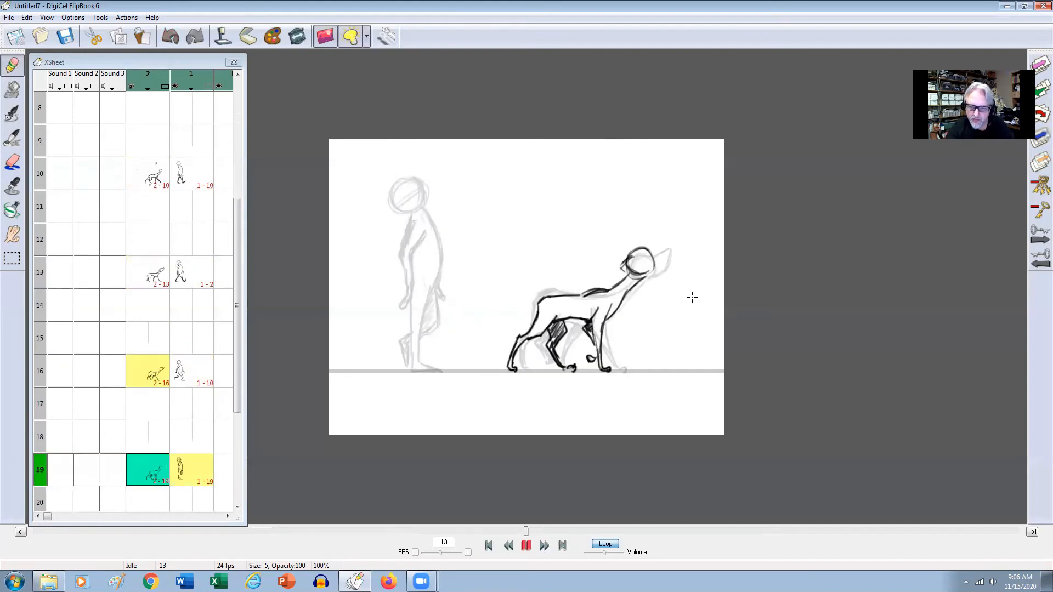
pyautogui.press('Down')
pyautogui.press('Down')
pyautogui.press('Down')
pyautogui.press('Down')
pyautogui.press('Down')
pyautogui.press('Down')
pyautogui.press('Down')
pyautogui.press('Down')
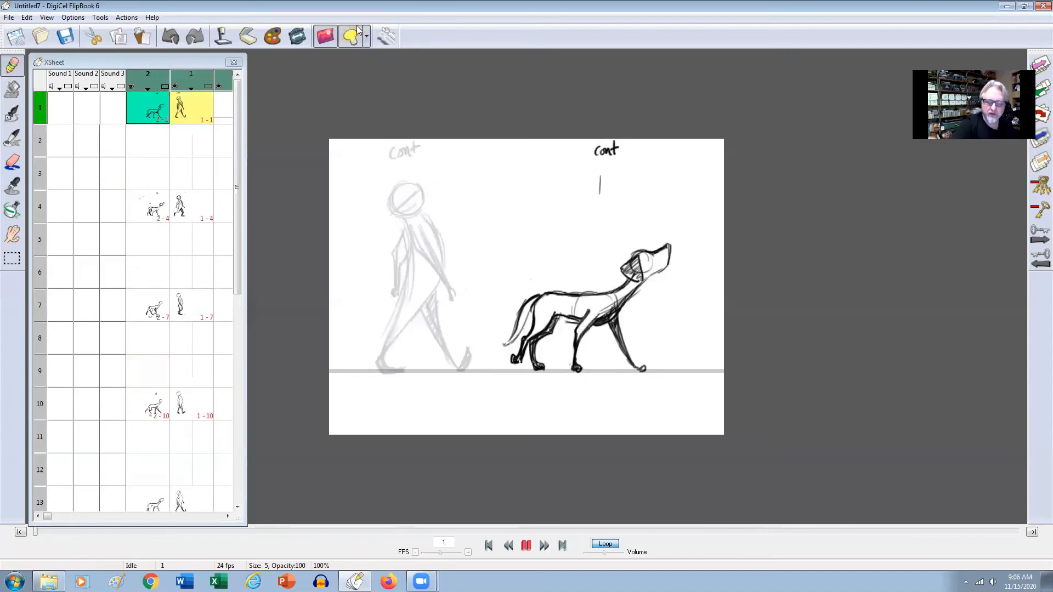
# Play the walk cycle from frame 1 to check the motion and stop playback.
pyautogui.click(491, 547)
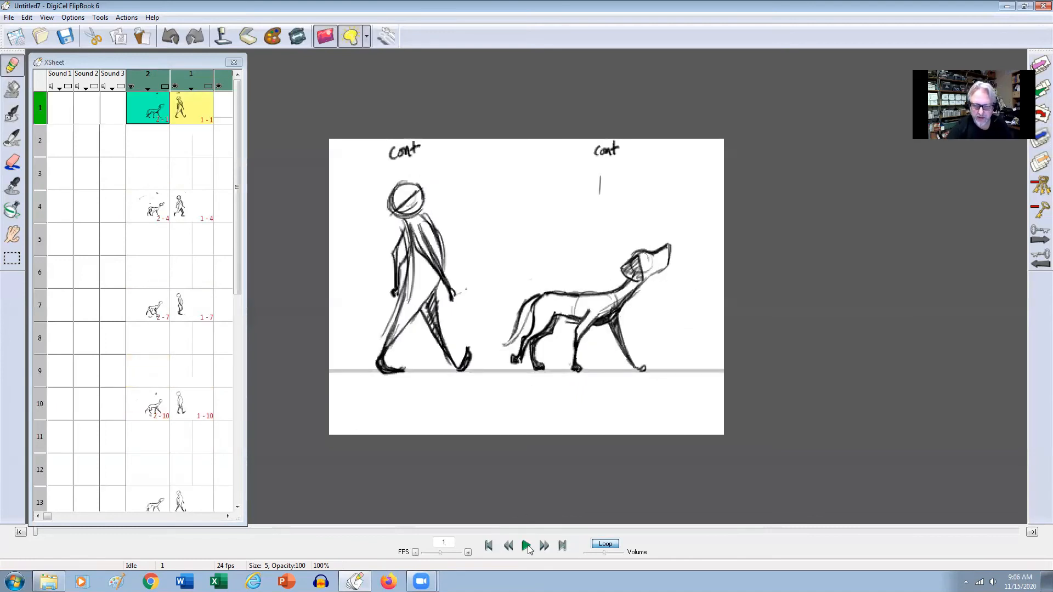
pyautogui.click(528, 547)
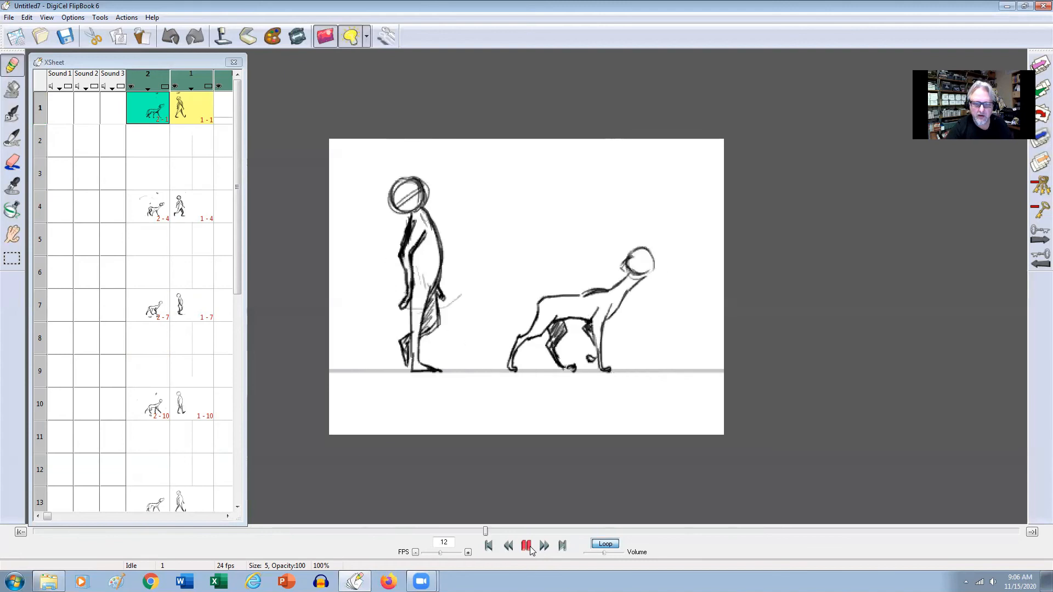
pyautogui.click(526, 547)
# Copy the dog's contact drawing from frame 1 and paste it into the dog's level at frame 25.
pyautogui.moveTo(234, 209); pyautogui.dragTo(237, 364)
pyautogui.click(156, 279)
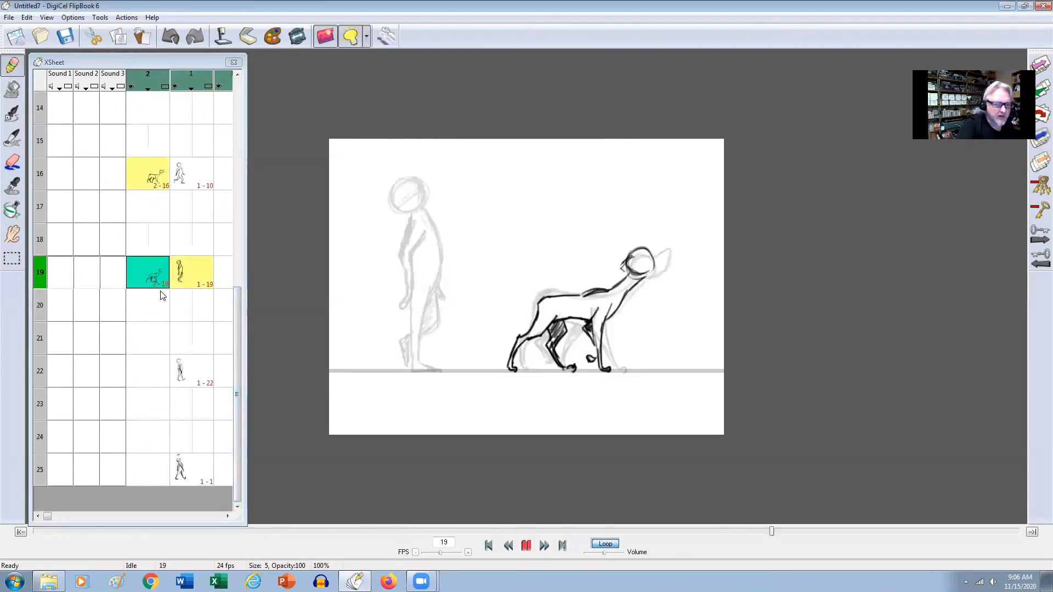
pyautogui.moveTo(237, 311); pyautogui.dragTo(236, 96)
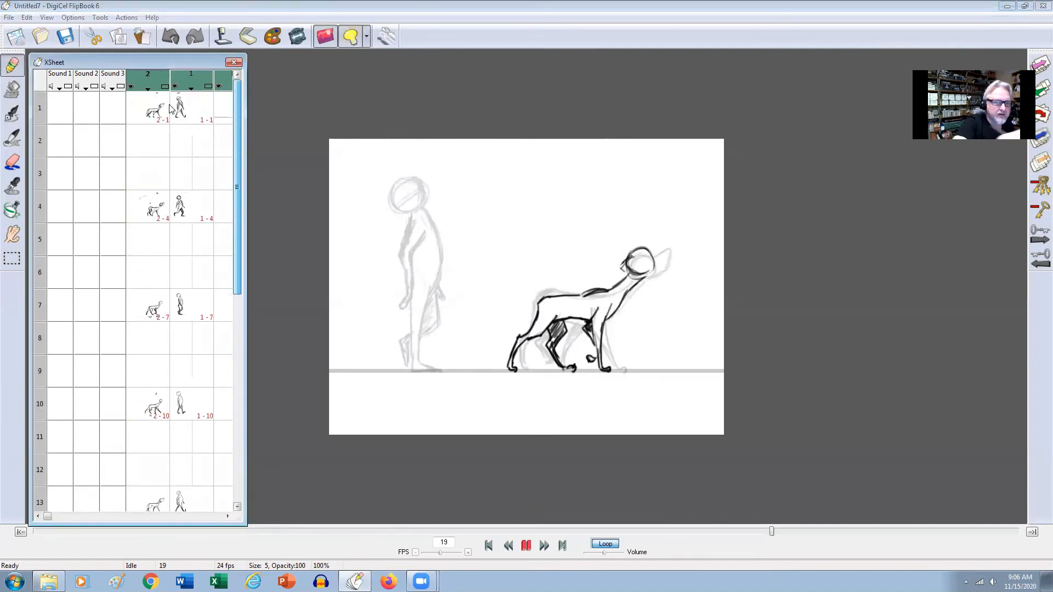
pyautogui.click(149, 108)
pyautogui.click(28, 17)
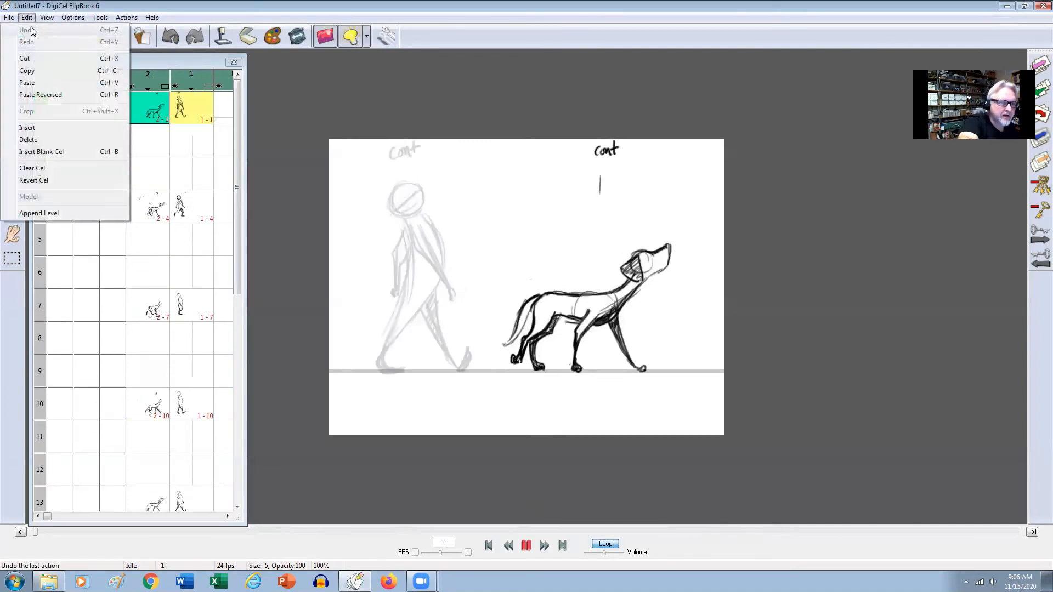
pyautogui.click(32, 70)
pyautogui.moveTo(237, 175); pyautogui.dragTo(226, 439)
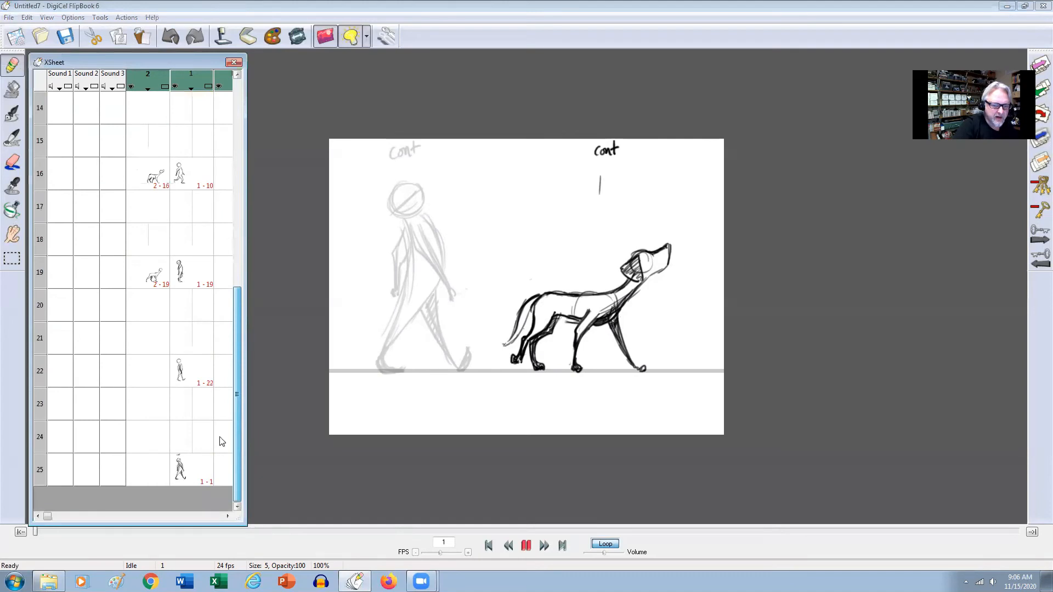
pyautogui.click(147, 470)
pyautogui.click(26, 18)
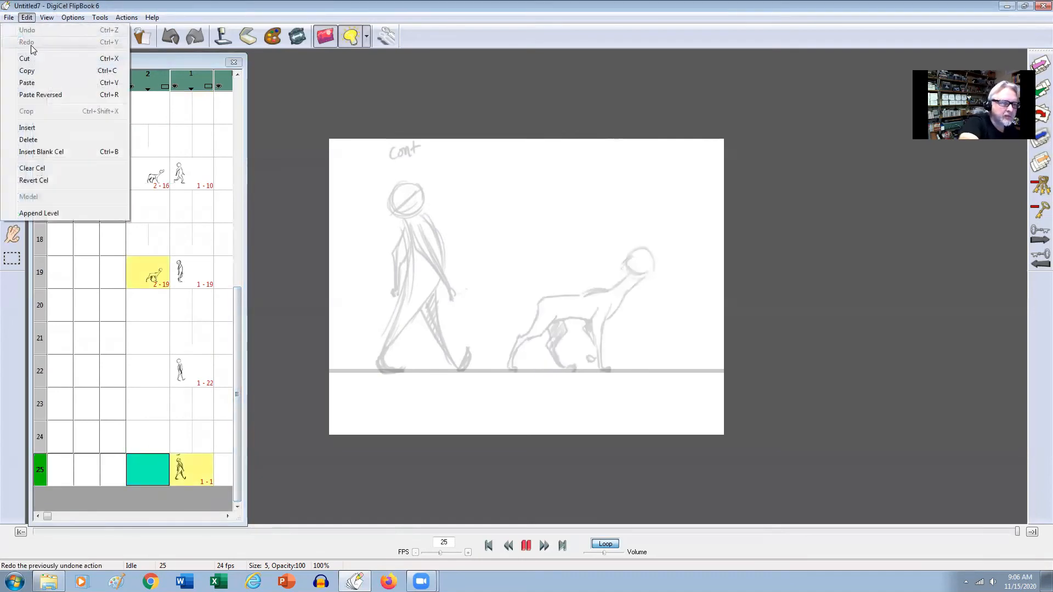
pyautogui.click(39, 81)
# Copy the dog's frame 10 drawing and paste it into frame 21 as a tracing reference.
pyautogui.moveTo(240, 350); pyautogui.dragTo(231, 121)
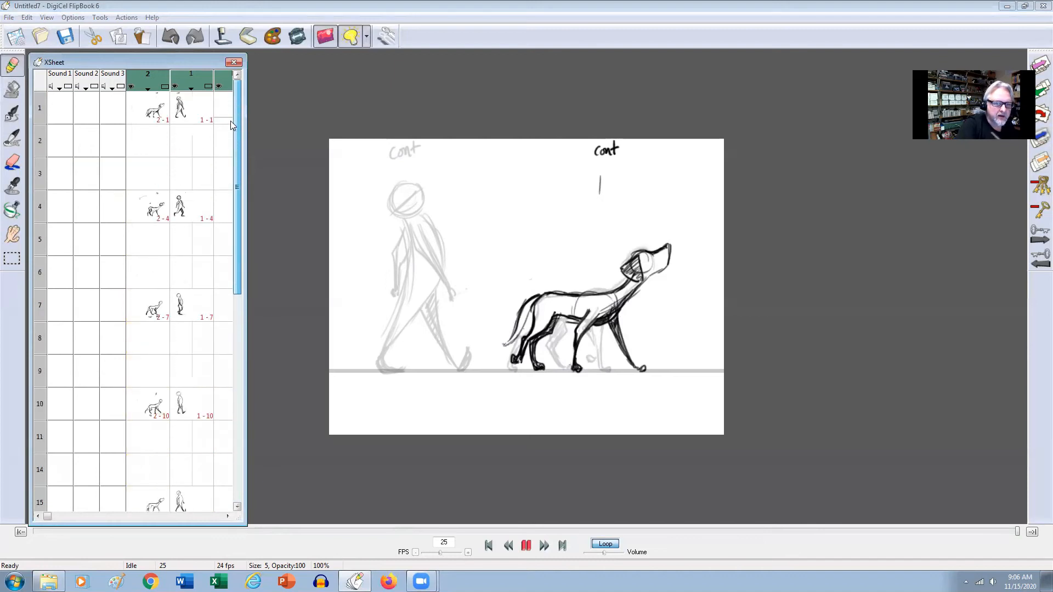
pyautogui.scroll(-2, 228, 241)
pyautogui.click(147, 217)
pyautogui.click(27, 17)
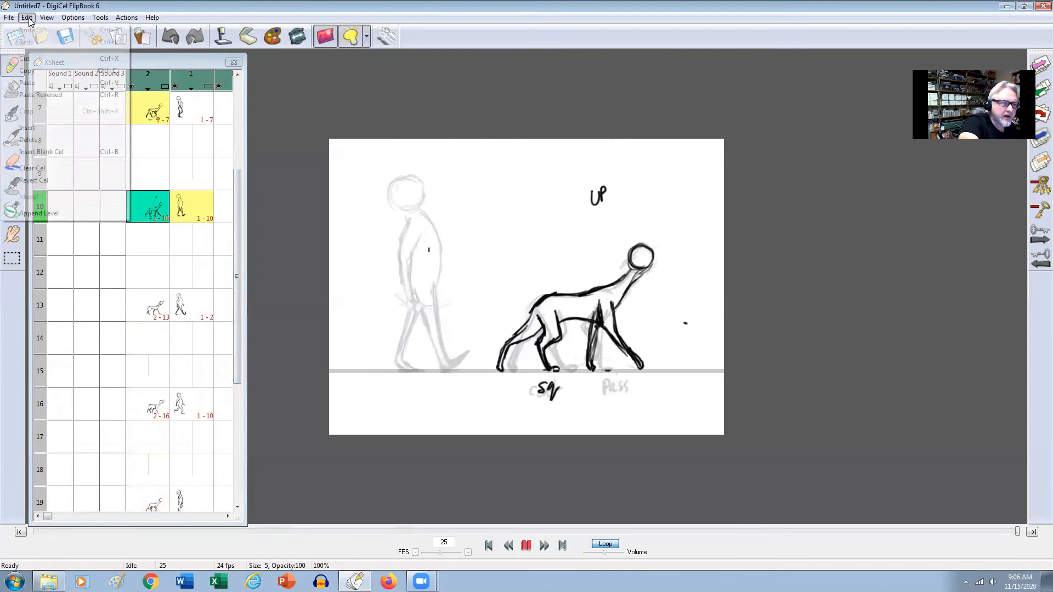
pyautogui.click(35, 62)
pyautogui.moveTo(238, 240); pyautogui.dragTo(238, 397)
pyautogui.click(148, 338)
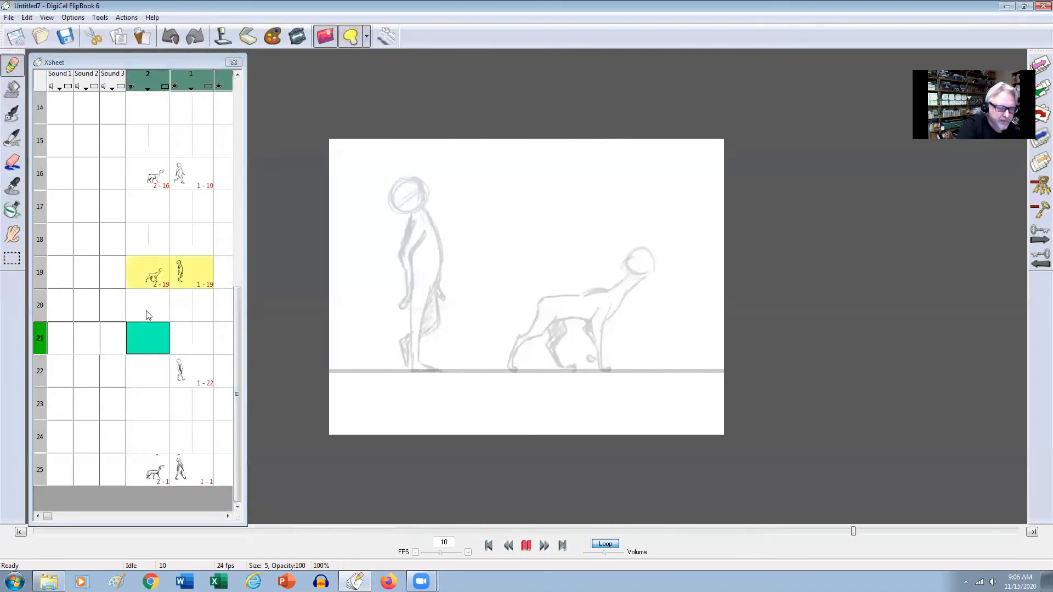
pyautogui.click(27, 17)
pyautogui.click(38, 82)
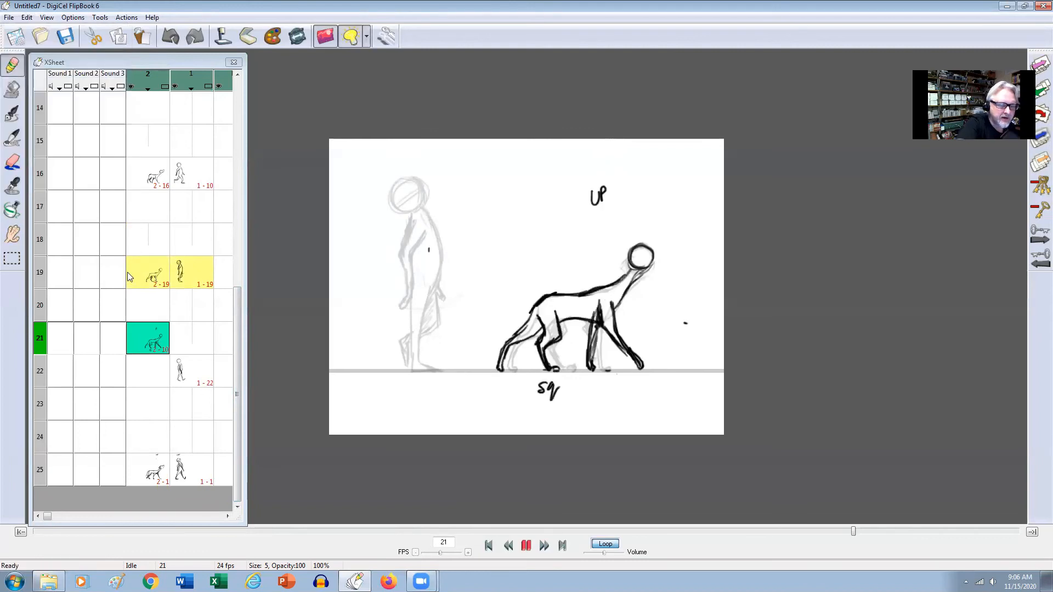
# Draw the dog's two front legs on frame 22, tracing the onion-skinned pose from frame 21.
pyautogui.click(158, 378)
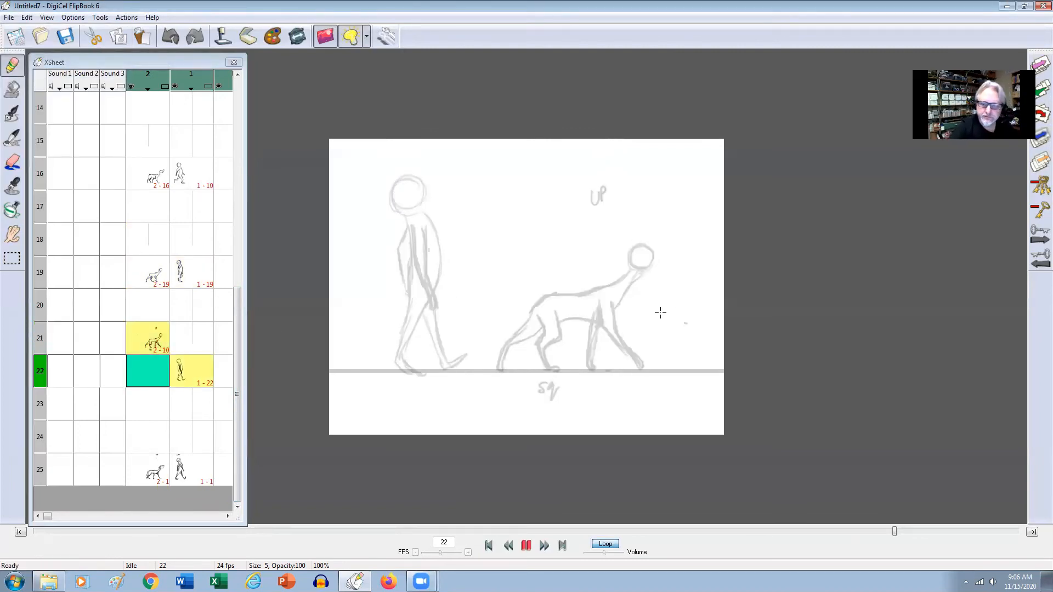
pyautogui.press('Up')
pyautogui.press('Down')
pyautogui.moveTo(594, 303)
pyautogui.mouseDown()
pyautogui.moveTo(593, 331)
pyautogui.moveTo(605, 317)
pyautogui.moveTo(586, 365)
pyautogui.mouseUp()
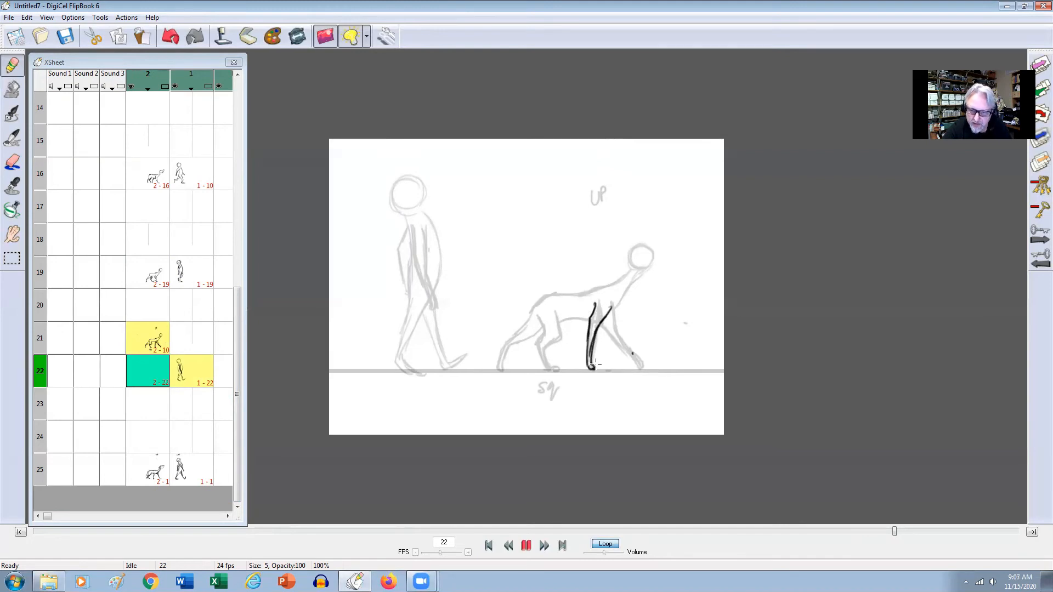
pyautogui.moveTo(603, 327); pyautogui.dragTo(637, 358)
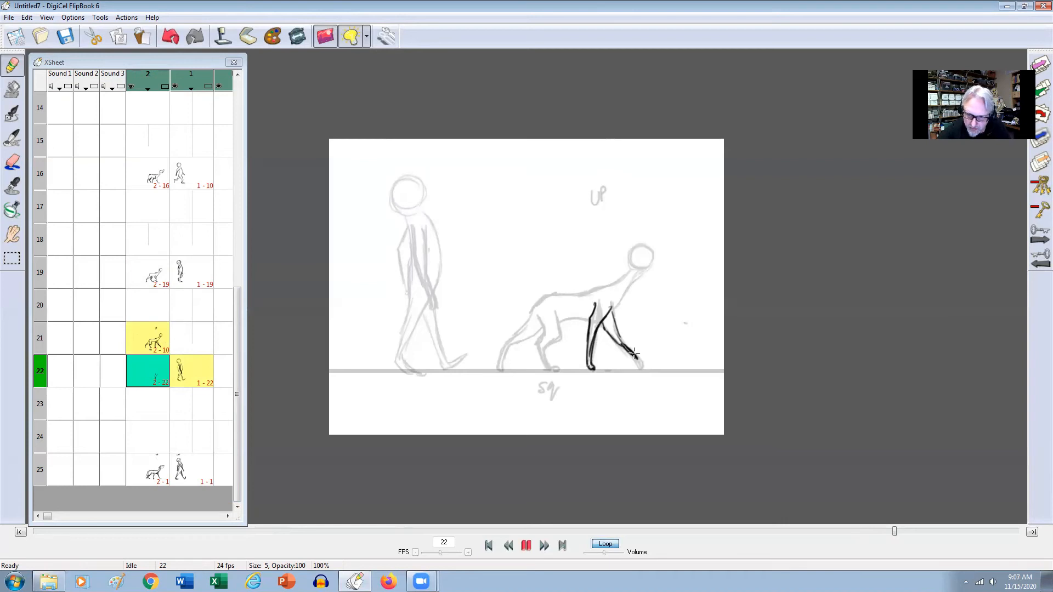
pyautogui.moveTo(605, 329); pyautogui.dragTo(625, 344)
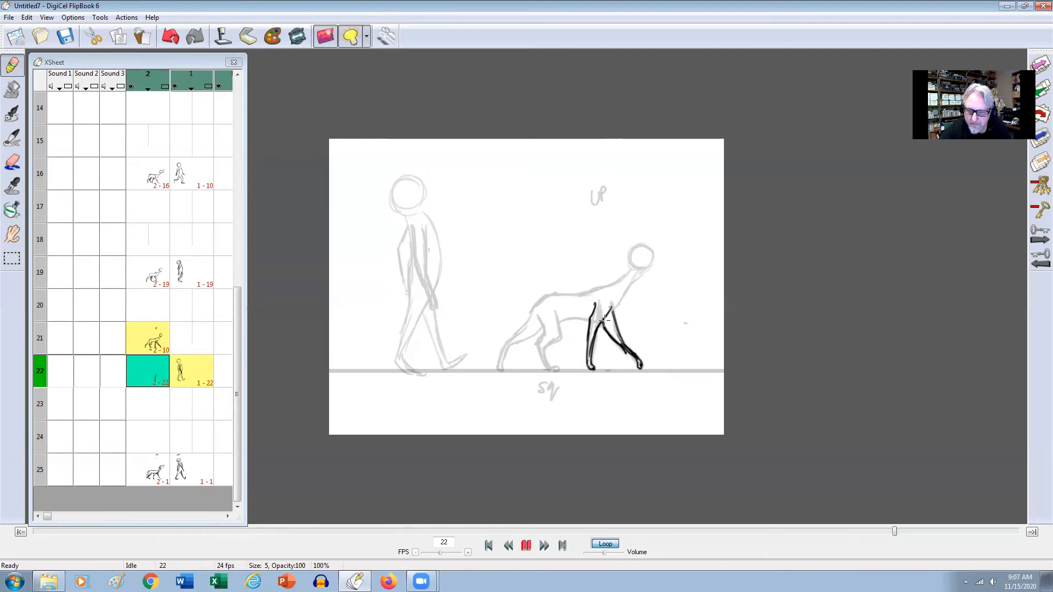
# Draw the dog's head, neck and both hind legs on frame 22 over the reference pose, shading the far hind leg.
pyautogui.moveTo(643, 264)
pyautogui.mouseDown()
pyautogui.moveTo(626, 301)
pyautogui.moveTo(637, 274)
pyautogui.moveTo(561, 305)
pyautogui.moveTo(546, 330)
pyautogui.moveTo(502, 348)
pyautogui.moveTo(500, 368)
pyautogui.mouseUp()
pyautogui.press('Up')
pyautogui.press('Down')
pyautogui.moveTo(543, 333); pyautogui.dragTo(555, 370)
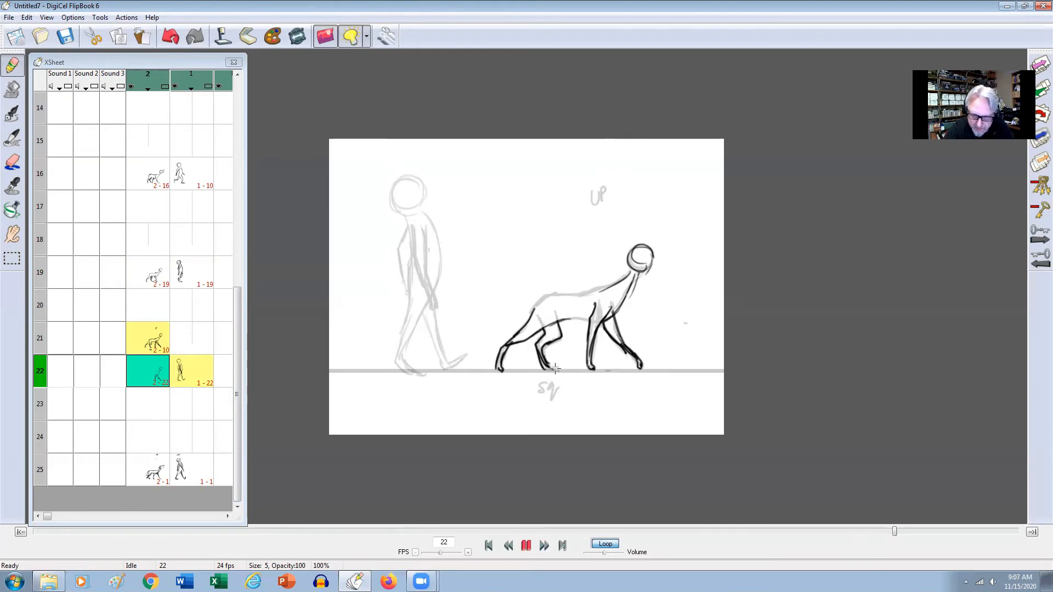
pyautogui.moveTo(555, 323)
pyautogui.mouseDown()
pyautogui.moveTo(542, 347)
pyautogui.moveTo(548, 366)
pyautogui.mouseUp()
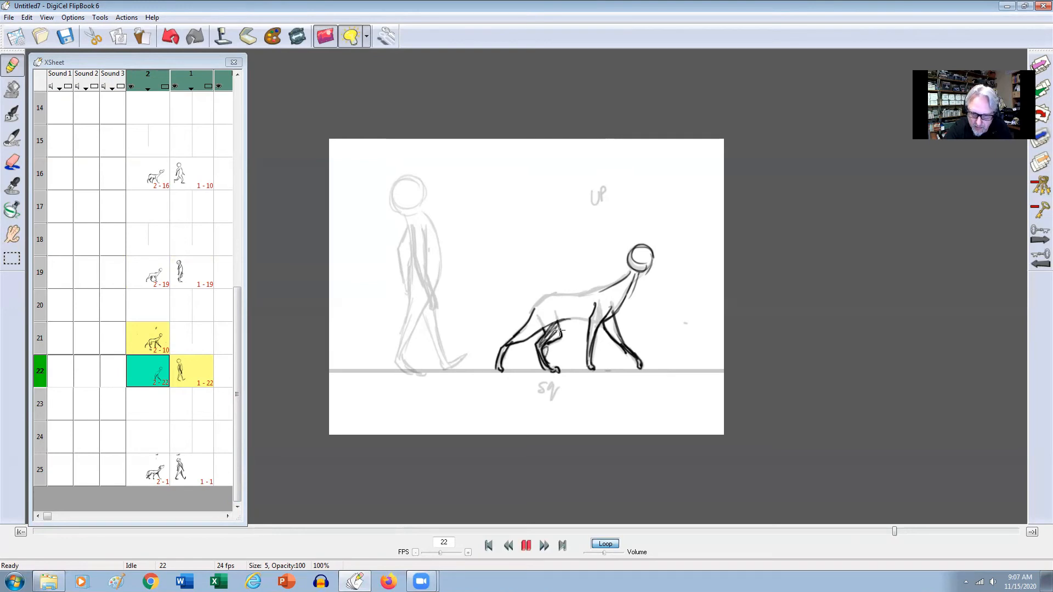
# Shade the far front leg and draw the dog's belly, rump and back lines on frame 22.
pyautogui.moveTo(616, 317)
pyautogui.mouseDown()
pyautogui.moveTo(619, 339)
pyautogui.moveTo(605, 322)
pyautogui.moveTo(552, 323)
pyautogui.moveTo(597, 317)
pyautogui.mouseUp()
pyautogui.moveTo(535, 307); pyautogui.dragTo(553, 294)
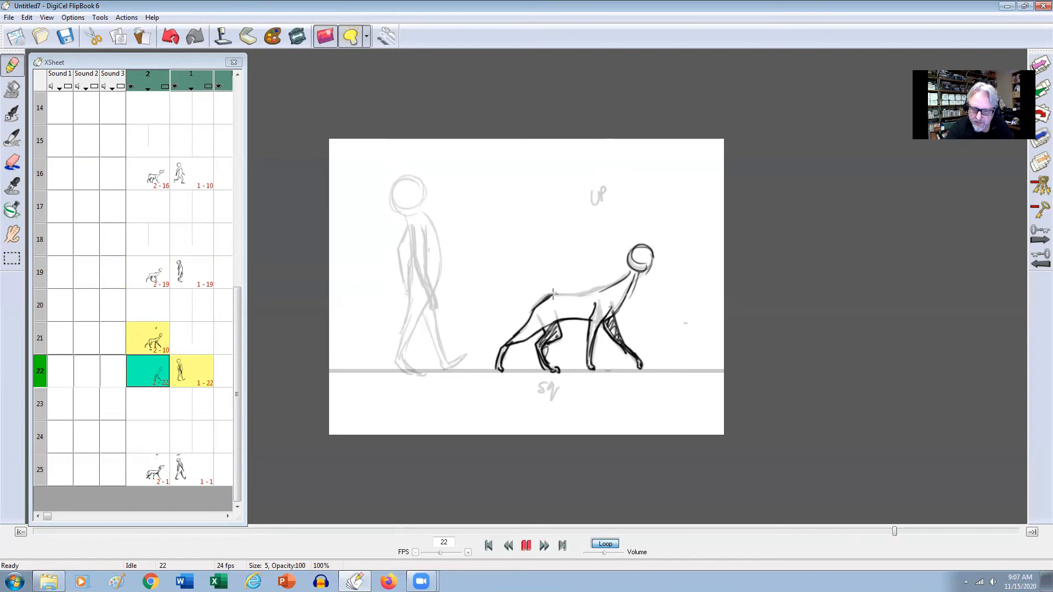
pyautogui.moveTo(635, 271); pyautogui.dragTo(607, 318)
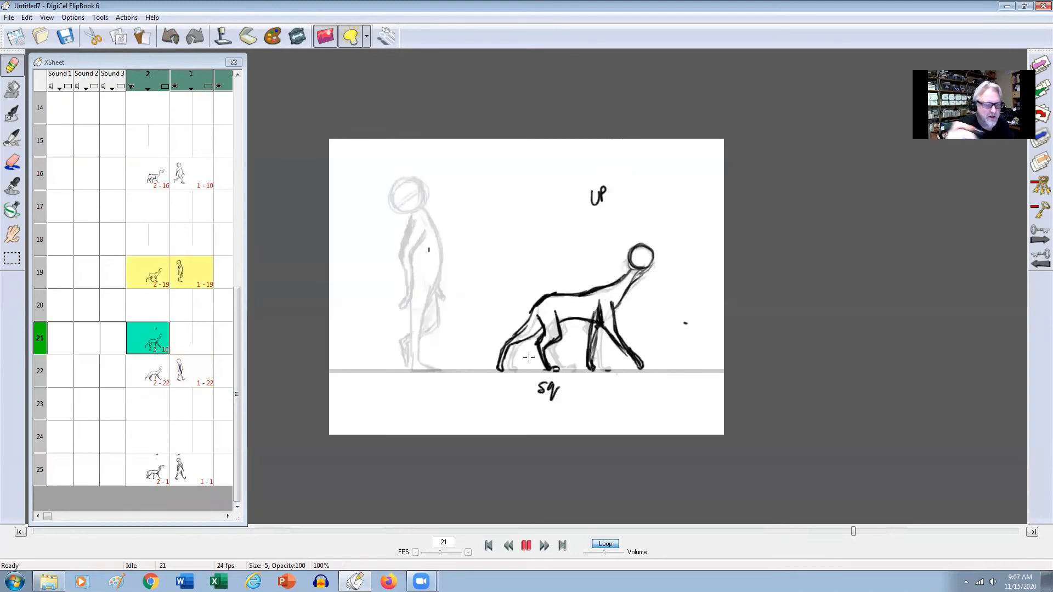
# Cut the pasted reference drawing from the dog's frame 21 and return to the dog's frame 22.
pyautogui.click(26, 17)
pyautogui.click(26, 58)
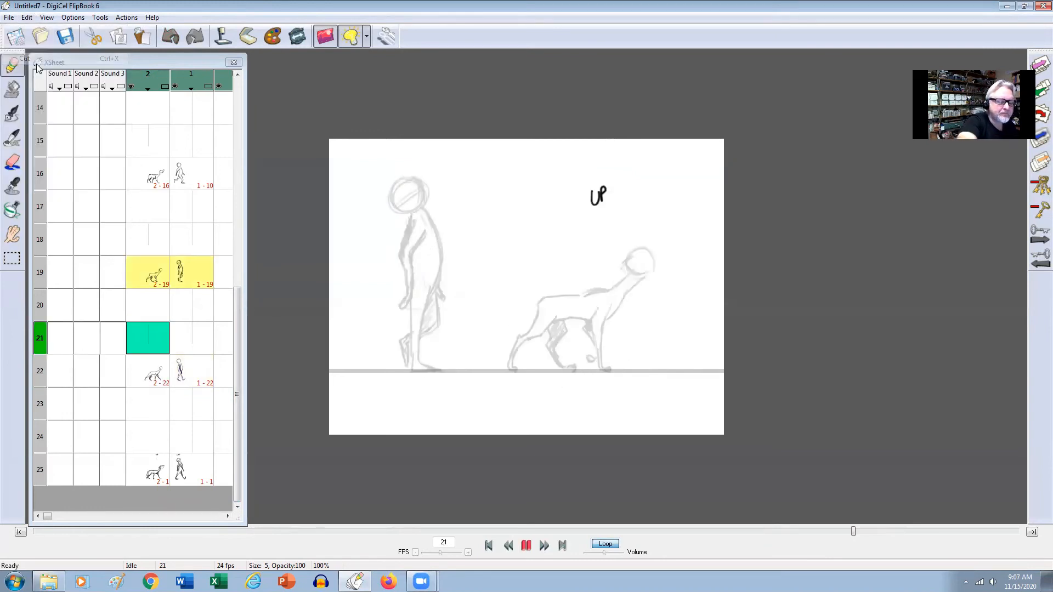
pyautogui.click(157, 374)
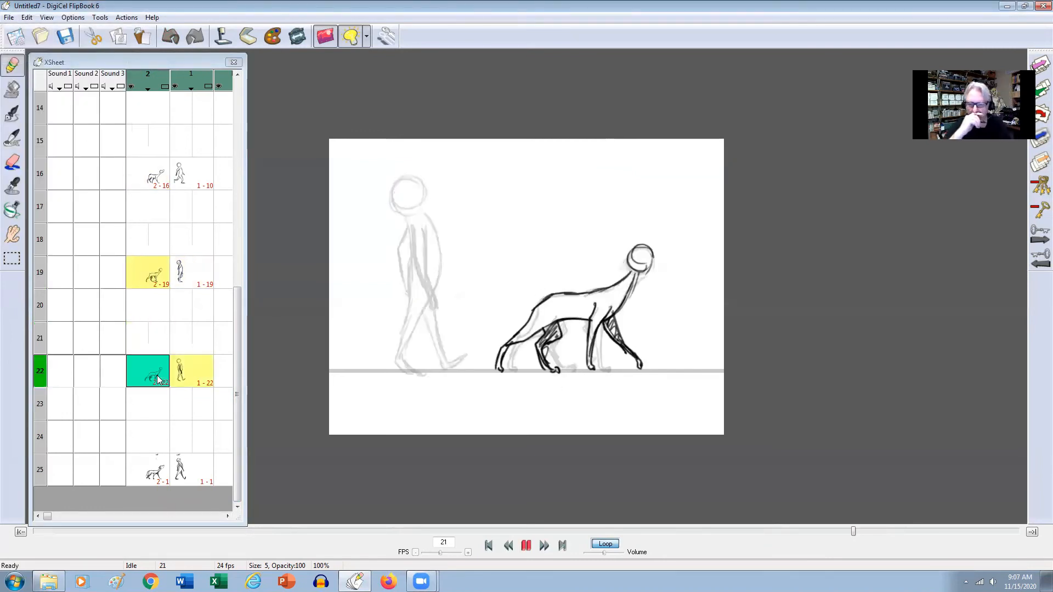
pyautogui.press('Down')
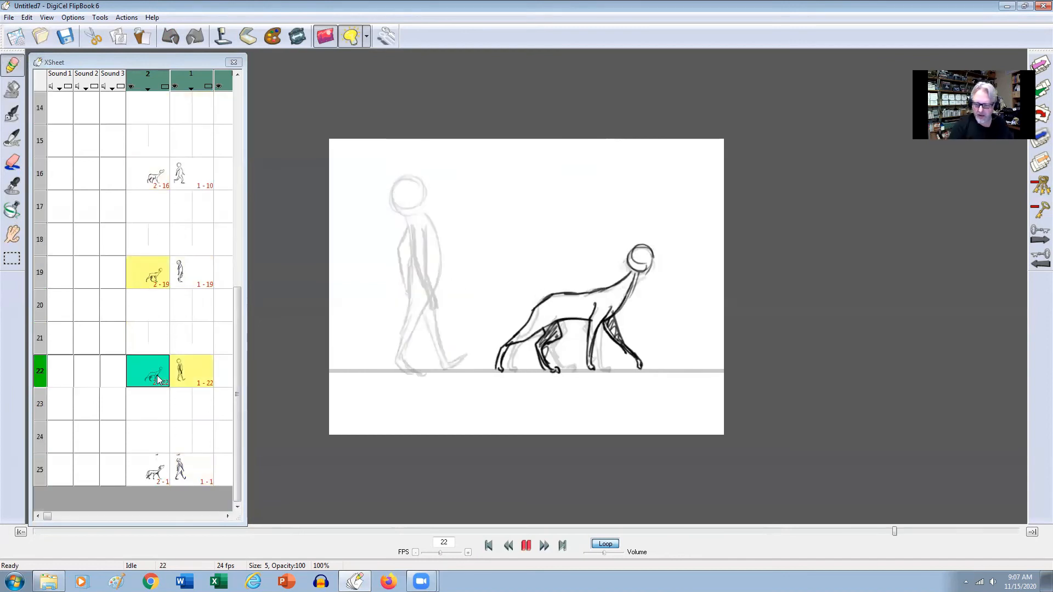
# Set the end of the playback range to frame 24.
pyautogui.moveTo(897, 530)
pyautogui.mouseDown()
pyautogui.moveTo(1021, 518)
pyautogui.moveTo(995, 520)
pyautogui.mouseUp()
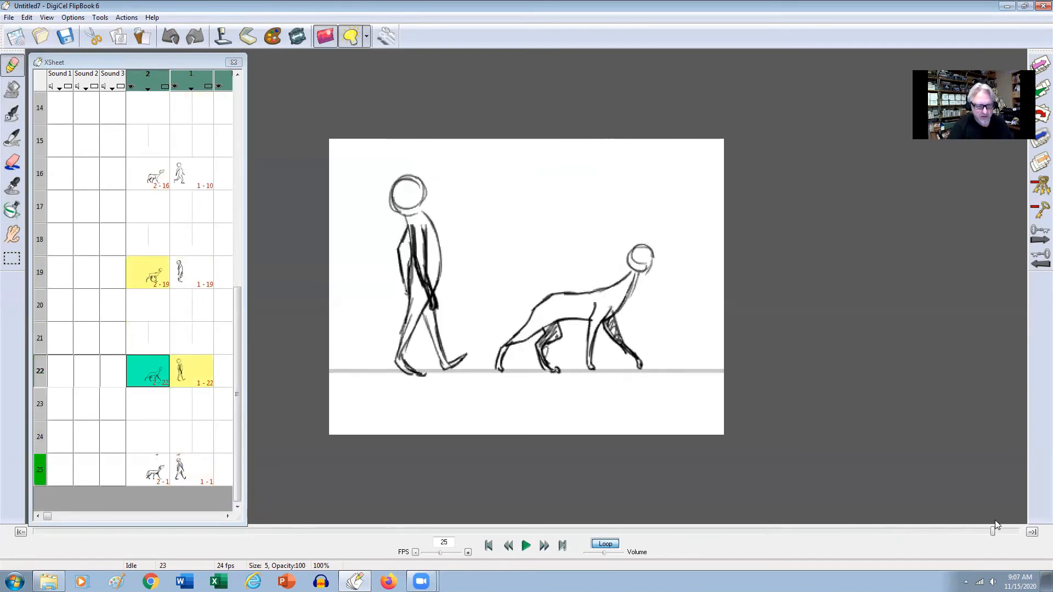
pyautogui.click(1032, 532)
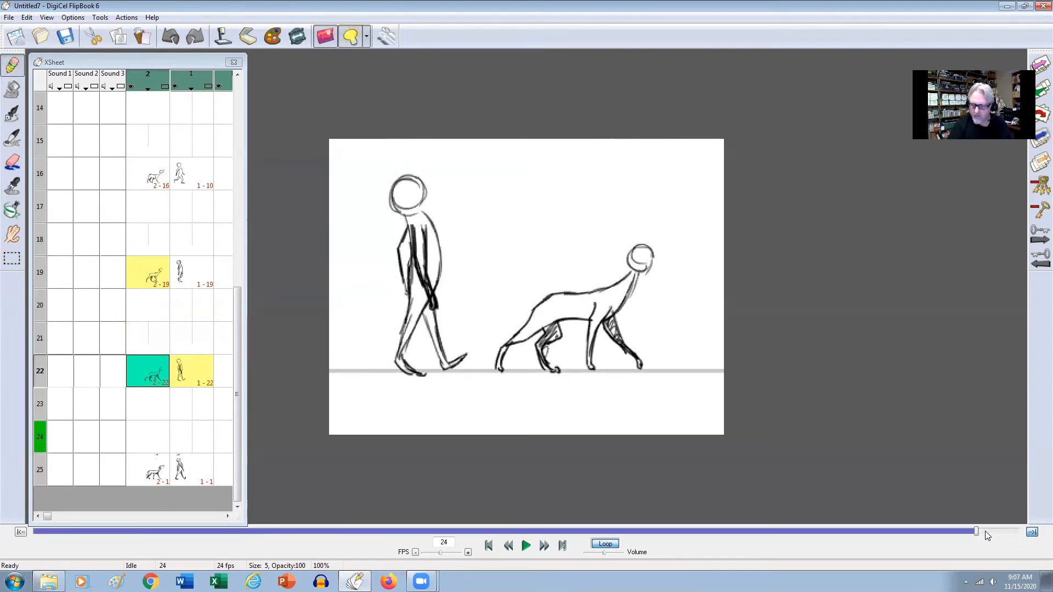
# Play the walk cycle in a loop through frame 24, stop it and return to the man's frame 1.
pyautogui.click(529, 547)
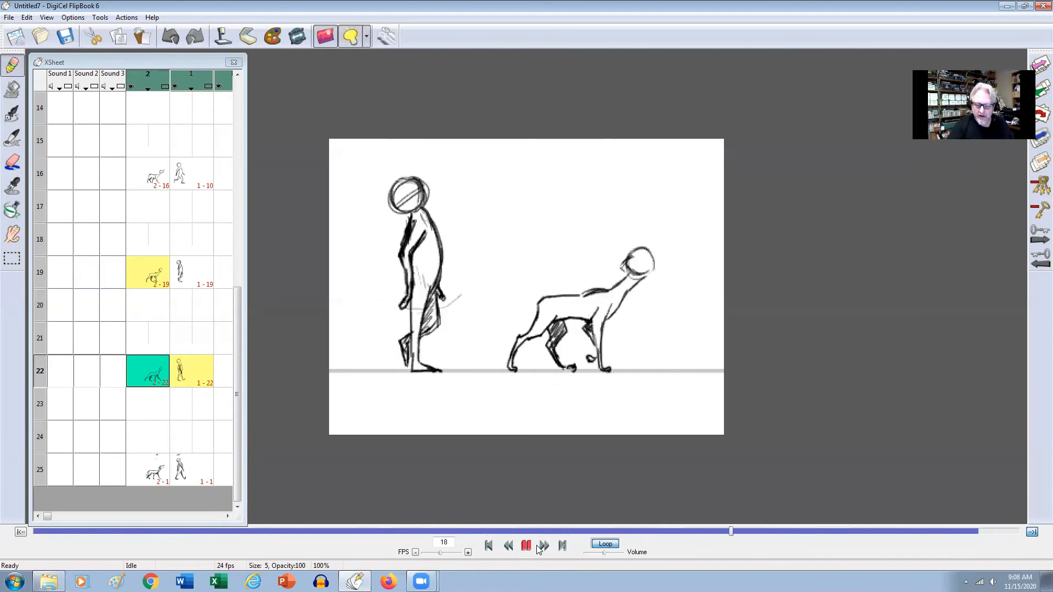
pyautogui.click(526, 541)
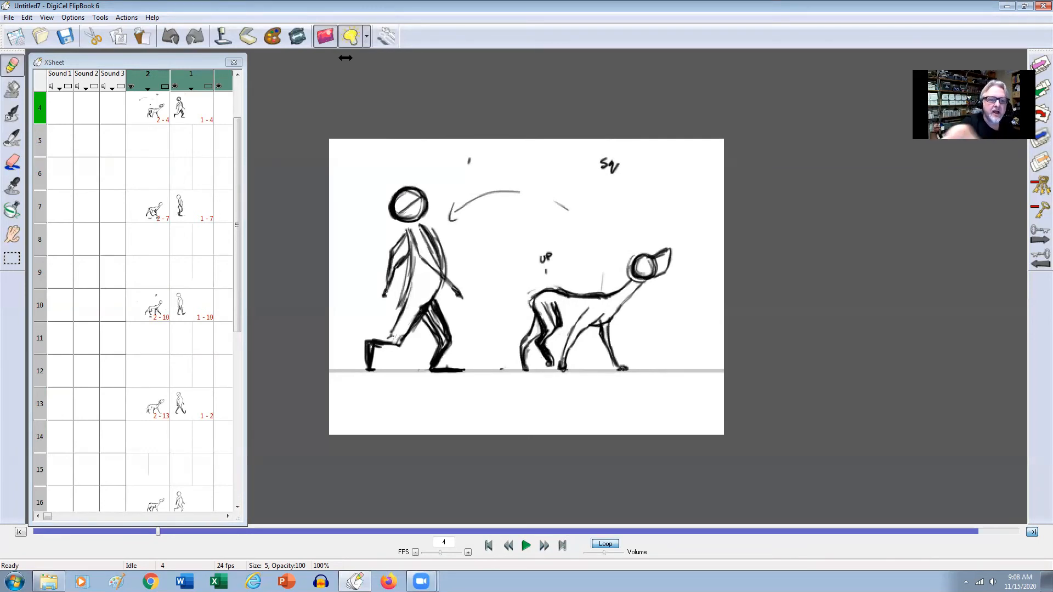
pyautogui.moveTo(238, 161); pyautogui.dragTo(238, 118)
pyautogui.doubleClick(208, 108)
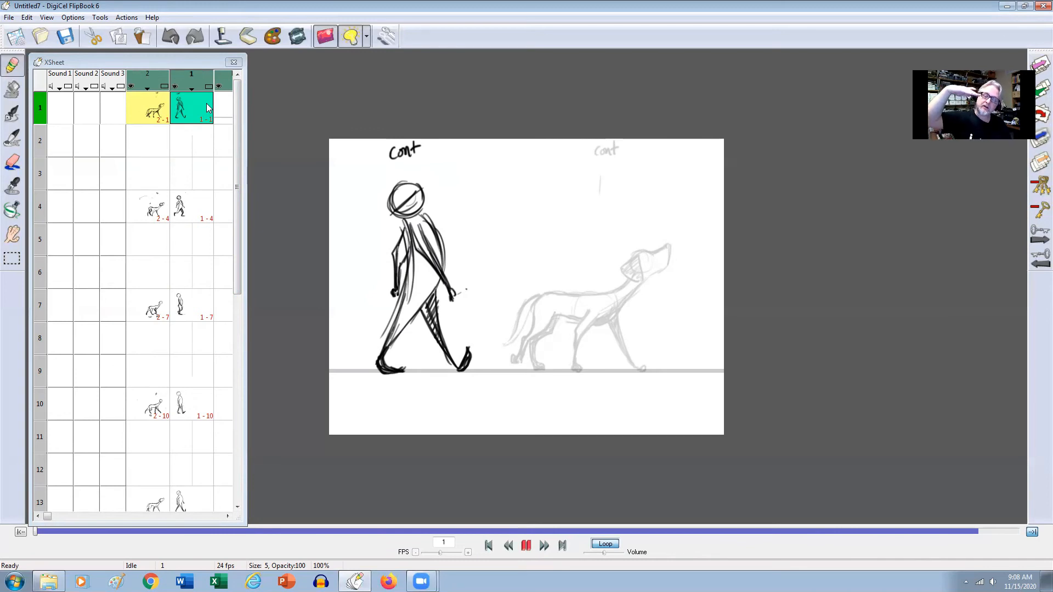
# Draw a diagonal line across the dog's head circle on frame 4 to mark the head's tilt.
pyautogui.click(149, 202)
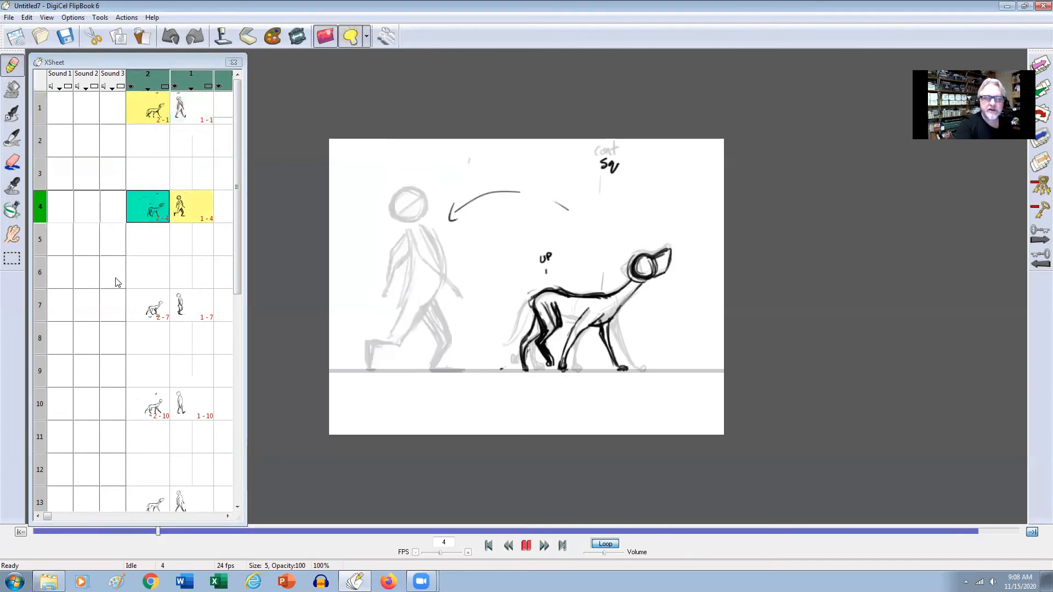
pyautogui.click(18, 169)
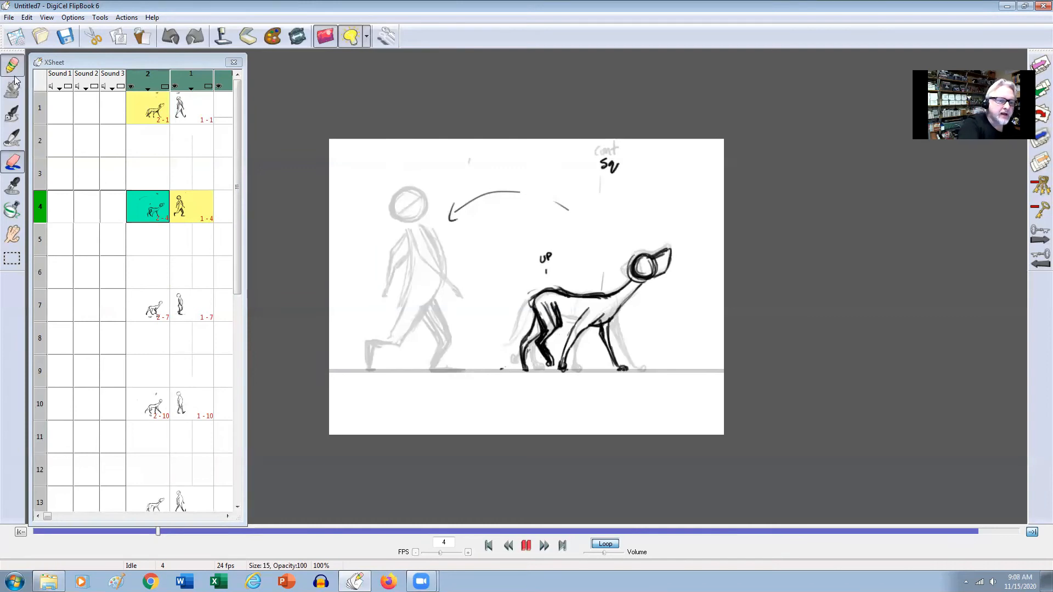
pyautogui.click(20, 154)
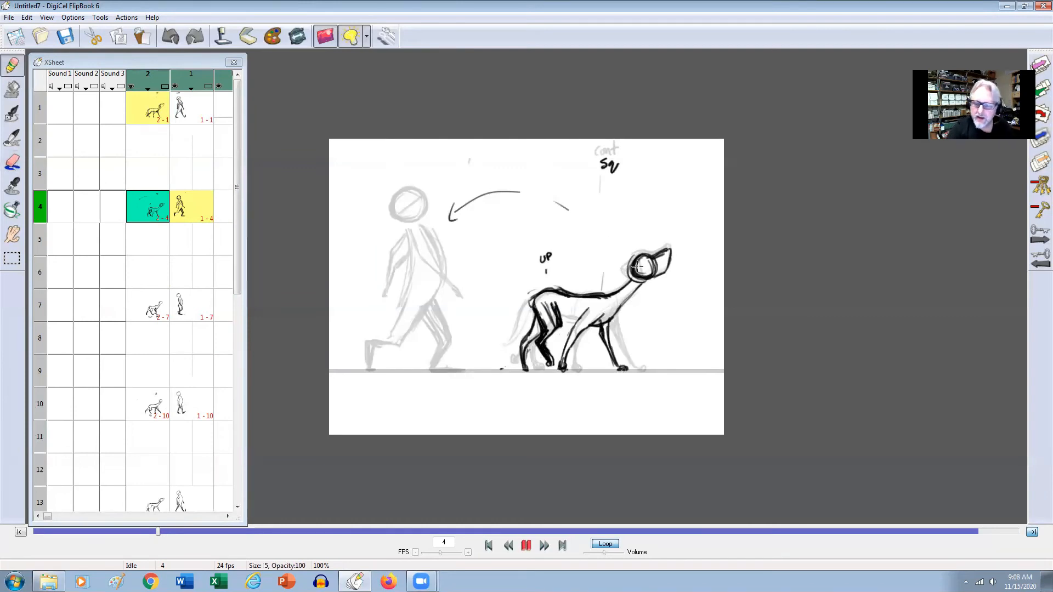
pyautogui.moveTo(633, 270)
pyautogui.mouseDown()
pyautogui.moveTo(668, 248)
pyautogui.moveTo(651, 280)
pyautogui.moveTo(637, 262)
pyautogui.mouseUp()
pyautogui.click(159, 210)
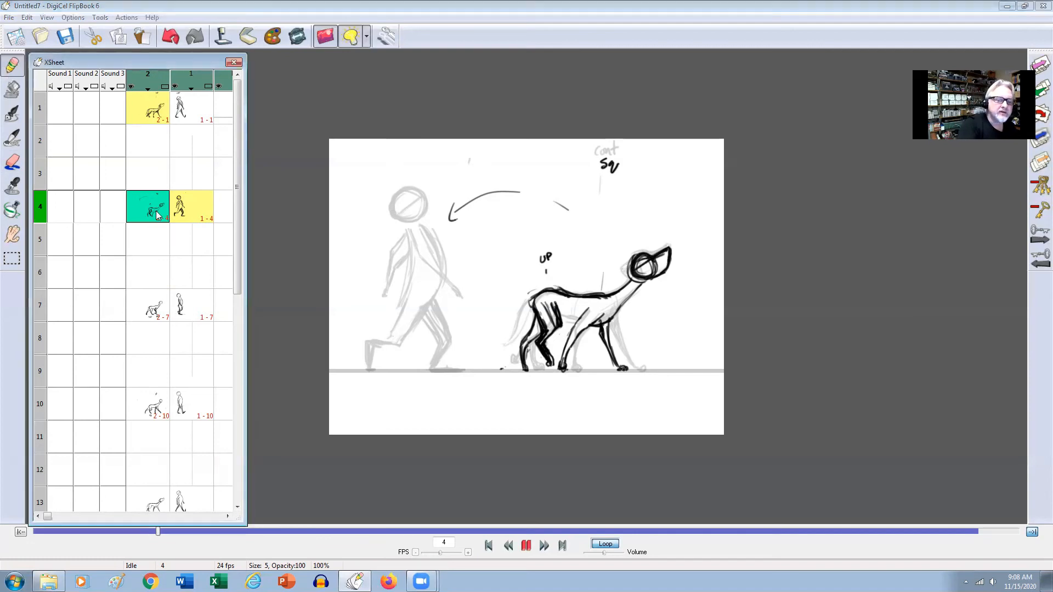
# Strengthen the man's head circle and its diagonal line on frame 4, and return to the dog's frame 4.
pyautogui.click(185, 217)
pyautogui.moveTo(424, 211)
pyautogui.mouseDown()
pyautogui.moveTo(399, 218)
pyautogui.moveTo(393, 203)
pyautogui.mouseUp()
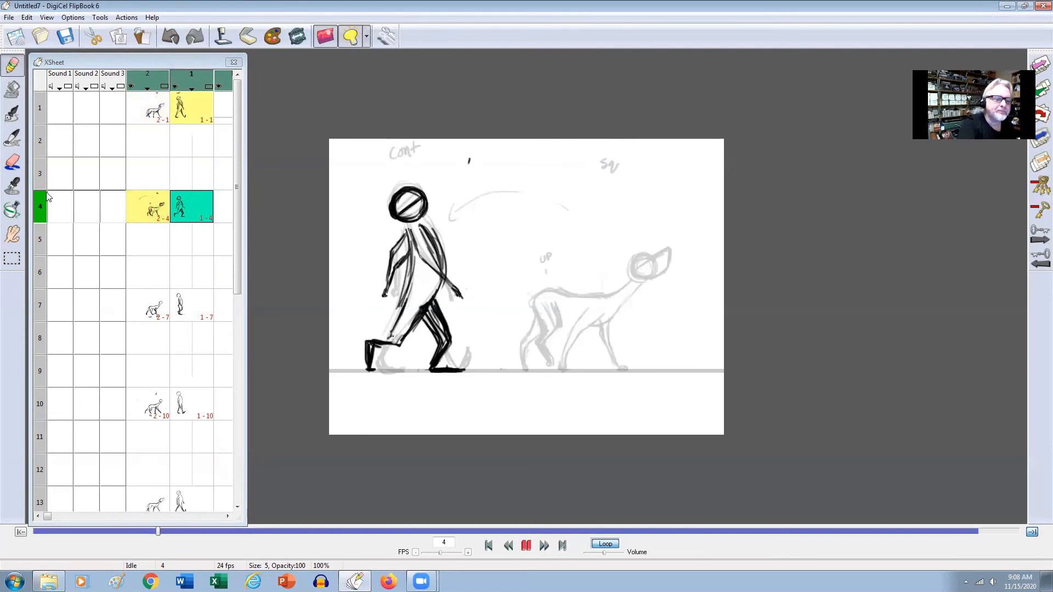
pyautogui.click(152, 212)
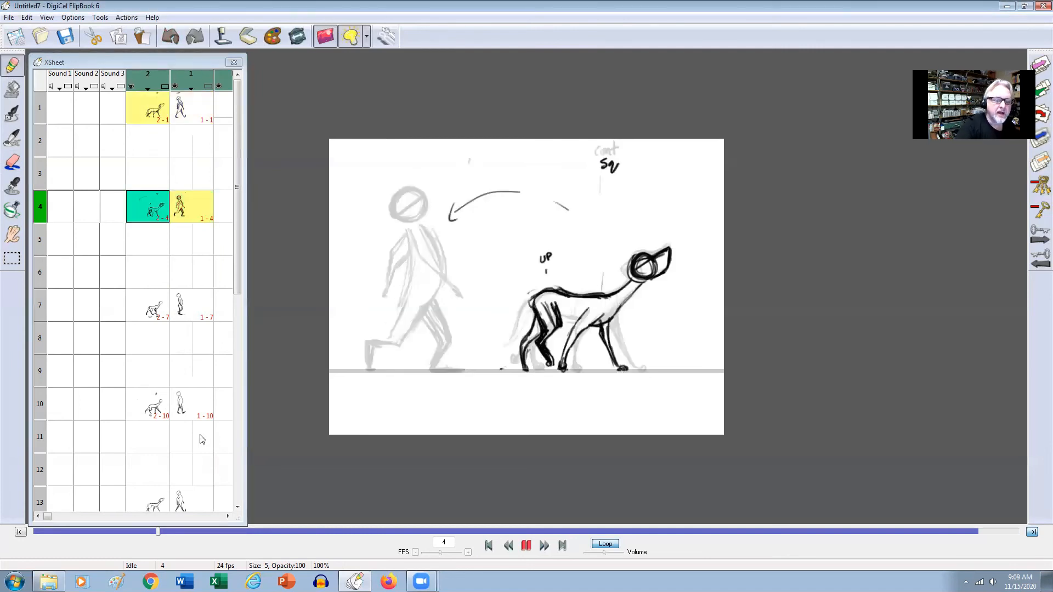
# Draw the dog's muzzle, shaded ear and head tilt line on frame 10, comparing the head with frame 4.
pyautogui.scroll(-2, 237, 271)
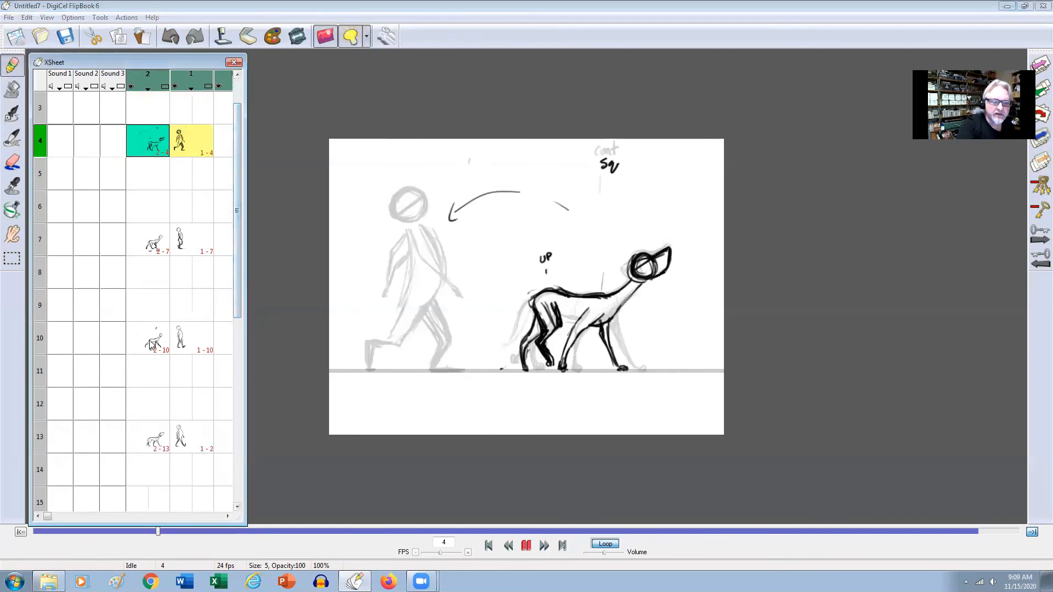
pyautogui.click(157, 339)
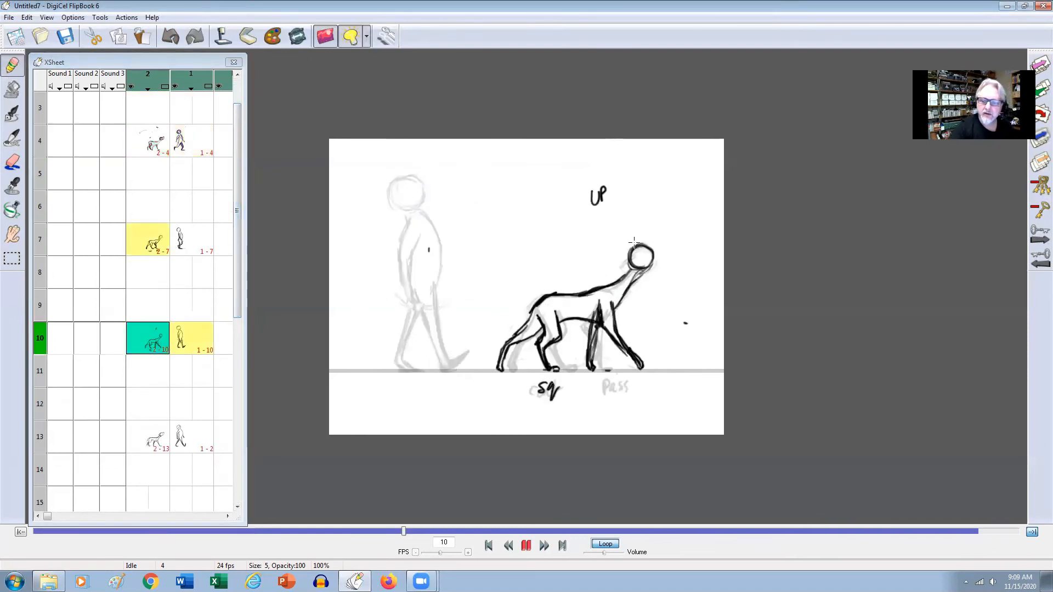
pyautogui.moveTo(632, 265)
pyautogui.mouseDown()
pyautogui.moveTo(646, 247)
pyautogui.moveTo(631, 247)
pyautogui.moveTo(642, 246)
pyautogui.moveTo(633, 270)
pyautogui.moveTo(644, 242)
pyautogui.moveTo(619, 258)
pyautogui.moveTo(635, 246)
pyautogui.moveTo(630, 273)
pyautogui.moveTo(662, 258)
pyautogui.mouseUp()
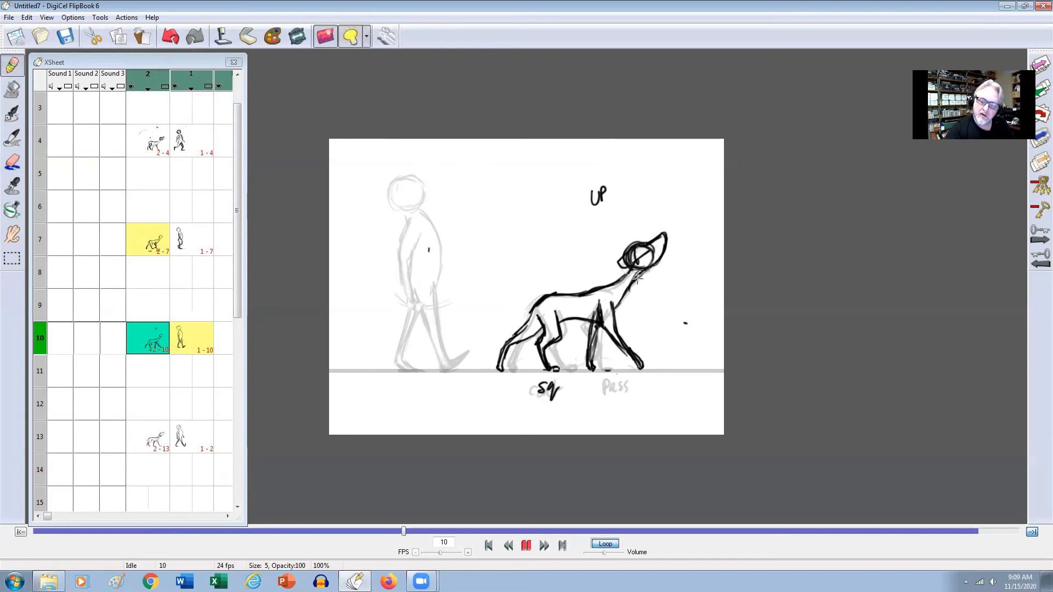
pyautogui.moveTo(665, 242); pyautogui.dragTo(660, 261)
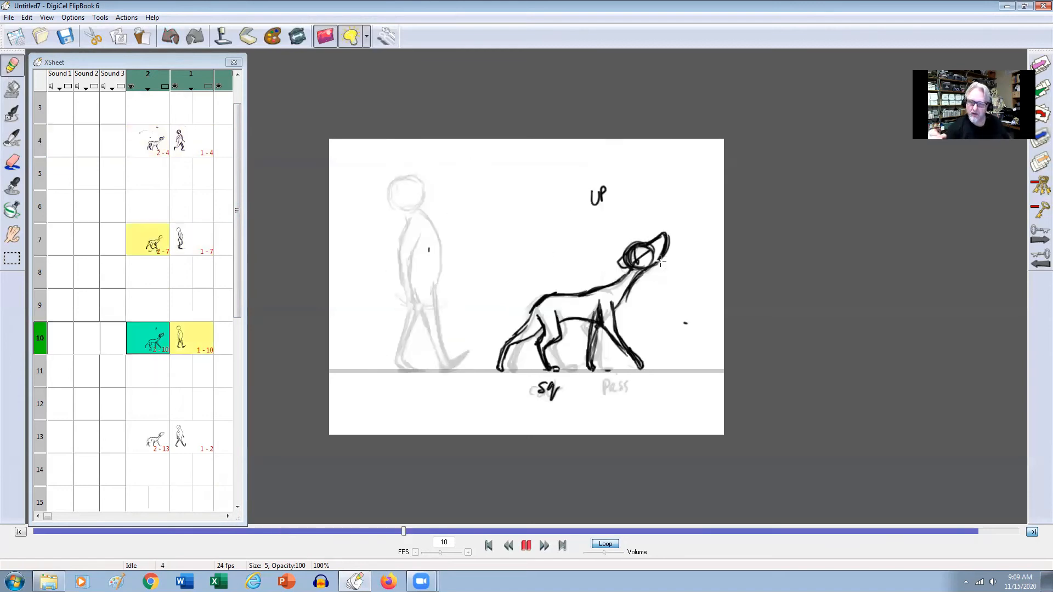
pyautogui.moveTo(631, 263)
pyautogui.mouseDown()
pyautogui.moveTo(616, 275)
pyautogui.moveTo(640, 267)
pyautogui.moveTo(636, 282)
pyautogui.moveTo(628, 271)
pyautogui.moveTo(639, 282)
pyautogui.moveTo(626, 269)
pyautogui.moveTo(631, 253)
pyautogui.moveTo(626, 264)
pyautogui.moveTo(661, 236)
pyautogui.mouseUp()
pyautogui.press('Down')
pyautogui.press('Down')
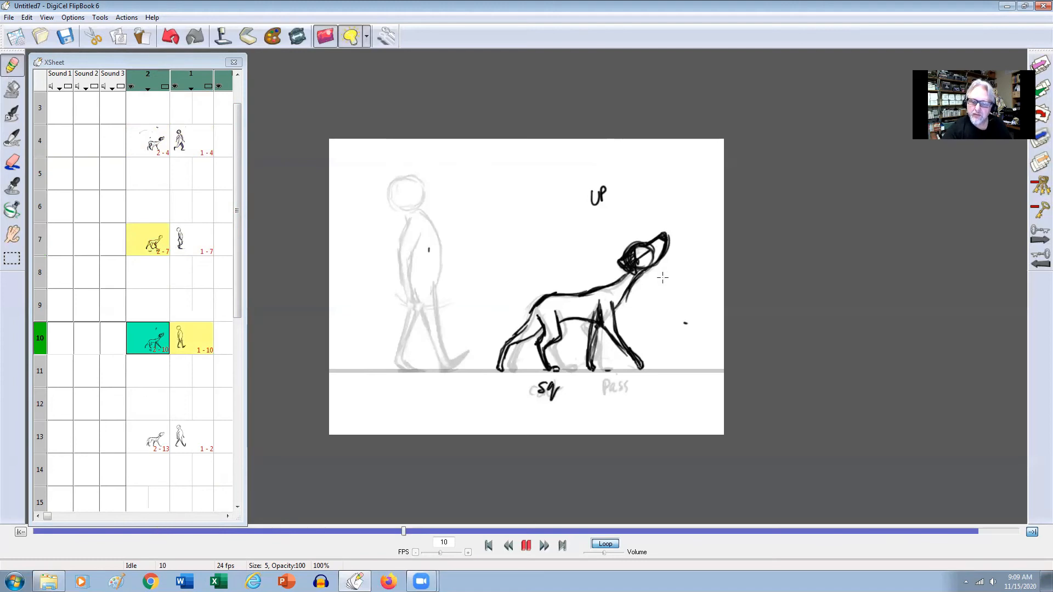
pyautogui.press('Up')
pyautogui.press('Up')
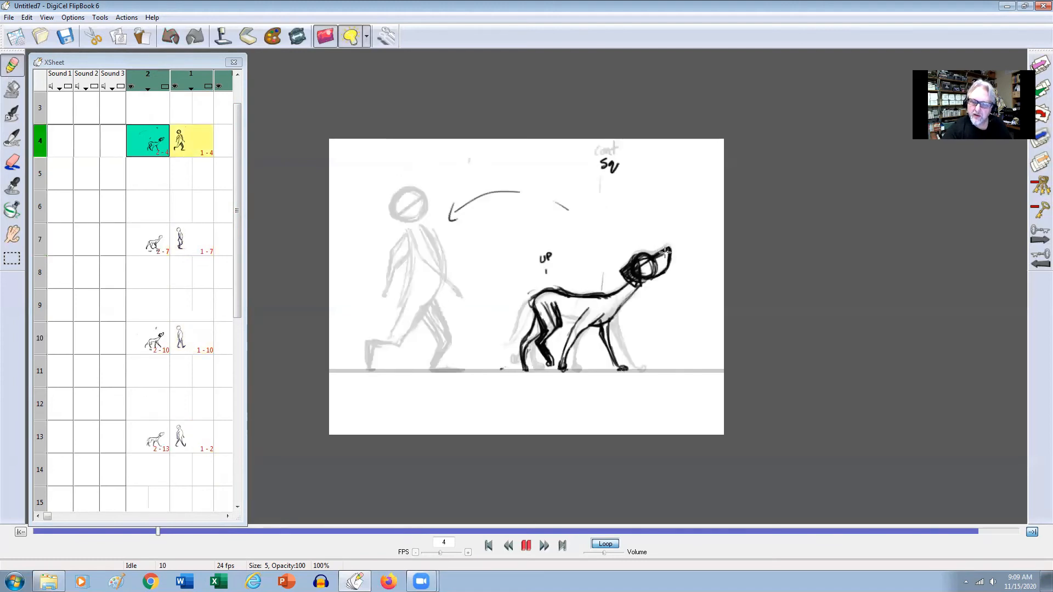
pyautogui.press('Down')
pyautogui.press('Down')
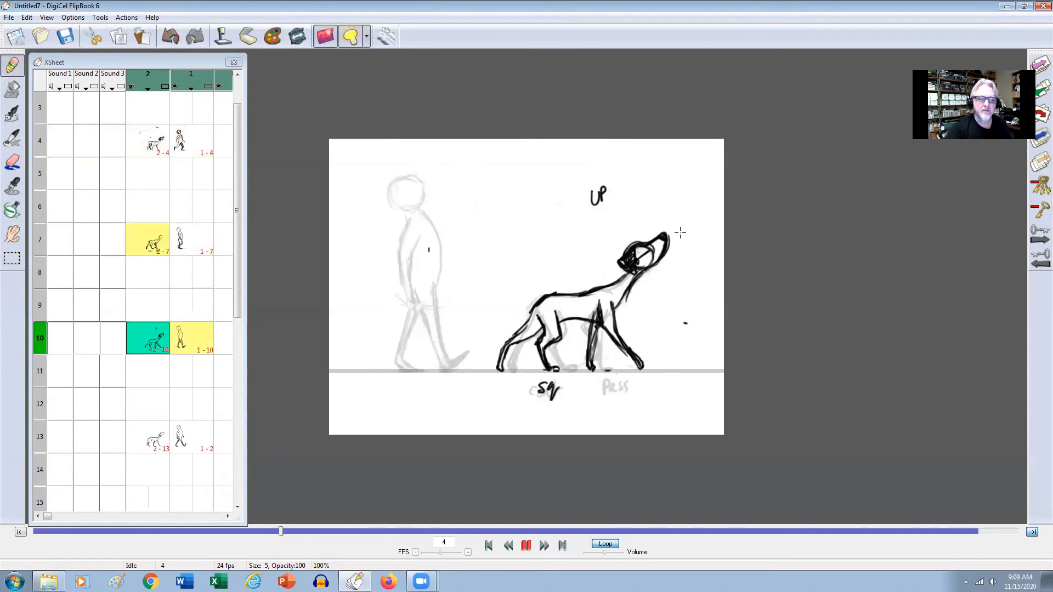
# Go over the man's head with the pencil on frame 10 and compare it with his earlier poses.
pyautogui.press('Right')
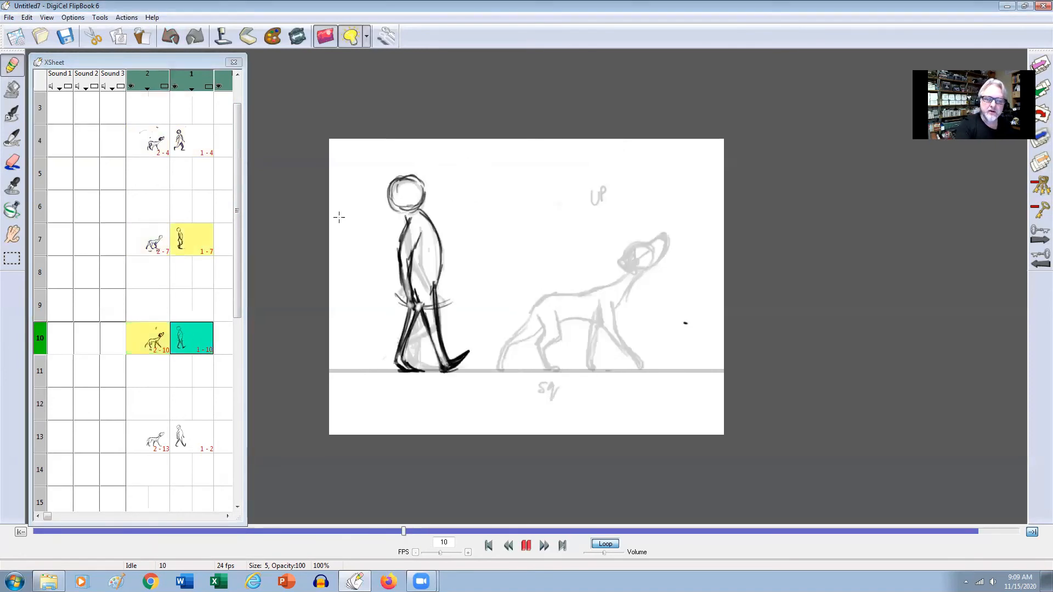
pyautogui.moveTo(396, 203)
pyautogui.mouseDown()
pyautogui.moveTo(419, 182)
pyautogui.moveTo(409, 143)
pyautogui.moveTo(391, 198)
pyautogui.moveTo(392, 190)
pyautogui.mouseUp()
pyautogui.press('Up')
pyautogui.press('Down')
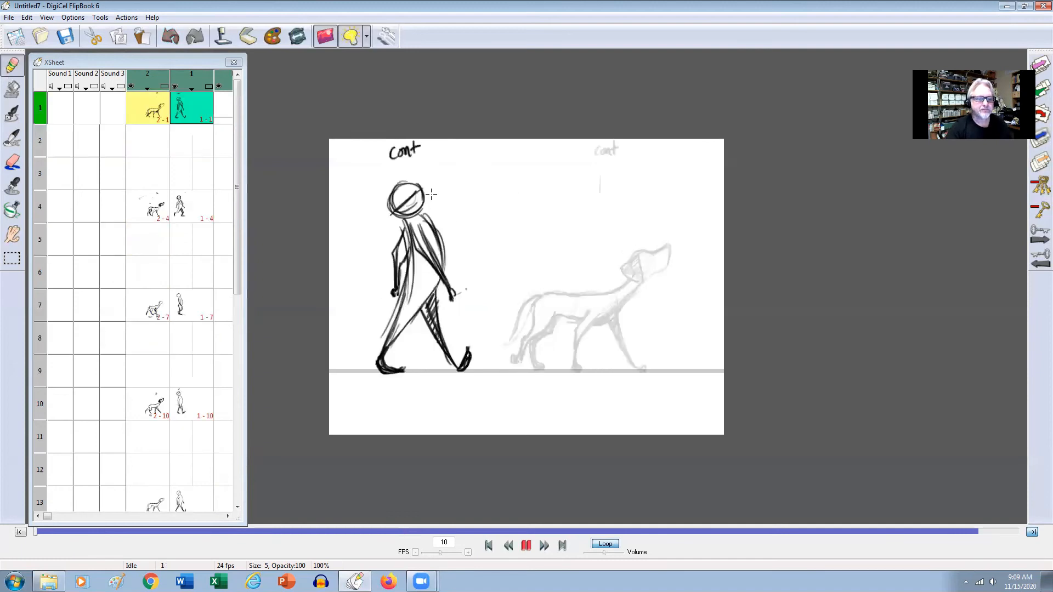
# Erase the diagonal line across the man's head on frame 4 and redraw it, checking against frame 1.
pyautogui.press('Up')
pyautogui.press('Down')
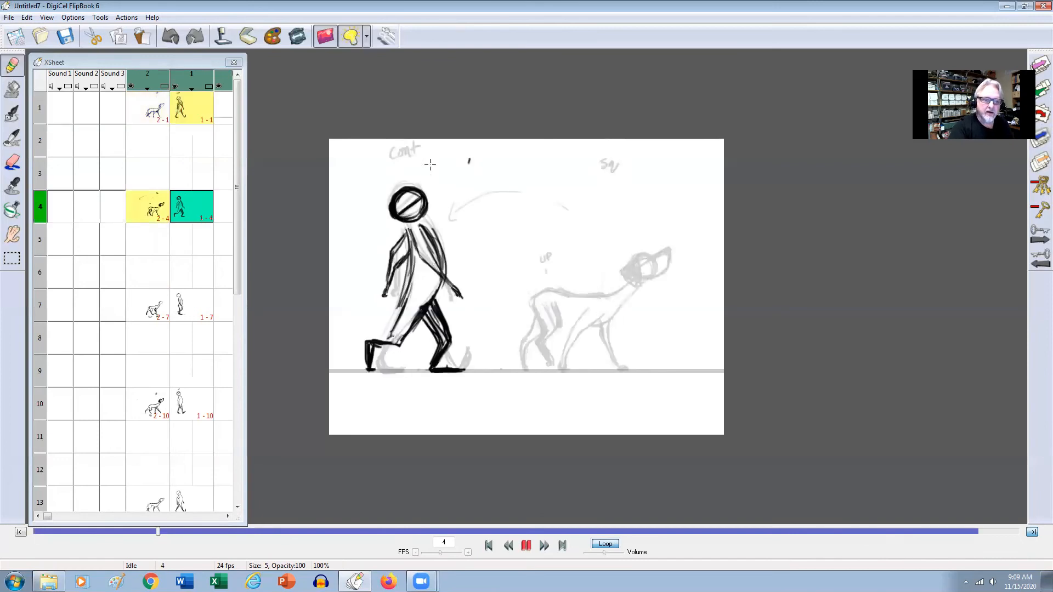
pyautogui.click(13, 165)
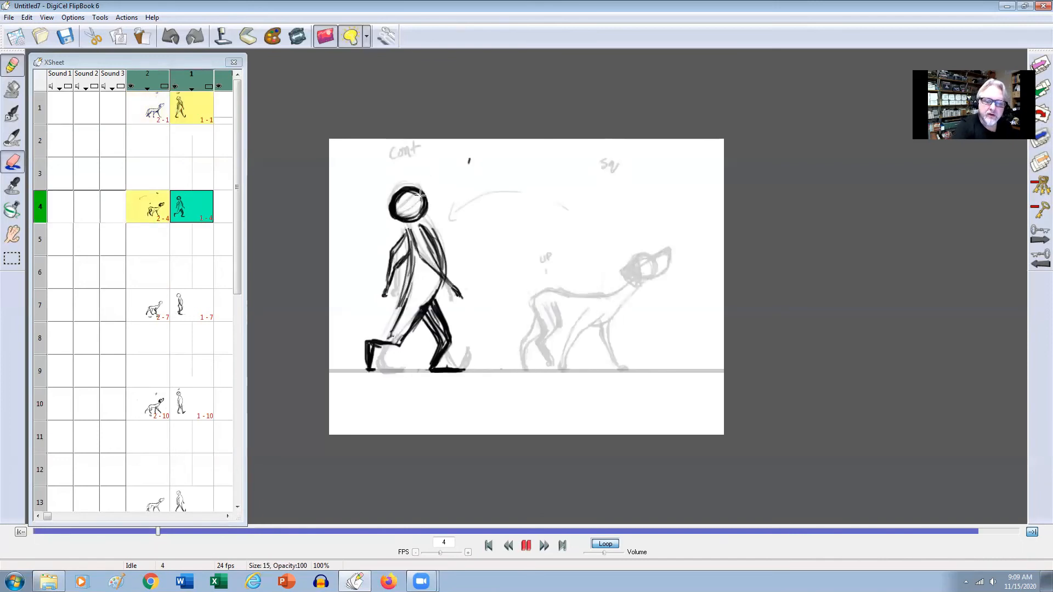
pyautogui.moveTo(417, 207); pyautogui.dragTo(412, 211)
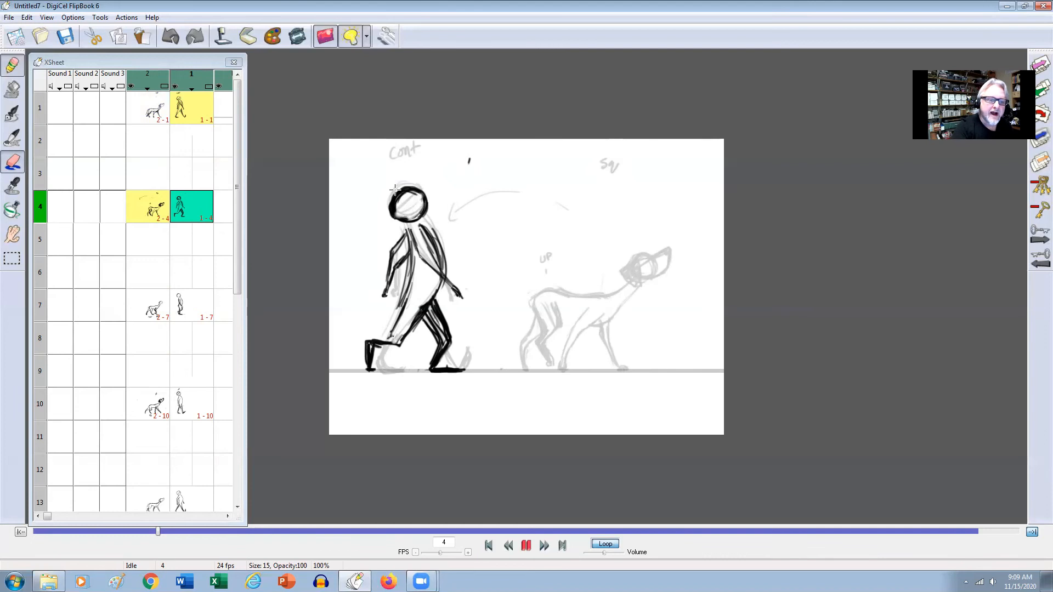
pyautogui.click(17, 164)
pyautogui.press('Left')
pyautogui.press('Right')
pyautogui.press('Left')
pyautogui.press('Right')
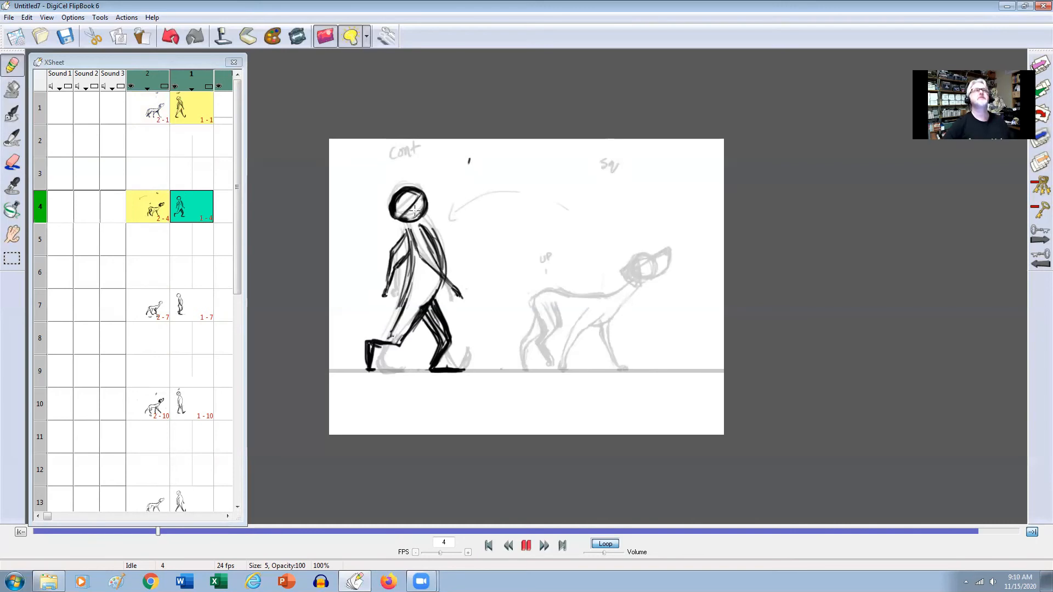
pyautogui.press('Left')
pyautogui.press('Right')
pyautogui.moveTo(400, 215); pyautogui.dragTo(401, 218)
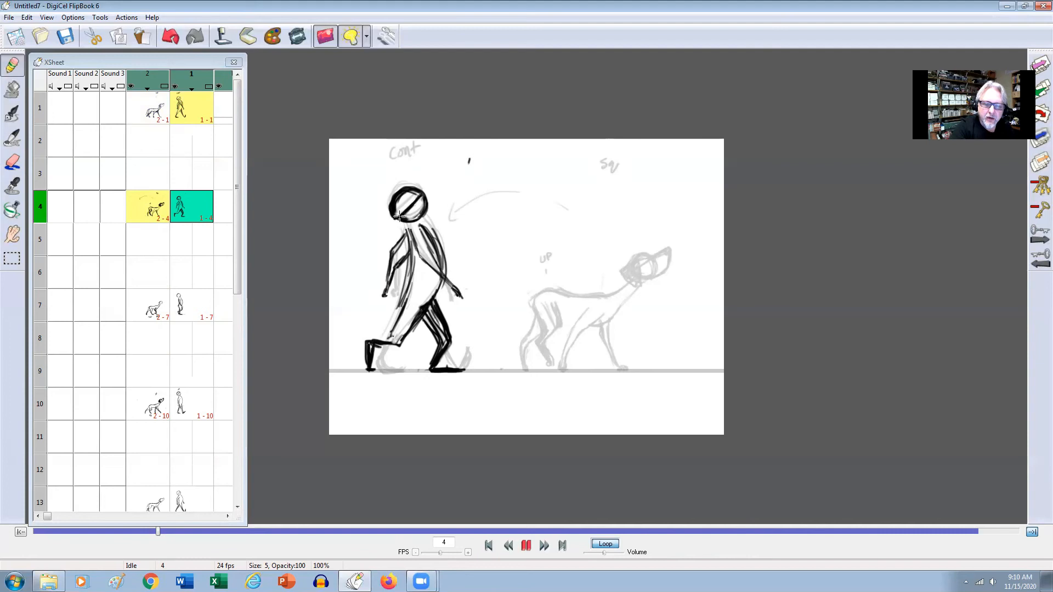
pyautogui.press('Left')
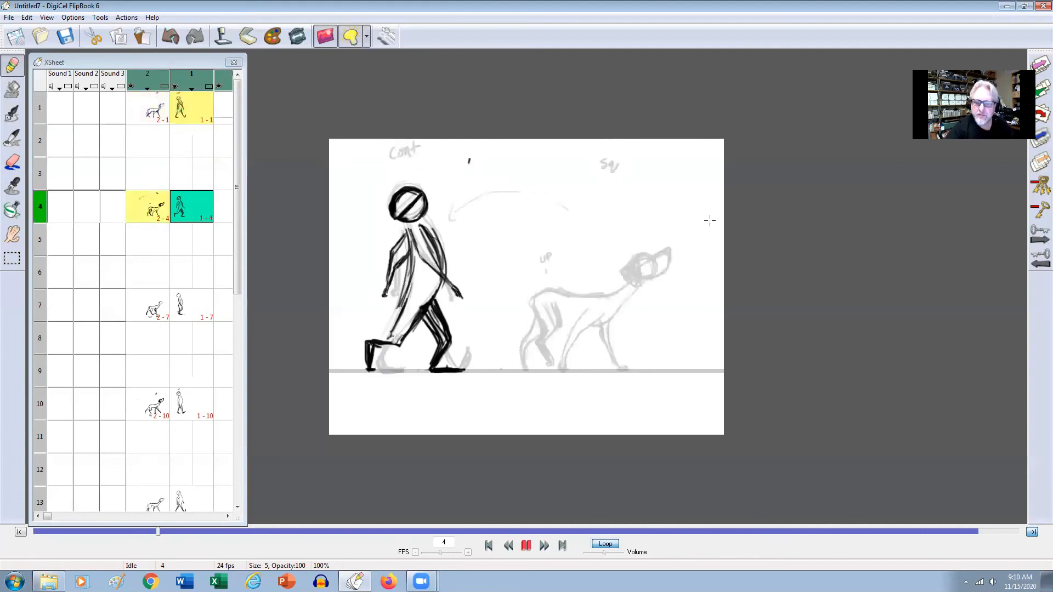
pyautogui.press('Right')
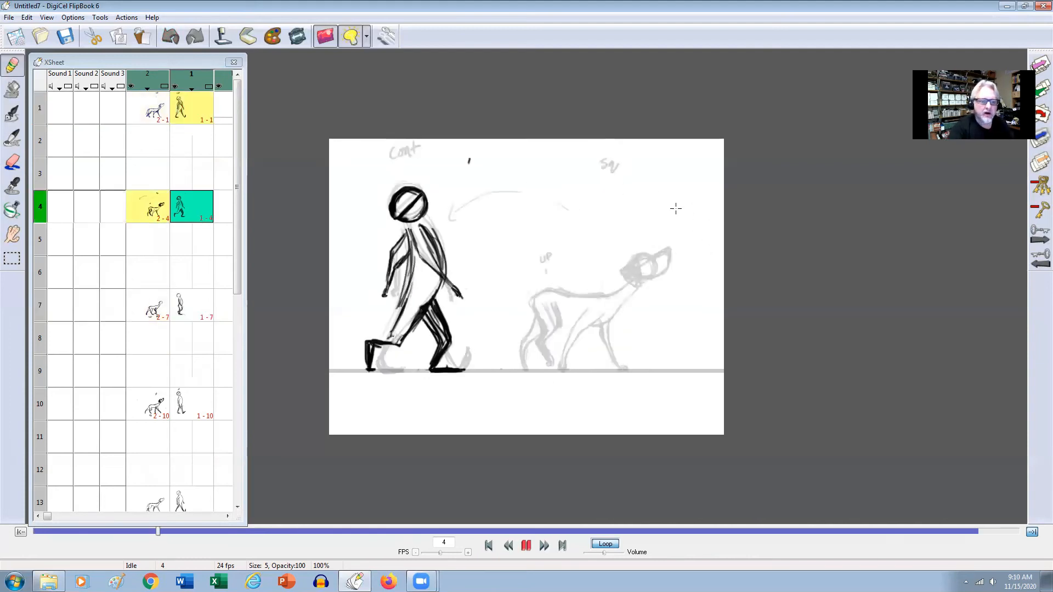
# Erase the dog's whole head from frame 4 and return to the pencil.
pyautogui.click(159, 221)
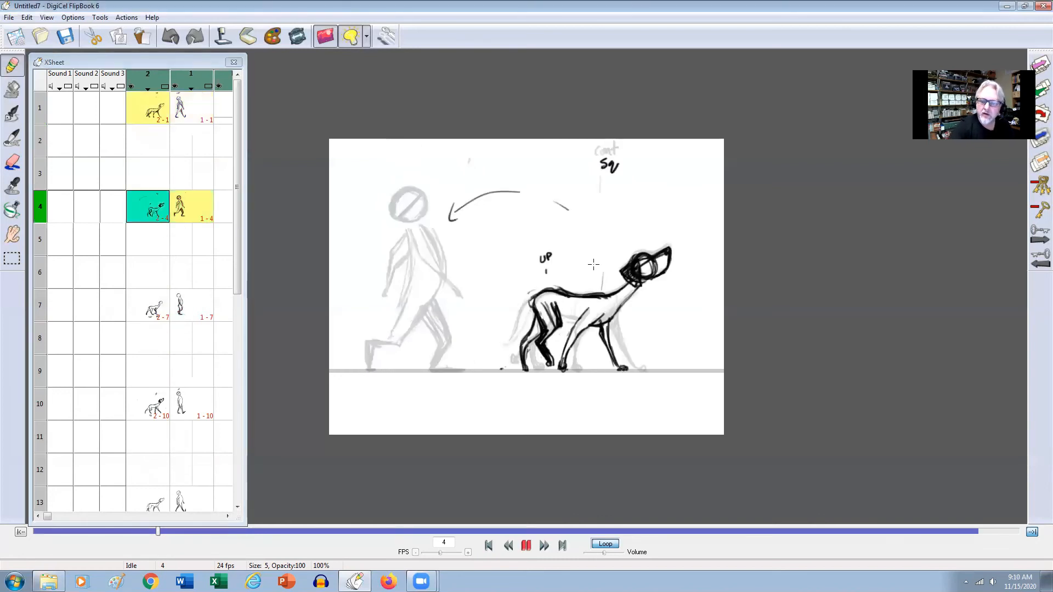
pyautogui.press('e')
pyautogui.moveTo(668, 246)
pyautogui.mouseDown()
pyautogui.moveTo(655, 288)
pyautogui.moveTo(668, 251)
pyautogui.moveTo(646, 283)
pyautogui.moveTo(667, 244)
pyautogui.moveTo(633, 271)
pyautogui.moveTo(649, 256)
pyautogui.mouseUp()
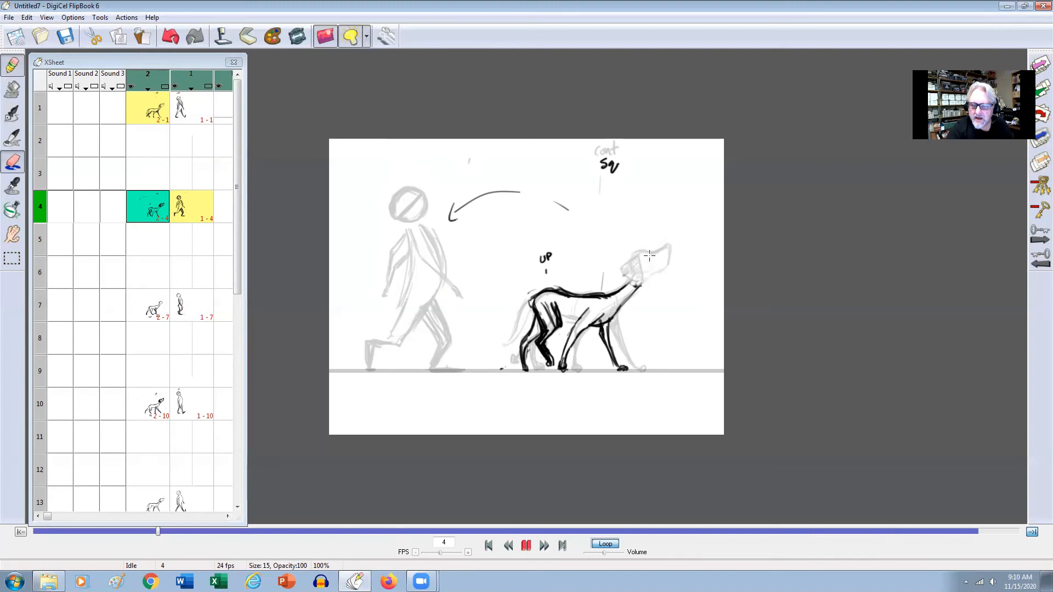
pyautogui.press('e')
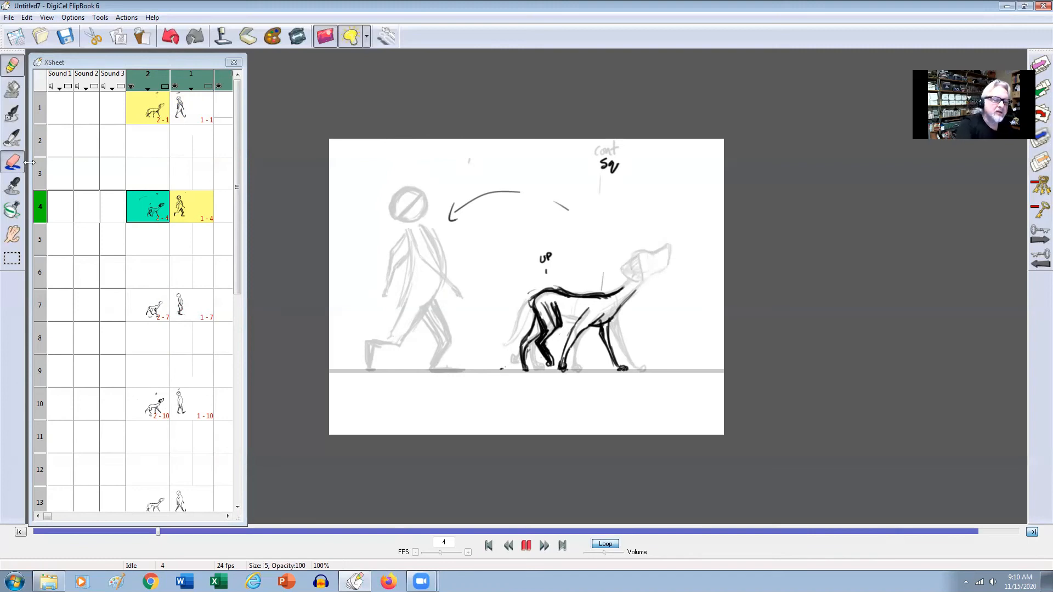
# Compare the dog's head position on frame 1 with frame 4 by flipping between the drawings.
pyautogui.press('Left')
pyautogui.press('Right')
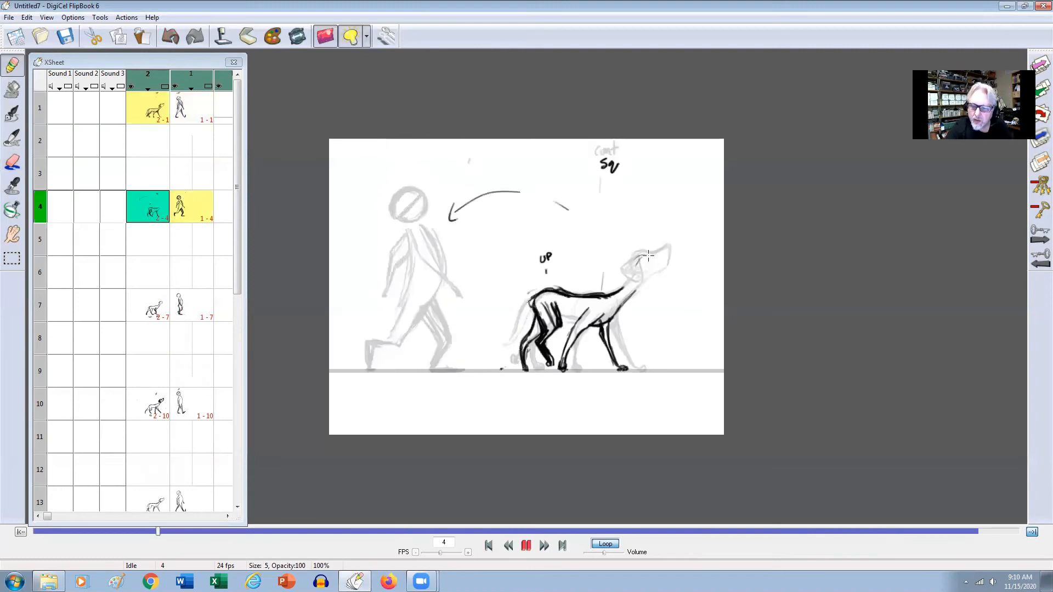
pyautogui.press('Right')
pyautogui.press('Right')
pyautogui.press('Left')
pyautogui.press('Left')
pyautogui.press('Left')
pyautogui.press('Right')
pyautogui.press('Left')
pyautogui.press('Right')
pyautogui.press('Left')
pyautogui.press('Right')
pyautogui.press('Left')
pyautogui.press('Right')
pyautogui.press('Left')
pyautogui.press('Right')
pyautogui.press('Right')
pyautogui.press('Left')
pyautogui.press('Left')
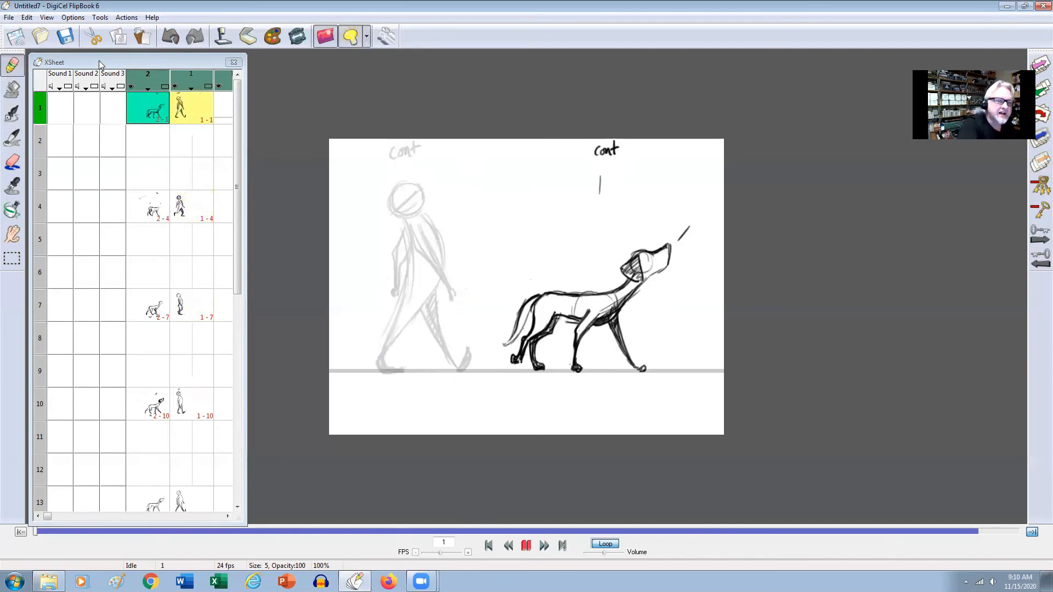
pyautogui.click(27, 18)
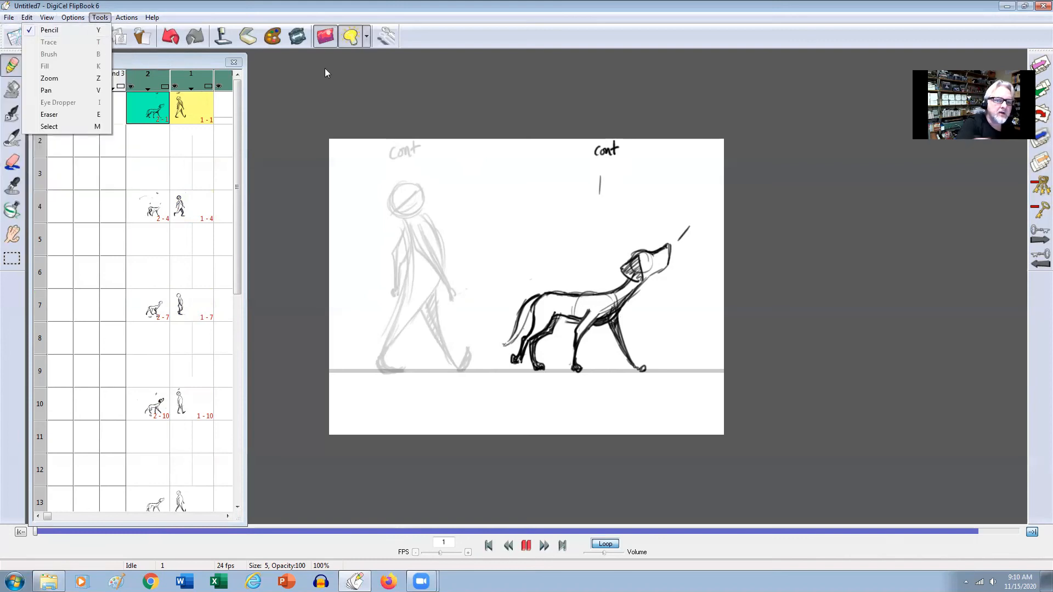
pyautogui.click(387, 80)
pyautogui.click(13, 257)
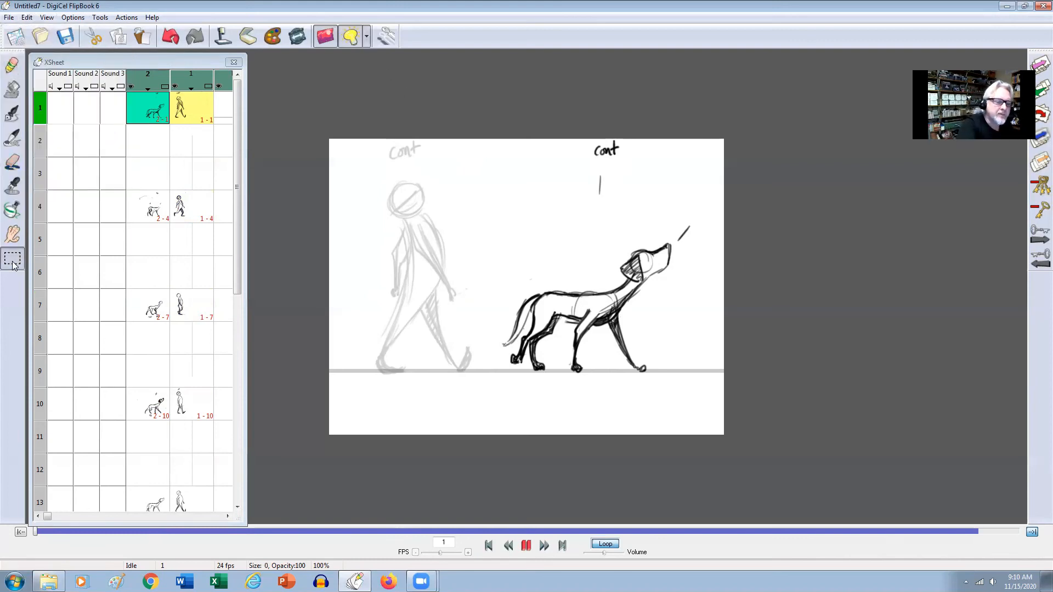
pyautogui.moveTo(680, 241)
pyautogui.mouseDown()
pyautogui.moveTo(665, 285)
pyautogui.moveTo(642, 294)
pyautogui.moveTo(619, 283)
pyautogui.mouseUp()
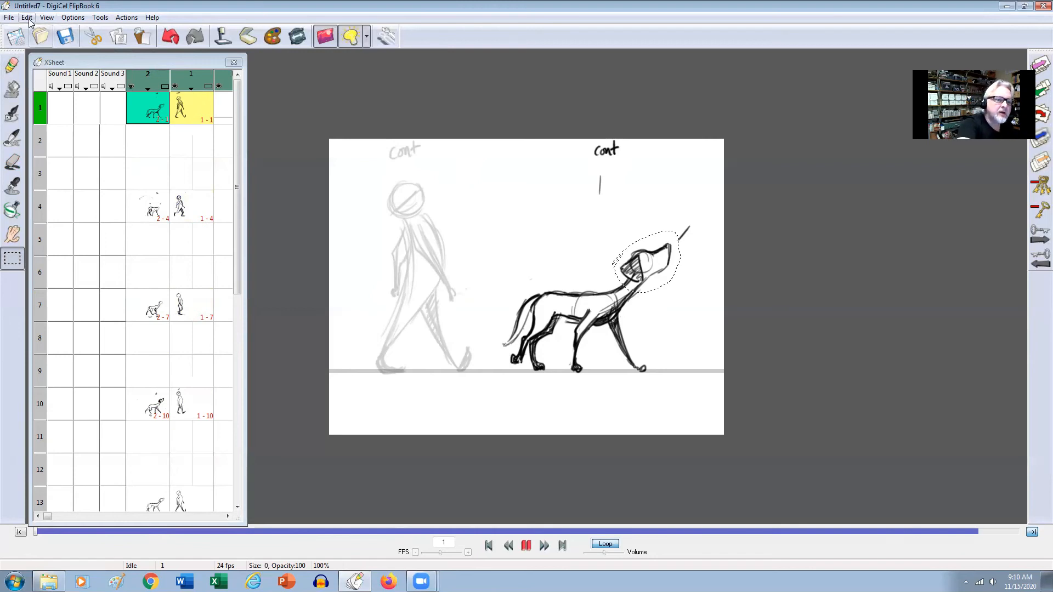
pyautogui.click(47, 17)
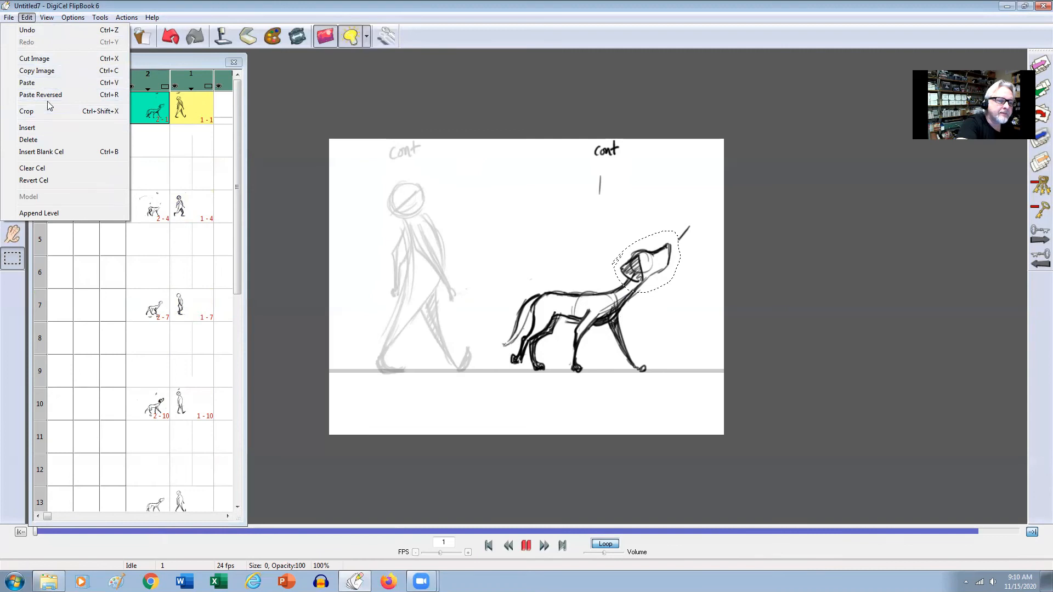
pyautogui.click(54, 71)
pyautogui.press('Down')
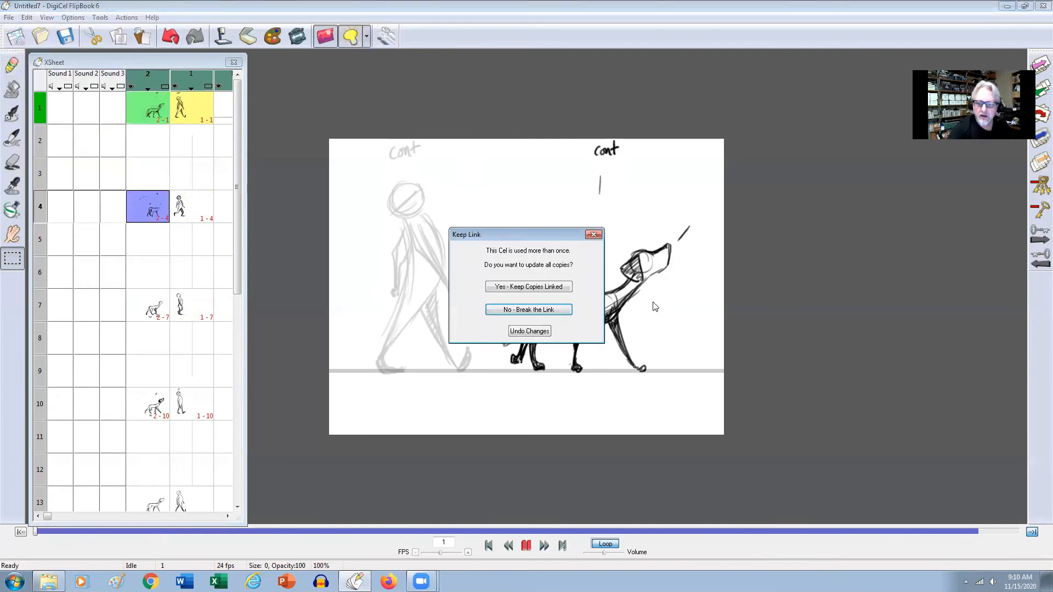
pyautogui.click(594, 235)
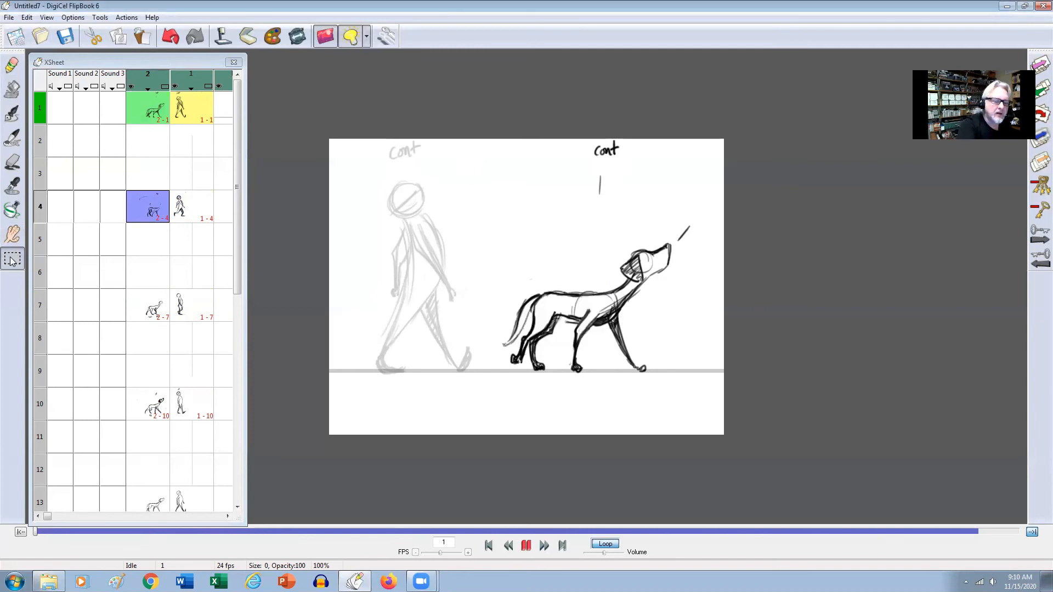
# Lasso and copy the dog's head on frame 1, break the cel link, and paste the head onto frame 4.
pyautogui.moveTo(625, 267)
pyautogui.mouseDown()
pyautogui.moveTo(669, 245)
pyautogui.moveTo(675, 269)
pyautogui.moveTo(636, 288)
pyautogui.moveTo(613, 271)
pyautogui.moveTo(640, 239)
pyautogui.moveTo(671, 246)
pyautogui.moveTo(675, 275)
pyautogui.mouseUp()
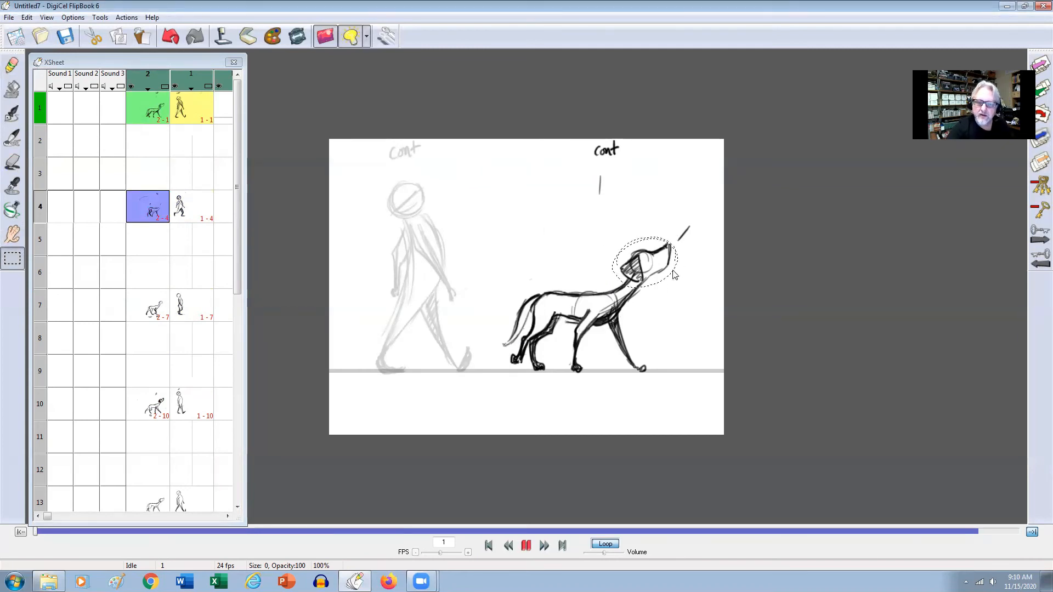
pyautogui.click(118, 37)
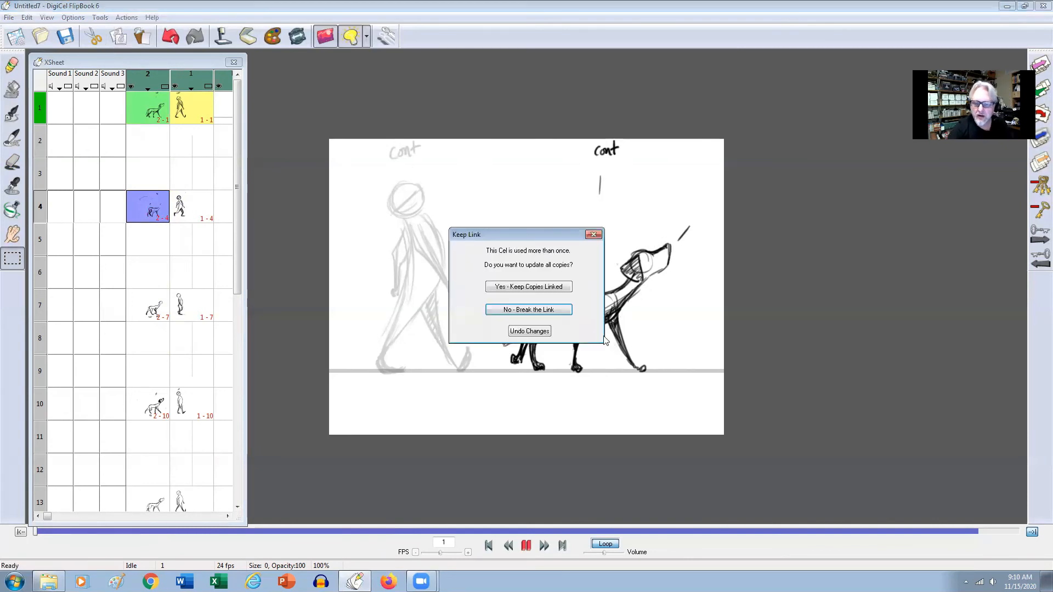
pyautogui.click(560, 310)
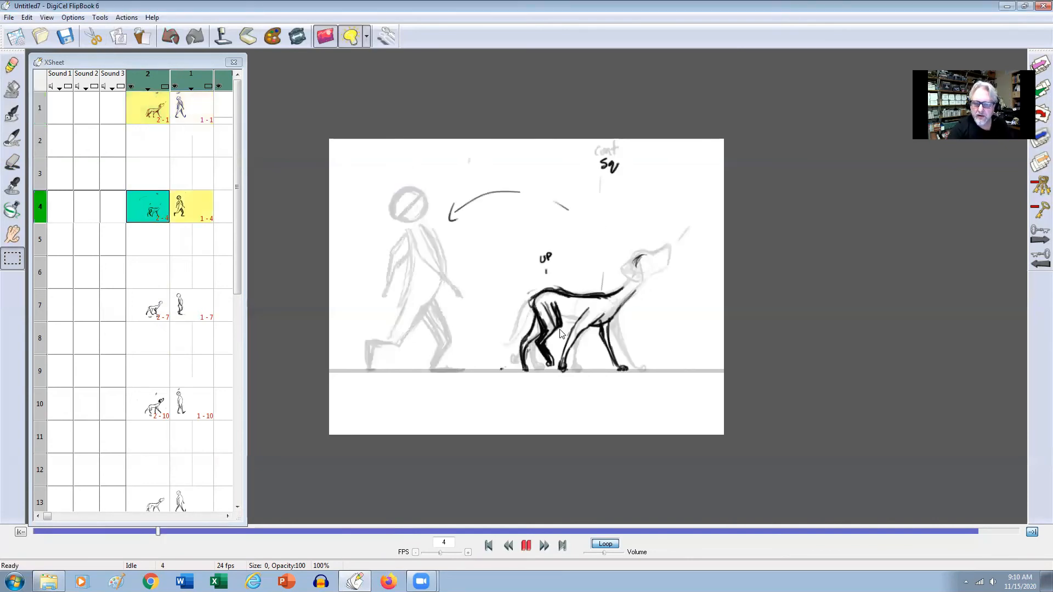
pyautogui.click(145, 38)
pyautogui.moveTo(657, 279); pyautogui.dragTo(659, 279)
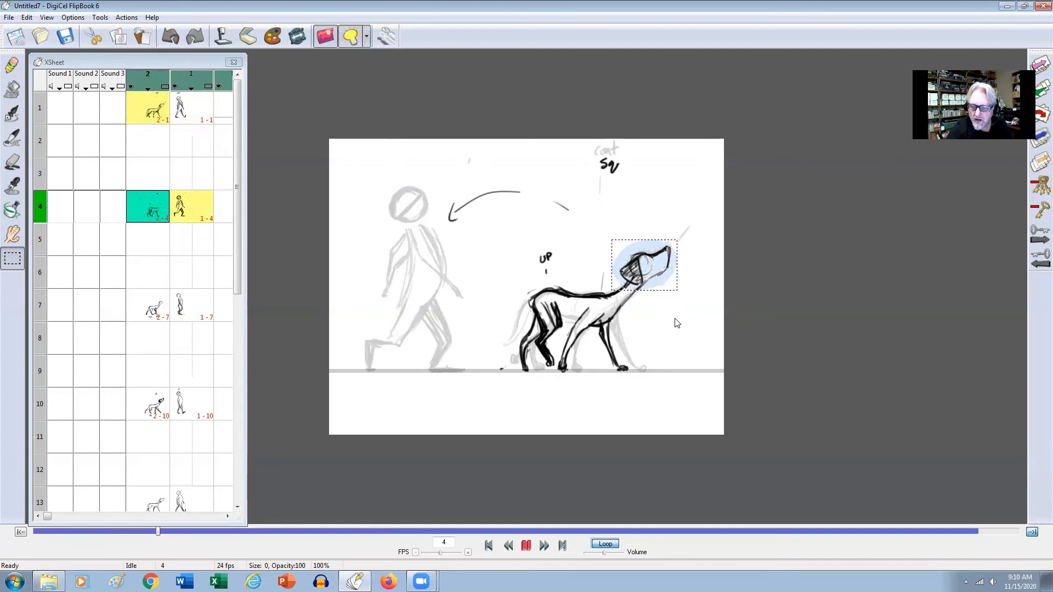
pyautogui.press('Up')
pyautogui.press('Down')
pyautogui.press('Up')
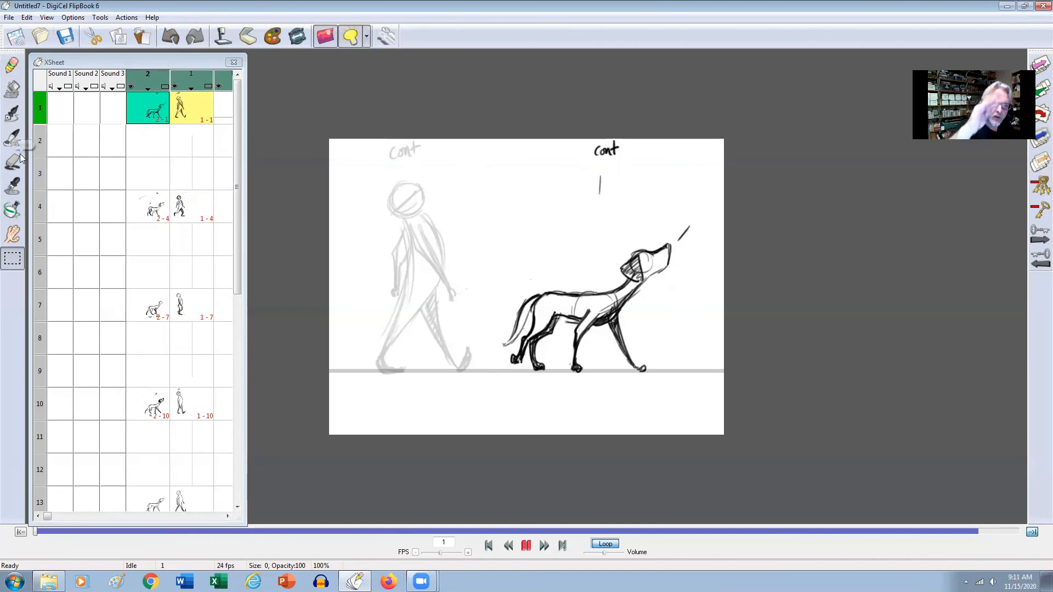
# Erase the dog's head from frame 1 and compare the drawing with frame 4.
pyautogui.click(13, 67)
pyautogui.moveTo(621, 235)
pyautogui.mouseDown()
pyautogui.moveTo(630, 265)
pyautogui.moveTo(643, 244)
pyautogui.moveTo(636, 267)
pyautogui.moveTo(656, 241)
pyautogui.moveTo(633, 273)
pyautogui.moveTo(668, 263)
pyautogui.moveTo(654, 283)
pyautogui.moveTo(631, 277)
pyautogui.mouseUp()
pyautogui.press('Down')
pyautogui.press('Down')
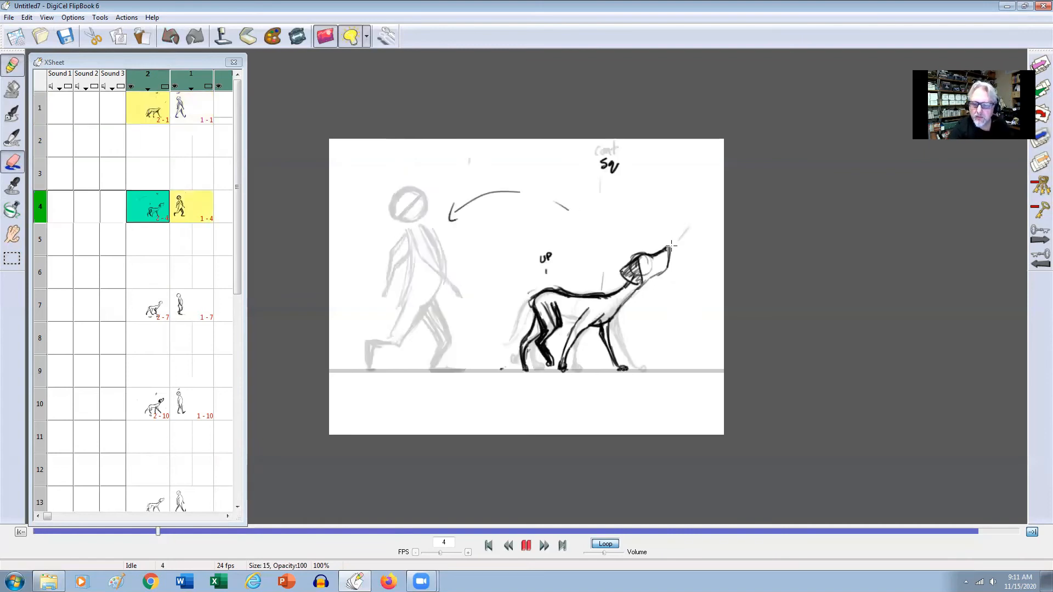
pyautogui.press('Up')
pyautogui.press('Up')
pyautogui.press('Up')
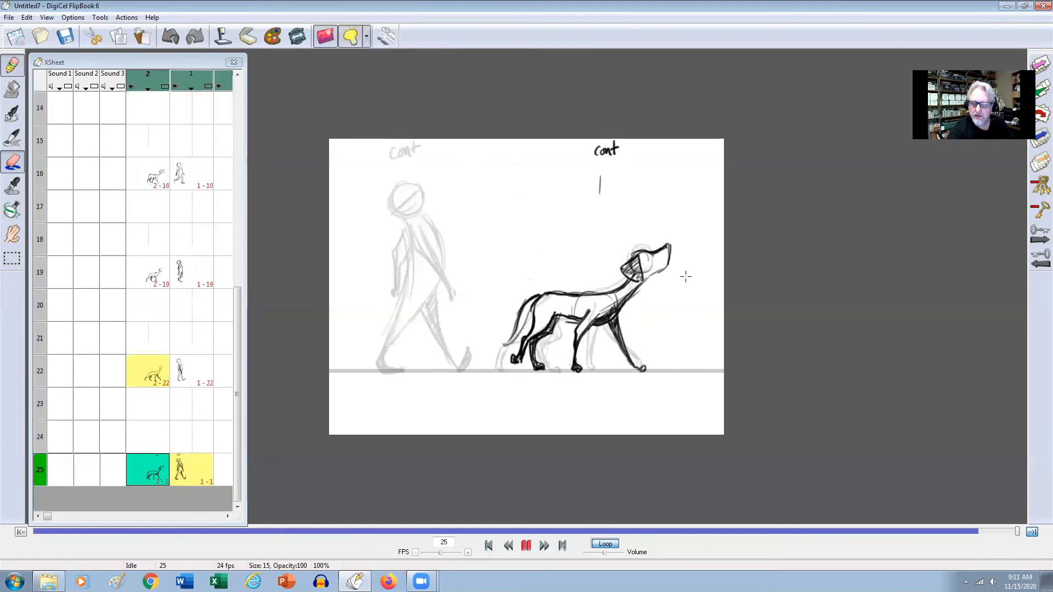
# Lasso and copy the dog's finished head, and paste it over the simple circle head on frame 16.
pyautogui.click(12, 259)
pyautogui.moveTo(615, 255); pyautogui.dragTo(679, 240)
pyautogui.moveTo(652, 289)
pyautogui.mouseDown()
pyautogui.moveTo(628, 286)
pyautogui.moveTo(612, 259)
pyautogui.mouseUp()
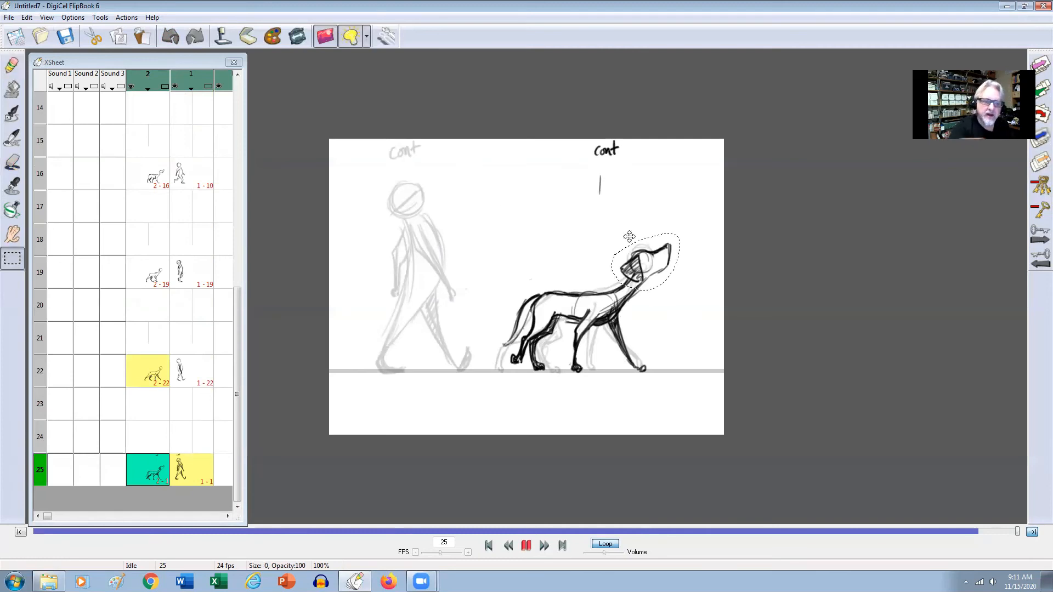
pyautogui.click(118, 37)
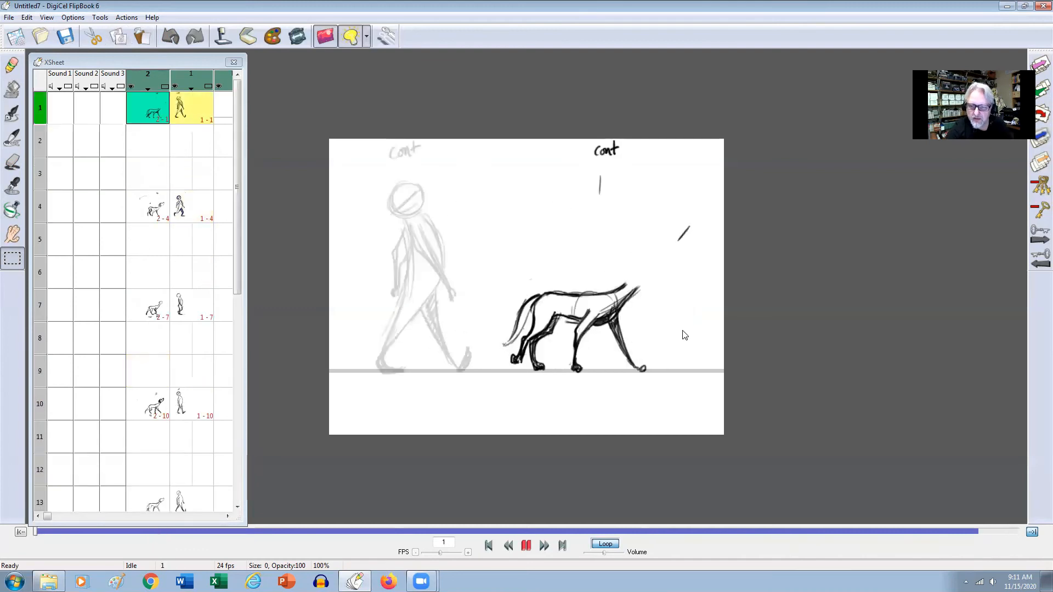
pyautogui.moveTo(669, 240)
pyautogui.mouseDown()
pyautogui.moveTo(631, 301)
pyautogui.moveTo(615, 271)
pyautogui.mouseUp()
pyautogui.press('Down')
pyautogui.press('Down')
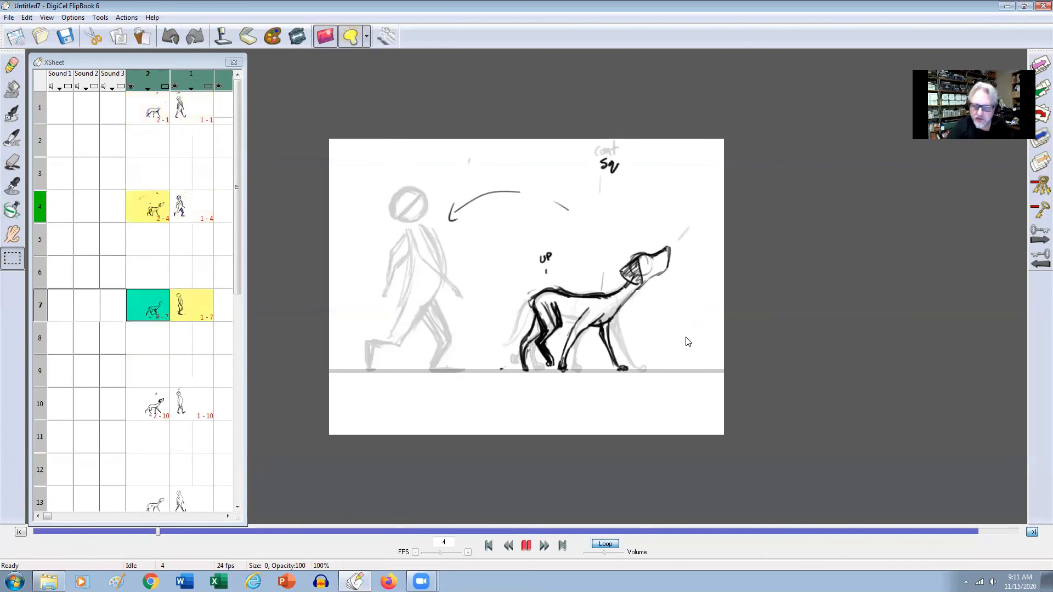
pyautogui.press('Down')
pyautogui.press('Down')
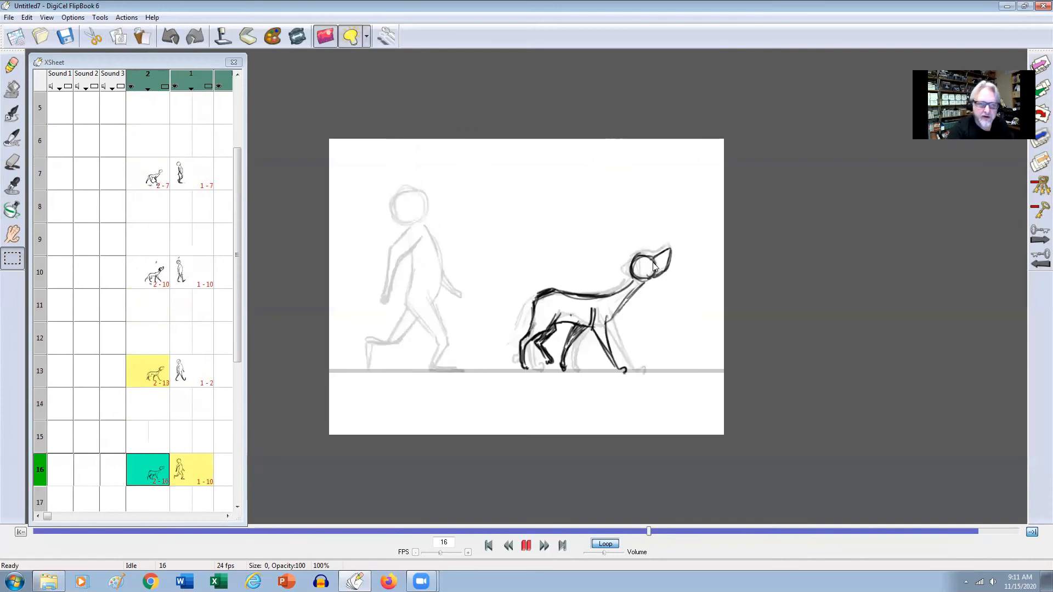
pyautogui.click(142, 36)
pyautogui.click(689, 323)
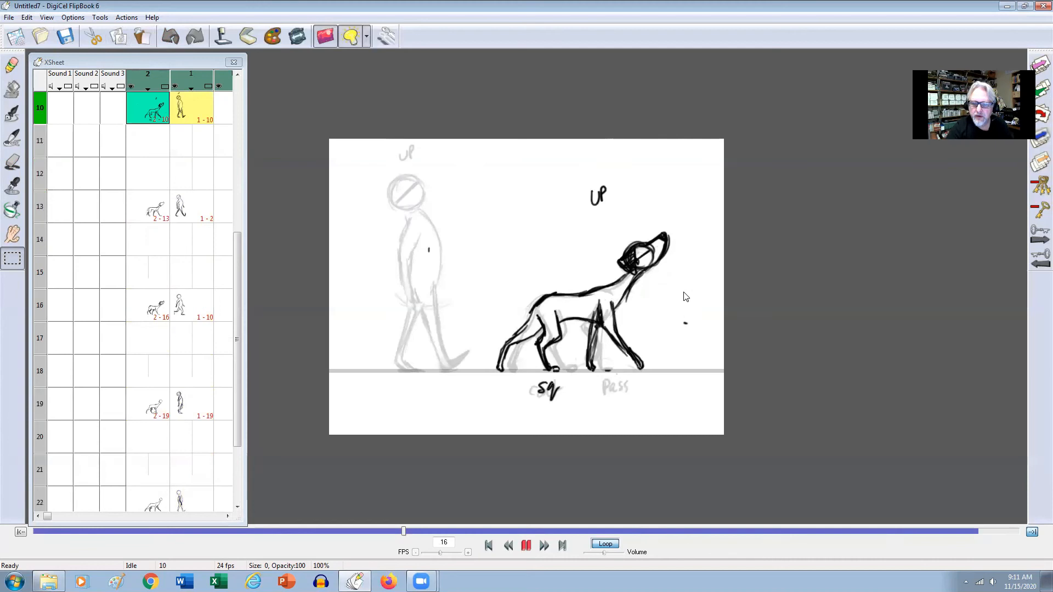
# Copy the dog's raised head from frame 10 with a freehand selection and paste it onto the dog on frame 22.
pyautogui.moveTo(619, 244)
pyautogui.mouseDown()
pyautogui.moveTo(633, 235)
pyautogui.moveTo(678, 266)
pyautogui.moveTo(613, 258)
pyautogui.moveTo(624, 229)
pyautogui.mouseUp()
pyautogui.click(122, 43)
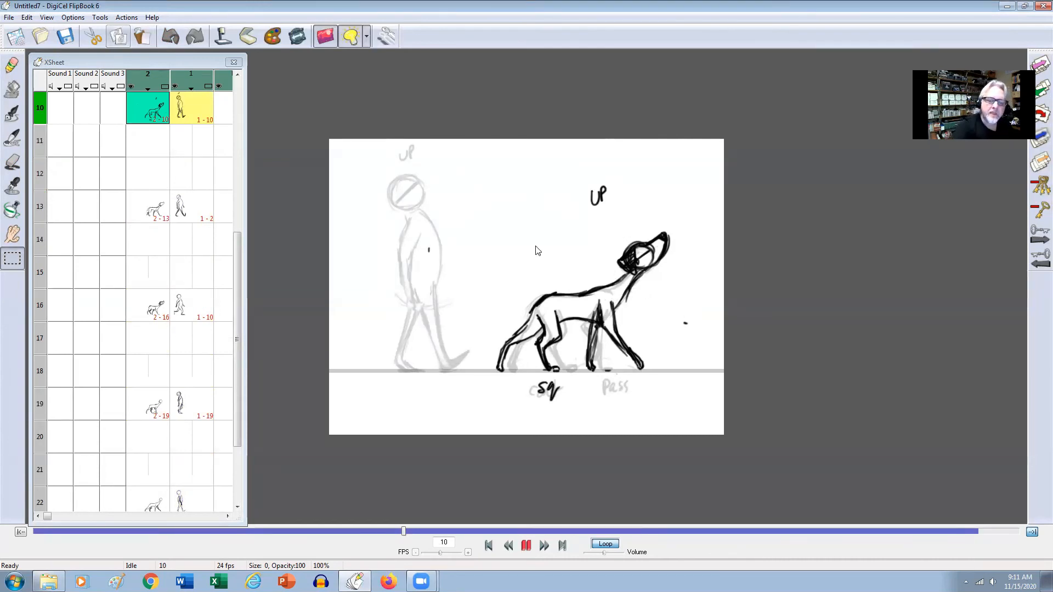
pyautogui.press('Down')
pyautogui.press('Down')
pyautogui.press('Down')
pyautogui.press('Down')
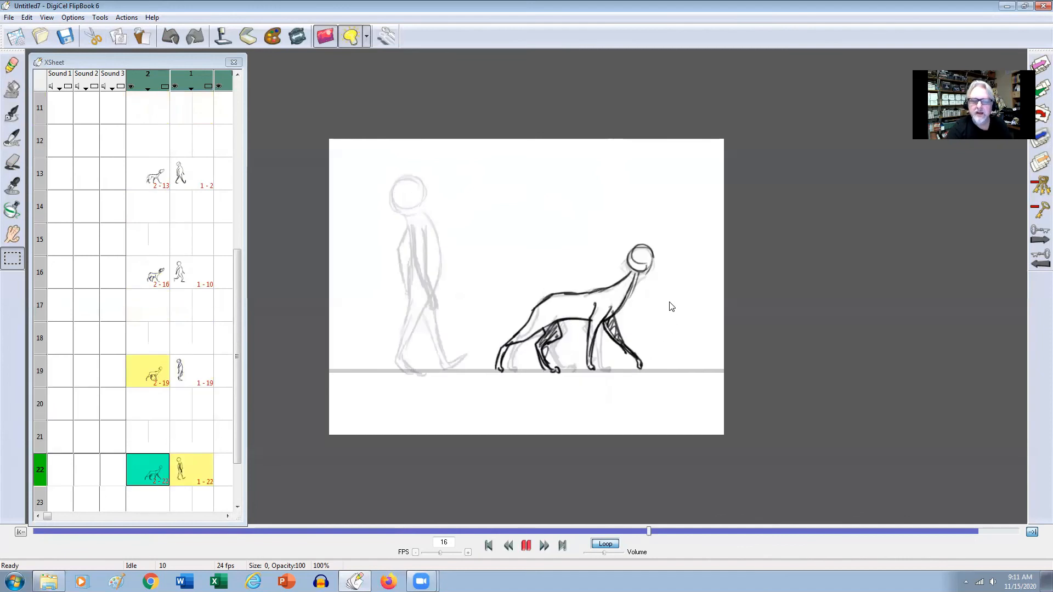
pyautogui.hotkey('ctrl', 'v')
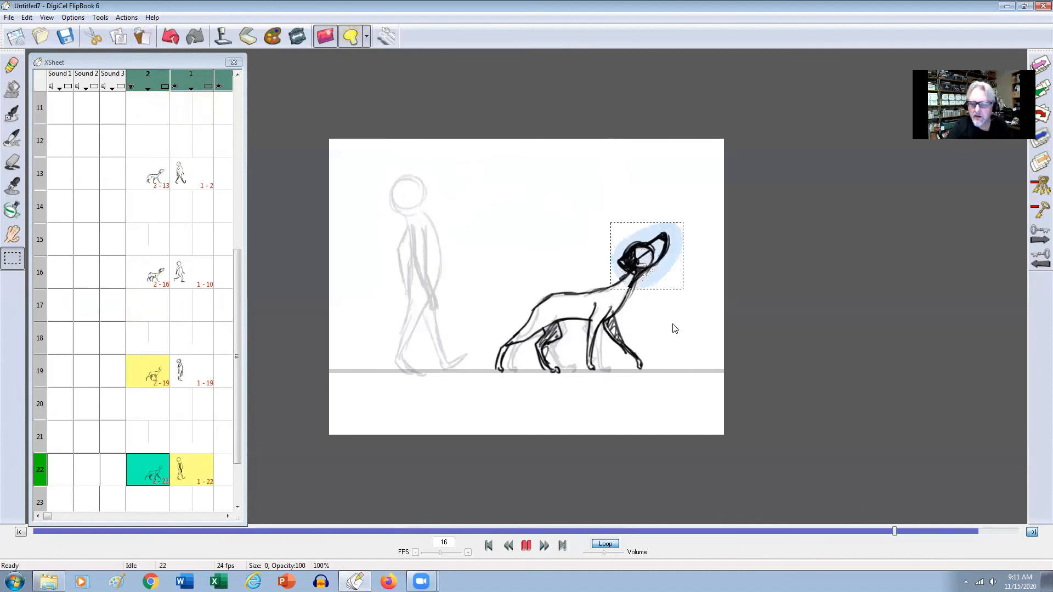
# Compare the dog's head on frame 22 with the neighbouring key frames by flipping back and forth.
pyautogui.press('Up')
pyautogui.press('Up')
pyautogui.press('Up')
pyautogui.press('Down')
pyautogui.press('Down')
pyautogui.press('Down')
pyautogui.press('Down')
pyautogui.press('Up')
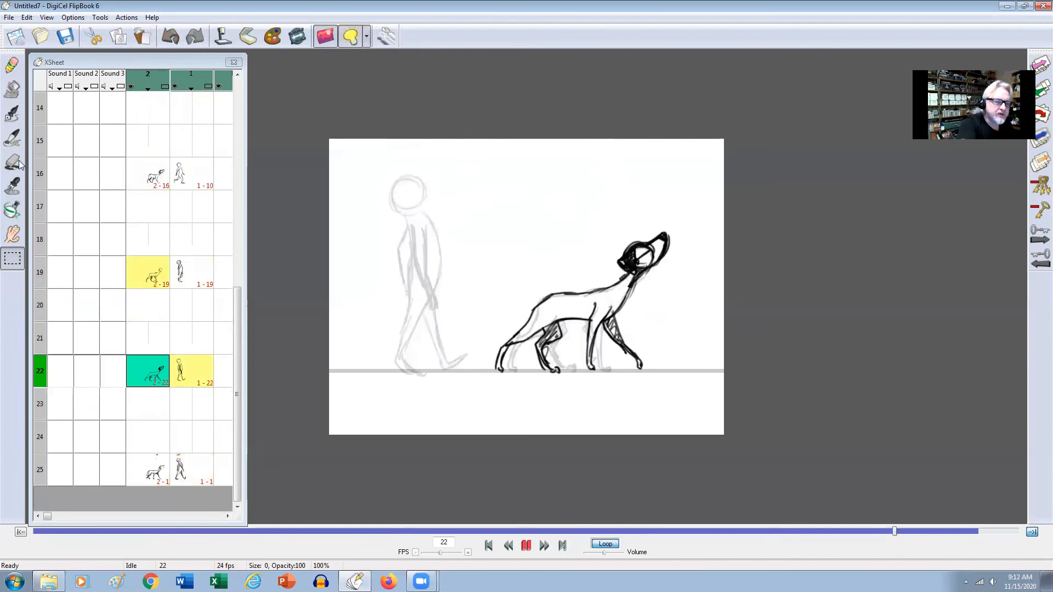
# Erase the dog's head from frame 13.
pyautogui.click(12, 65)
pyautogui.click(12, 162)
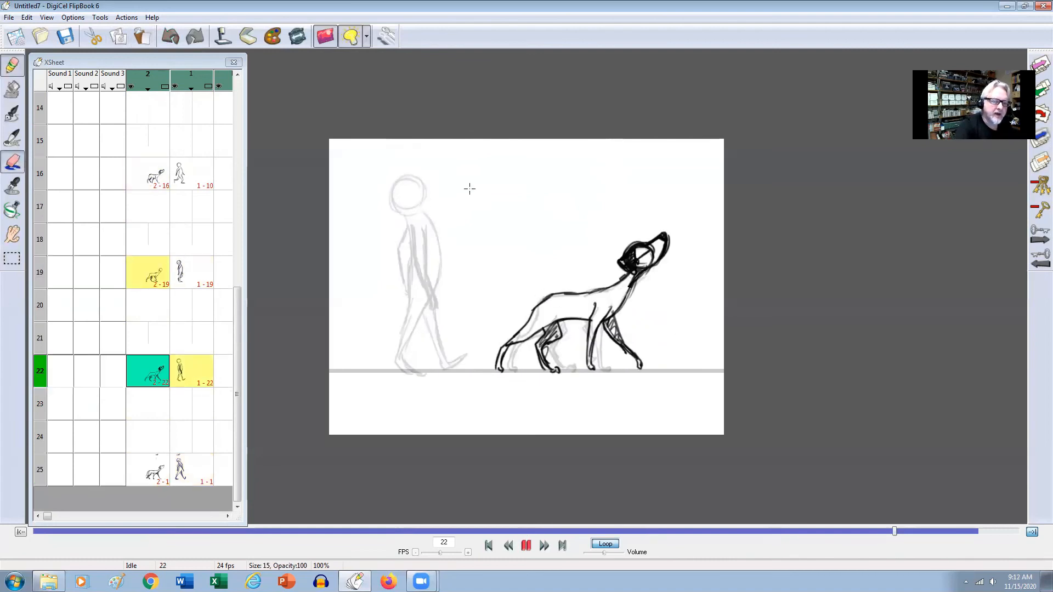
pyautogui.press('Up')
pyautogui.press('Up')
pyautogui.press('Up')
pyautogui.moveTo(663, 254)
pyautogui.mouseDown()
pyautogui.moveTo(662, 281)
pyautogui.moveTo(674, 237)
pyautogui.moveTo(646, 275)
pyautogui.moveTo(638, 253)
pyautogui.mouseUp()
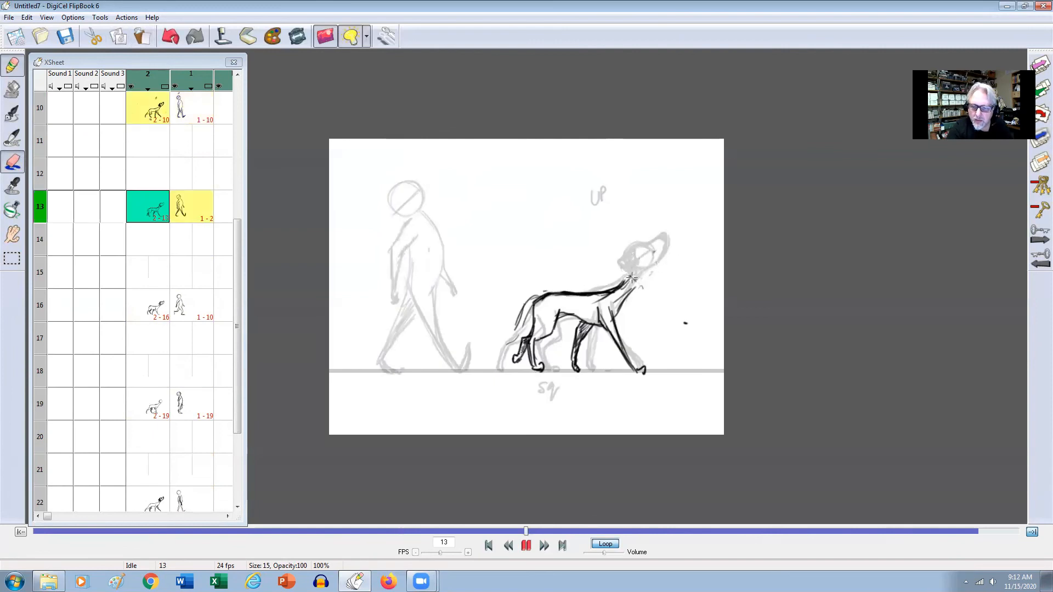
# Erase the dog's head from frames 19 and 25, leaving the neck and body.
pyautogui.press('Down')
pyautogui.press('Down')
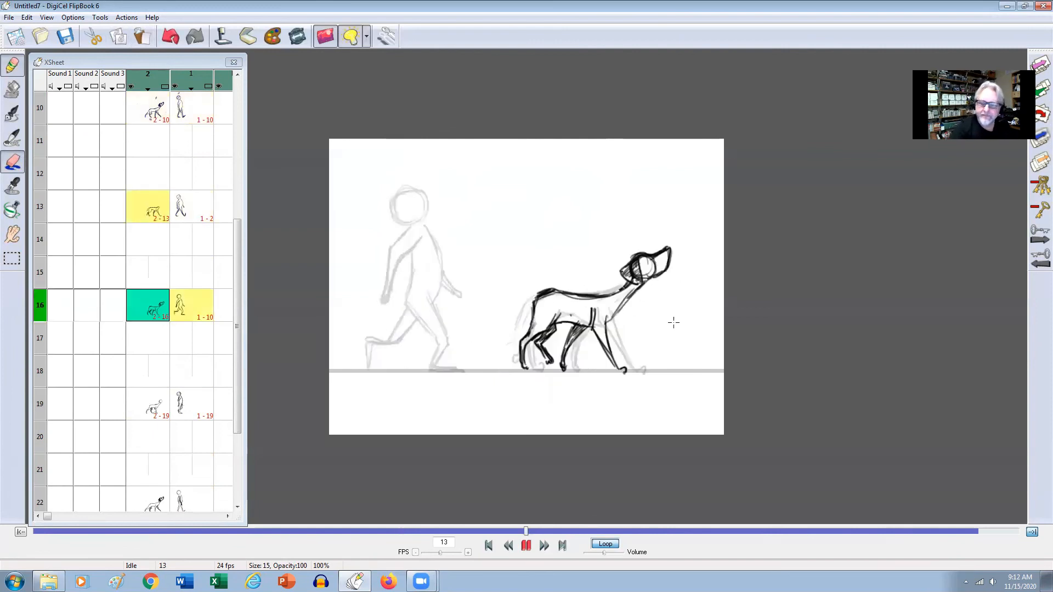
pyautogui.moveTo(660, 258)
pyautogui.mouseDown()
pyautogui.moveTo(627, 275)
pyautogui.moveTo(656, 245)
pyautogui.moveTo(625, 254)
pyautogui.mouseUp()
pyautogui.press('Down')
pyautogui.press('Down')
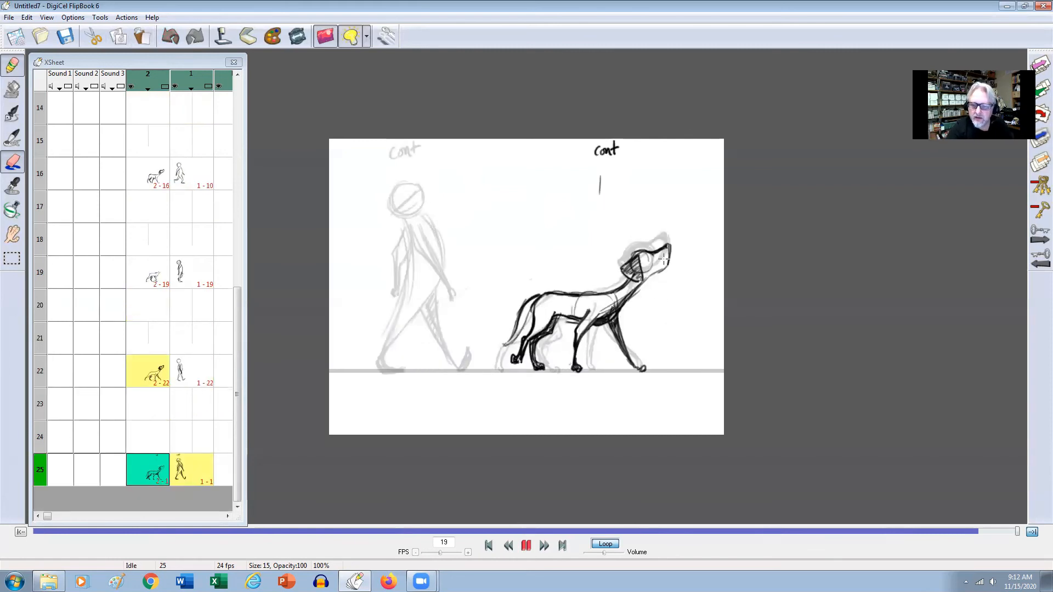
pyautogui.moveTo(648, 257); pyautogui.dragTo(630, 255)
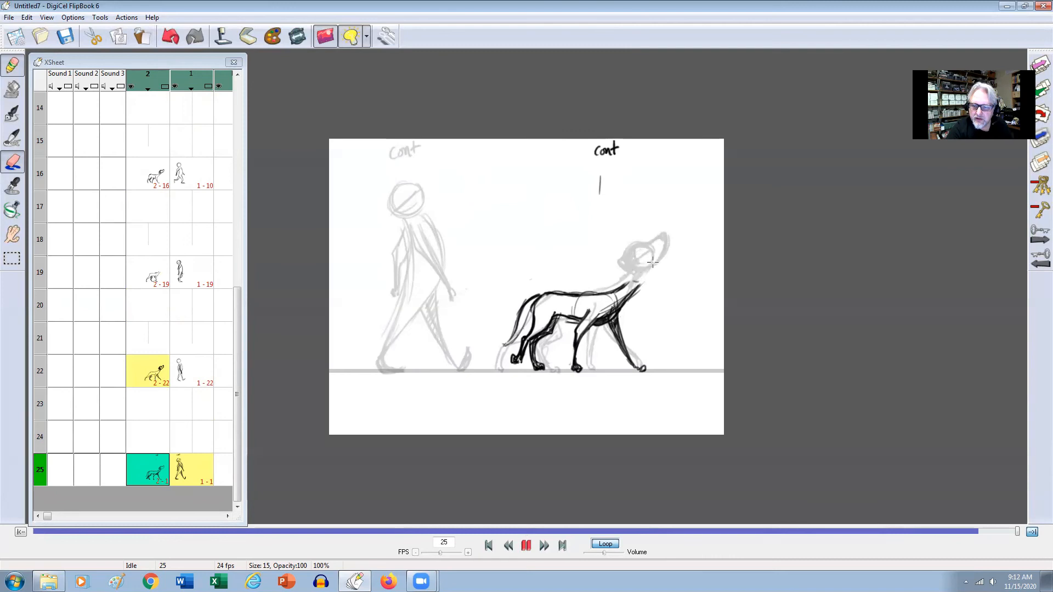
# Erase the dog's head from frame 7 after flipping through the first key frames, and return to the pencil.
pyautogui.press('Down')
pyautogui.press('Down')
pyautogui.press('Up')
pyautogui.press('Down')
pyautogui.press('Up')
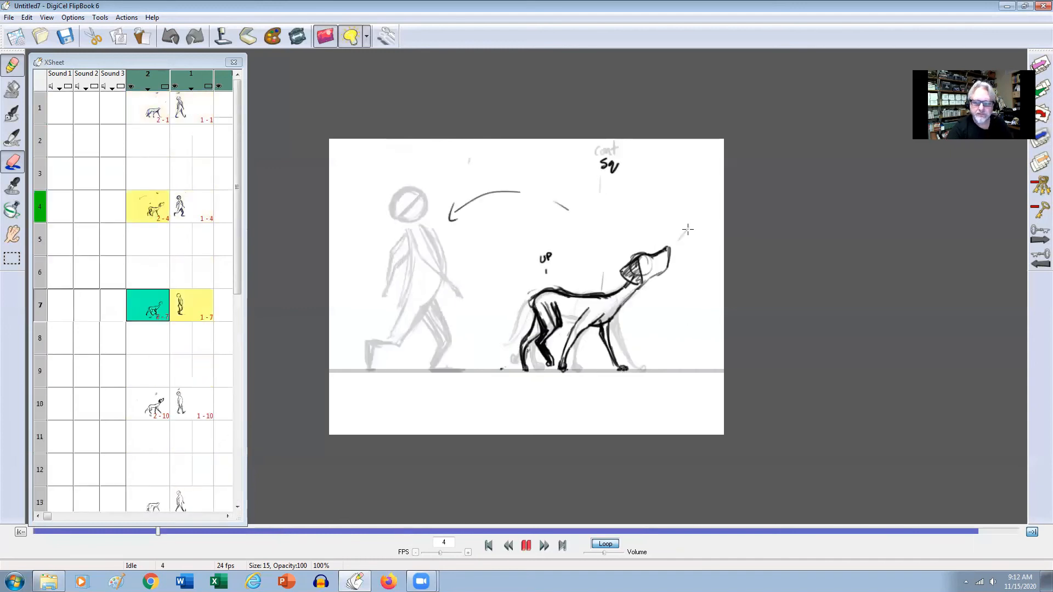
pyautogui.moveTo(638, 248)
pyautogui.mouseDown()
pyautogui.moveTo(620, 271)
pyautogui.moveTo(653, 247)
pyautogui.moveTo(634, 274)
pyautogui.moveTo(640, 253)
pyautogui.mouseUp()
pyautogui.press('Up')
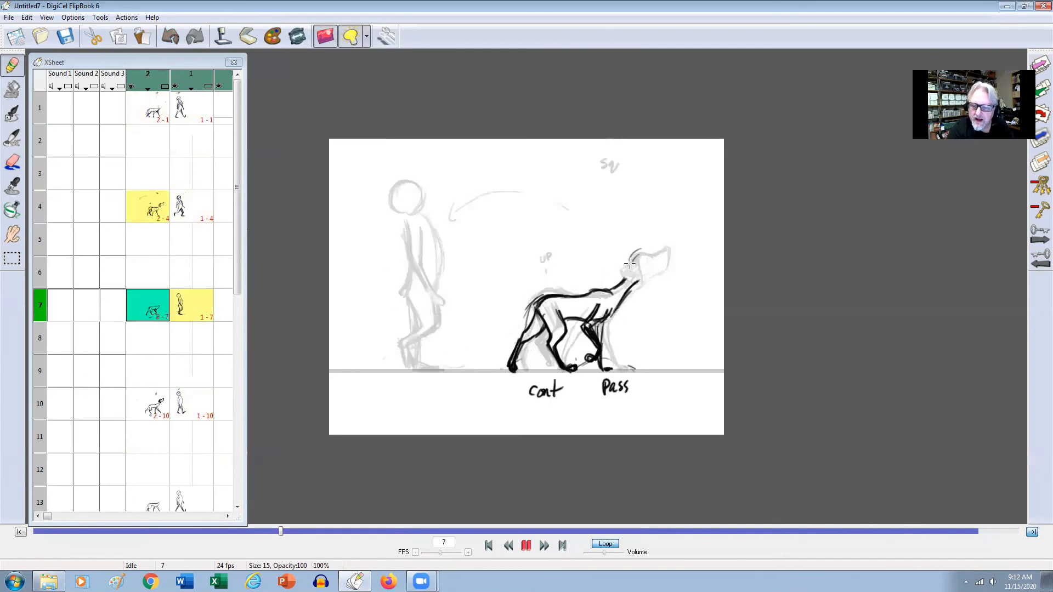
# Redraw the dog's head on frame 7 with a shaded ear and muzzle, checking it against frame 4.
pyautogui.moveTo(647, 254); pyautogui.dragTo(630, 259)
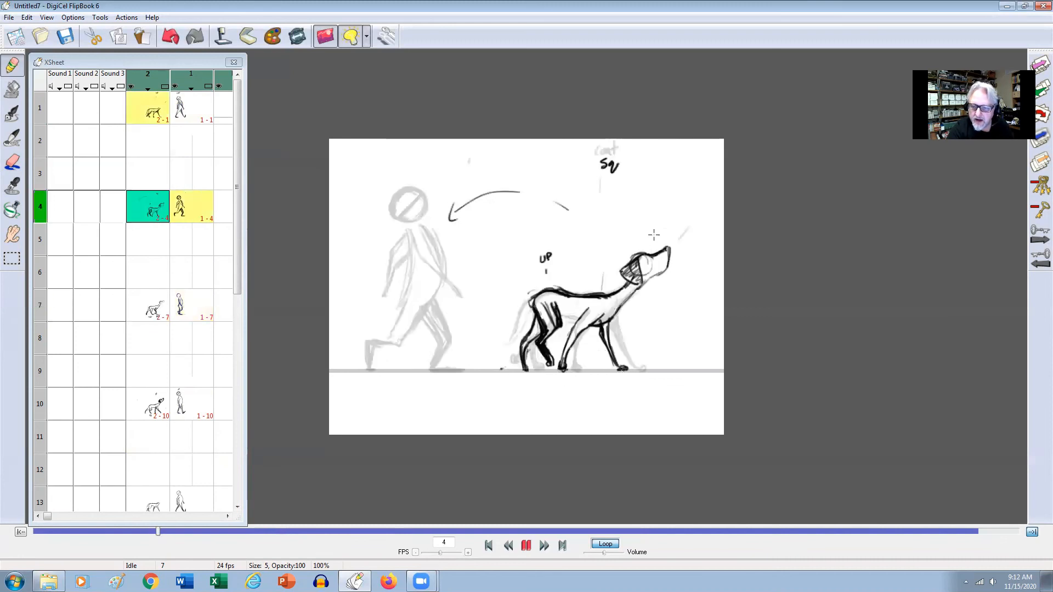
pyautogui.moveTo(640, 257)
pyautogui.mouseDown()
pyautogui.moveTo(617, 266)
pyautogui.moveTo(642, 281)
pyautogui.moveTo(660, 268)
pyautogui.moveTo(617, 315)
pyautogui.mouseUp()
pyautogui.press('Left')
pyautogui.press('Right')
pyautogui.press('Left')
pyautogui.press('Right')
pyautogui.press('Left')
pyautogui.press('Right')
# Finish the dog's nose on frame 7, add a small mark above it, and compare with frame 4.
pyautogui.moveTo(669, 246); pyautogui.dragTo(663, 247)
pyautogui.press('Left')
pyautogui.press('Right')
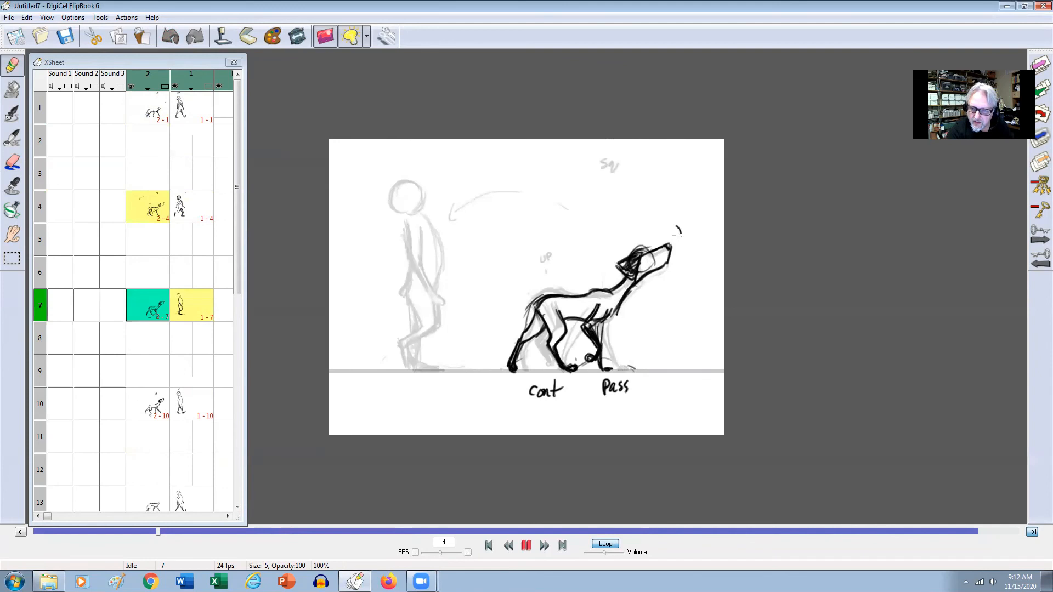
pyautogui.press('Left')
pyautogui.press('Right')
pyautogui.press('Right')
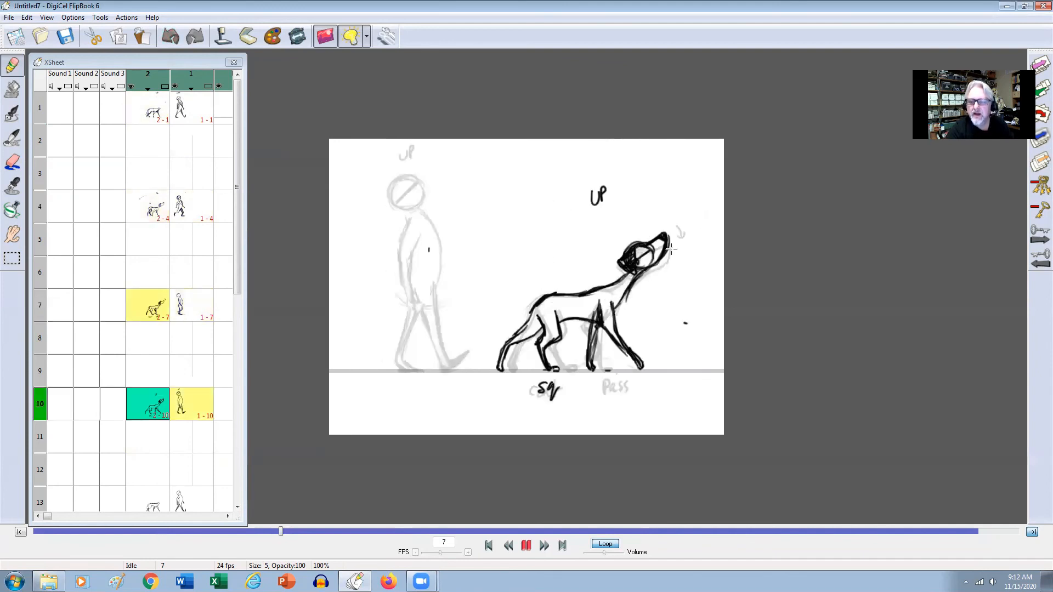
# Draw a circle for the dog's head on frame 13, checking its position against frames 10 and 16.
pyautogui.press('Right')
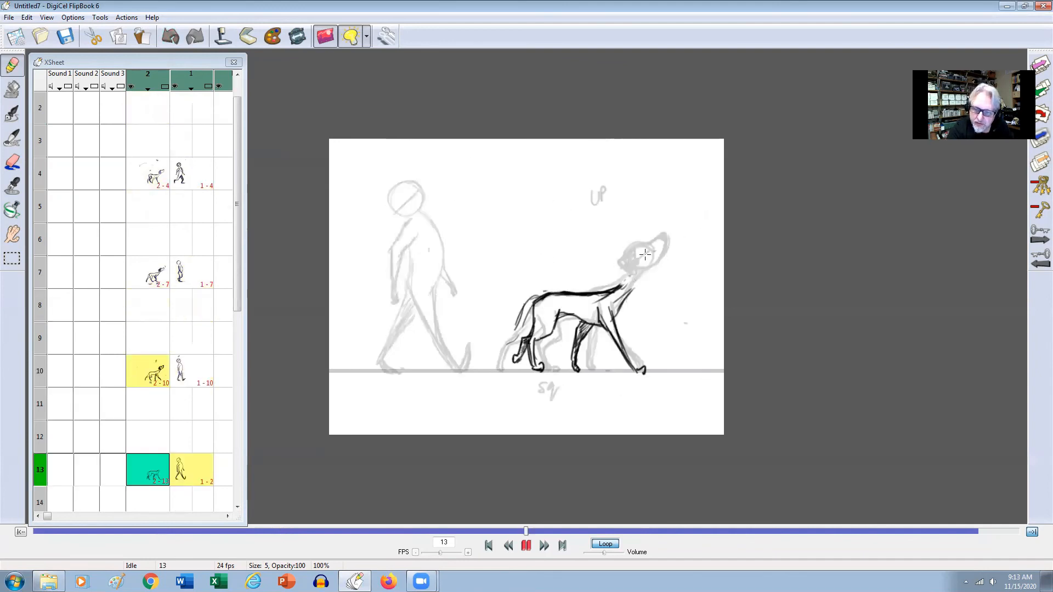
pyautogui.press('Right')
pyautogui.press('Left')
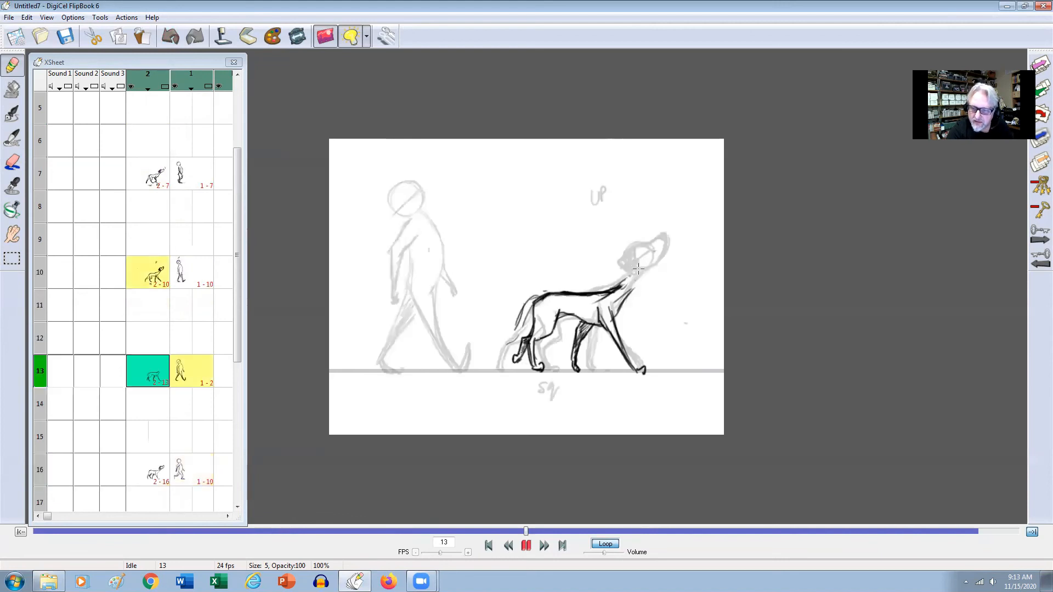
pyautogui.moveTo(638, 274)
pyautogui.mouseDown()
pyautogui.moveTo(636, 246)
pyautogui.moveTo(654, 266)
pyautogui.mouseUp()
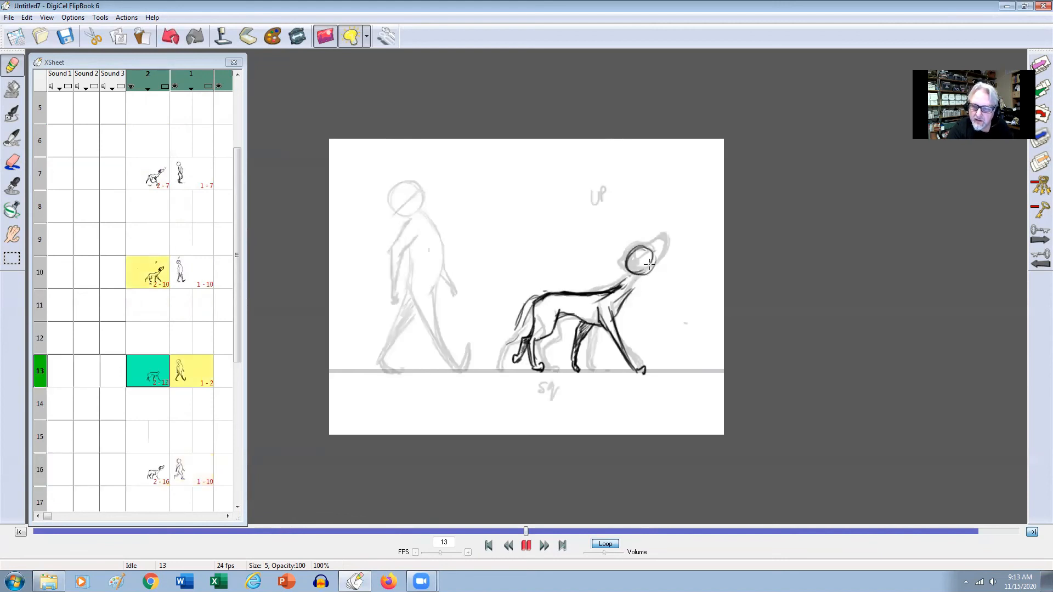
# Draw the dog's muzzle onto the head circle on frame 13, flipping against the neighbouring key frame to align it.
pyautogui.press('Left')
pyautogui.press('Right')
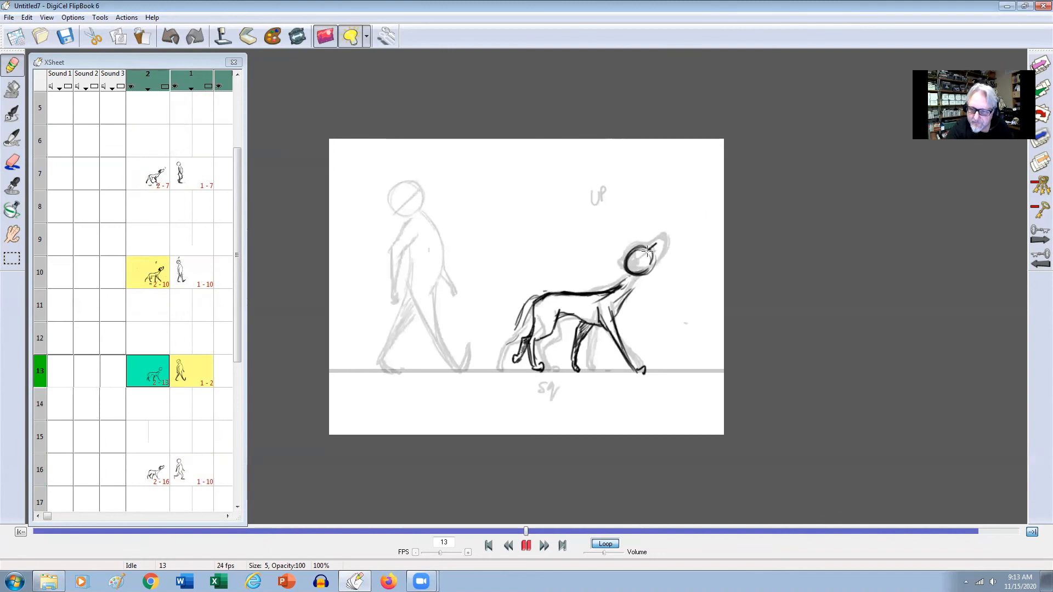
pyautogui.press('Left')
pyautogui.press('Right')
pyautogui.moveTo(649, 249)
pyautogui.mouseDown()
pyautogui.moveTo(626, 269)
pyautogui.moveTo(658, 266)
pyautogui.moveTo(667, 244)
pyautogui.moveTo(642, 275)
pyautogui.moveTo(679, 232)
pyautogui.mouseUp()
pyautogui.press('Left')
pyautogui.press('Right')
# Add an upward arrow in front of the dog's nose and a shaded ear on frame 13, comparing with frame 10.
pyautogui.press('Left')
pyautogui.press('Right')
pyautogui.press('Left')
pyautogui.press('Right')
pyautogui.press('Left')
pyautogui.press('Right')
pyautogui.moveTo(676, 239); pyautogui.dragTo(683, 238)
pyautogui.press('Left')
pyautogui.press('Right')
pyautogui.moveTo(630, 258)
pyautogui.mouseDown()
pyautogui.moveTo(619, 270)
pyautogui.moveTo(637, 275)
pyautogui.moveTo(625, 258)
pyautogui.moveTo(630, 274)
pyautogui.moveTo(645, 276)
pyautogui.mouseUp()
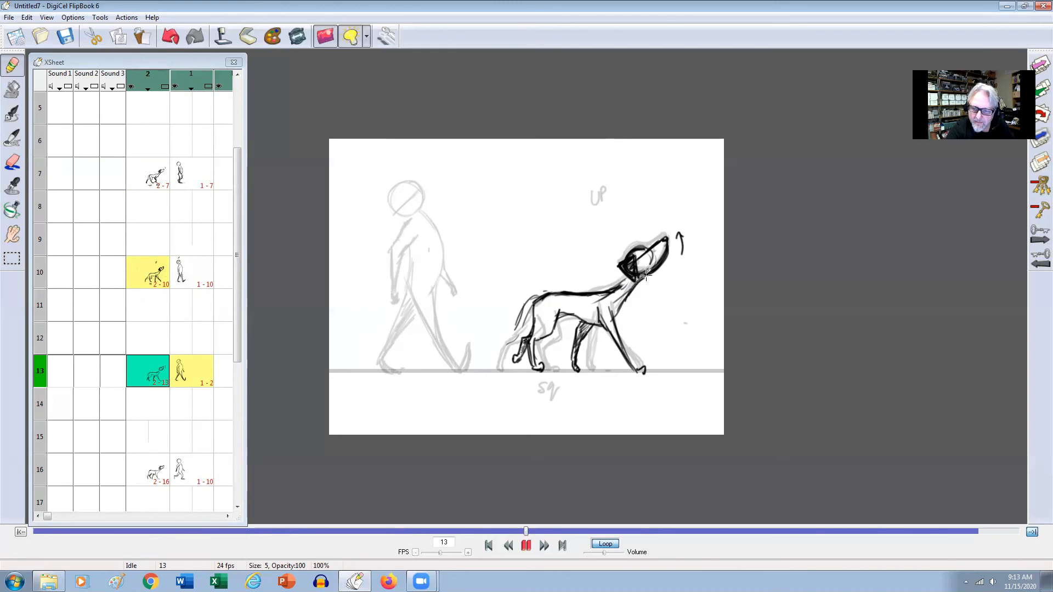
pyautogui.press('Left')
pyautogui.press('Right')
pyautogui.press('Right')
pyautogui.press('Right')
pyautogui.press('Right')
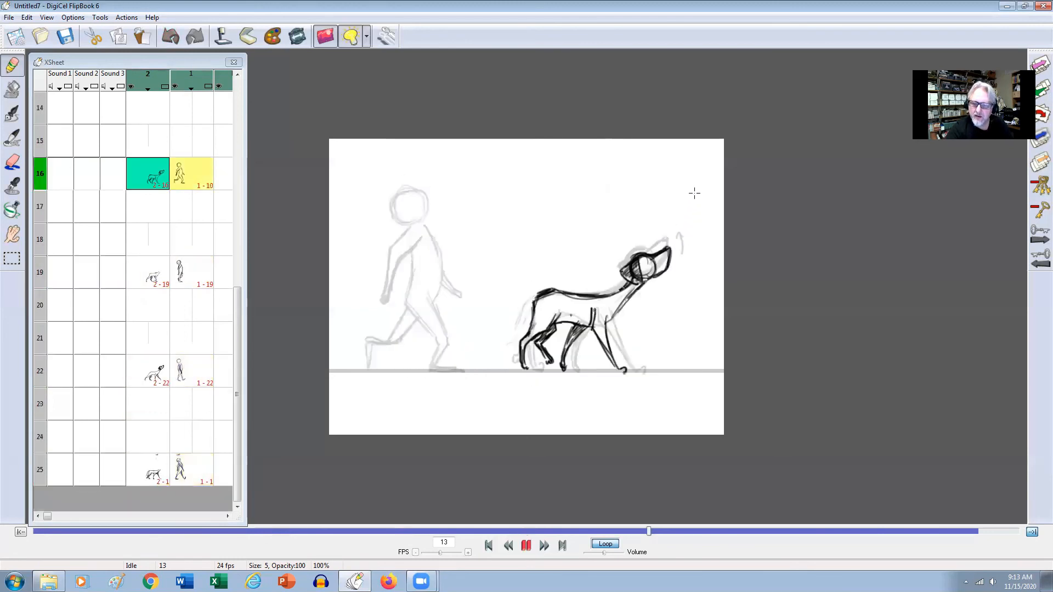
# Touch up the dog's nose on frame 16 and write "down /sq" beneath the ground line.
pyautogui.moveTo(669, 252); pyautogui.dragTo(667, 250)
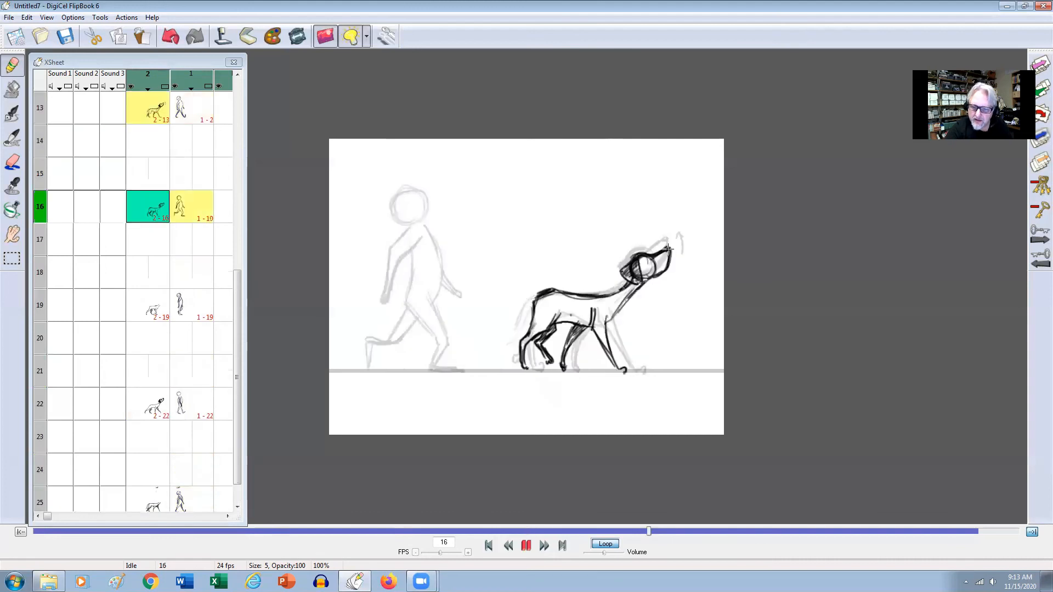
pyautogui.press('Left')
pyautogui.press('Right')
pyautogui.moveTo(617, 387); pyautogui.dragTo(685, 386)
pyautogui.press('Left')
pyautogui.press('Right')
# Draw a circle for the dog's head on frame 19, checking its position against frames 16 and 22.
pyautogui.press('Left')
pyautogui.press('Right')
pyautogui.press('Right')
pyautogui.press('Right')
pyautogui.press('Left')
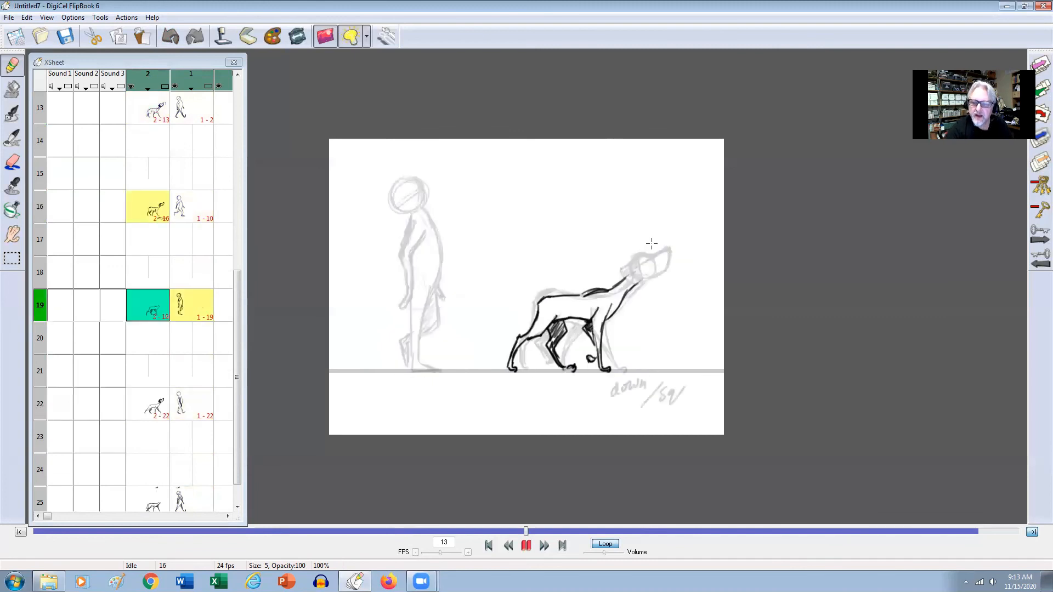
pyautogui.moveTo(634, 272)
pyautogui.mouseDown()
pyautogui.moveTo(637, 249)
pyautogui.moveTo(625, 268)
pyautogui.moveTo(635, 277)
pyautogui.moveTo(651, 253)
pyautogui.moveTo(627, 271)
pyautogui.moveTo(655, 264)
pyautogui.moveTo(646, 254)
pyautogui.mouseUp()
pyautogui.press('Left')
pyautogui.press('Right')
pyautogui.press('Left')
pyautogui.press('Right')
pyautogui.press('Right')
pyautogui.press('Left')
# Add the muzzle and dark nose to the dog's head on frame 19, checking against frame 16.
pyautogui.moveTo(667, 243)
pyautogui.mouseDown()
pyautogui.moveTo(673, 257)
pyautogui.moveTo(658, 273)
pyautogui.mouseUp()
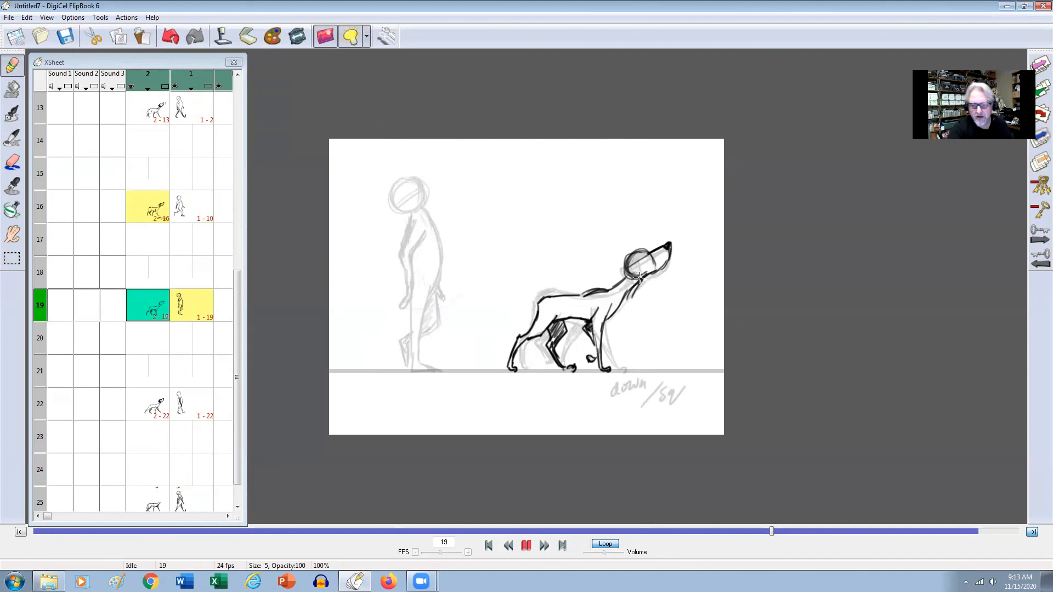
pyautogui.press('Left')
pyautogui.press('Right')
pyautogui.press('Left')
# Draw and shade the dog's ear on frame 19, flipping through the neighbouring key frames to check the head.
pyautogui.moveTo(644, 256)
pyautogui.mouseDown()
pyautogui.moveTo(629, 264)
pyautogui.moveTo(633, 255)
pyautogui.mouseUp()
pyautogui.press('Right')
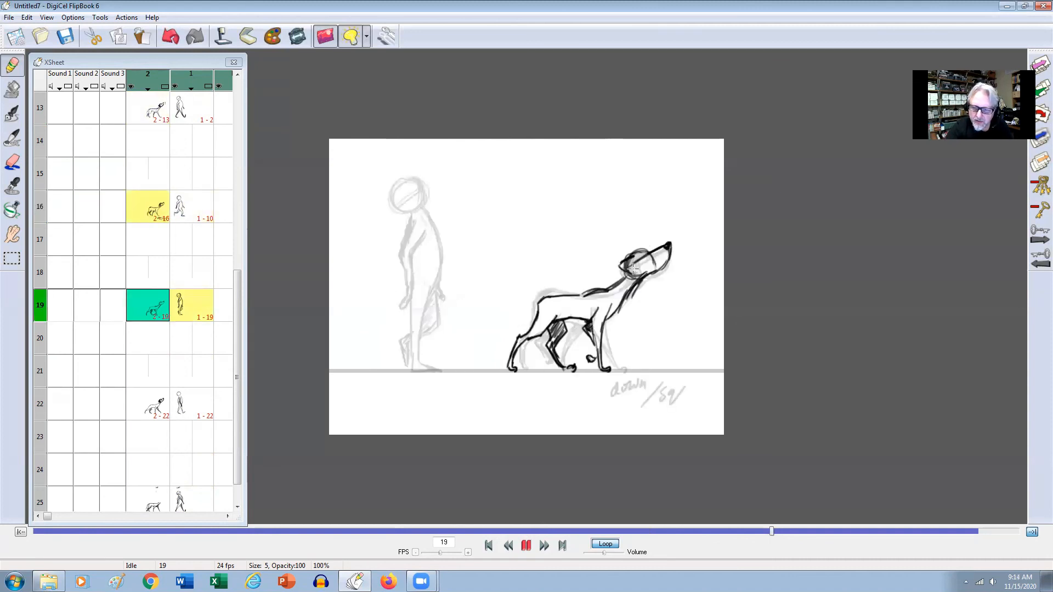
pyautogui.press('Left')
pyautogui.press('Right')
pyautogui.press('Right')
pyautogui.press('Left')
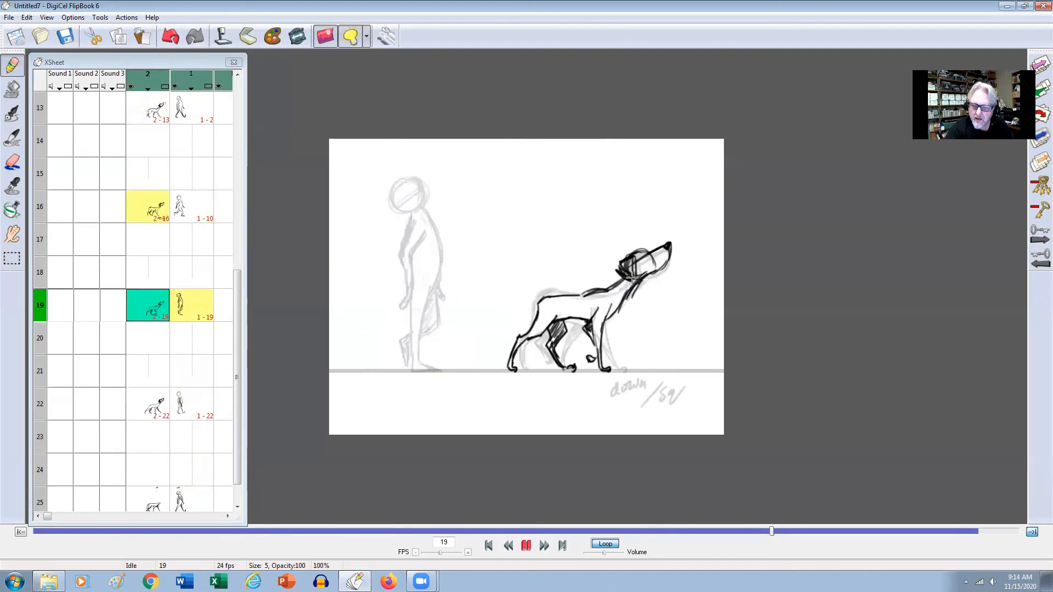
pyautogui.press('Left')
pyautogui.press('Left')
# Draw a head circle and connecting neck lines for the dog on frame 25, using frame 22 as reference.
pyautogui.press('Right')
pyautogui.press('Right')
pyautogui.press('Right')
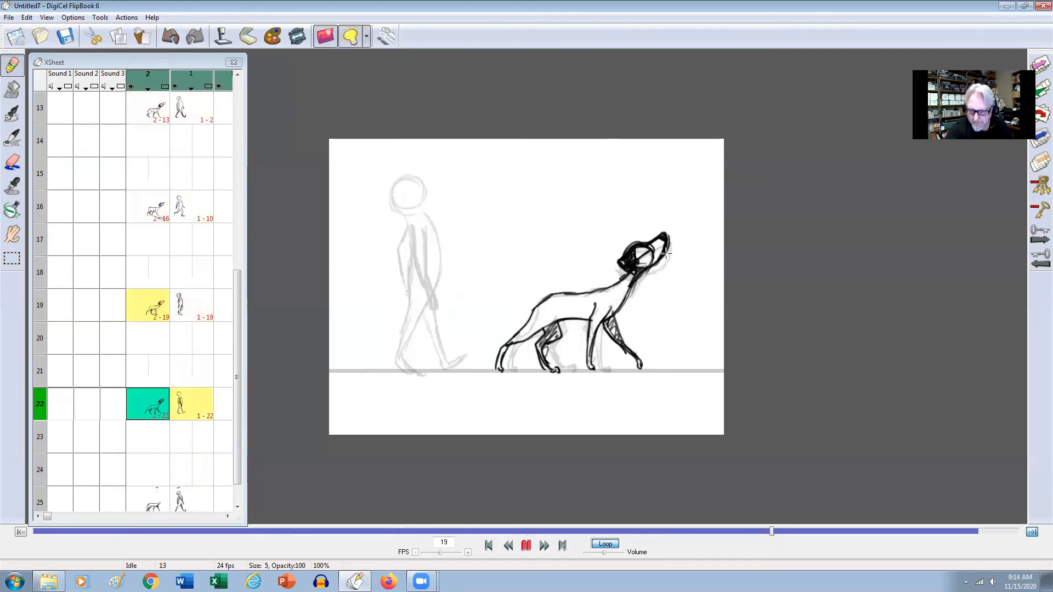
pyautogui.press('Right')
pyautogui.press('Left')
pyautogui.press('Right')
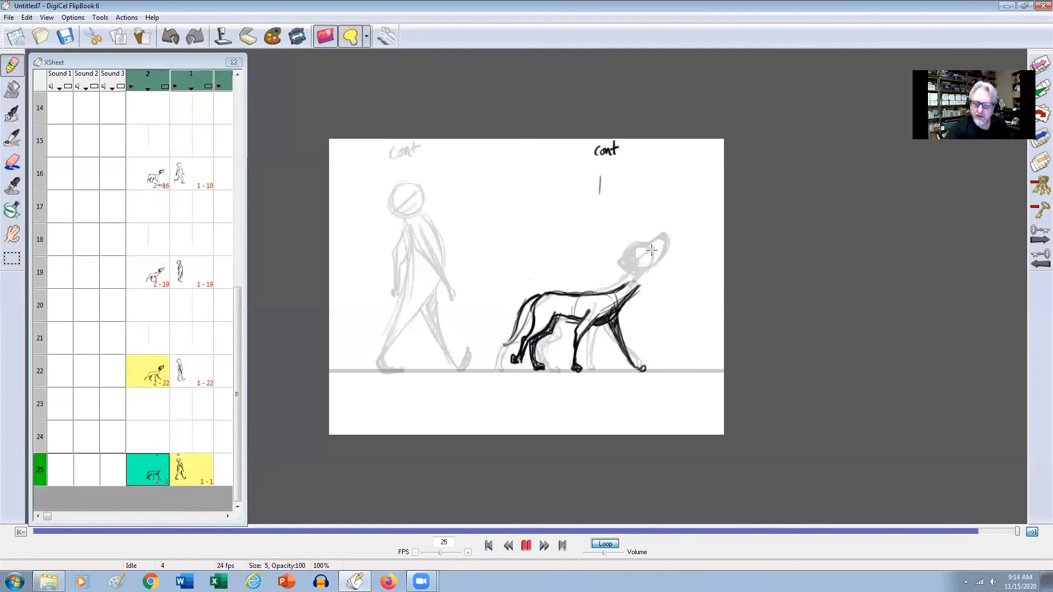
pyautogui.moveTo(635, 250)
pyautogui.mouseDown()
pyautogui.moveTo(639, 271)
pyautogui.moveTo(633, 249)
pyautogui.moveTo(649, 258)
pyautogui.moveTo(644, 272)
pyautogui.moveTo(645, 247)
pyautogui.moveTo(628, 295)
pyautogui.mouseUp()
pyautogui.press('Left')
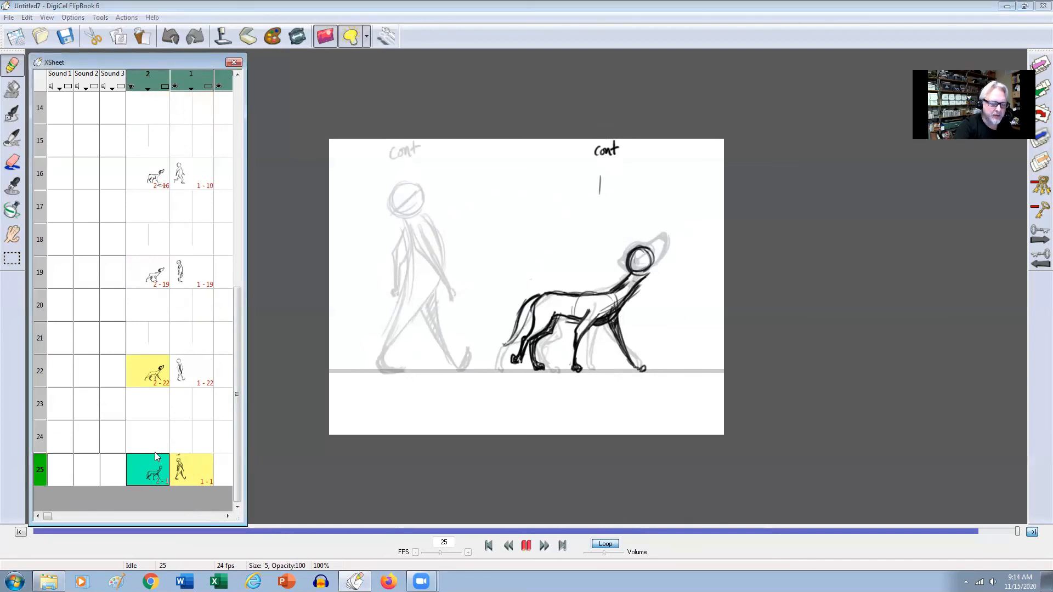
# Copy the dog drawing from frame 25 and paste it over the headless dog on frame 1.
pyautogui.click(27, 18)
pyautogui.click(32, 71)
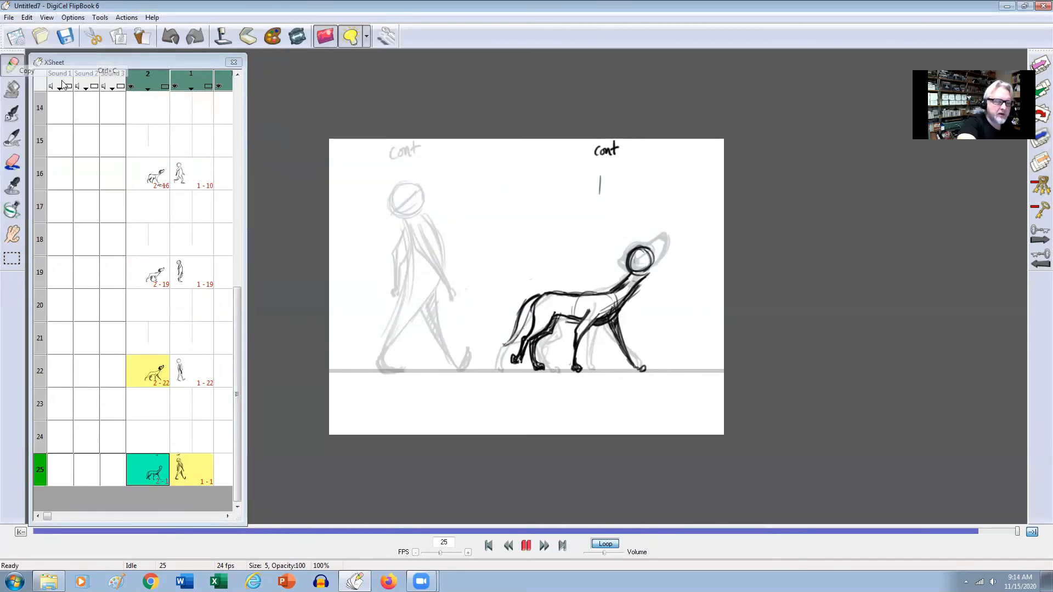
pyautogui.moveTo(239, 311); pyautogui.dragTo(232, 92)
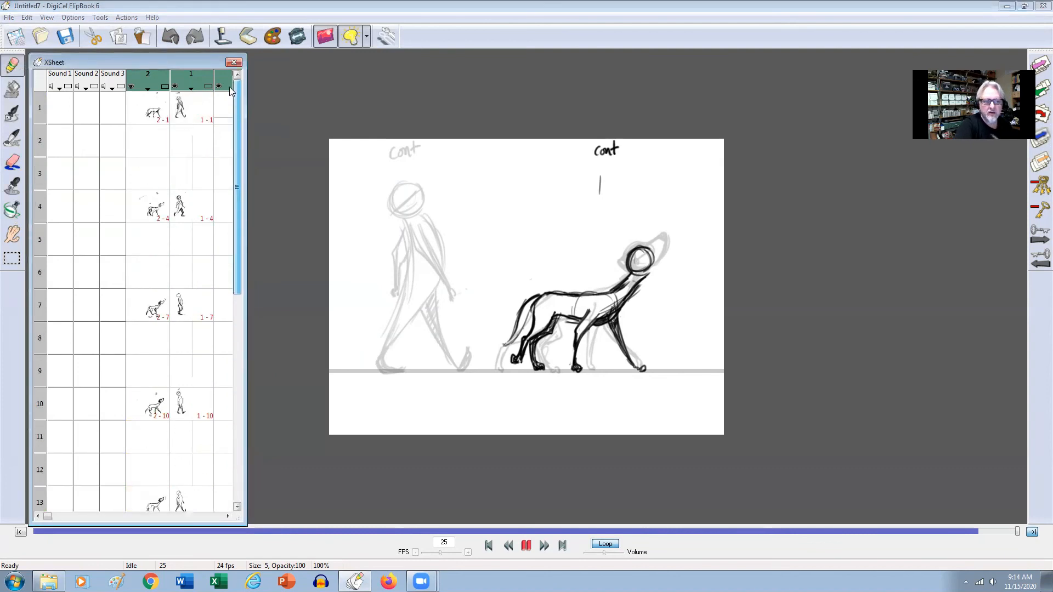
pyautogui.click(154, 117)
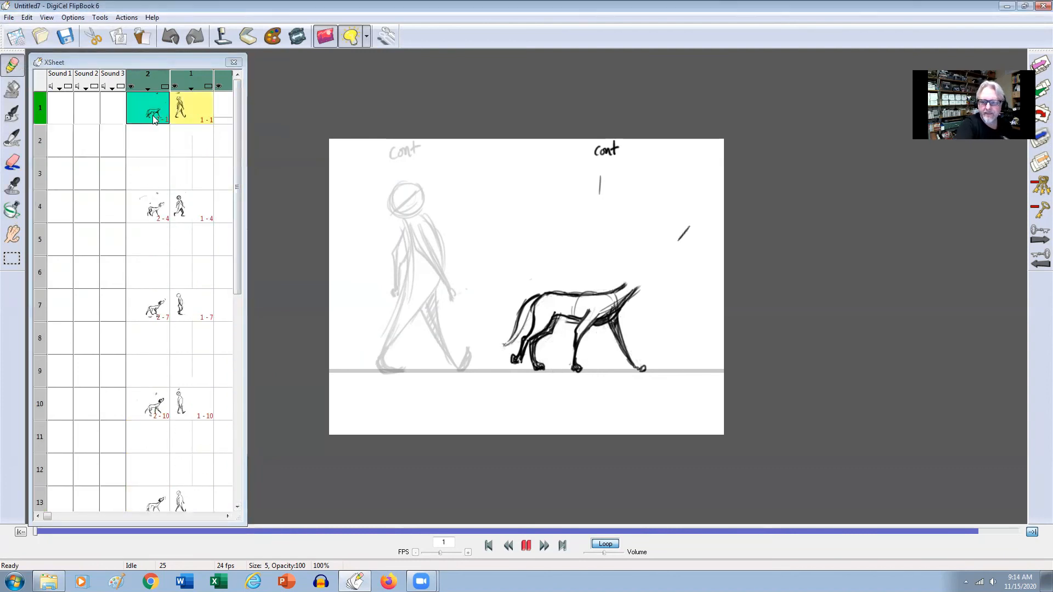
pyautogui.click(143, 36)
pyautogui.click(495, 321)
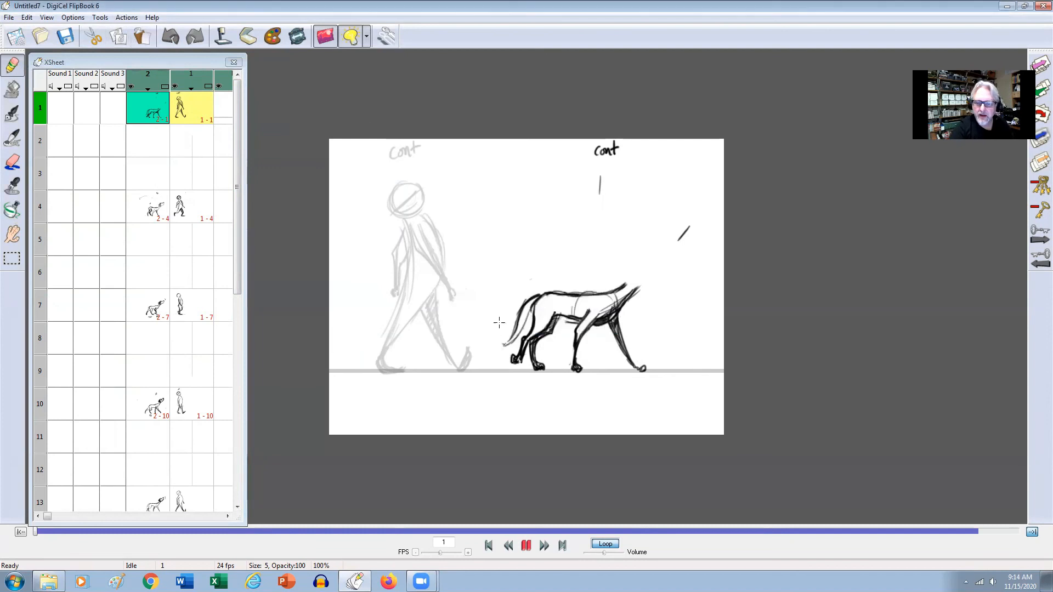
# Delete the dog's cel on frame 25 of level 2.
pyautogui.moveTo(233, 154); pyautogui.dragTo(235, 360)
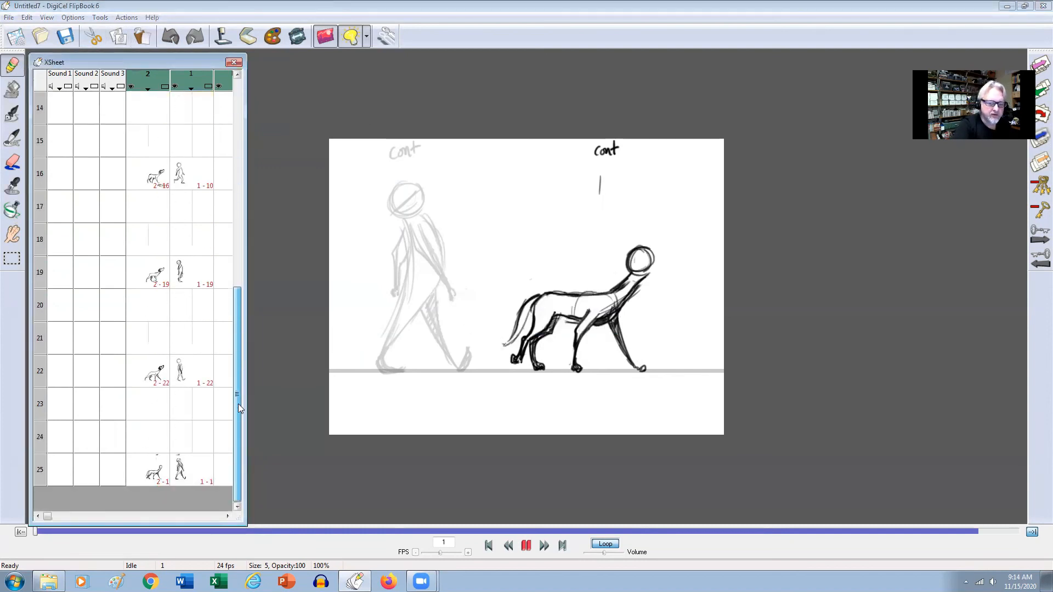
pyautogui.click(156, 477)
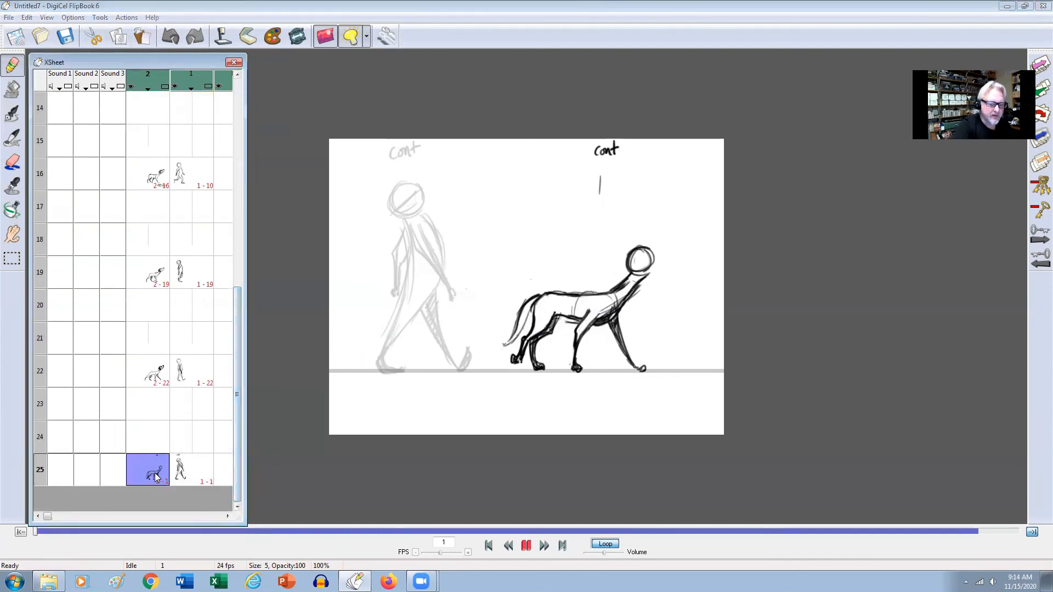
pyautogui.click(26, 17)
pyautogui.click(38, 132)
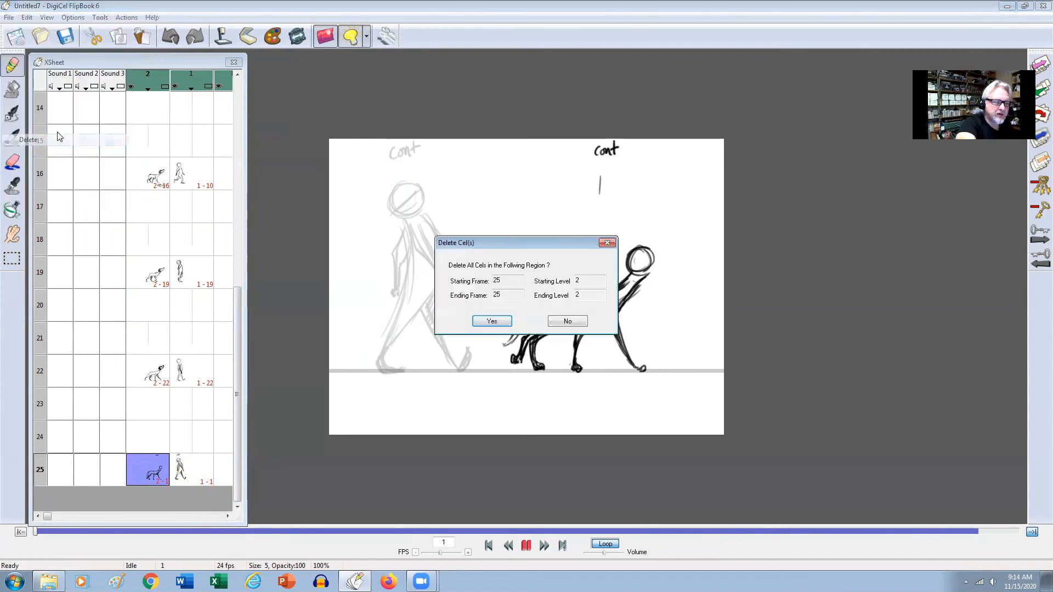
pyautogui.click(493, 323)
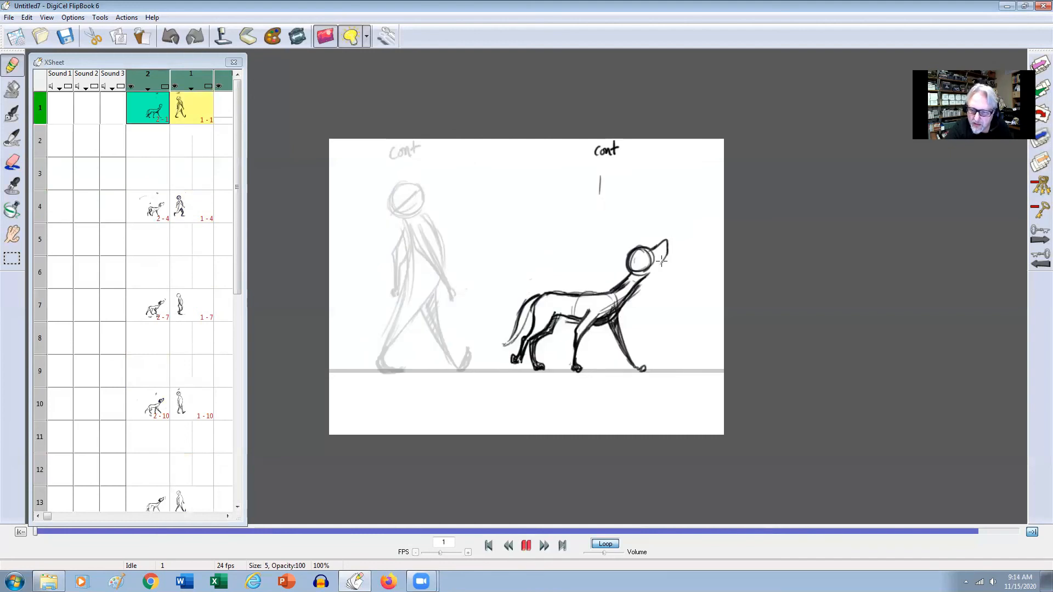
# Draw the dog's muzzle and a diagonal line across the head circle on frame 1, comparing with neighbouring key frames.
pyautogui.press('Left')
pyautogui.press('Right')
pyautogui.press('Right')
pyautogui.press('Left')
pyautogui.moveTo(631, 265); pyautogui.dragTo(663, 239)
pyautogui.press('Left')
pyautogui.press('Left')
pyautogui.press('Right')
pyautogui.press('Right')
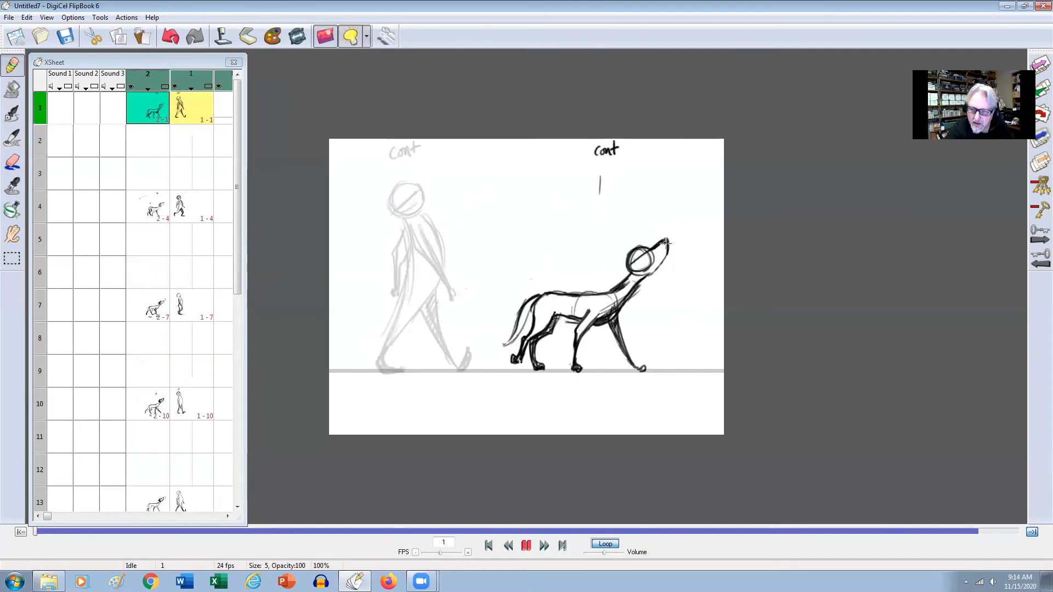
# Darken the dog's nose and add a shaded ear on frame 1, checking the head against the adjacent key frames.
pyautogui.press('Left')
pyautogui.press('Right')
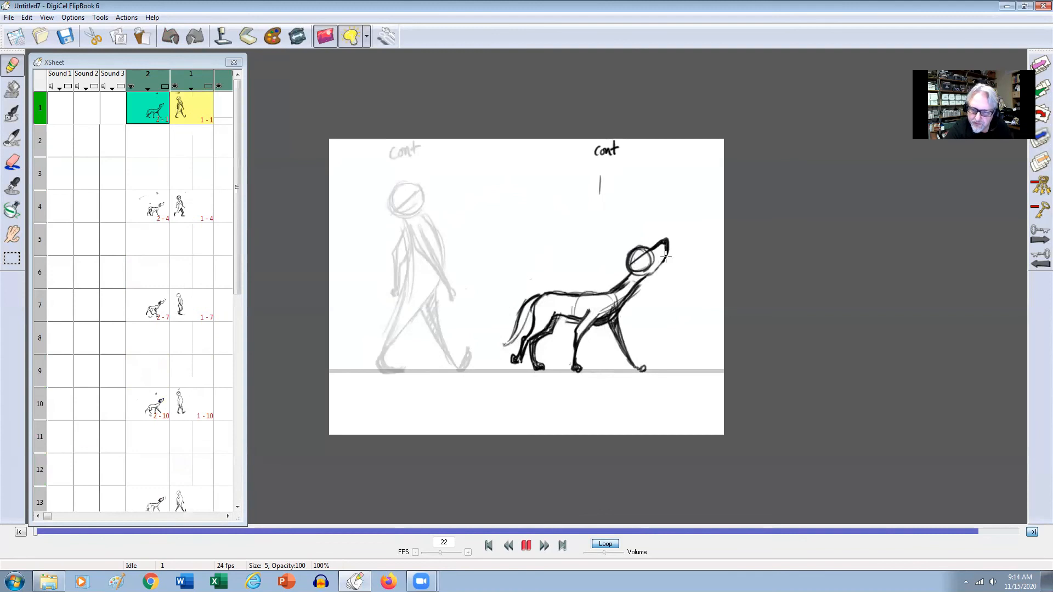
pyautogui.press('Left')
pyautogui.press('Left')
pyautogui.press('Right')
pyautogui.press('Right')
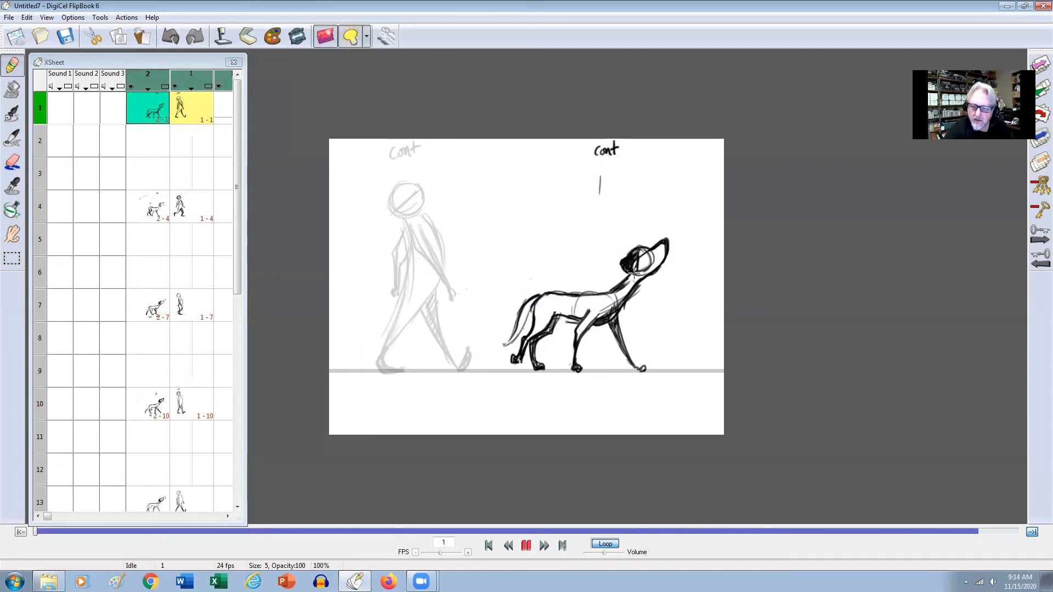
pyautogui.press('Left')
pyautogui.press('Right')
pyautogui.press('Right')
pyautogui.press('Right')
pyautogui.press('Right')
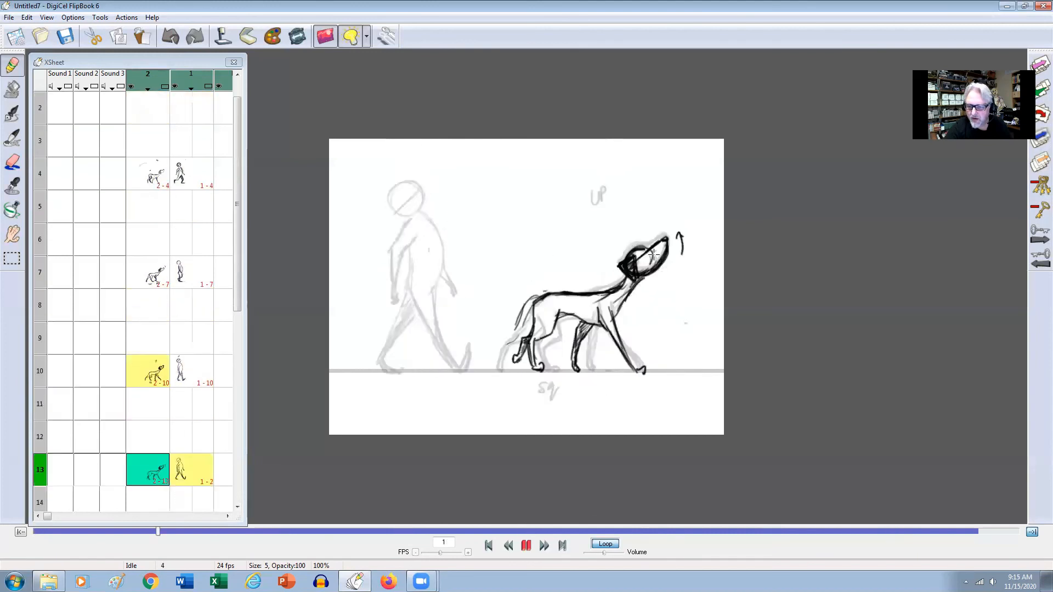
# Stop the playback and add a short diagonal mark beside the man's head on frame 1.
pyautogui.click(527, 546)
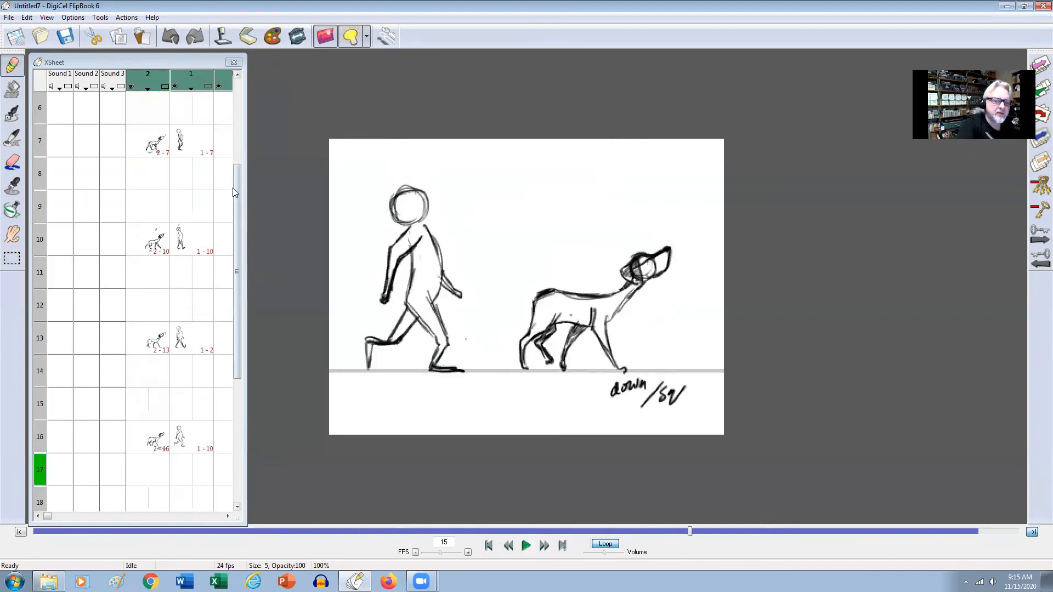
pyautogui.moveTo(238, 190); pyautogui.dragTo(238, 103)
pyautogui.click(199, 108)
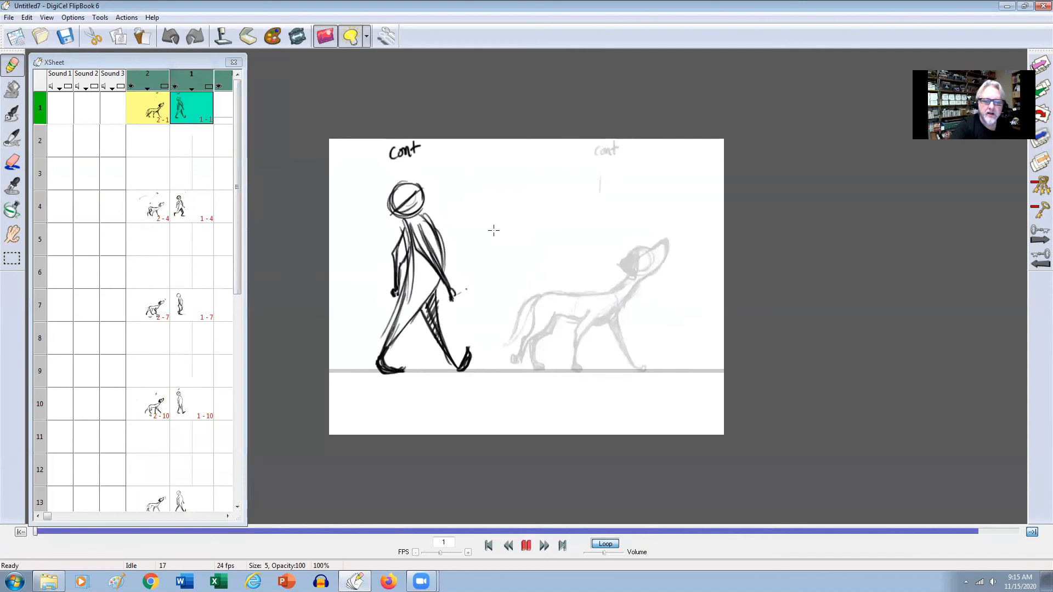
pyautogui.press('Return')
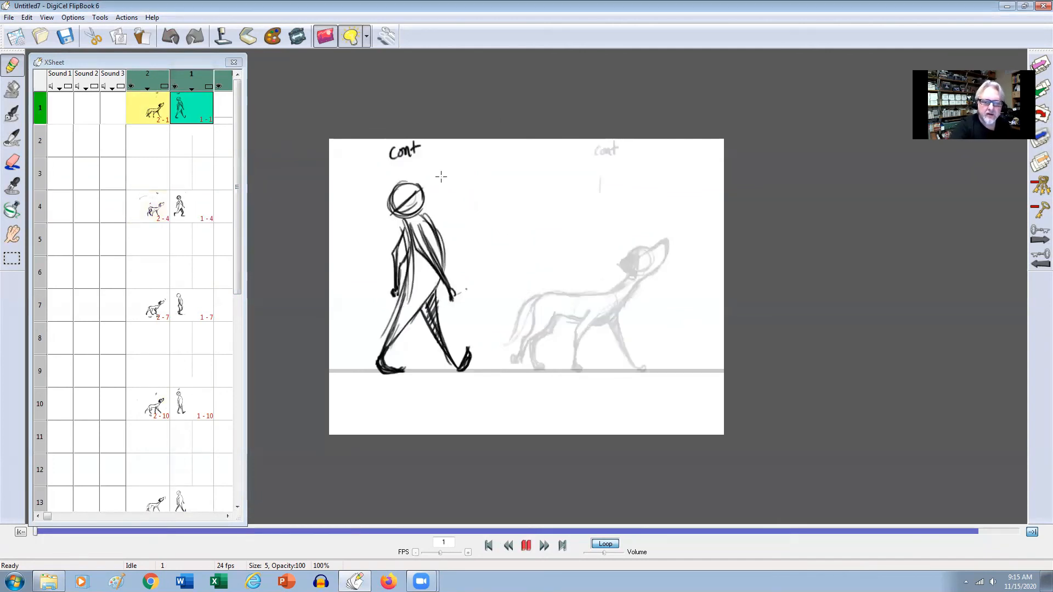
pyautogui.moveTo(425, 185); pyautogui.dragTo(436, 174)
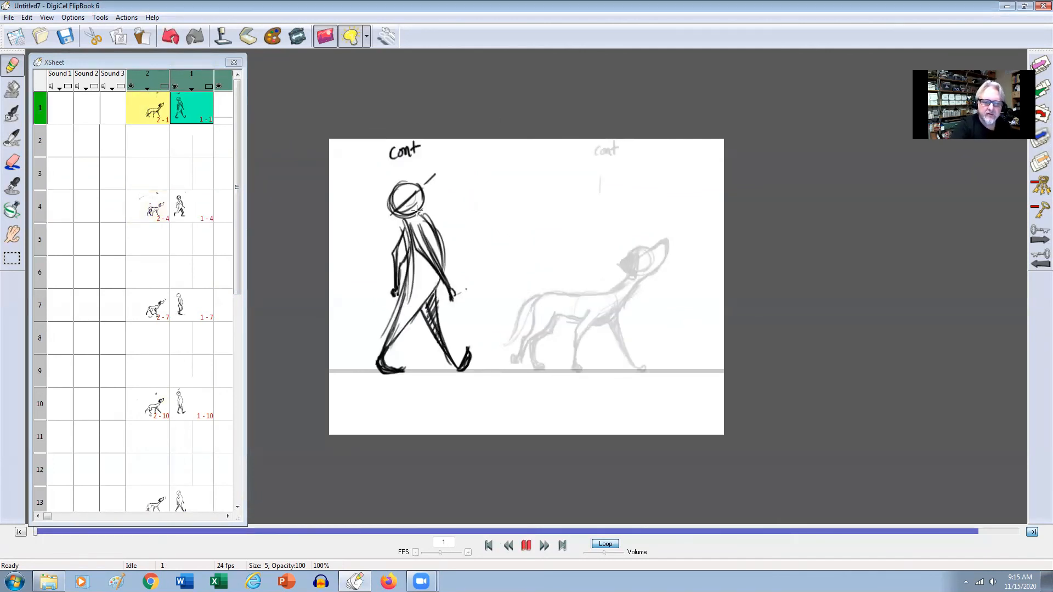
pyautogui.click(530, 285)
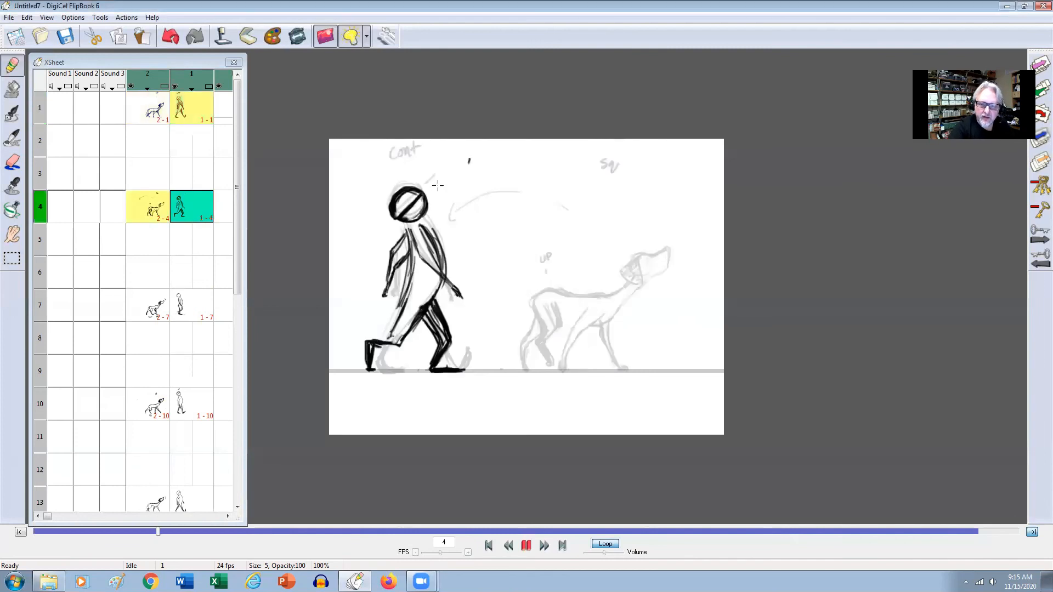
# Label the man's drawing on frame 4 "SQ" above the head and compare it with the neighbouring key frame.
pyautogui.moveTo(402, 145)
pyautogui.mouseDown()
pyautogui.moveTo(398, 155)
pyautogui.moveTo(413, 146)
pyautogui.mouseUp()
pyautogui.press('Down')
pyautogui.press('Up')
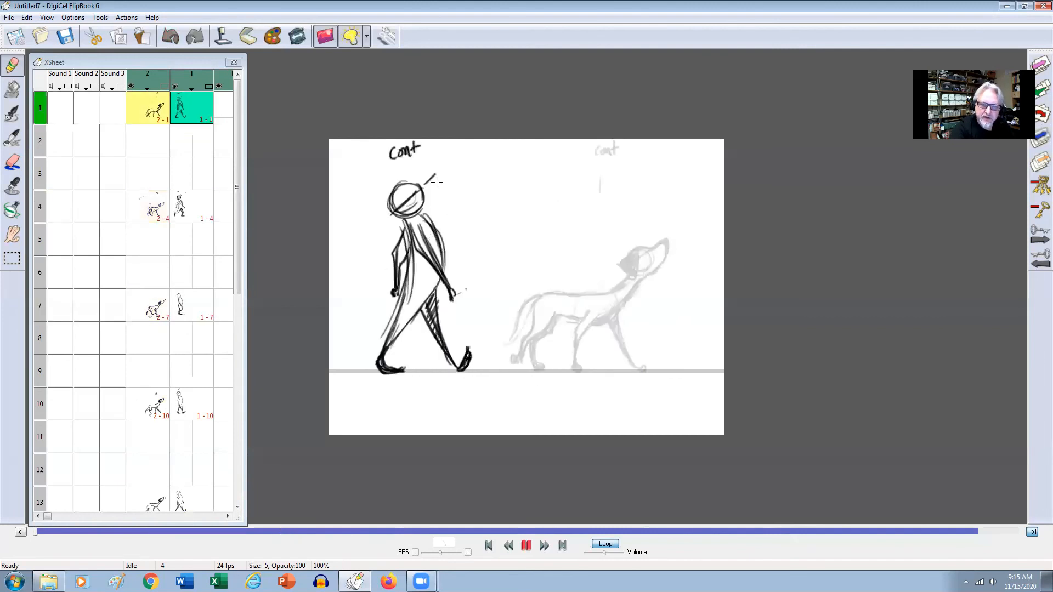
# Draw a diagonal line across the man's head on frame 7, flipping against frame 4 to match its tilt.
pyautogui.moveTo(394, 208)
pyautogui.mouseDown()
pyautogui.moveTo(407, 198)
pyautogui.moveTo(397, 205)
pyautogui.mouseUp()
pyautogui.press('Up')
pyautogui.press('Down')
pyautogui.press('Up')
pyautogui.press('Down')
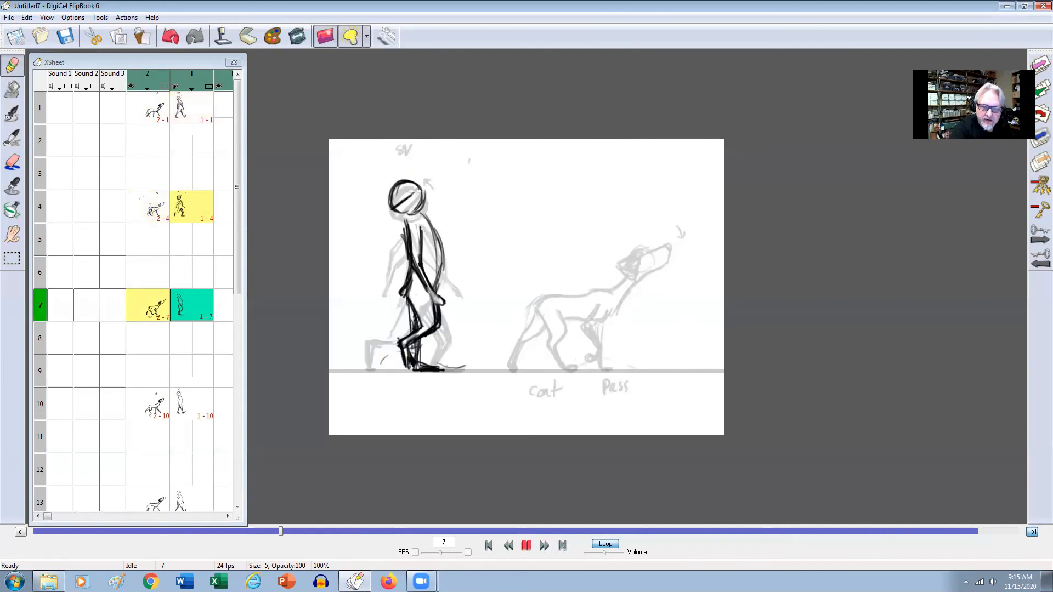
# Draw a diagonal line across the man's head on frame 10 after checking frame 7 against frame 4.
pyautogui.press('Up')
pyautogui.press('Down')
pyautogui.press('Down')
pyautogui.moveTo(402, 202); pyautogui.dragTo(397, 204)
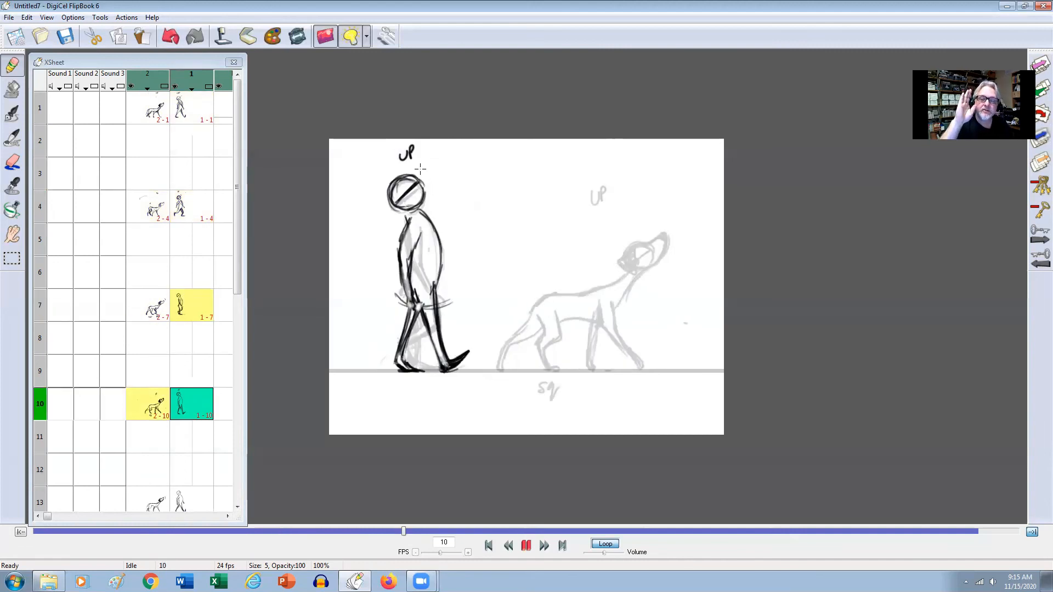
# Write "cont" above the man on frame 13.
pyautogui.press('Down')
pyautogui.moveTo(444, 153); pyautogui.dragTo(442, 161)
pyautogui.moveTo(449, 153); pyautogui.dragTo(461, 159)
pyautogui.moveTo(454, 152); pyautogui.dragTo(464, 150)
# Erase the diagonal line inside the man's head on frame 13 and redraw it, comparing with frame 10.
pyautogui.press('e')
pyautogui.moveTo(400, 204); pyautogui.dragTo(417, 190)
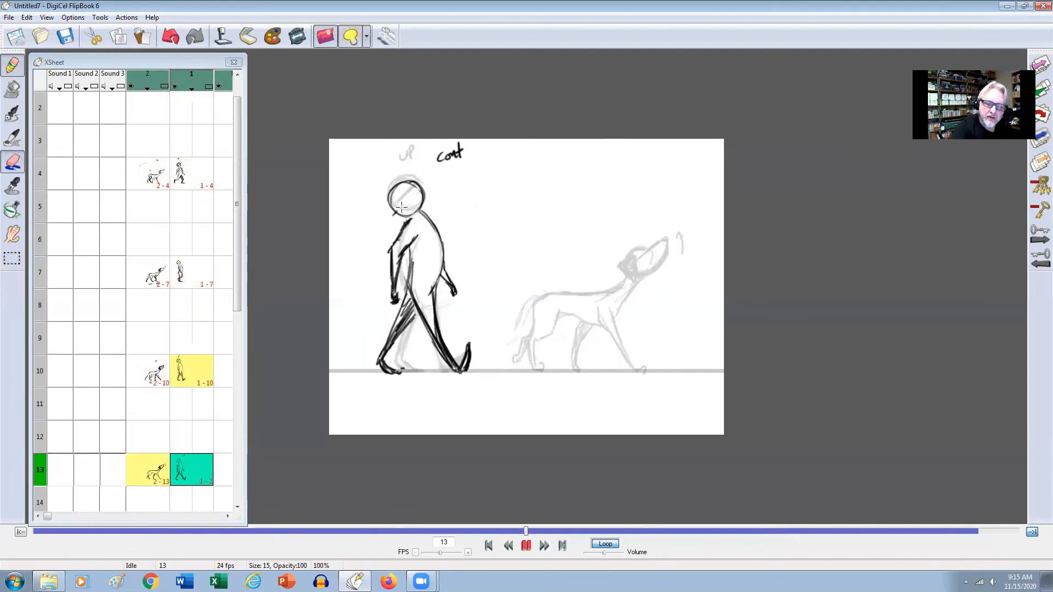
pyautogui.press('e')
pyautogui.press('Up')
pyautogui.press('Down')
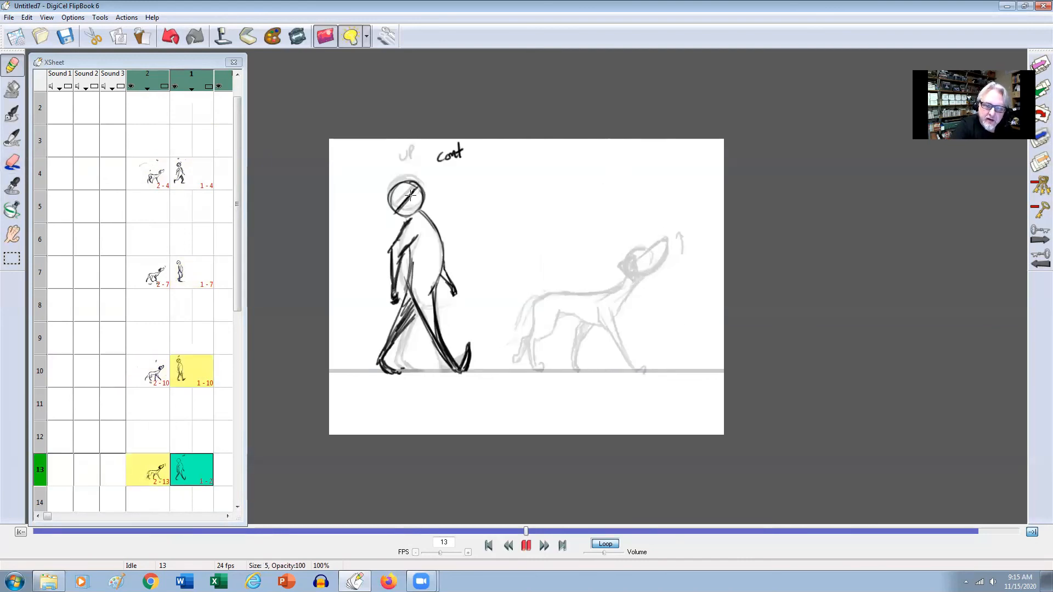
pyautogui.moveTo(406, 200); pyautogui.dragTo(396, 212)
pyautogui.press('Up')
pyautogui.press('Down')
# Draw a diagonal line across the man's head on frame 16, matching its tilt to frame 13.
pyautogui.press('Down')
pyautogui.press('Up')
pyautogui.press('Down')
pyautogui.press('Up')
pyautogui.press('Down')
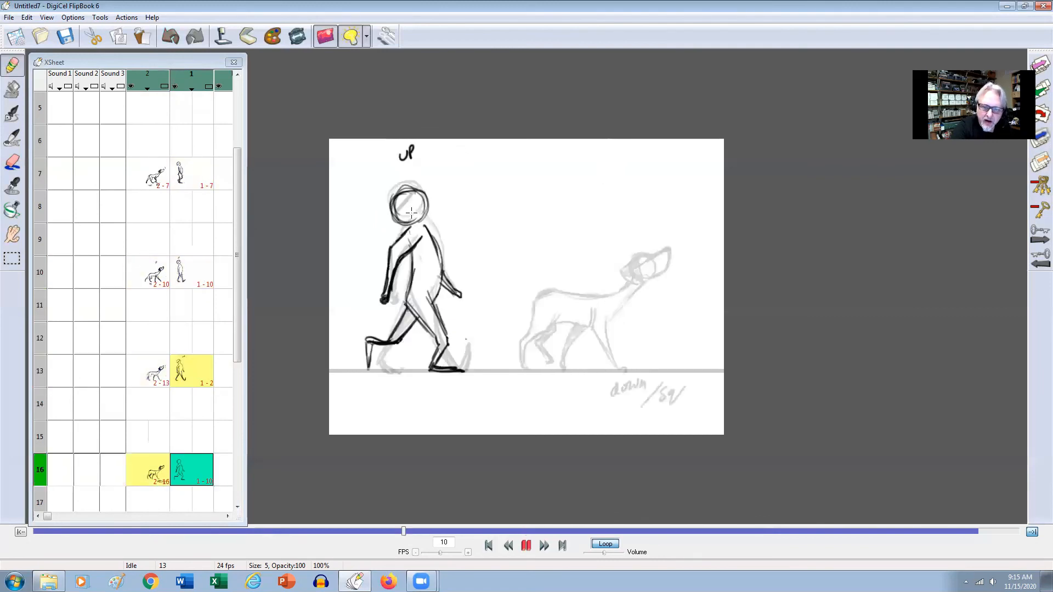
pyautogui.moveTo(418, 201); pyautogui.dragTo(398, 218)
pyautogui.press('Up')
# Darken the diagonal line across the man's head on frame 19, flipping against frame 16.
pyautogui.press('Down')
pyautogui.press('Down')
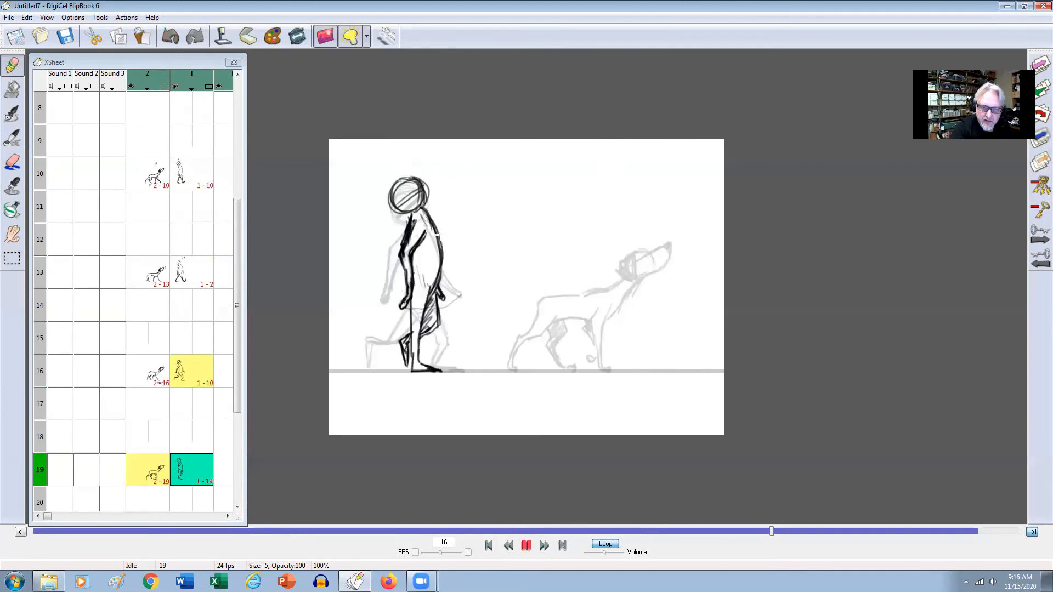
pyautogui.press('Up')
pyautogui.press('Down')
pyautogui.press('Up')
# Touch up the front edge of the man's head on frame 19, flipping against the neighbouring key frames.
pyautogui.press('Down')
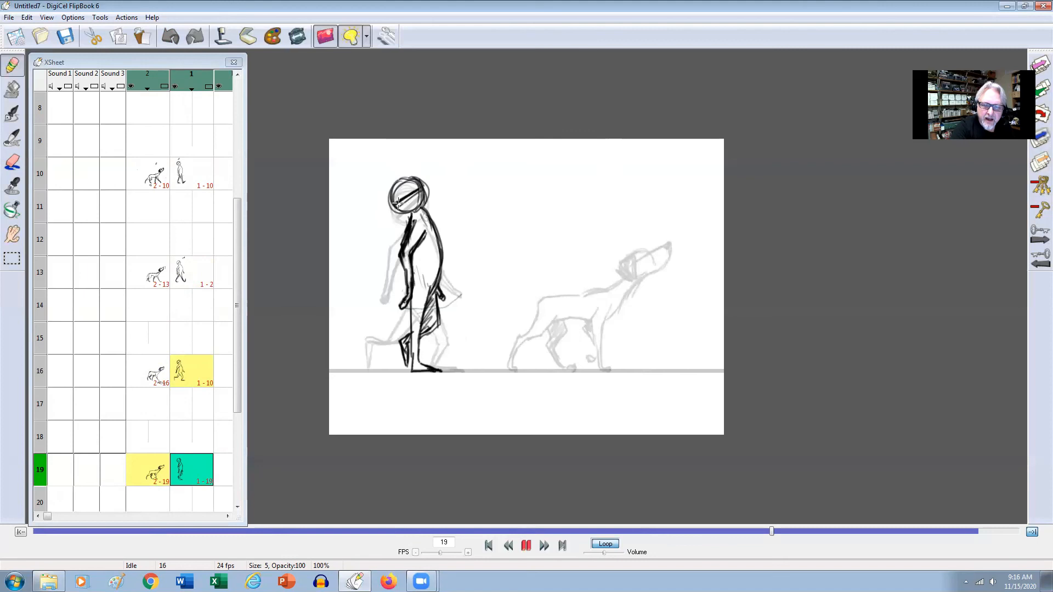
pyautogui.press('Up')
pyautogui.press('Down')
pyautogui.moveTo(426, 187); pyautogui.dragTo(424, 201)
pyautogui.press('Up')
pyautogui.press('Down')
pyautogui.press('Down')
pyautogui.press('Up')
pyautogui.press('Down')
pyautogui.press('Down')
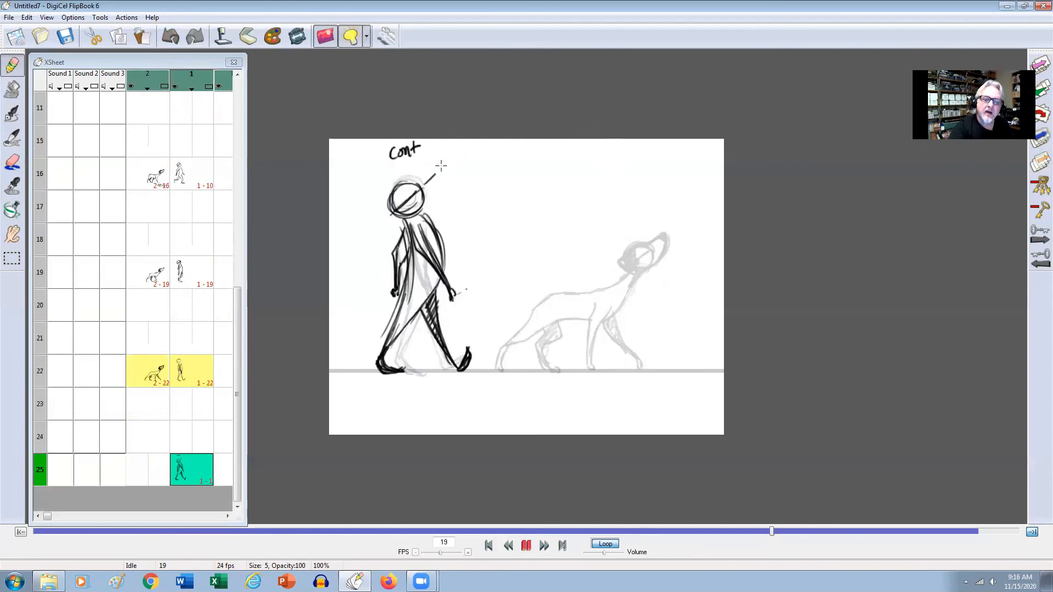
# Draw a diagonal line across the man's head on frame 22, comparing its tilt with frames 19 and 16.
pyautogui.press('Up')
pyautogui.moveTo(394, 203); pyautogui.dragTo(426, 181)
pyautogui.press('Up')
pyautogui.press('Up')
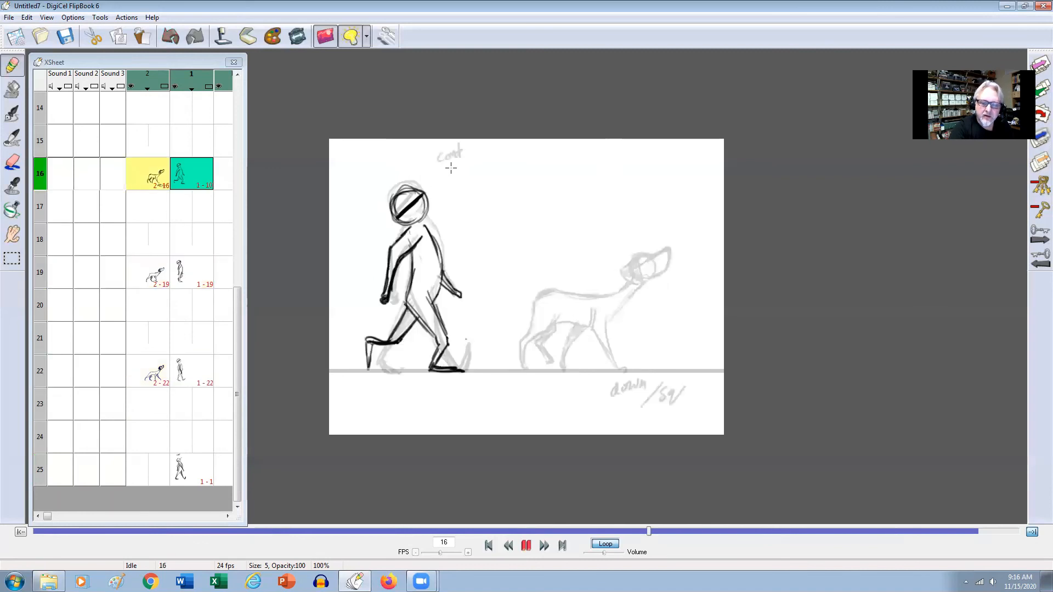
# Darken the diagonal line across the man's head on frame 25 and keep the copies of that cel linked.
pyautogui.press('Down')
pyautogui.press('Down')
pyautogui.press('Down')
pyautogui.moveTo(396, 209); pyautogui.dragTo(421, 190)
pyautogui.press('Up')
pyautogui.click(544, 288)
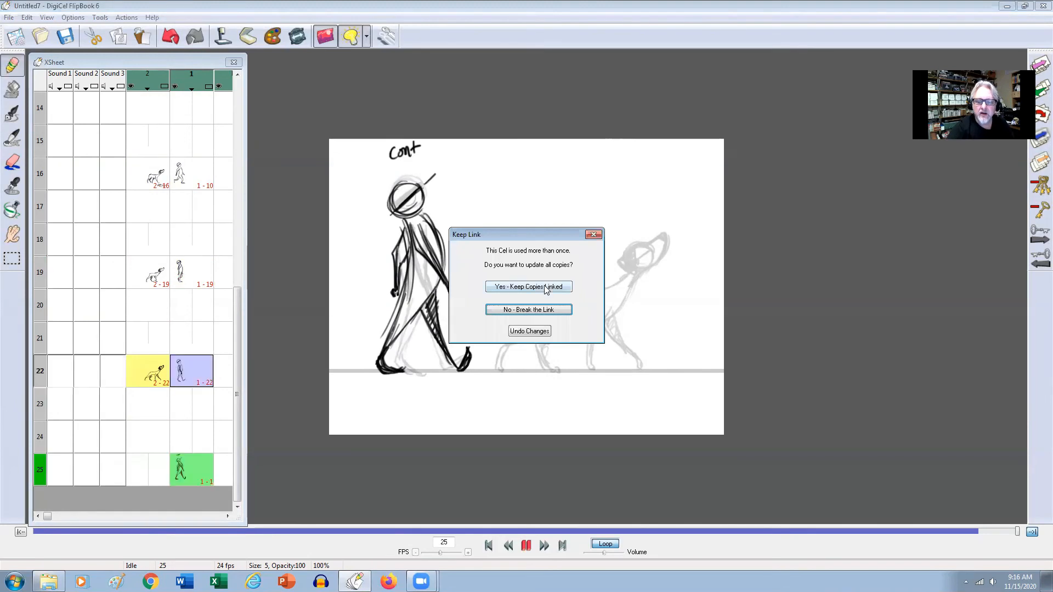
# Flip back and forth through the man's key frames to examine how the head tilt changes.
pyautogui.press('Down')
pyautogui.press('Down')
pyautogui.press('Down')
pyautogui.press('Down')
pyautogui.press('Down')
pyautogui.press('Down')
pyautogui.press('Up')
pyautogui.press('Up')
pyautogui.press('Up')
pyautogui.press('Down')
pyautogui.press('Down')
pyautogui.press('Down')
pyautogui.press('Up')
pyautogui.press('Up')
pyautogui.press('Up')
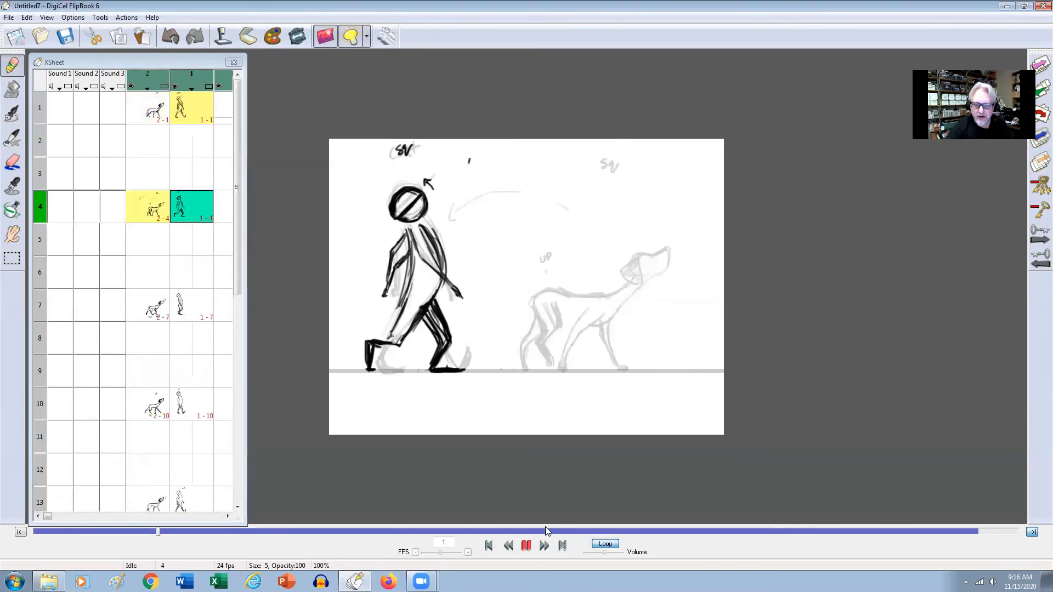
# Play the looping walk cycle, stop it, and scrub between frames 18 and 9 to examine the man's and dog's poses.
pyautogui.click(526, 545)
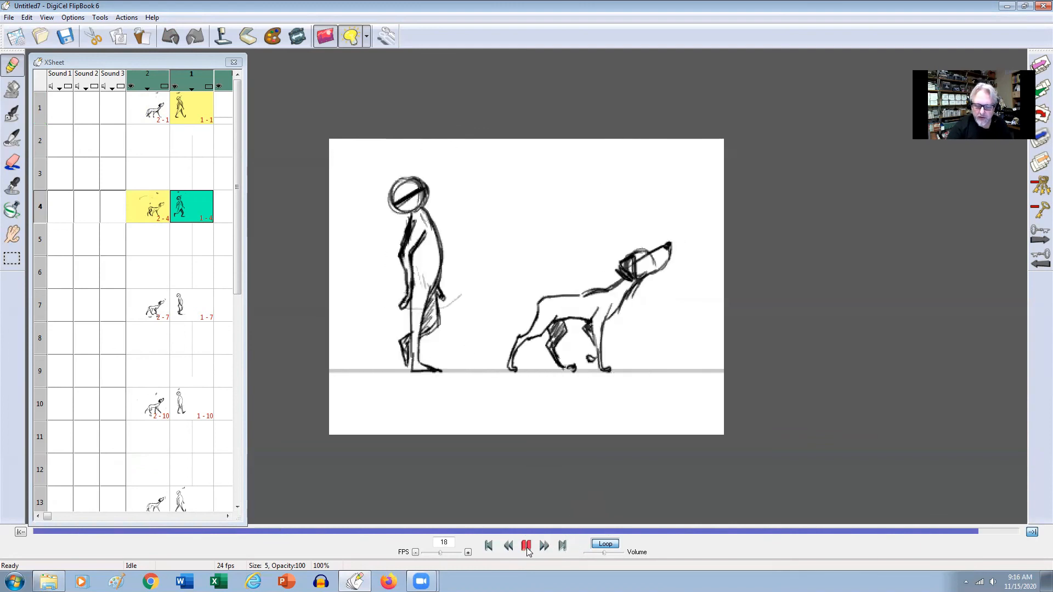
pyautogui.click(527, 546)
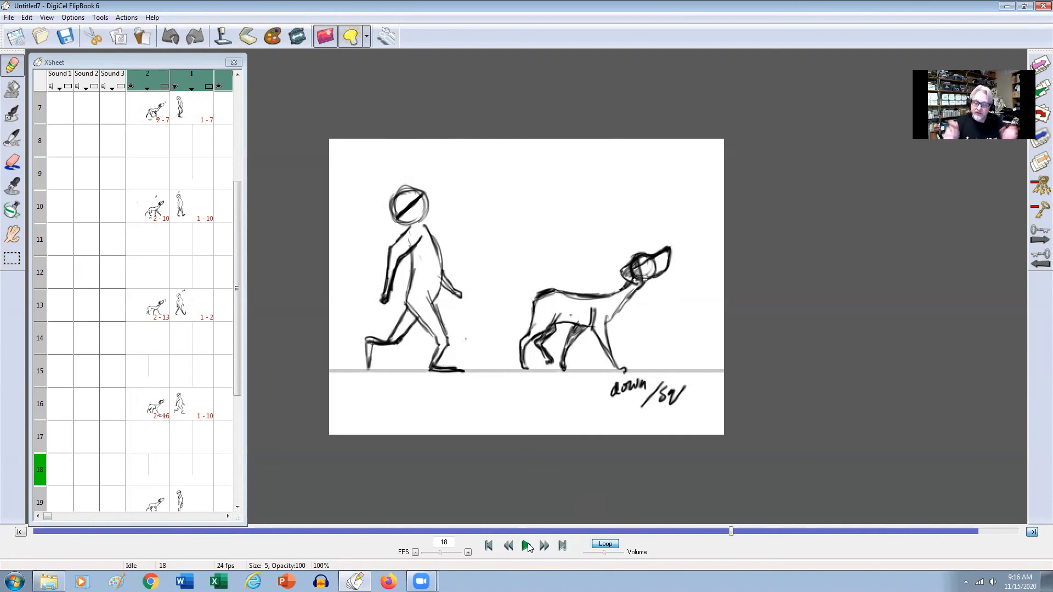
pyautogui.moveTo(728, 540); pyautogui.dragTo(418, 539)
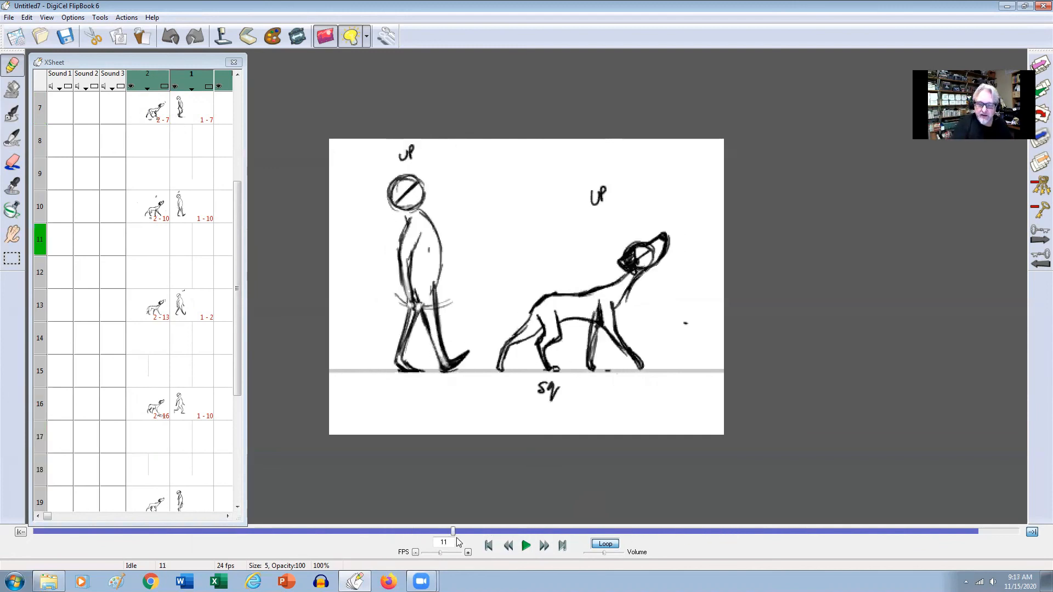
pyautogui.moveTo(455, 532); pyautogui.dragTo(497, 531)
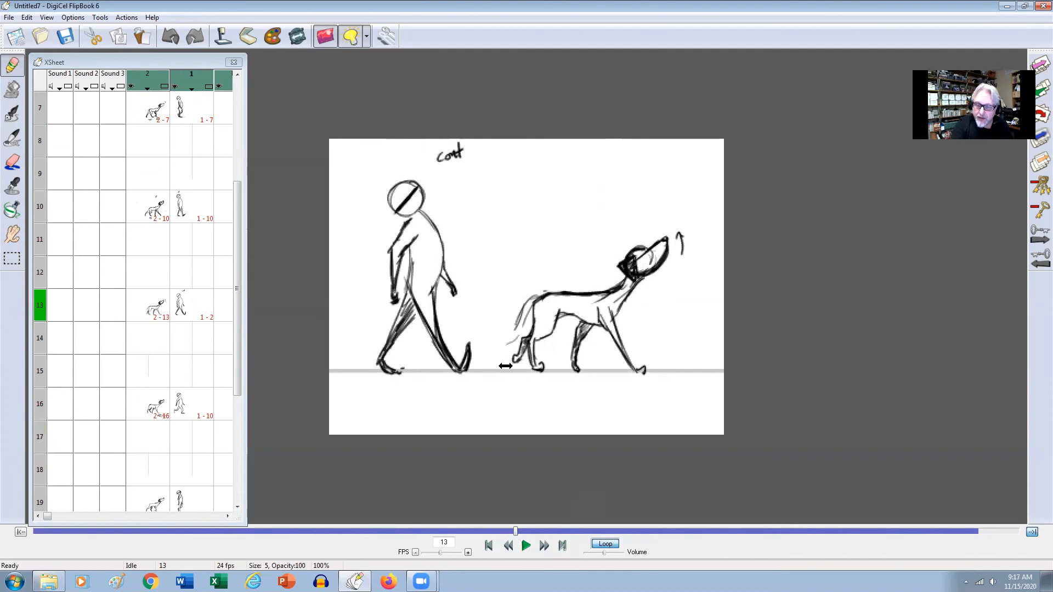
pyautogui.moveTo(517, 532); pyautogui.dragTo(376, 531)
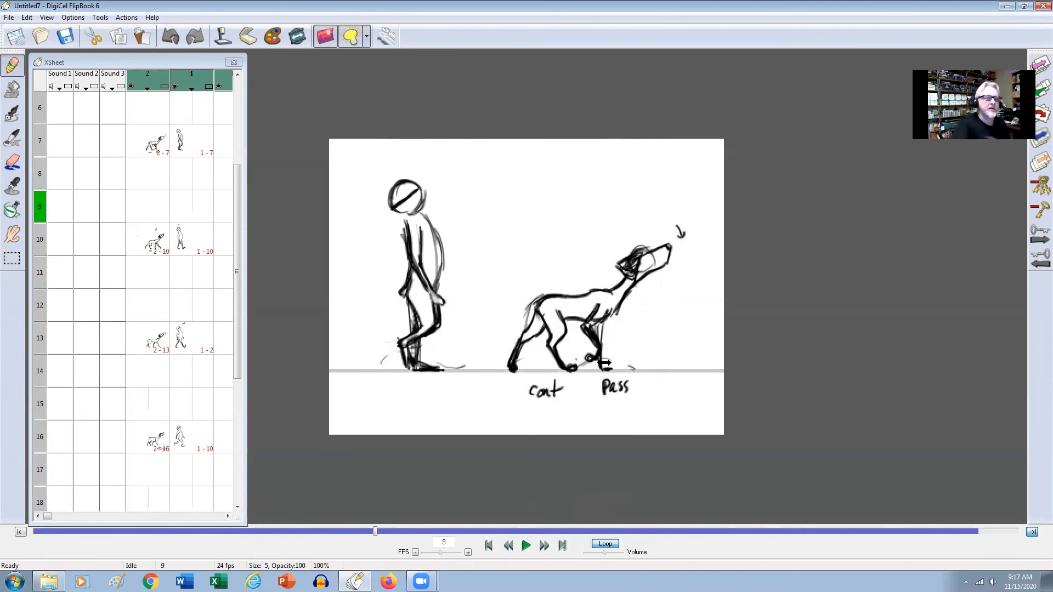
pyautogui.press('Return')
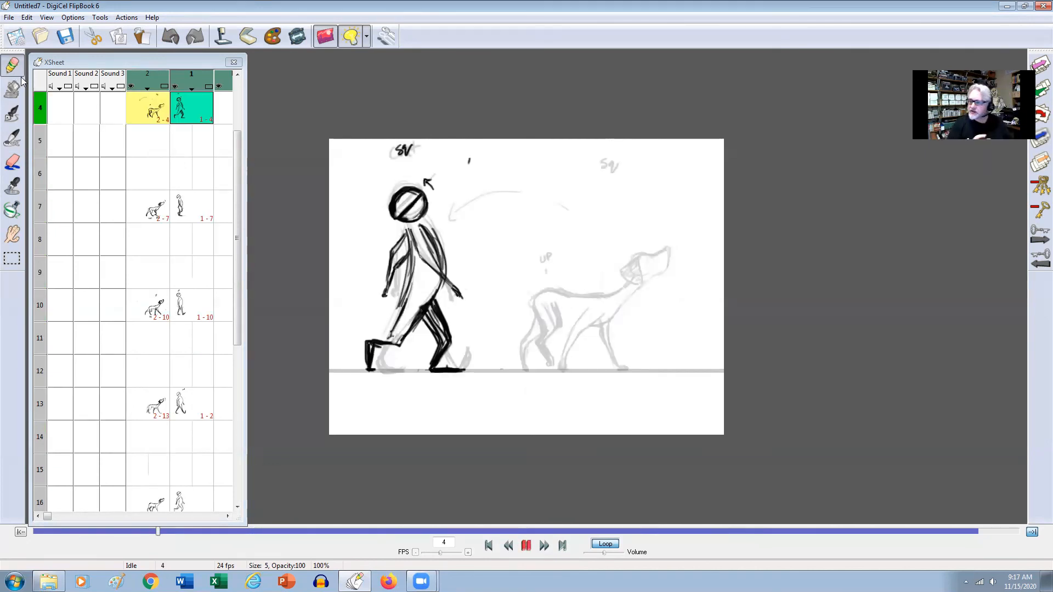